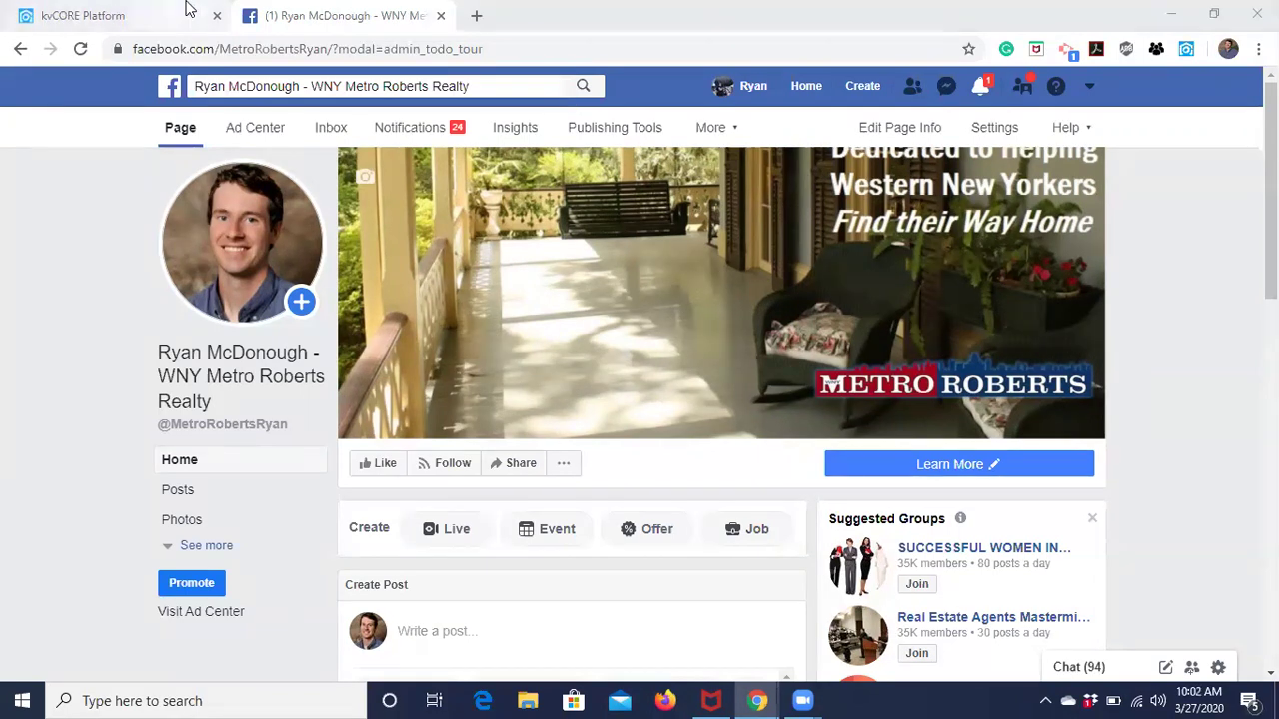
From the kvCORE Lead Engine page, open the Support Portal in a new tab.
{"action": "left_click", "coordinate": [139, 20]}
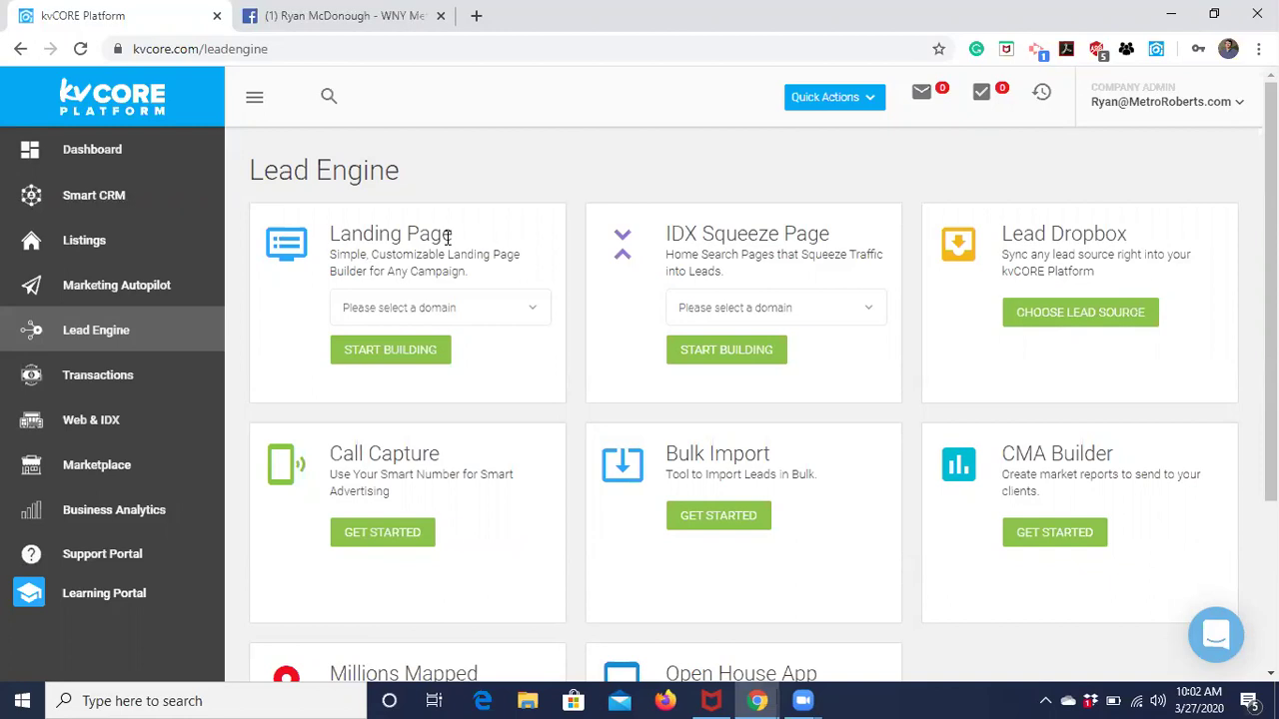
{"action": "left_click", "coordinate": [103, 556]}
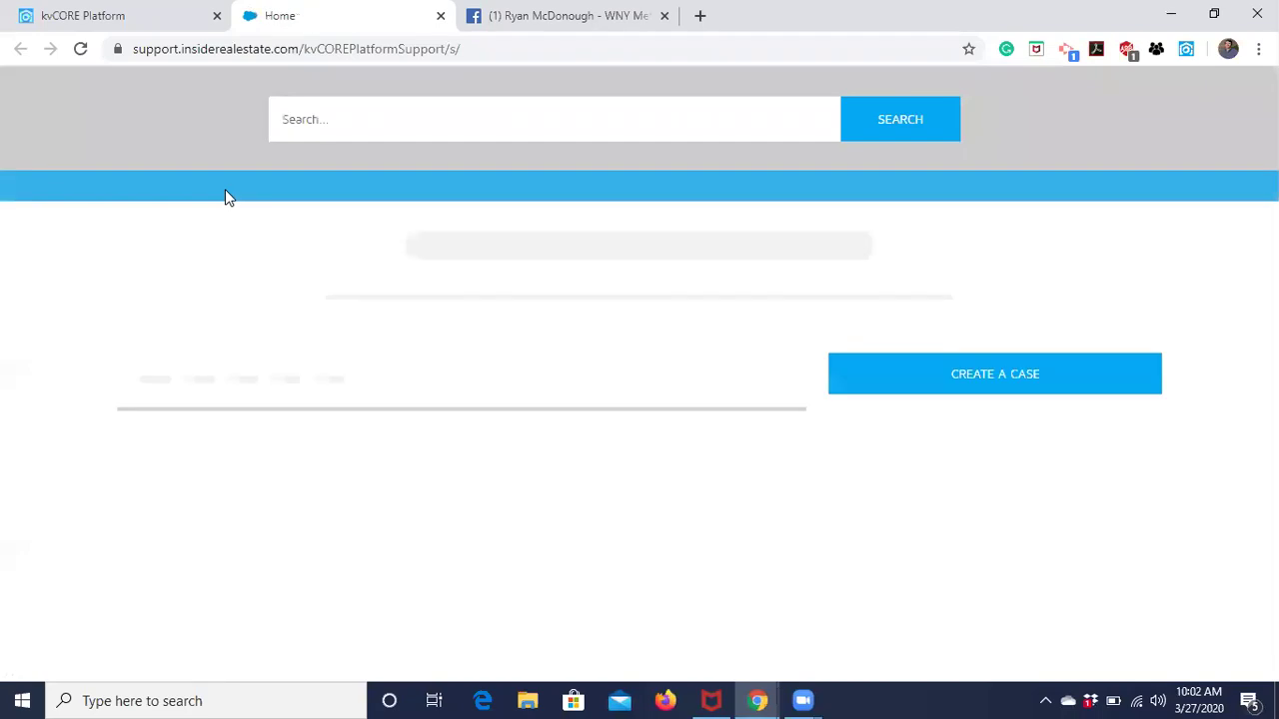
Search the help articles for 'landing page' and open the Landing Pages article.
{"action": "left_click", "coordinate": [340, 119]}
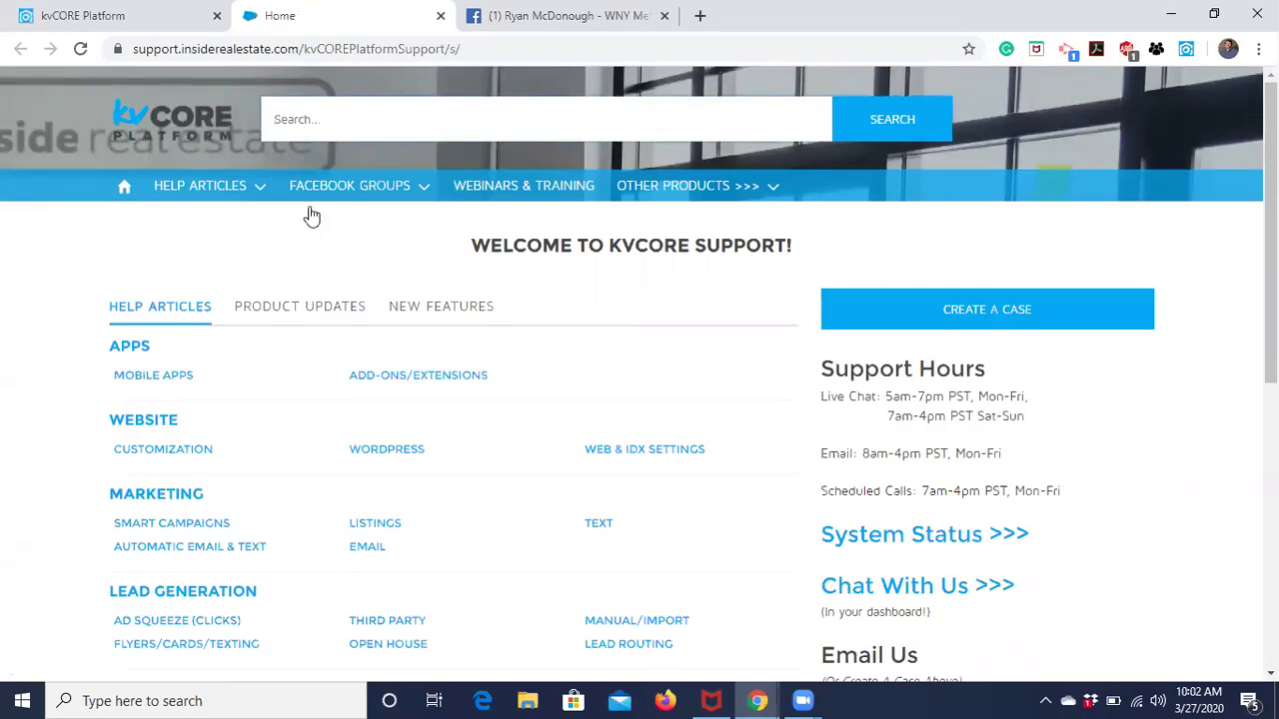
{"action": "scroll", "coordinate": [357, 573], "scroll_direction": "down", "scroll_amount": 1}
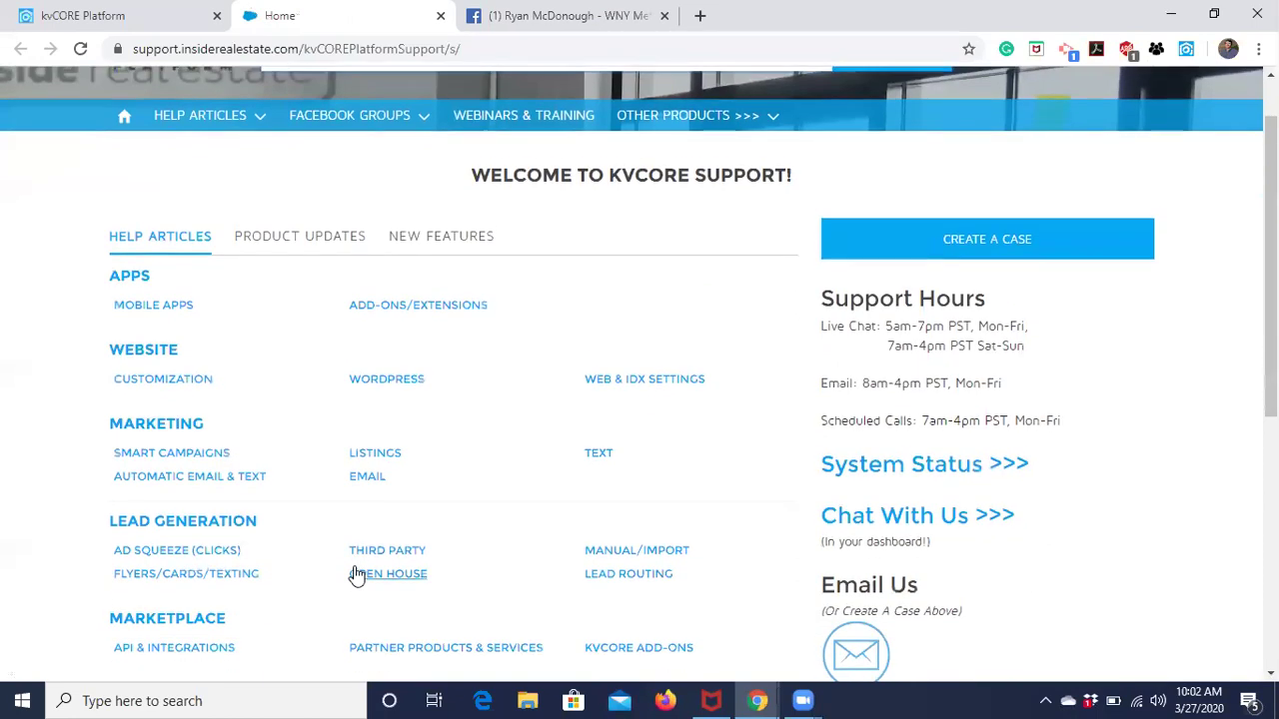
{"action": "scroll", "coordinate": [353, 345], "scroll_direction": "up", "scroll_amount": 1}
{"action": "left_click", "coordinate": [345, 116]}
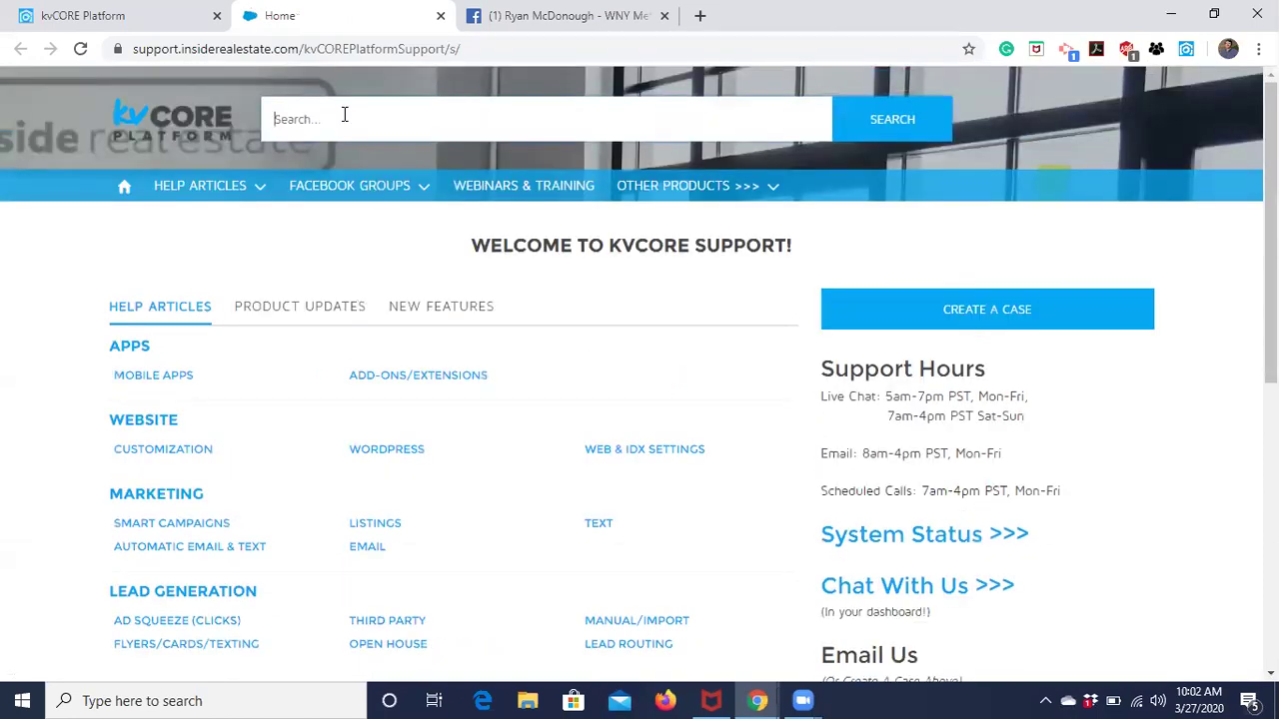
{"action": "type", "text": "landing p"}
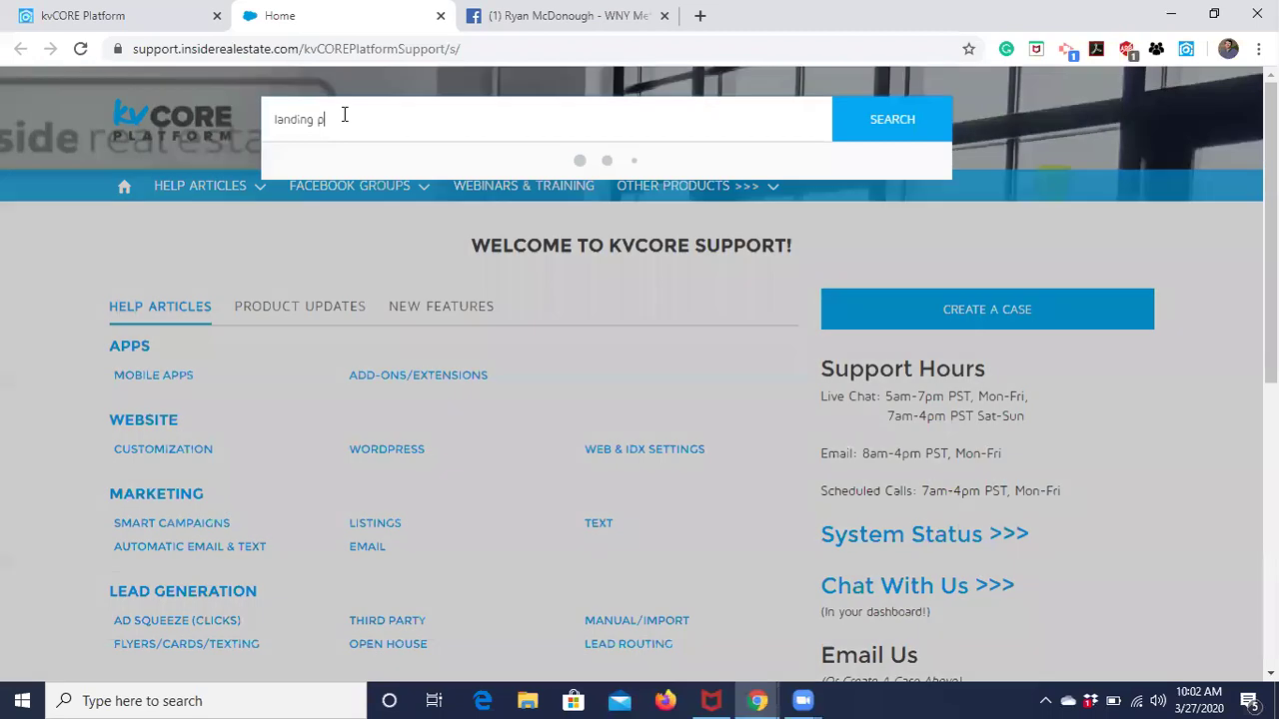
{"action": "type", "text": "age"}
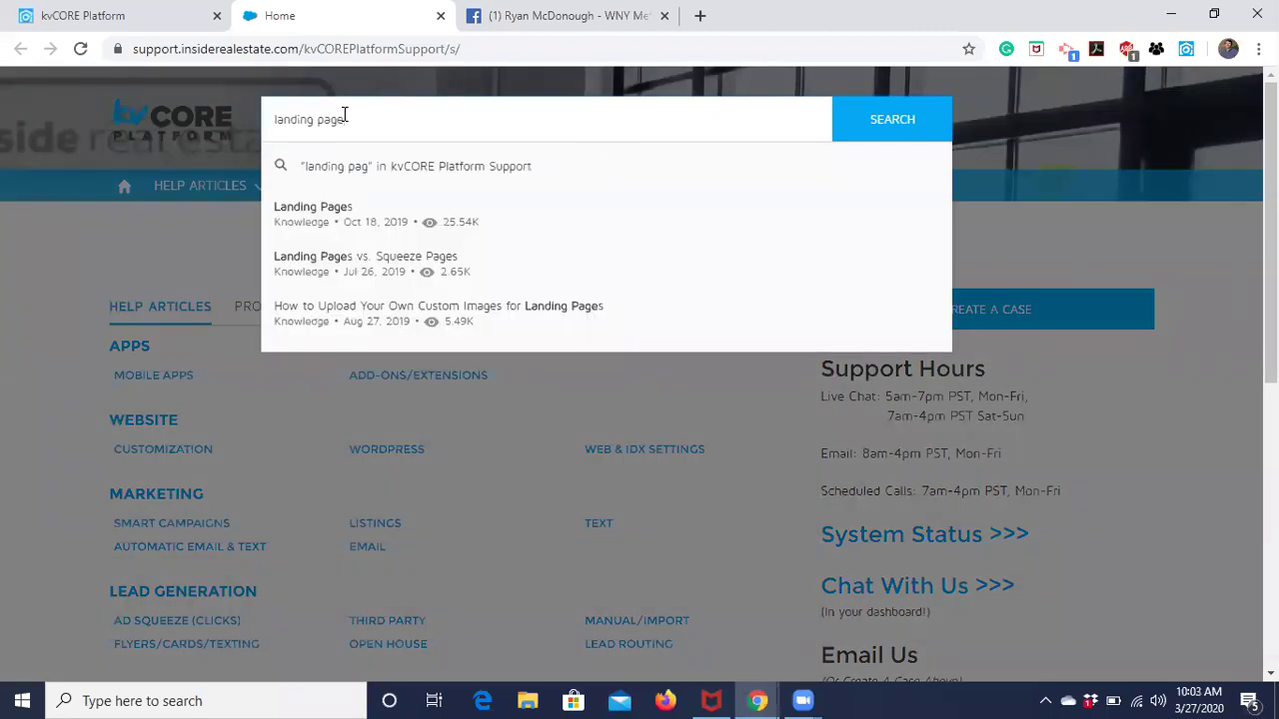
{"action": "left_click", "coordinate": [342, 214]}
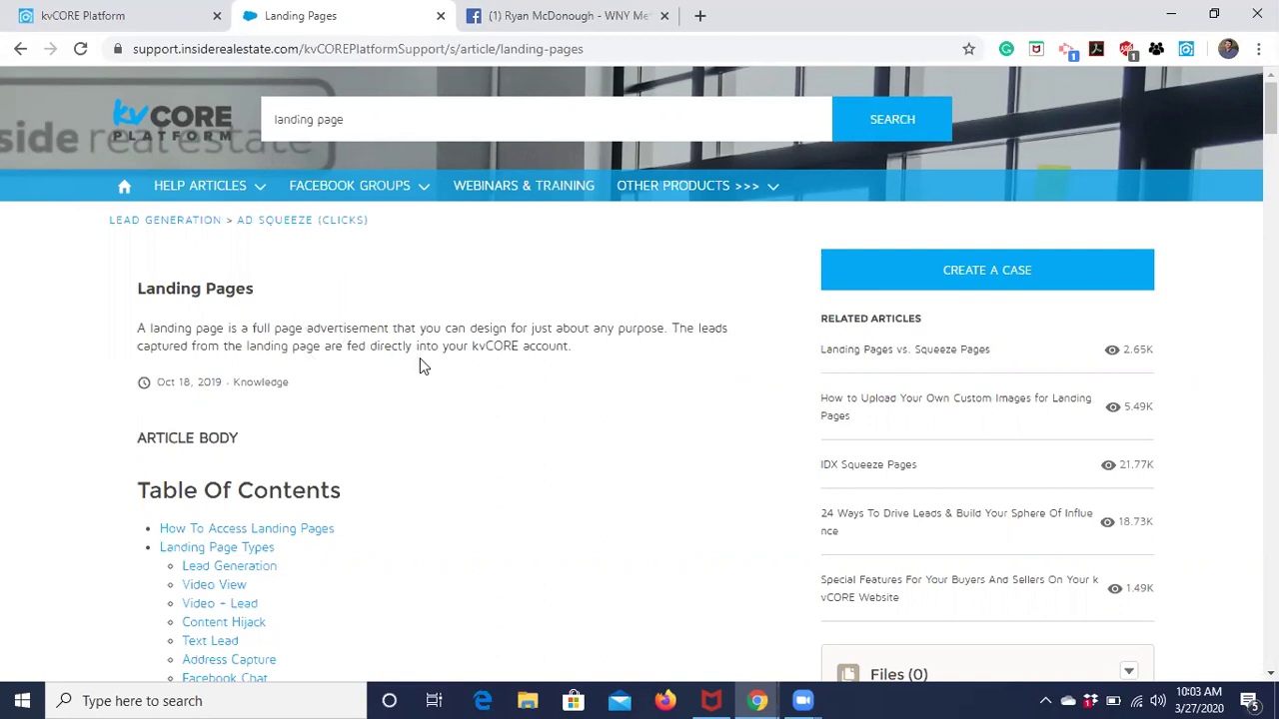
Read through the Landing Pages article, then go back to the kvCORE Lead Engine tab.
{"action": "scroll", "coordinate": [420, 365], "scroll_direction": "down", "scroll_amount": 2}
{"action": "scroll", "coordinate": [420, 362], "scroll_direction": "down", "scroll_amount": 9}
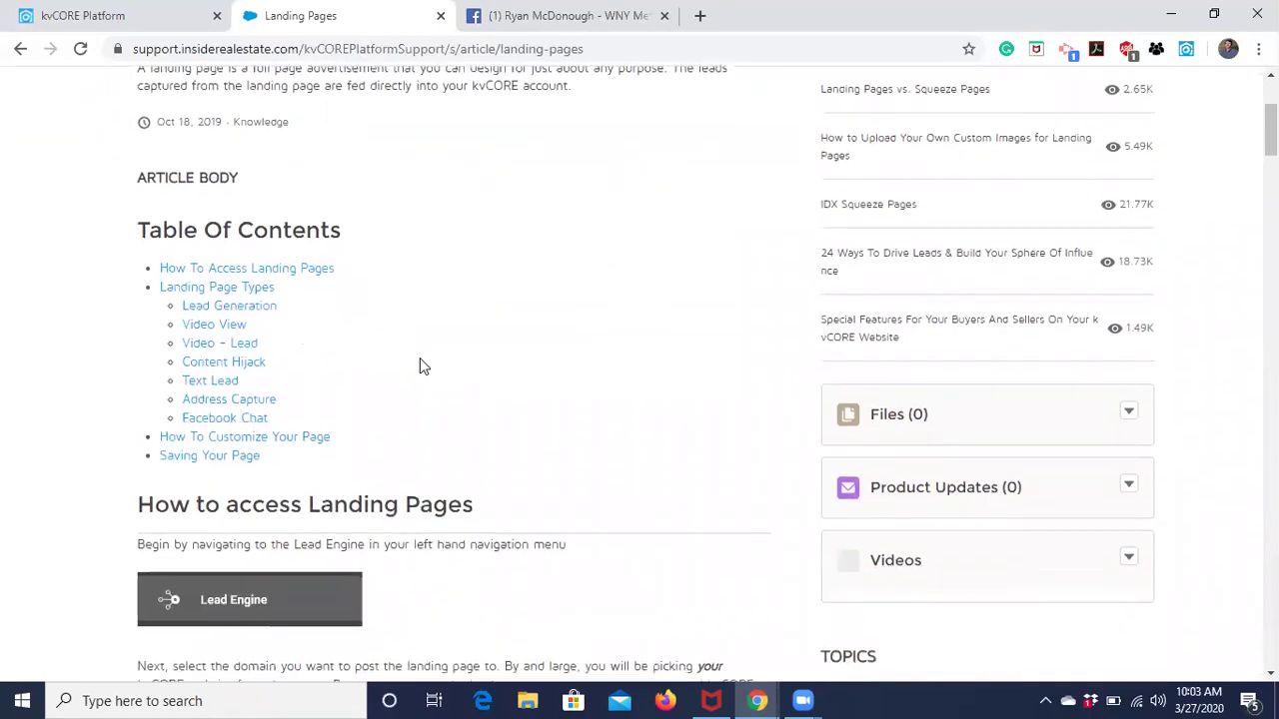
{"action": "scroll", "coordinate": [420, 364], "scroll_direction": "down", "scroll_amount": 7}
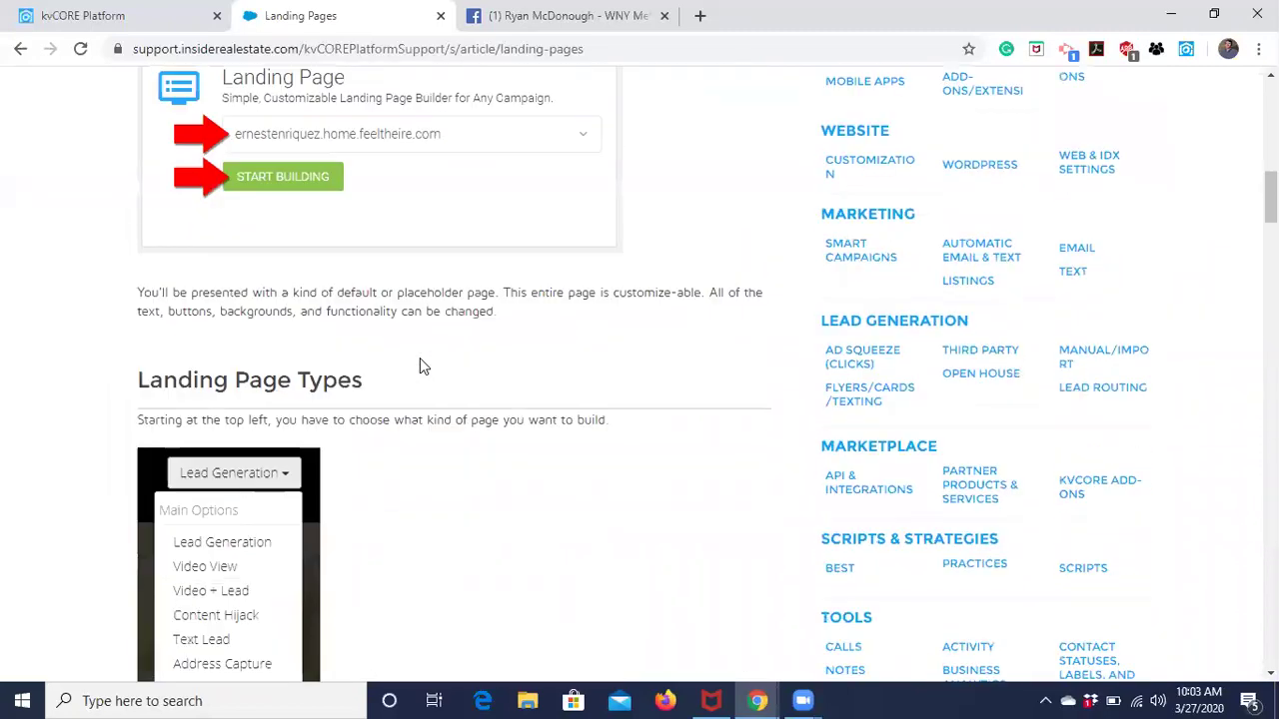
{"action": "scroll", "coordinate": [420, 365], "scroll_direction": "up", "scroll_amount": 17}
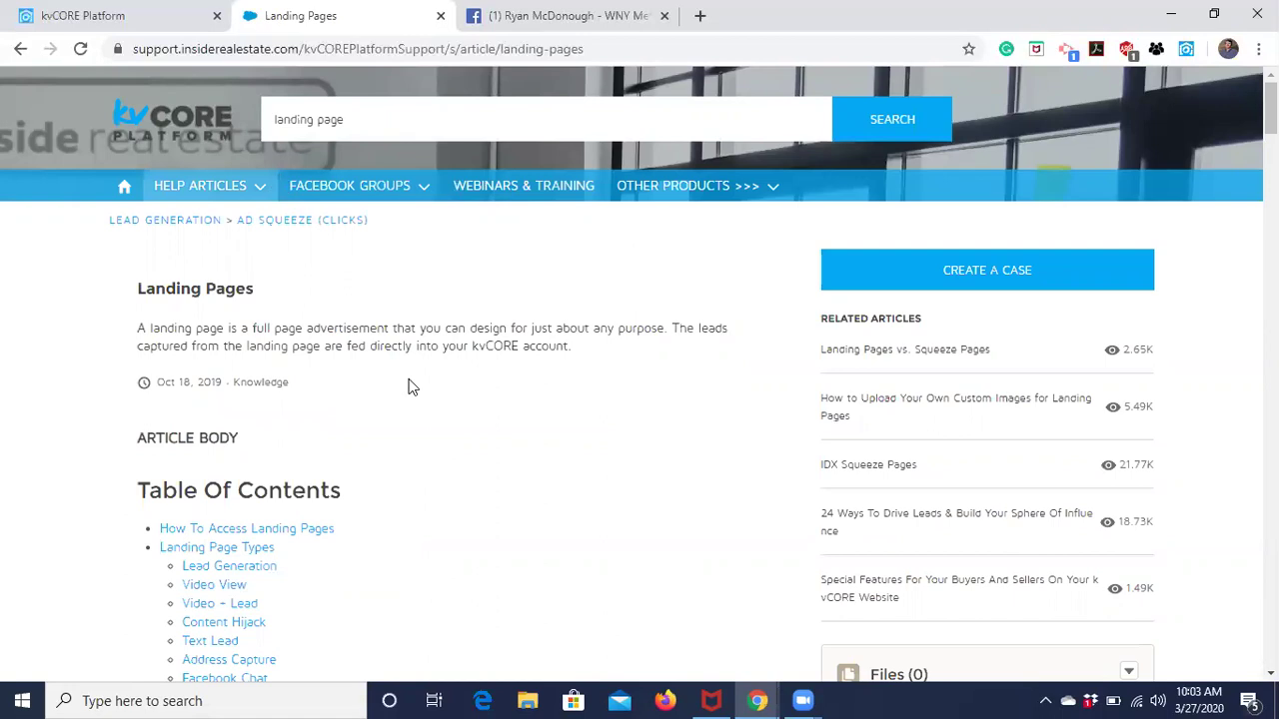
{"action": "left_click", "coordinate": [105, 20]}
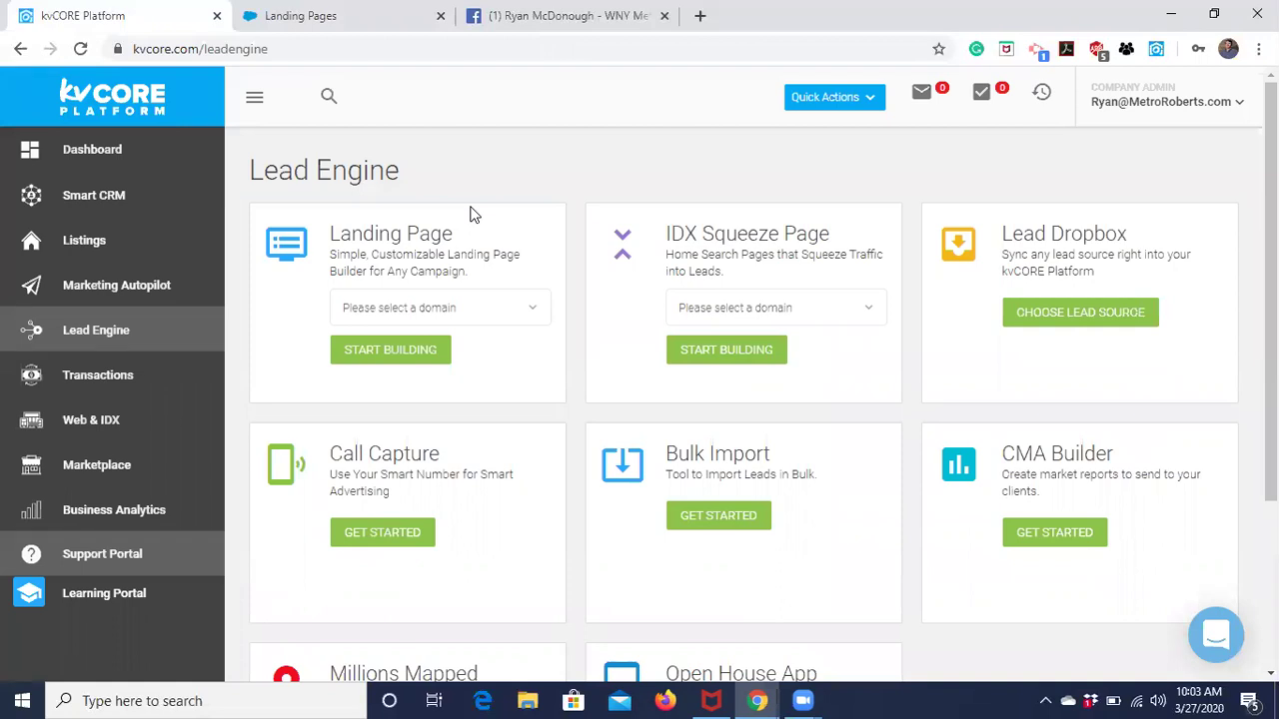
Reload Lead Engine and select the agent's personal domain in the Landing Page domain list.
{"action": "left_click", "coordinate": [95, 331]}
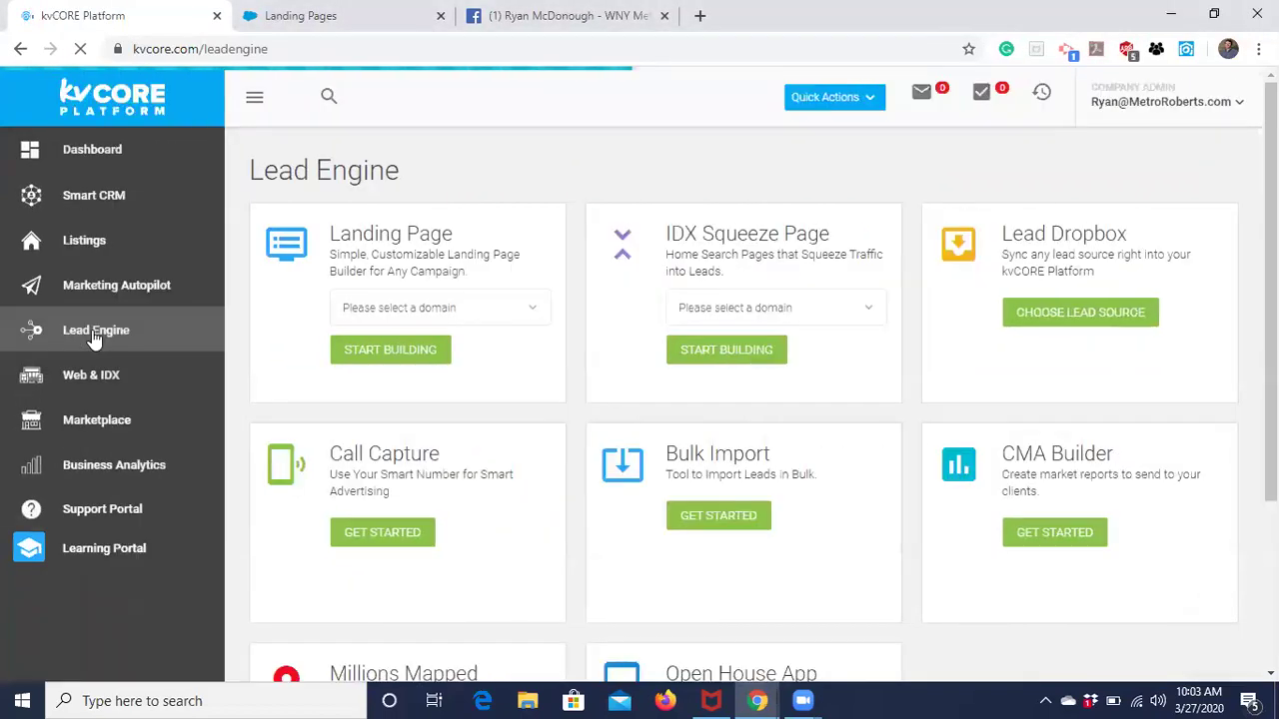
{"action": "left_click", "coordinate": [539, 317]}
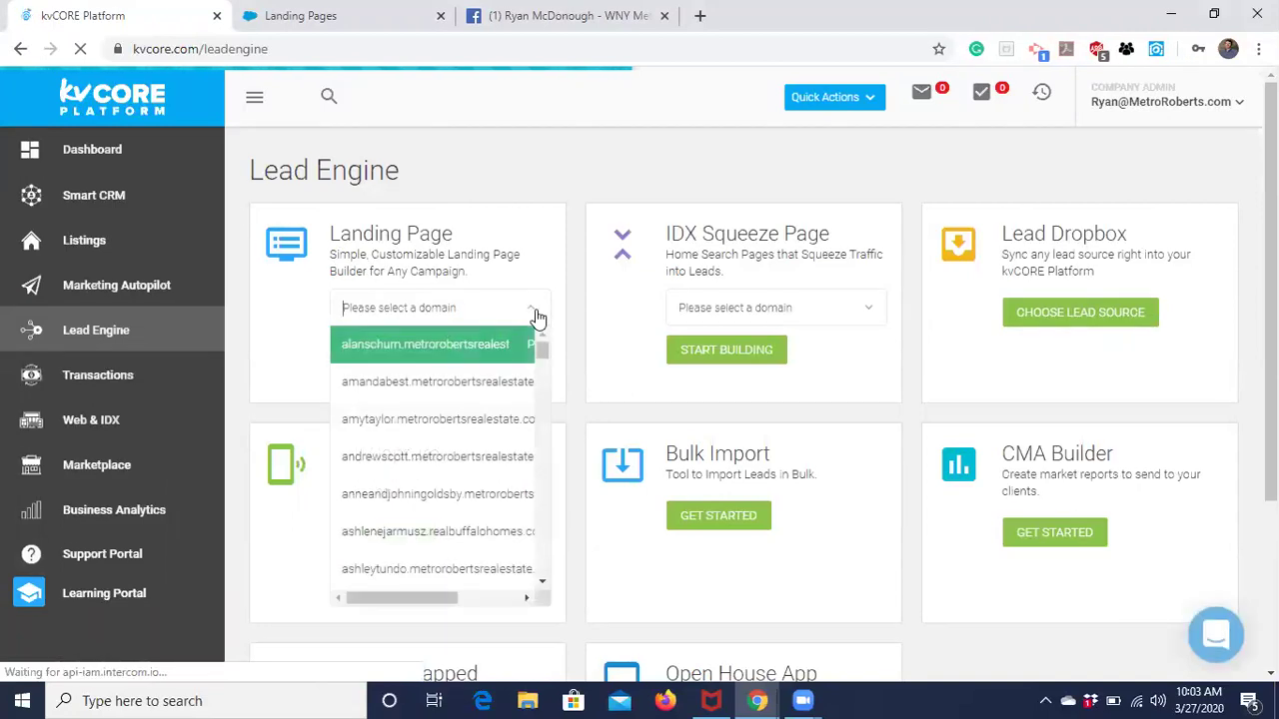
{"action": "scroll", "coordinate": [537, 376], "scroll_direction": "down", "scroll_amount": 1}
{"action": "scroll", "coordinate": [537, 415], "scroll_direction": "down", "scroll_amount": 10}
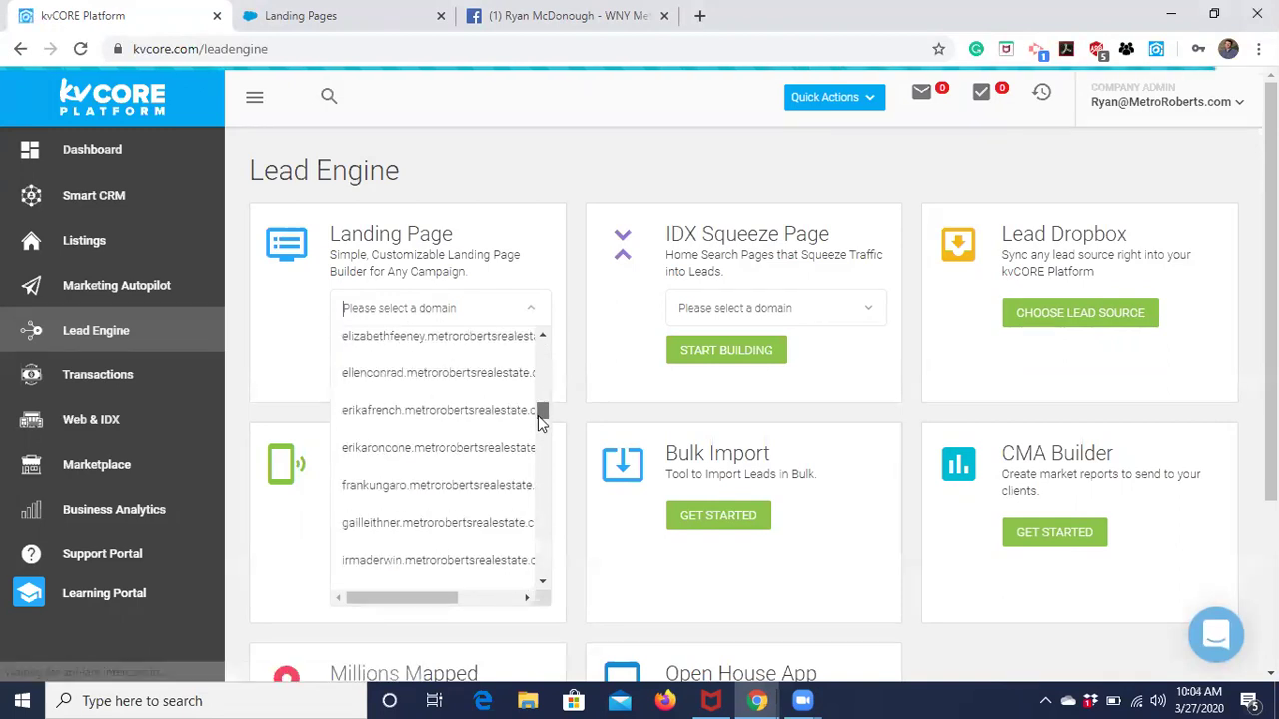
{"action": "left_click_drag", "start_coordinate": [536, 485], "coordinate": [538, 522]}
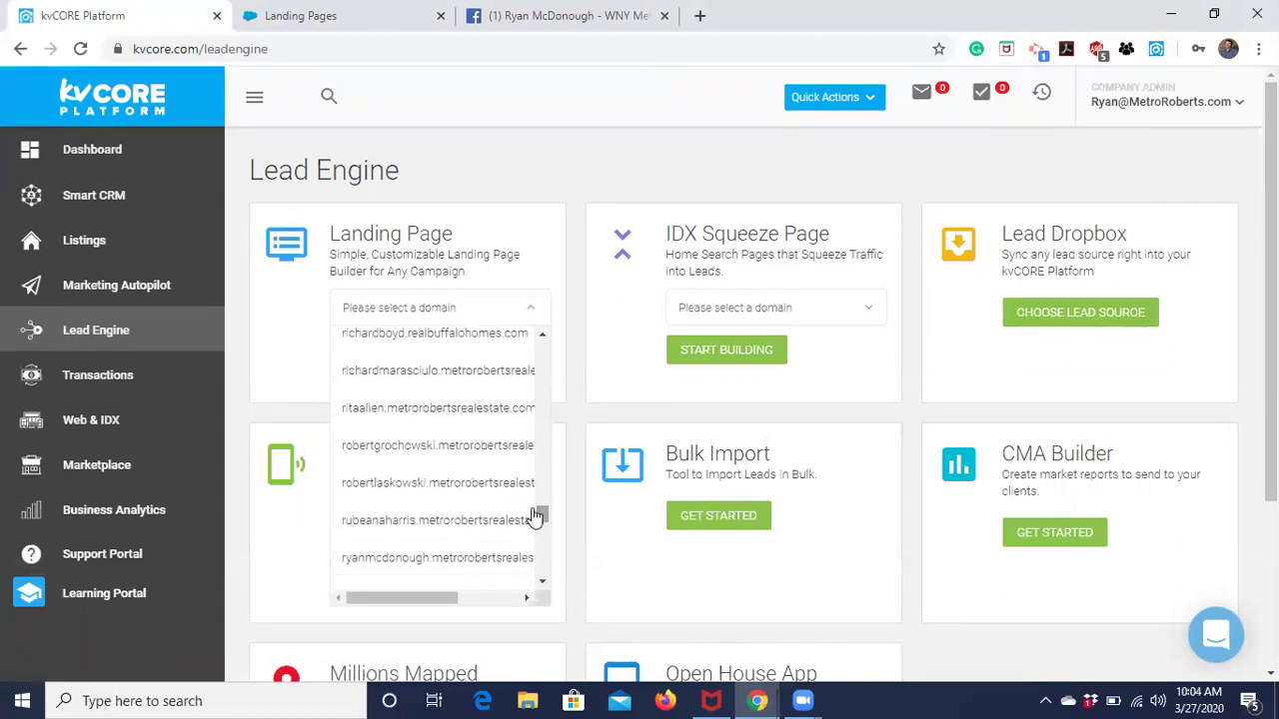
{"action": "left_click", "coordinate": [451, 557]}
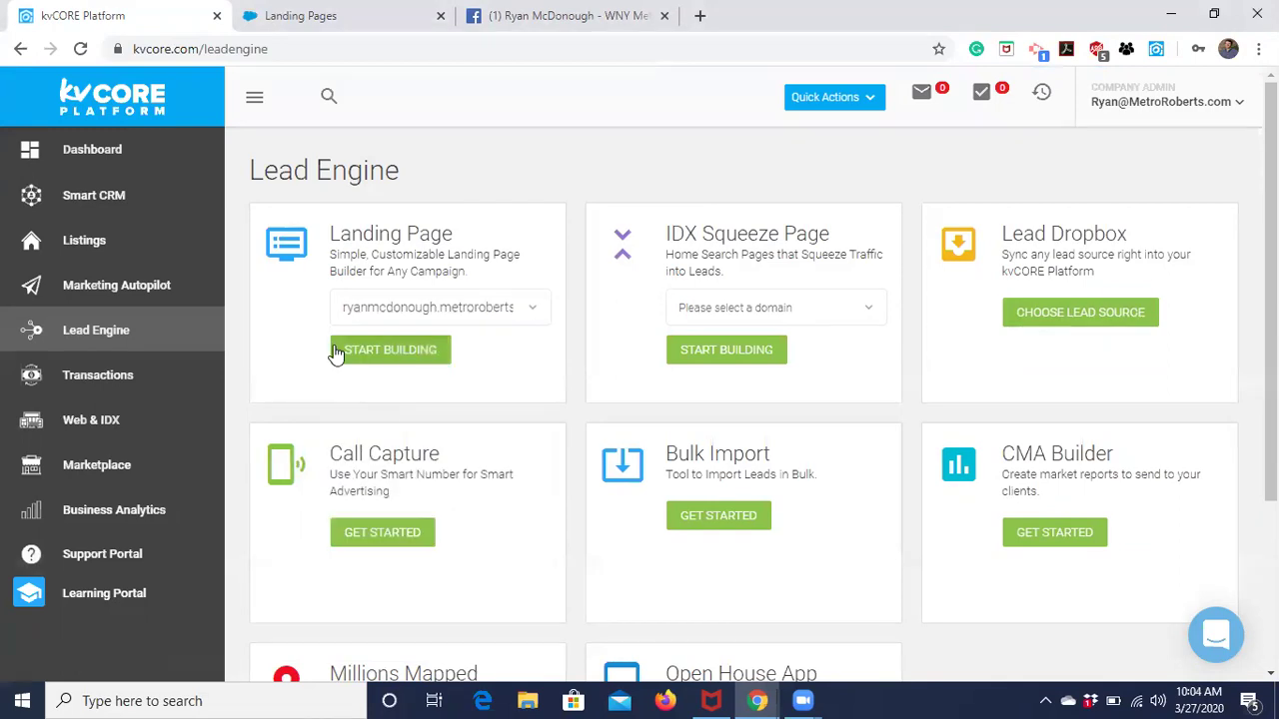
Start building a landing page on that domain, keeping Lead Generation as the page type.
{"action": "left_click", "coordinate": [379, 352]}
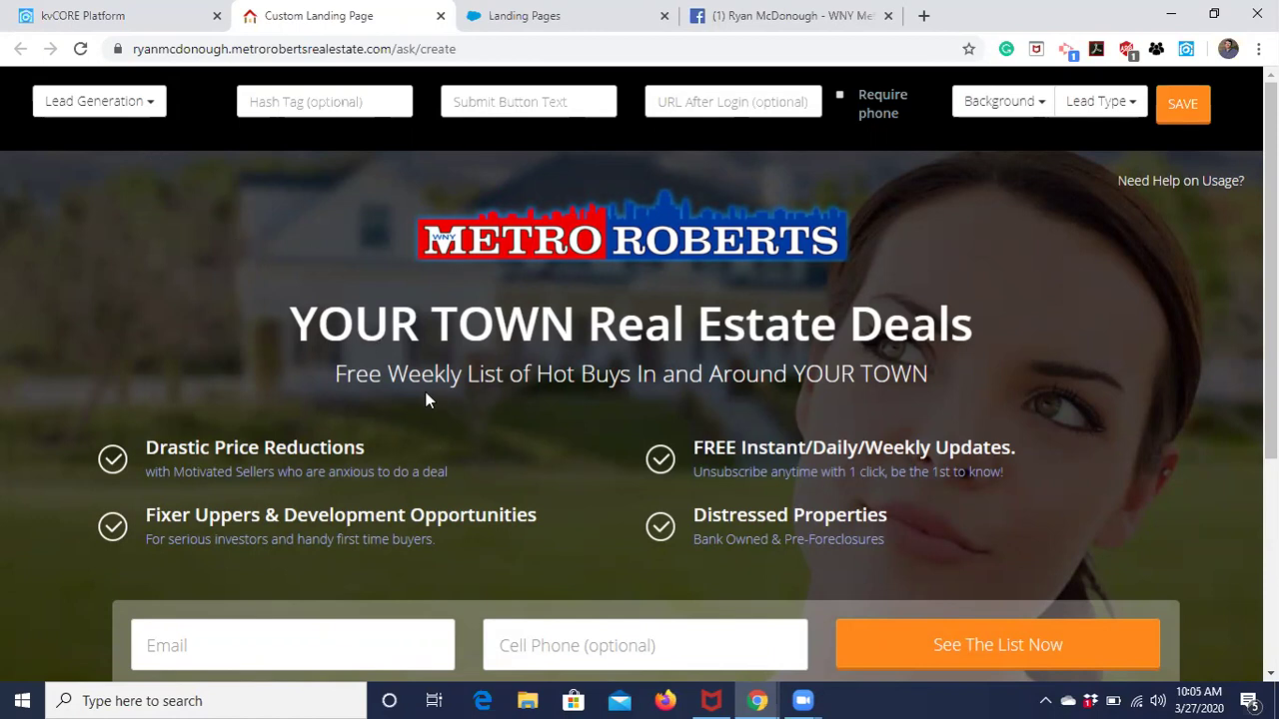
{"action": "left_click", "coordinate": [115, 112]}
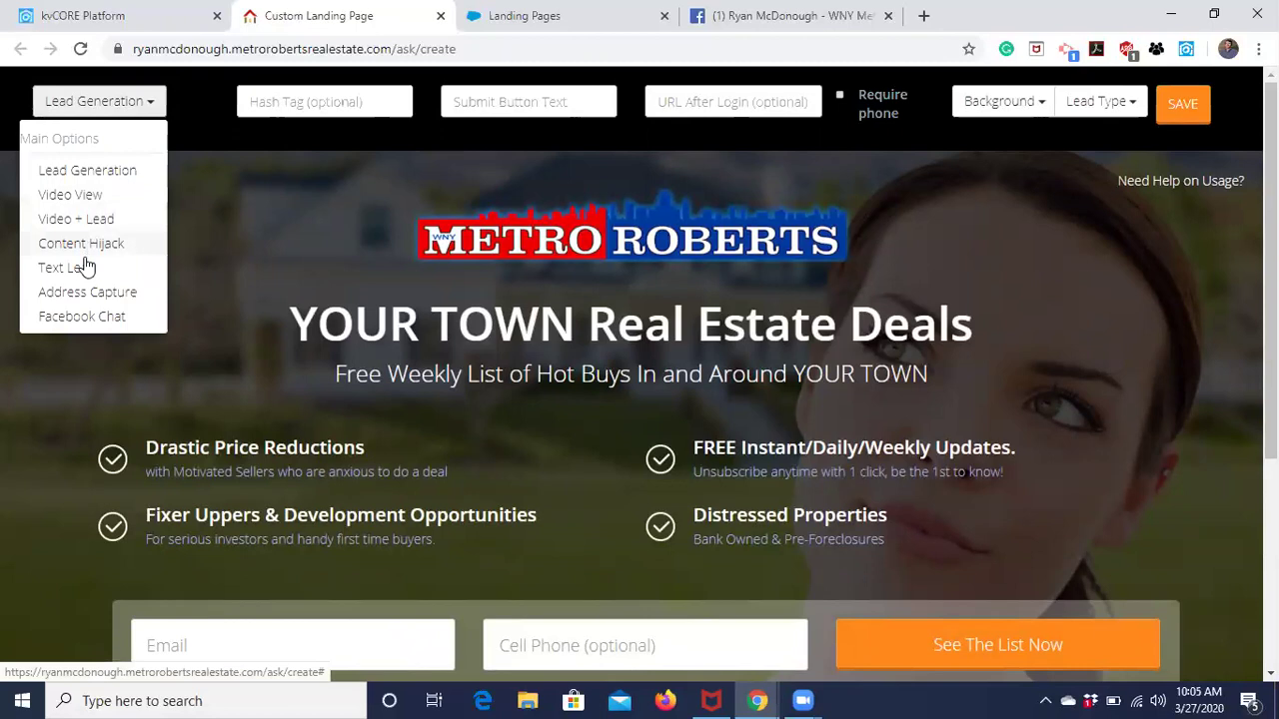
{"action": "left_click", "coordinate": [137, 102]}
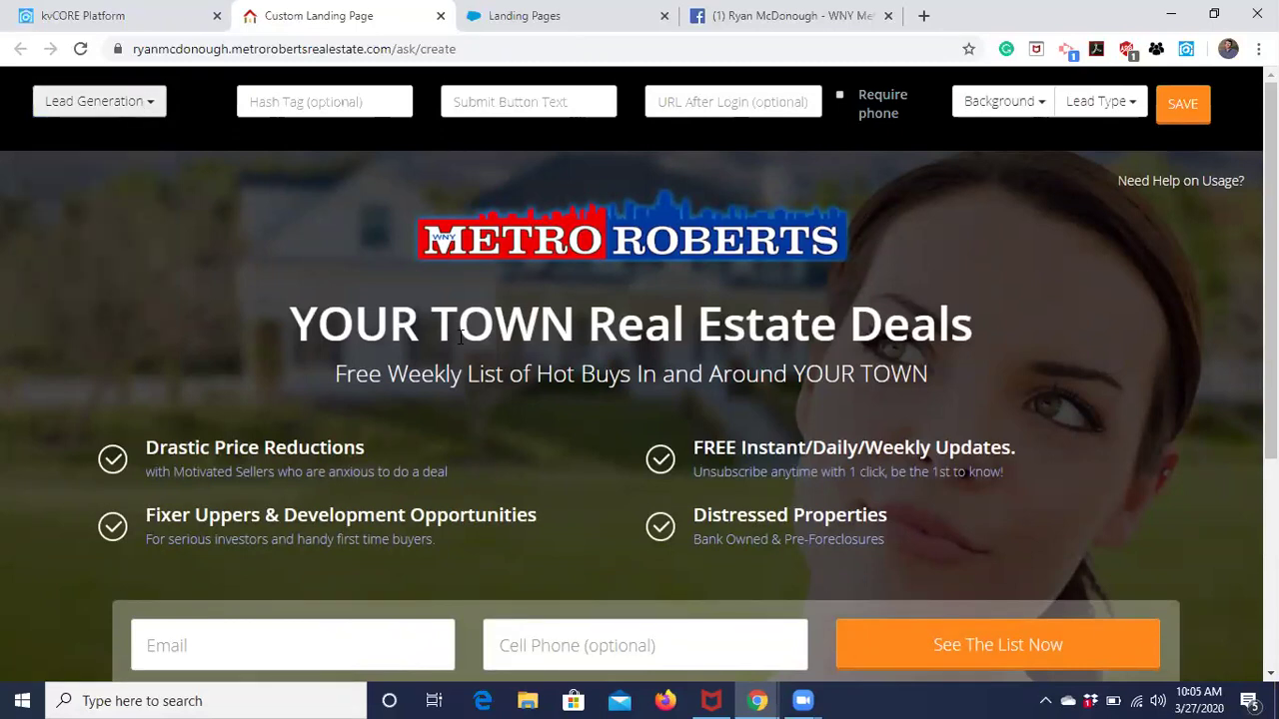
{"action": "left_click", "coordinate": [130, 105]}
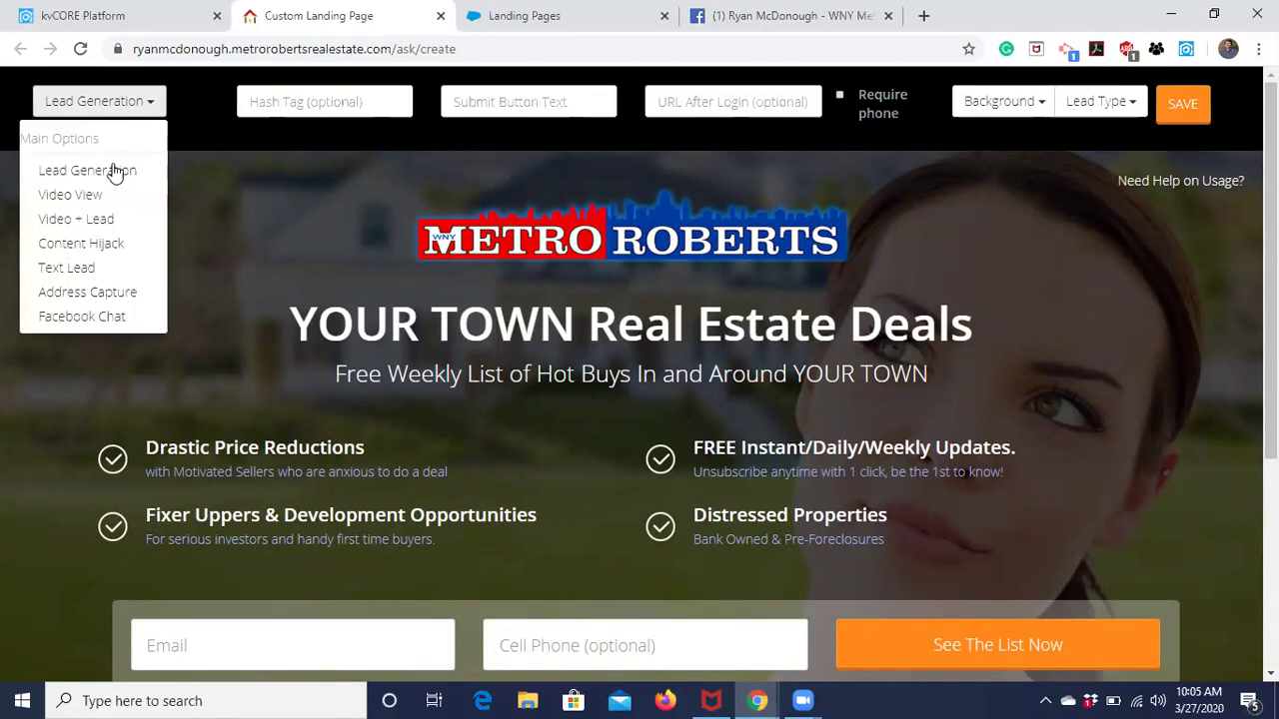
{"action": "left_click", "coordinate": [176, 95]}
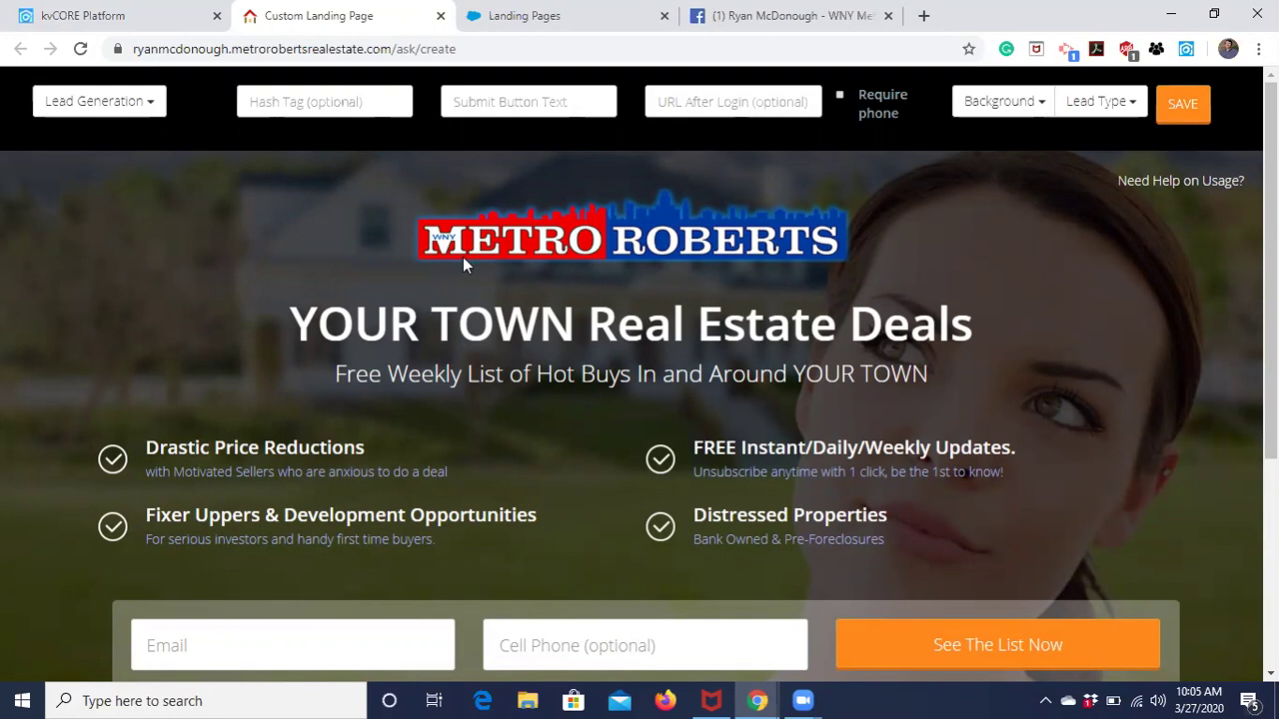
{"action": "left_click", "coordinate": [252, 100]}
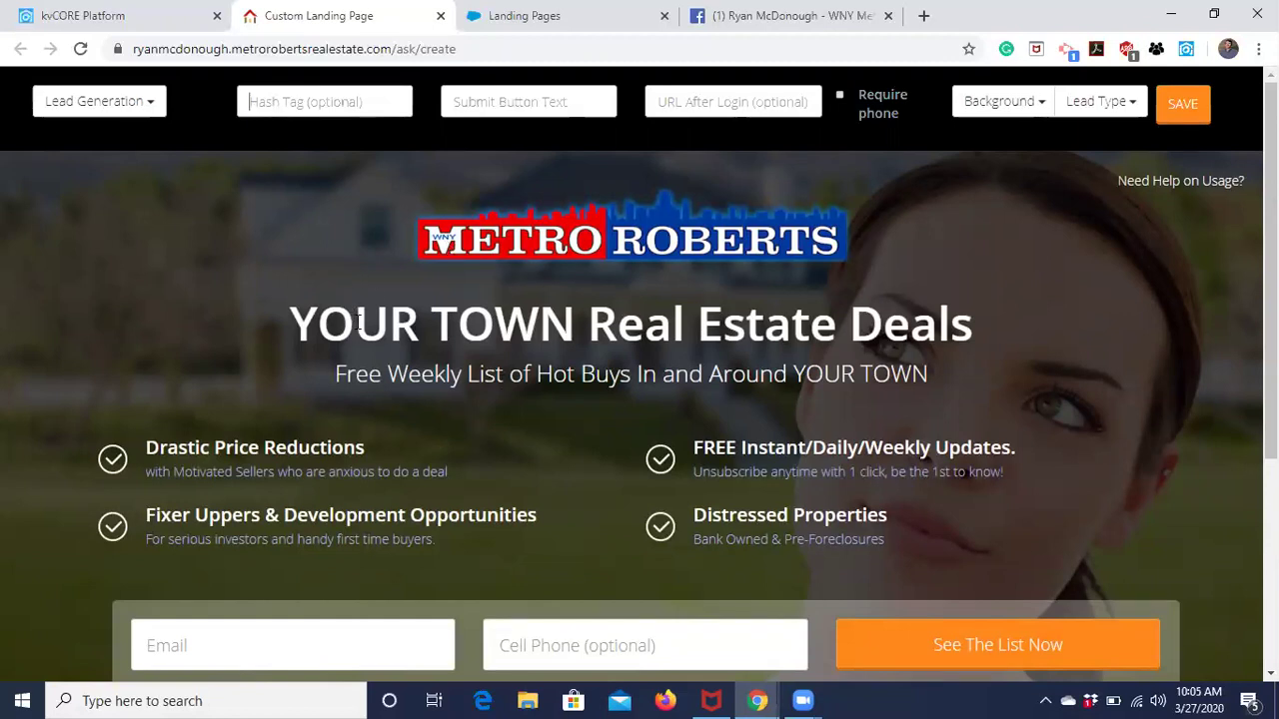
Change the page headline to 'HAMBURG OPEN HOUSE'.
{"action": "left_click", "coordinate": [511, 322]}
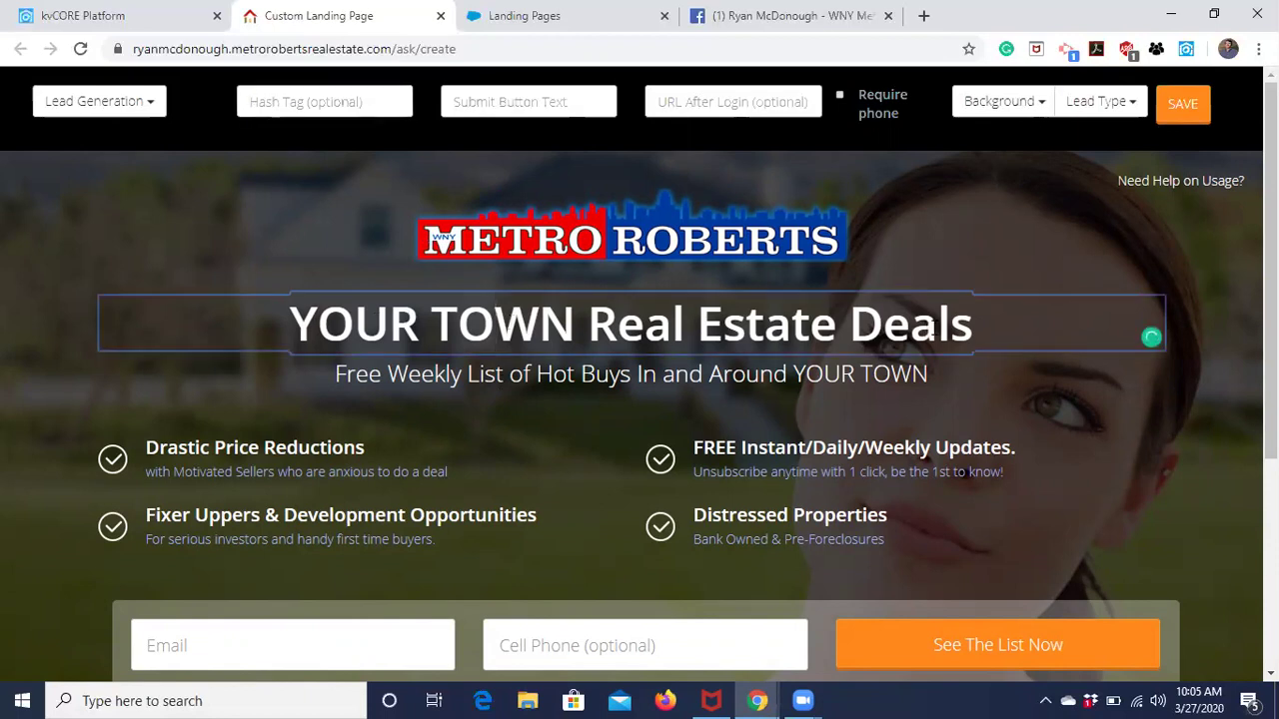
{"action": "left_click_drag", "start_coordinate": [974, 321], "coordinate": [280, 246]}
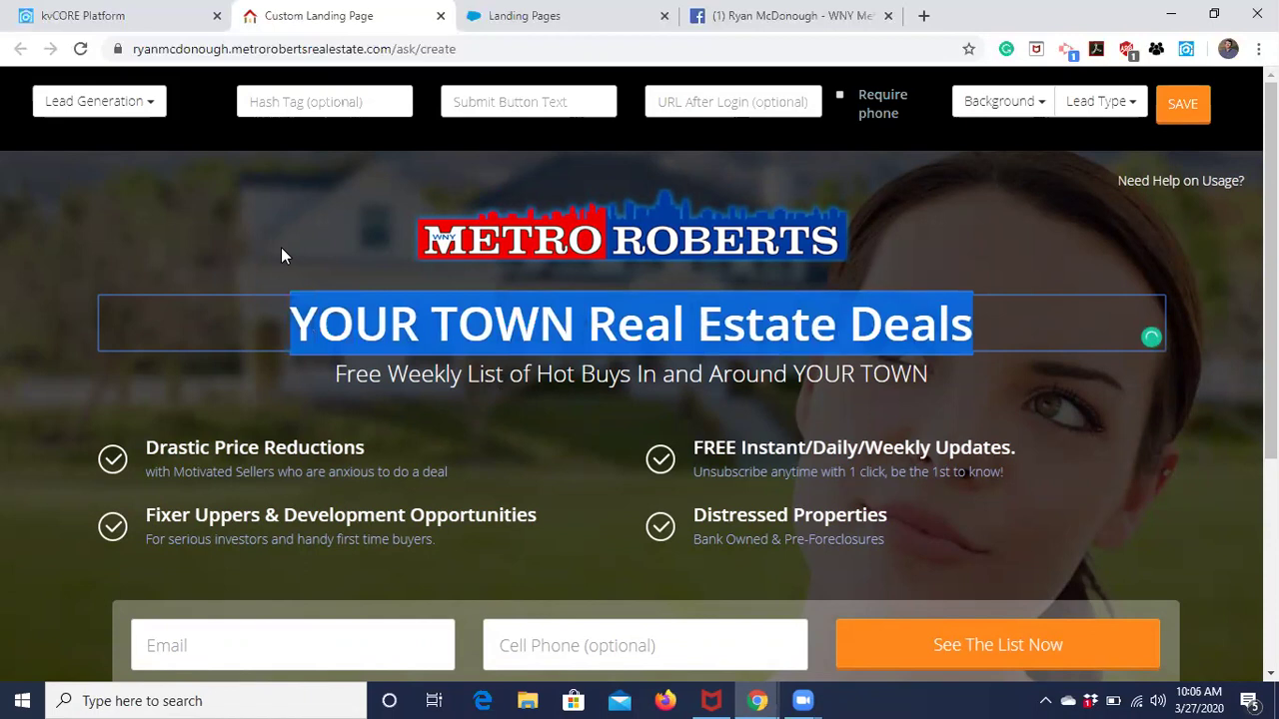
{"action": "type", "text": "OPem"}
{"action": "key", "text": "BackSpace"}
{"action": "key", "text": "BackSpace"}
{"action": "key", "text": "BackSpace"}
{"action": "type", "text": "PEN HOUSE"}
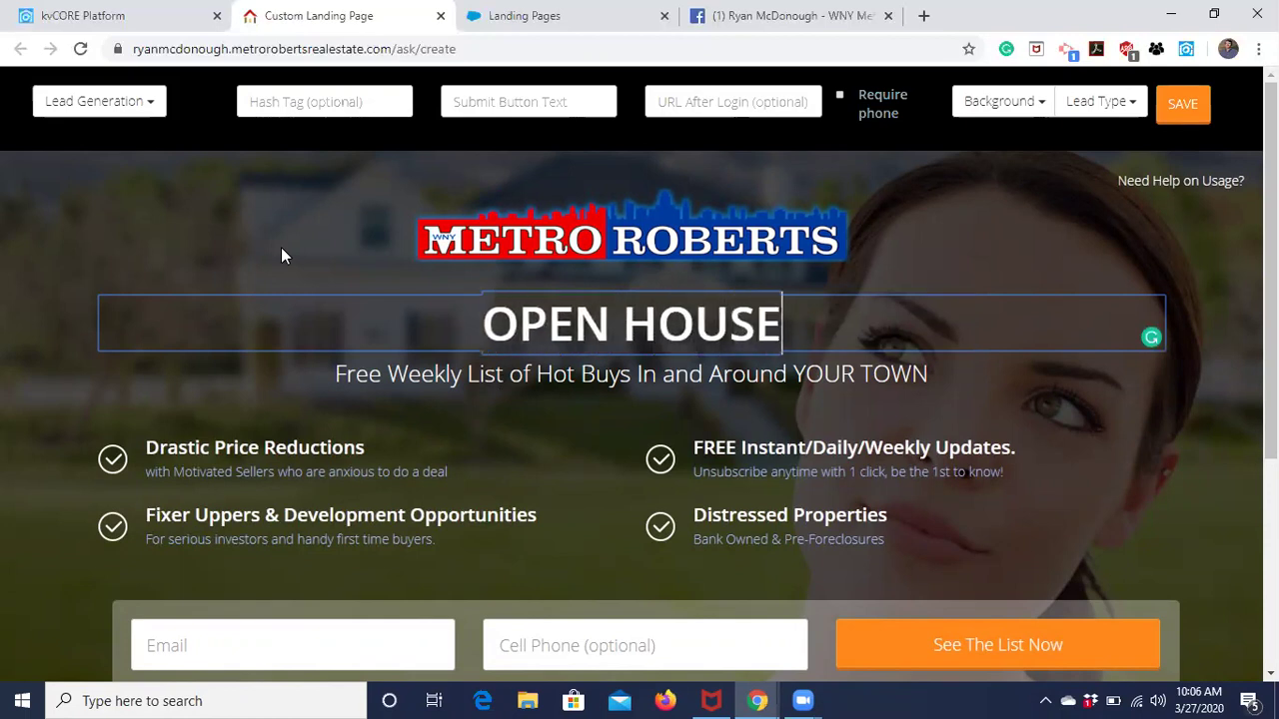
{"action": "key", "text": "Left"}
{"action": "key", "text": "Left"}
{"action": "key", "text": "Left"}
{"action": "key", "text": "Left"}
{"action": "key", "text": "Left"}
{"action": "key", "text": "Left"}
{"action": "key", "text": "Left"}
{"action": "key", "text": "Left"}
{"action": "key", "text": "Left"}
{"action": "key", "text": "Left"}
{"action": "type", "text": "HAMBURG"}
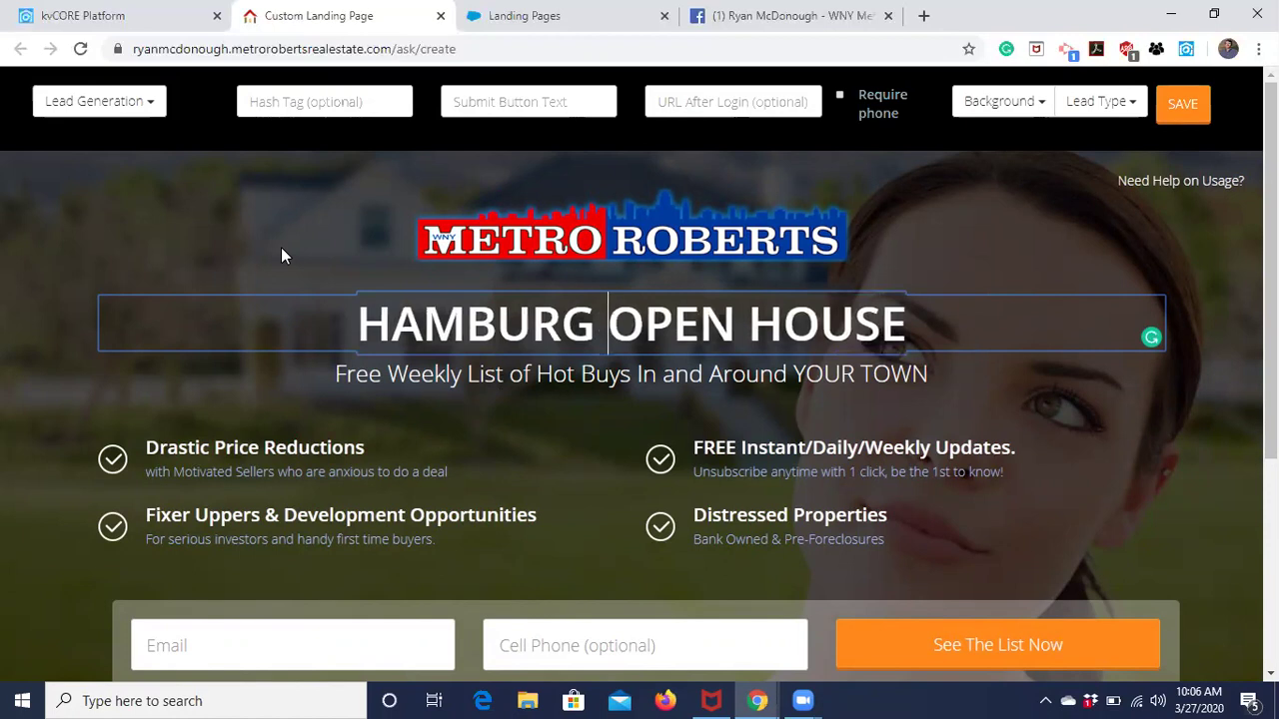
Replace the subtitle under the headline with 'Saturday, March 28'.
{"action": "left_click", "coordinate": [387, 372]}
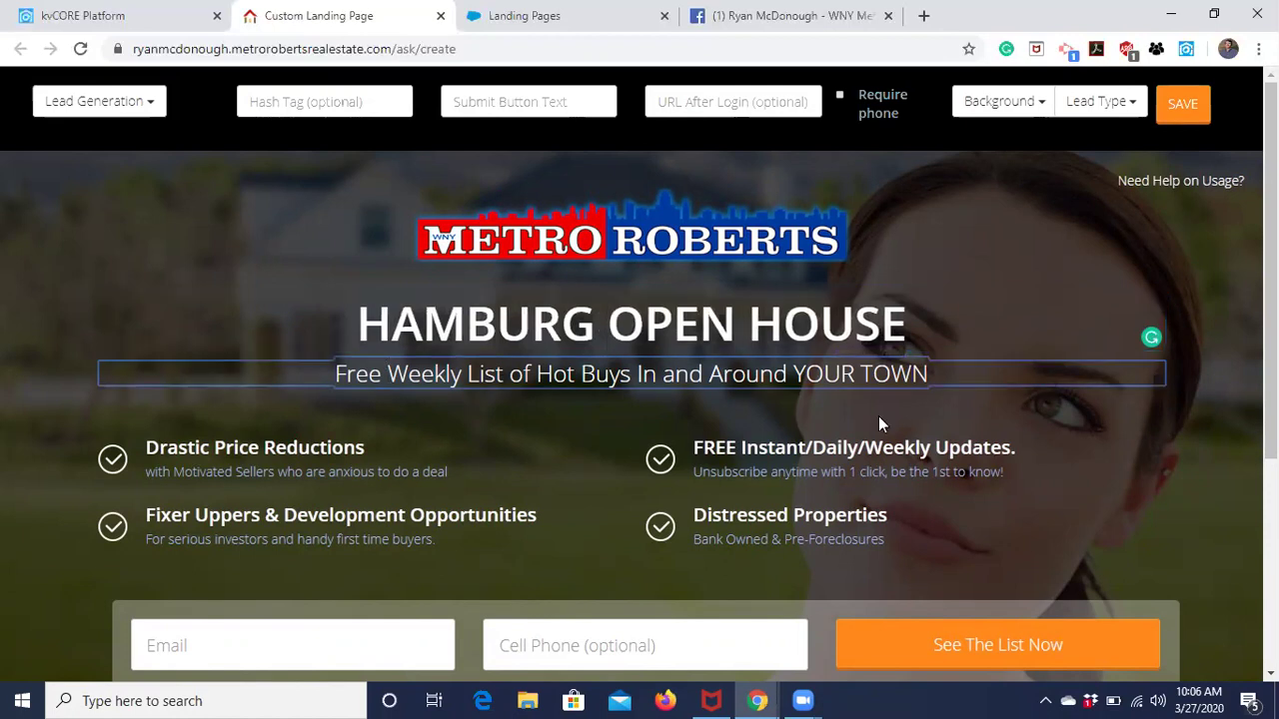
{"action": "left_click_drag", "start_coordinate": [929, 374], "coordinate": [339, 365]}
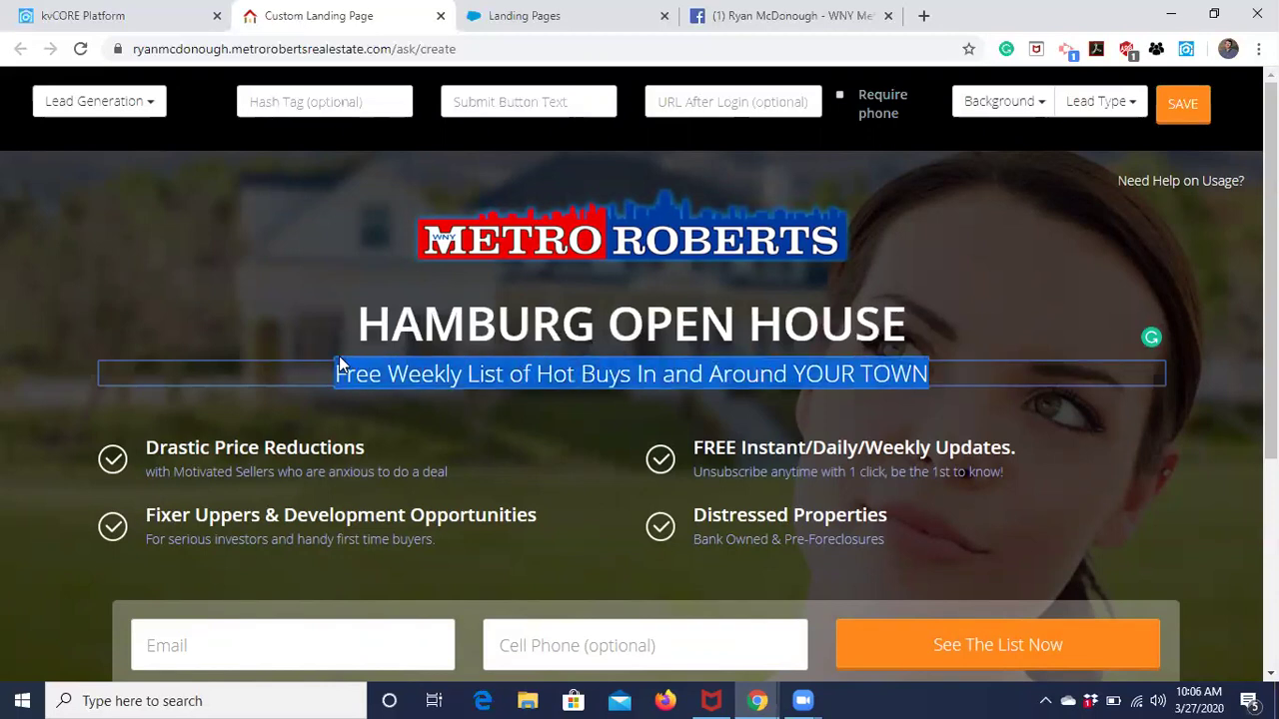
{"action": "type", "text": "Sturday"}
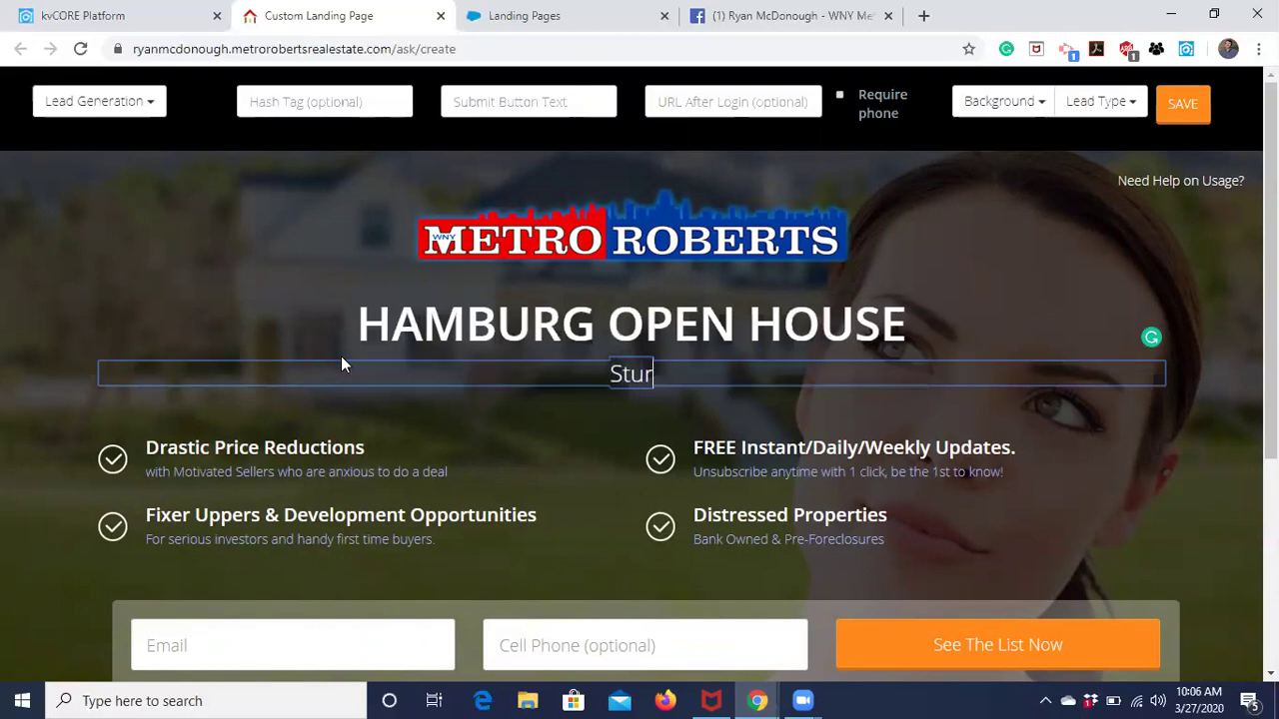
{"action": "key", "text": "BackSpace"}
{"action": "key", "text": "BackSpace"}
{"action": "key", "text": "BackSpace"}
{"action": "key", "text": "BackSpace"}
{"action": "key", "text": "BackSpace"}
{"action": "key", "text": "BackSpace"}
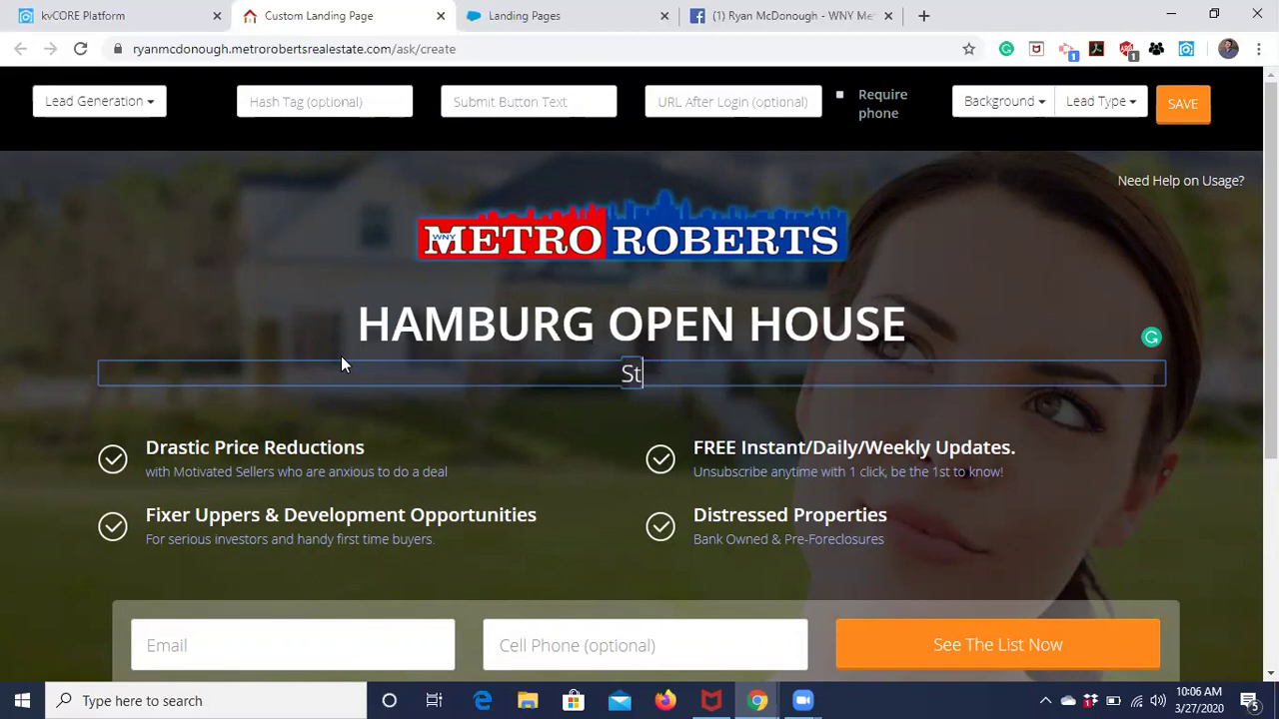
{"action": "type", "text": "aturday, "}
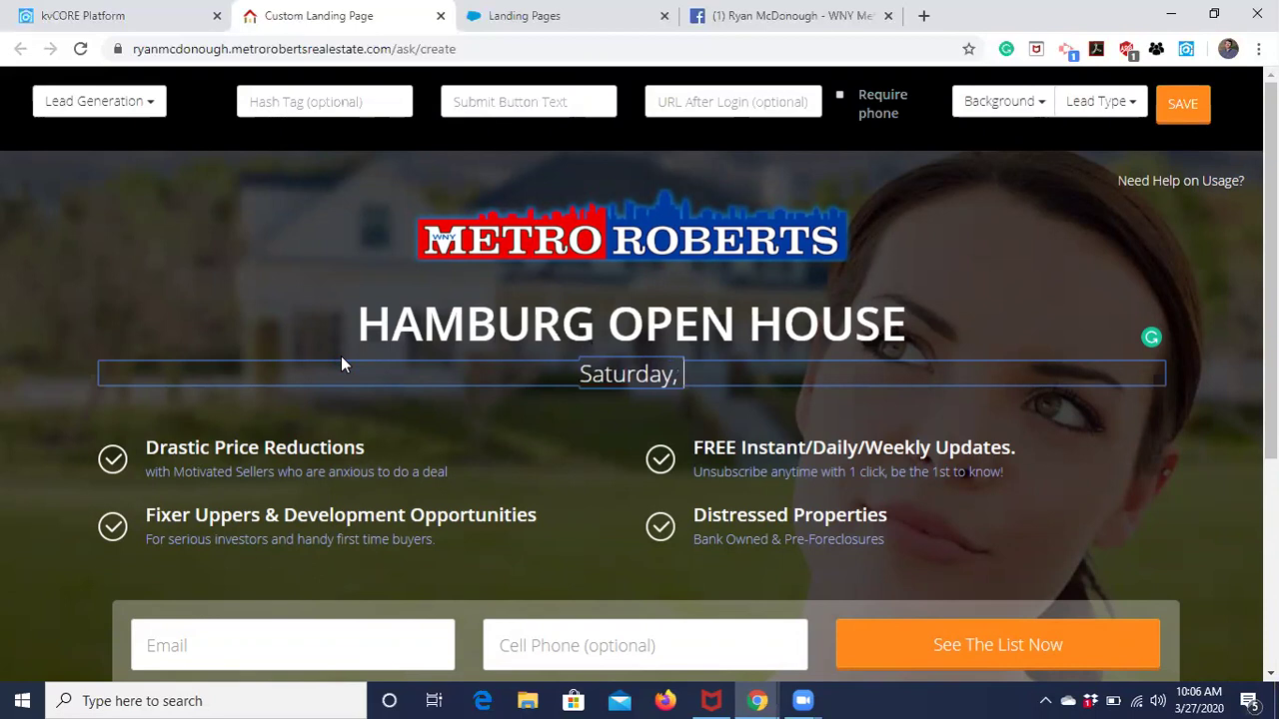
{"action": "type", "text": "Mar"}
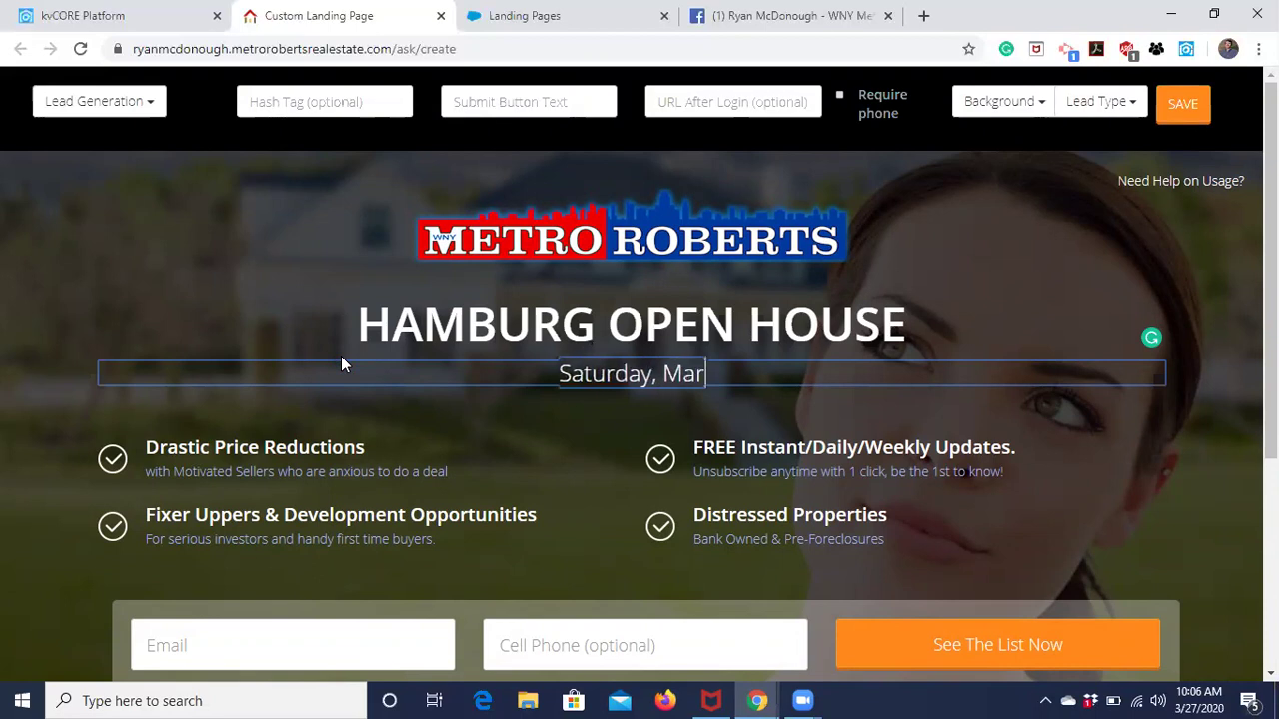
{"action": "type", "text": "ch 28"}
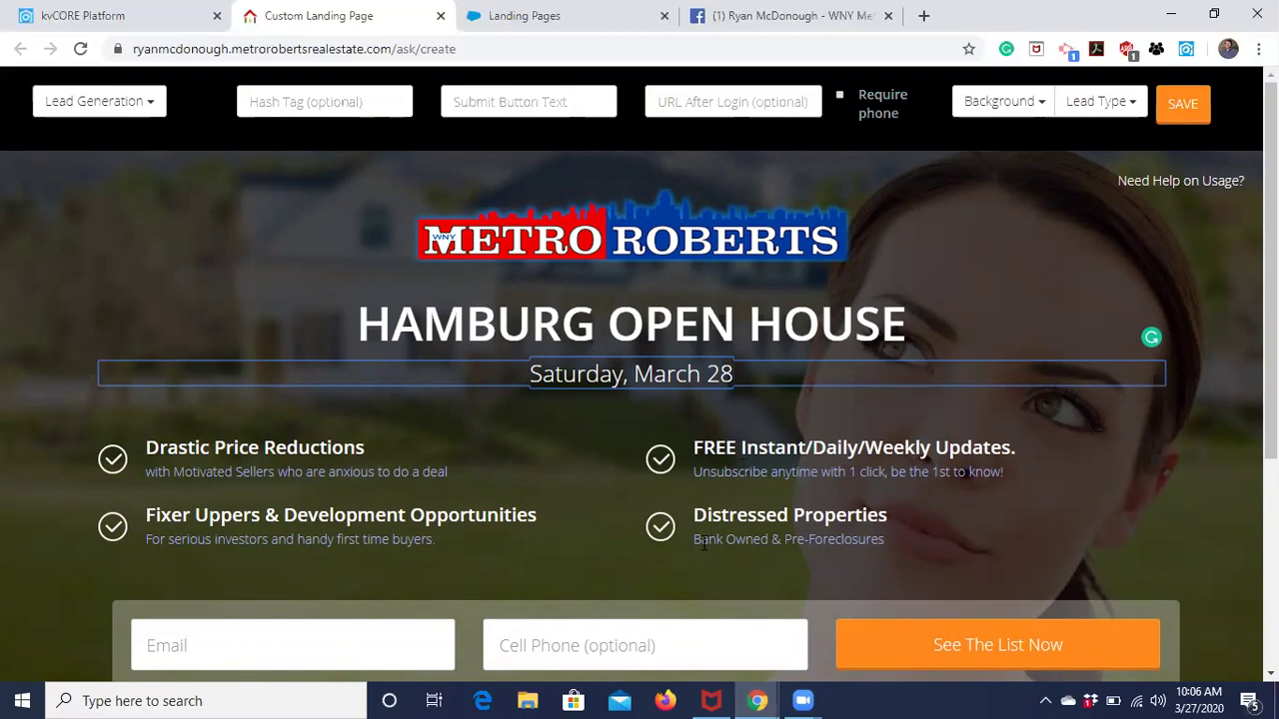
{"action": "left_click", "coordinate": [1232, 474]}
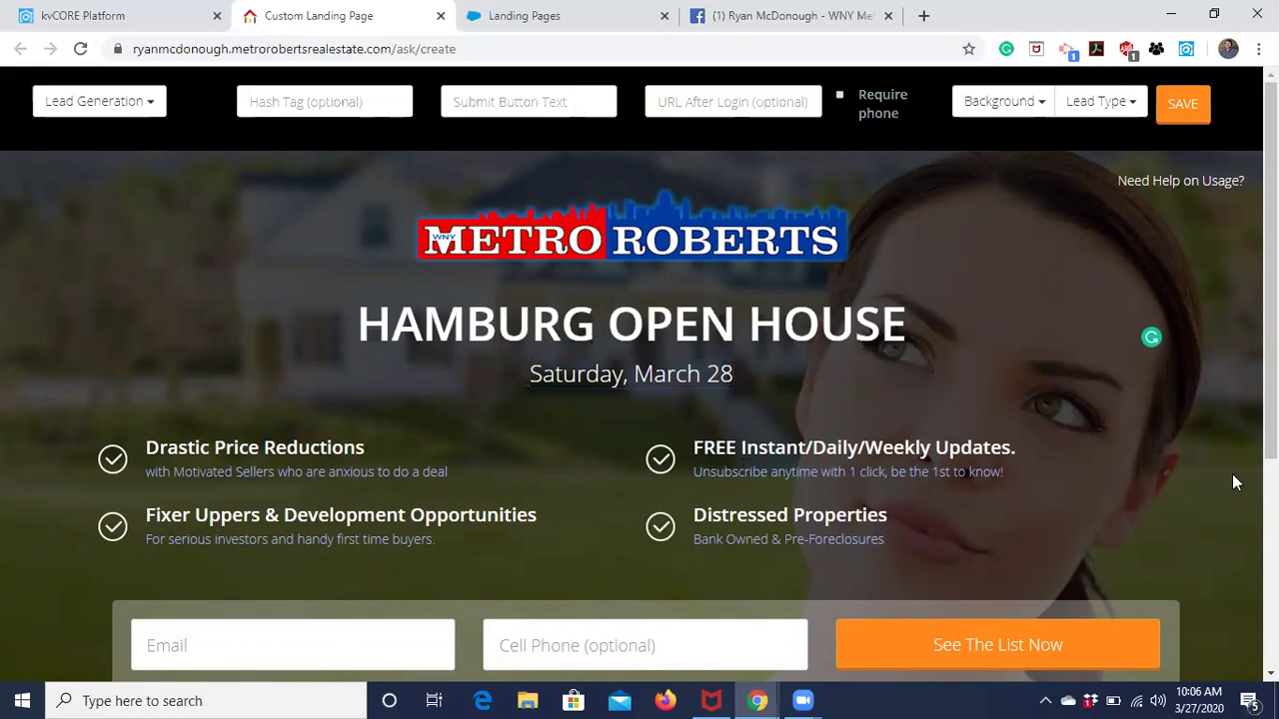
{"action": "left_click_drag", "start_coordinate": [871, 540], "coordinate": [901, 549]}
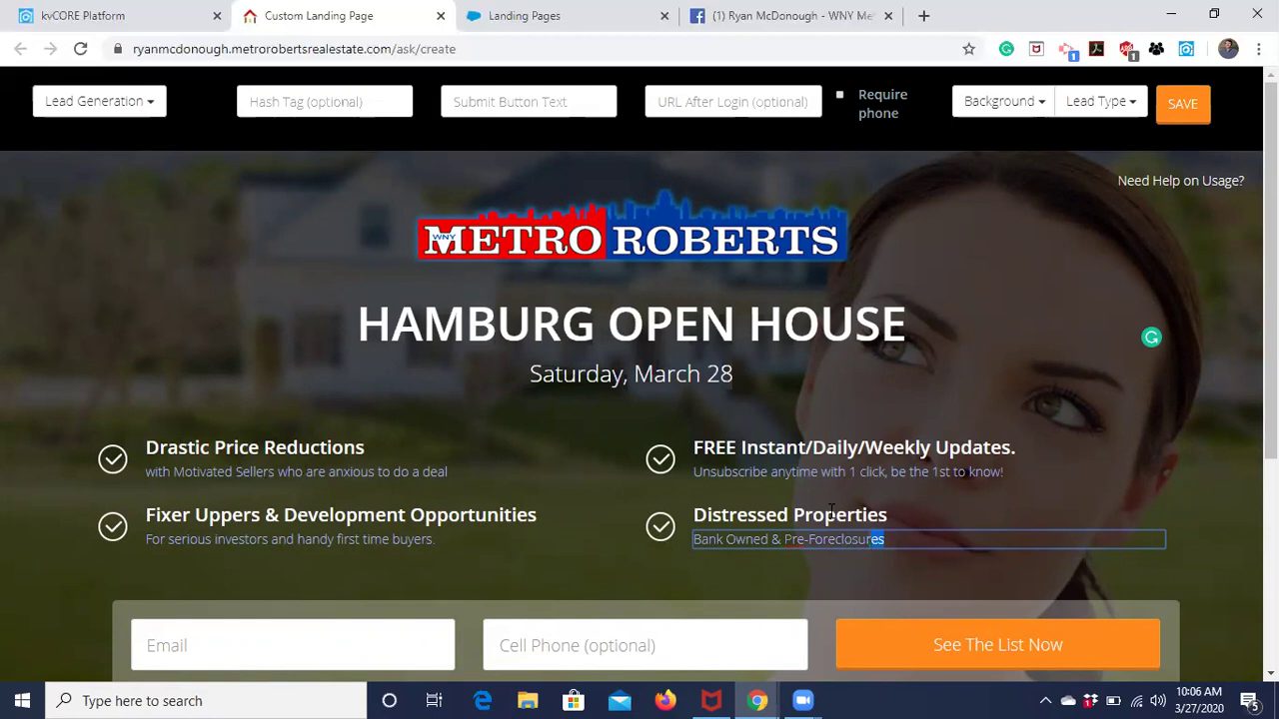
Rename the first feature heading to 'Four Bedroom' and delete its Motivated Sellers description.
{"action": "left_click", "coordinate": [1195, 574]}
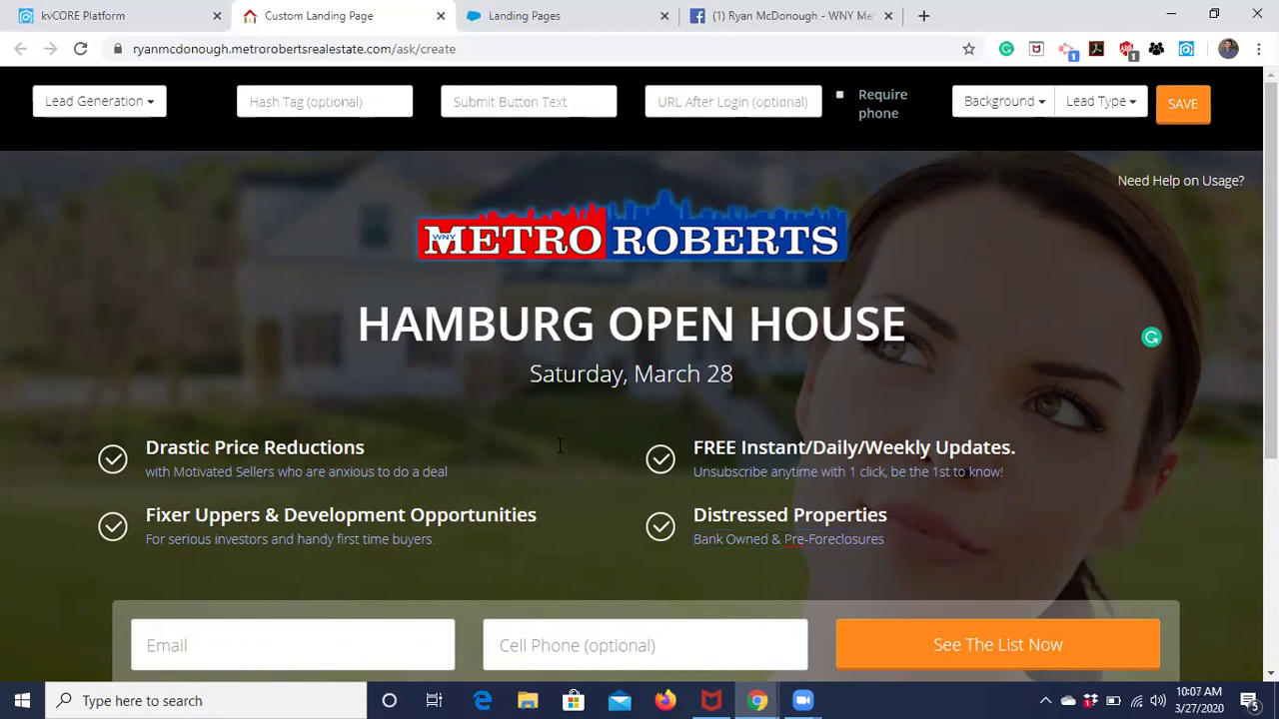
{"action": "left_click_drag", "start_coordinate": [364, 448], "coordinate": [148, 454]}
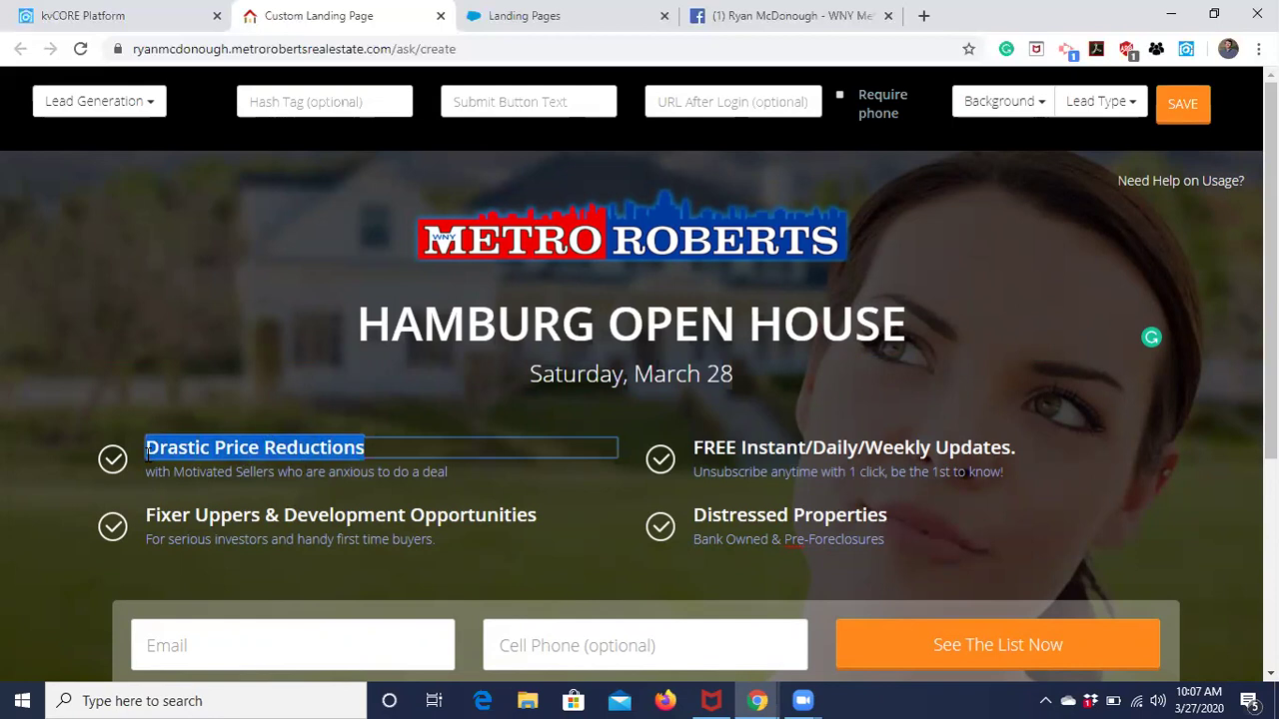
{"action": "key", "text": "BackSpace"}
{"action": "type", "text": "Four Be"}
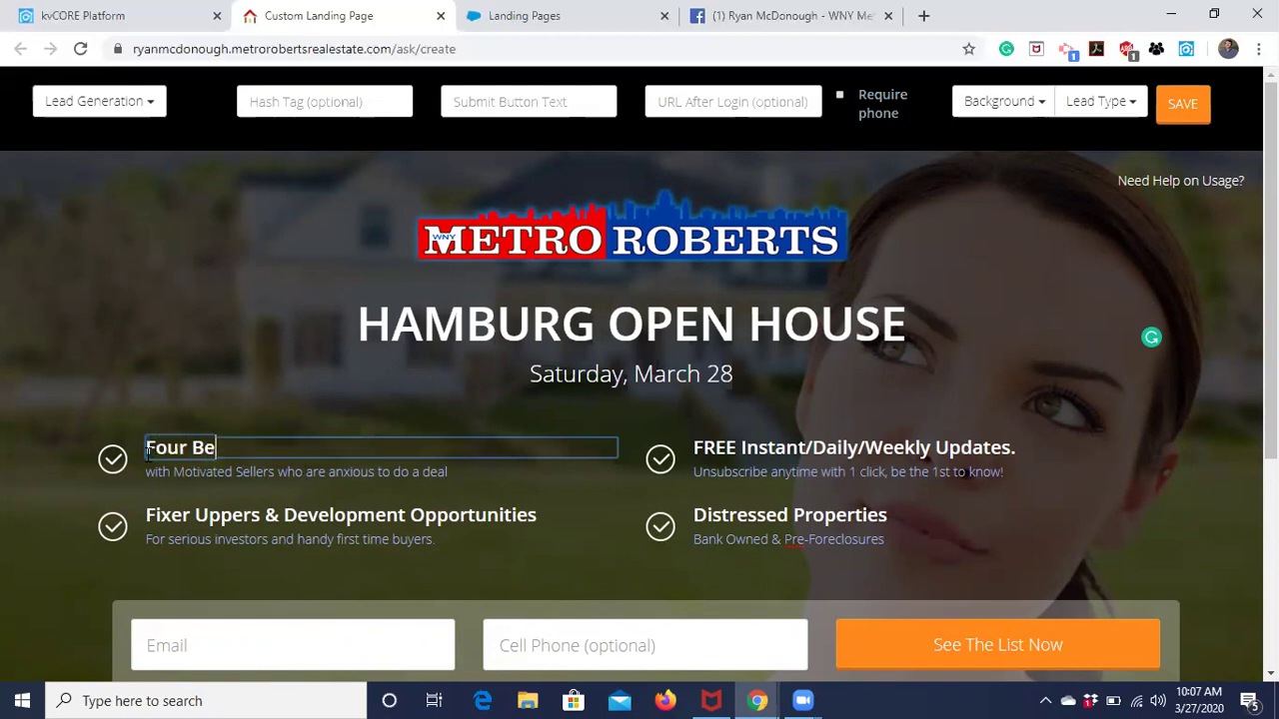
{"action": "type", "text": "droom"}
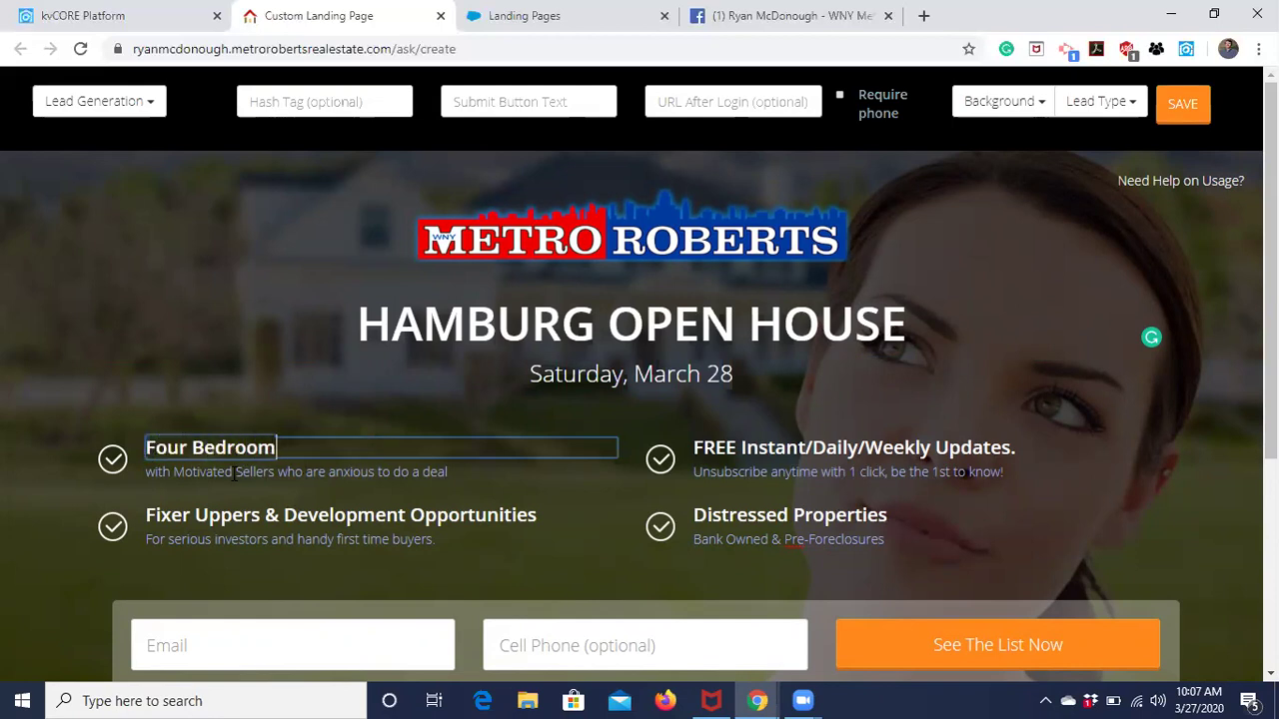
{"action": "left_click", "coordinate": [375, 473]}
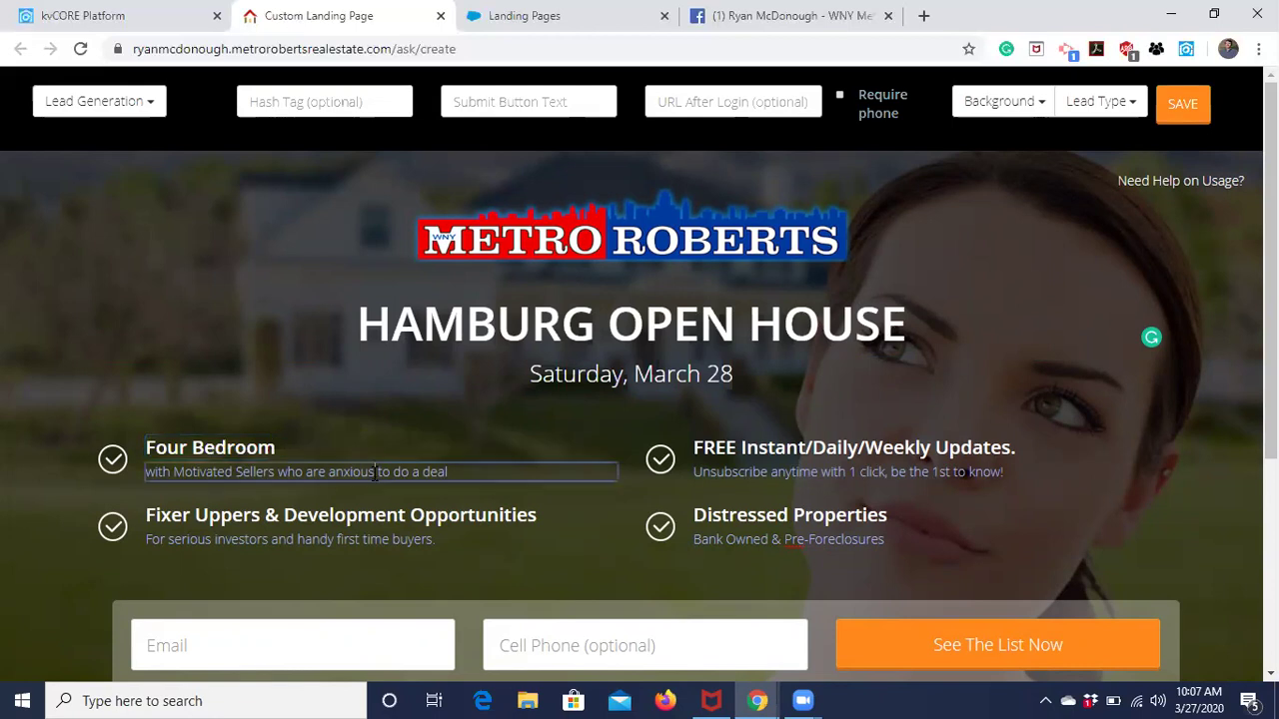
{"action": "left_click_drag", "start_coordinate": [452, 472], "coordinate": [111, 425]}
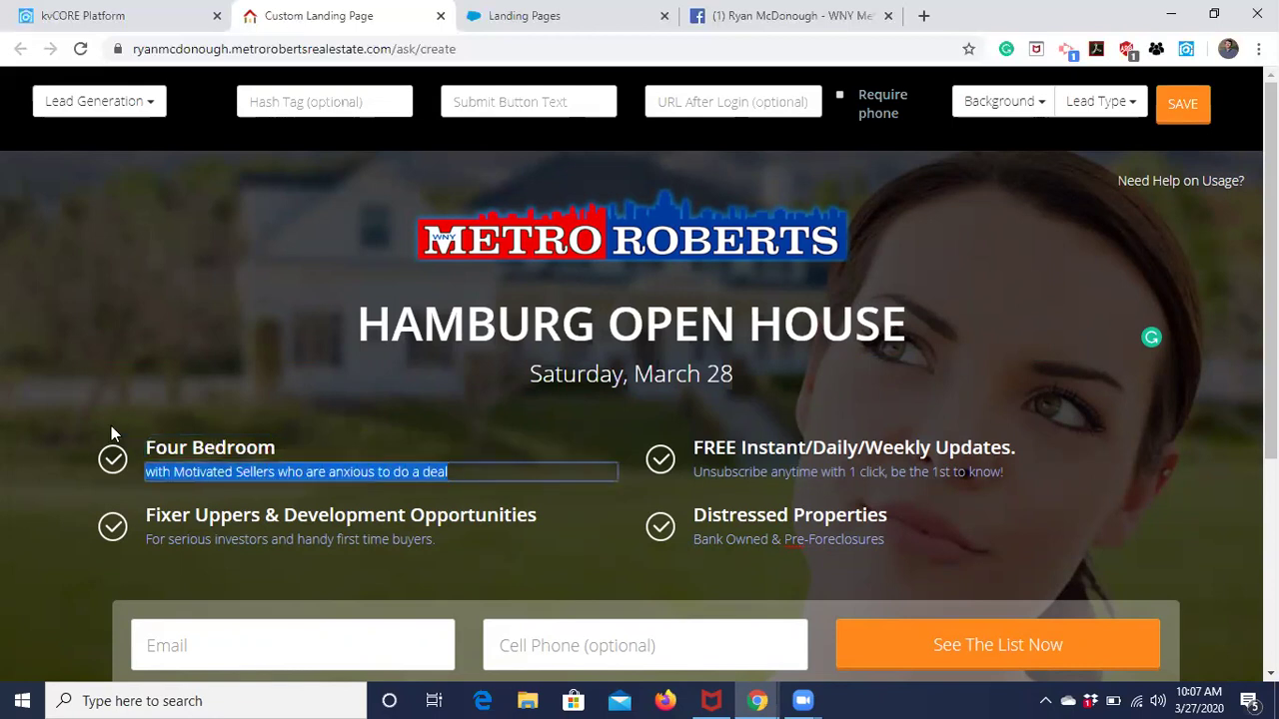
{"action": "key", "text": "BackSpace"}
{"action": "left_click", "coordinate": [1099, 536]}
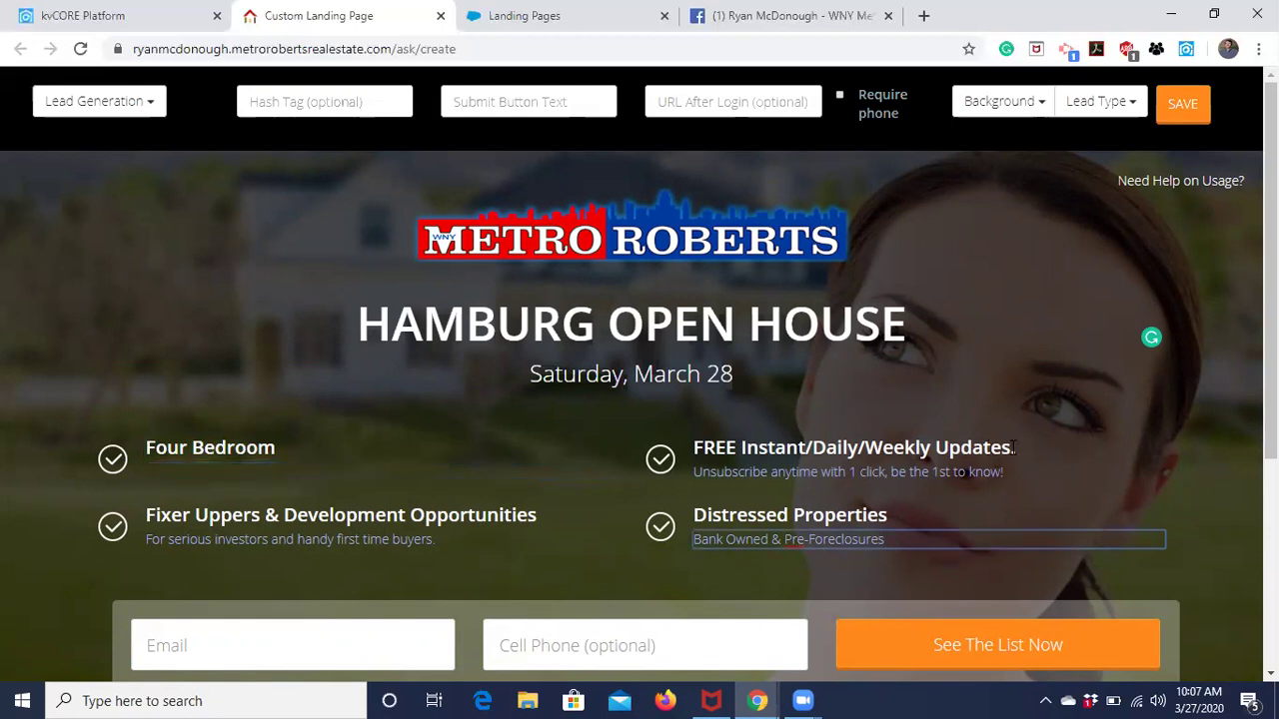
Set the second heading to 'Three Bathrooms', clear its description, and make the first 'Four Bedrooms'.
{"action": "left_click_drag", "start_coordinate": [1016, 449], "coordinate": [691, 449]}
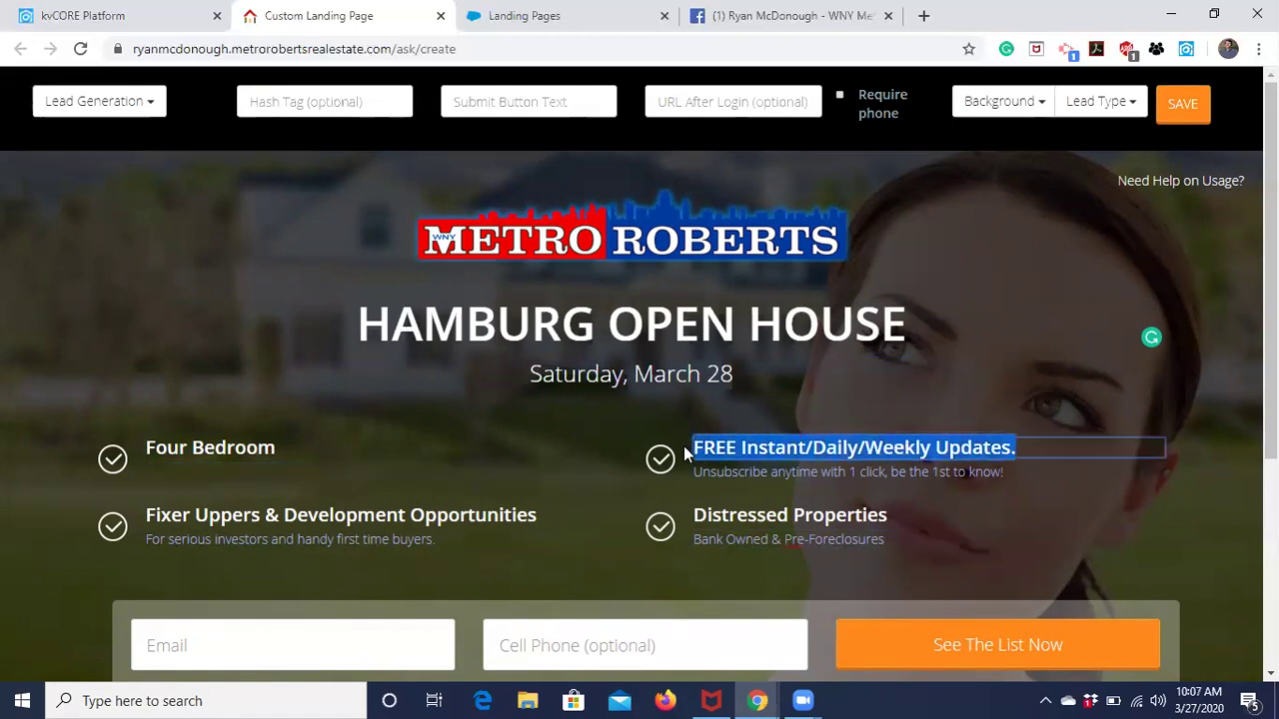
{"action": "type", "text": "Three Ba"}
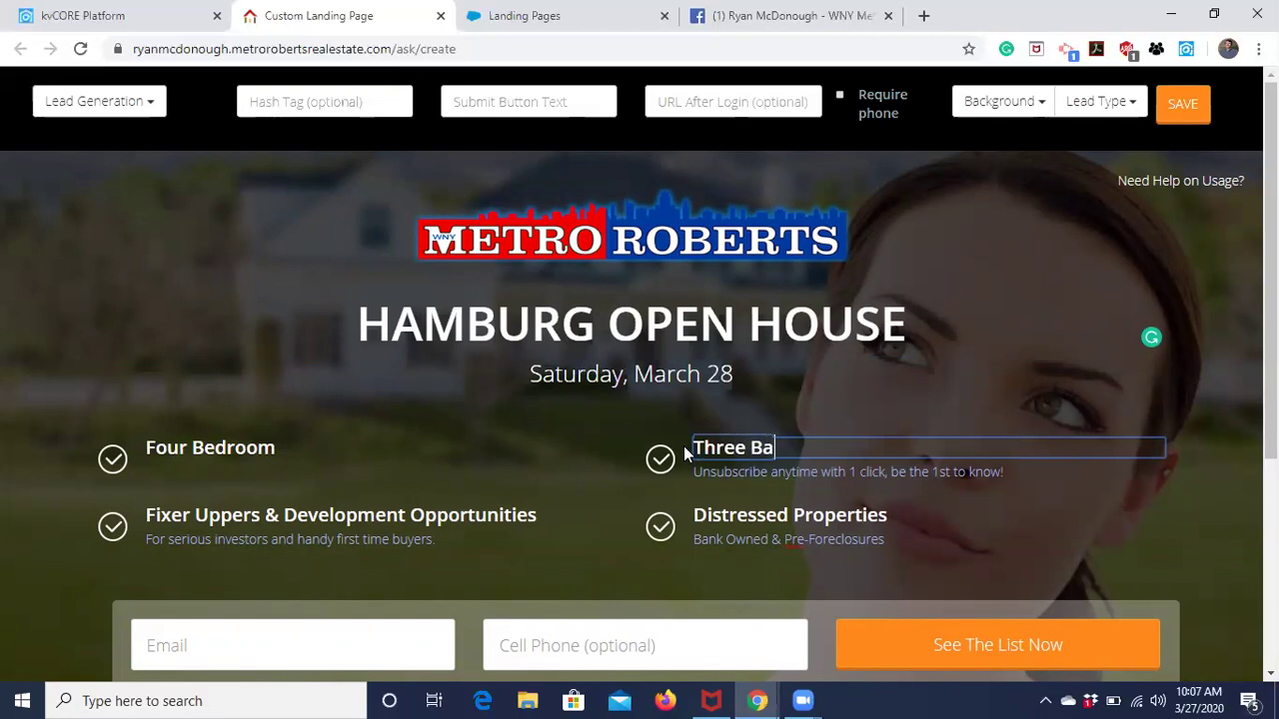
{"action": "type", "text": "throoms"}
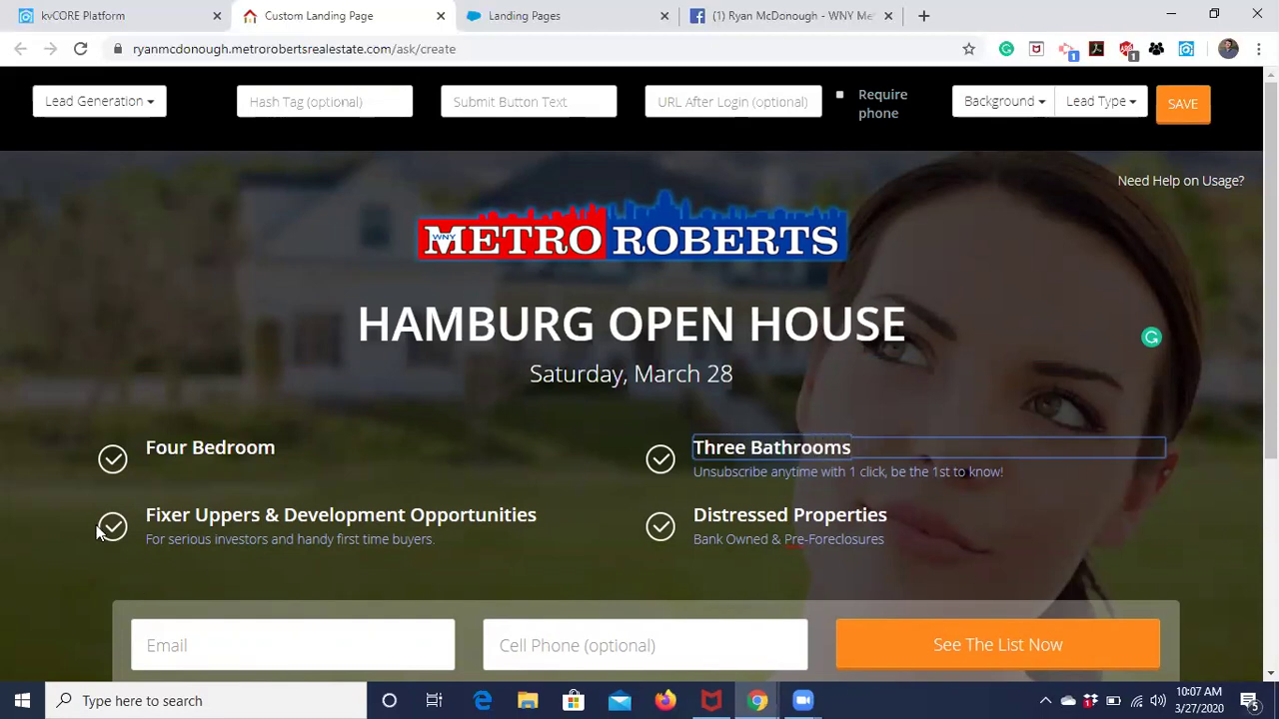
{"action": "left_click", "coordinate": [1211, 525]}
{"action": "left_click_drag", "start_coordinate": [1032, 466], "coordinate": [683, 496]}
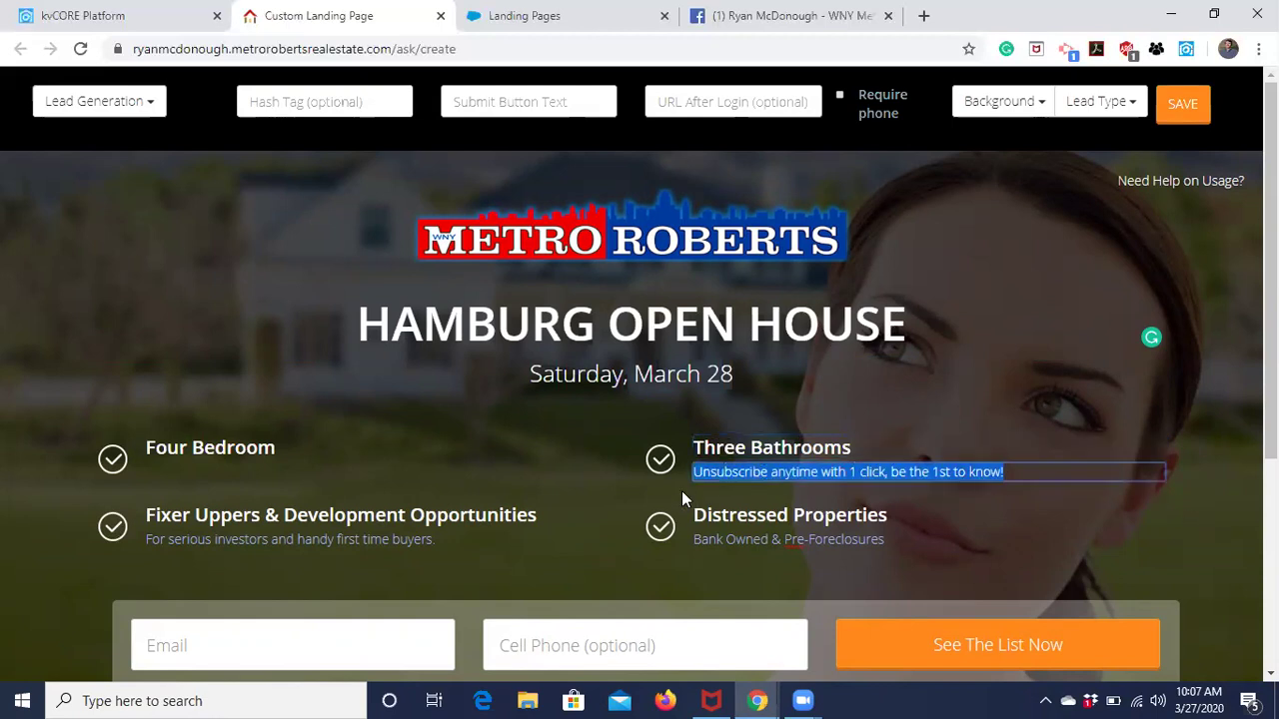
{"action": "key", "text": "BackSpace"}
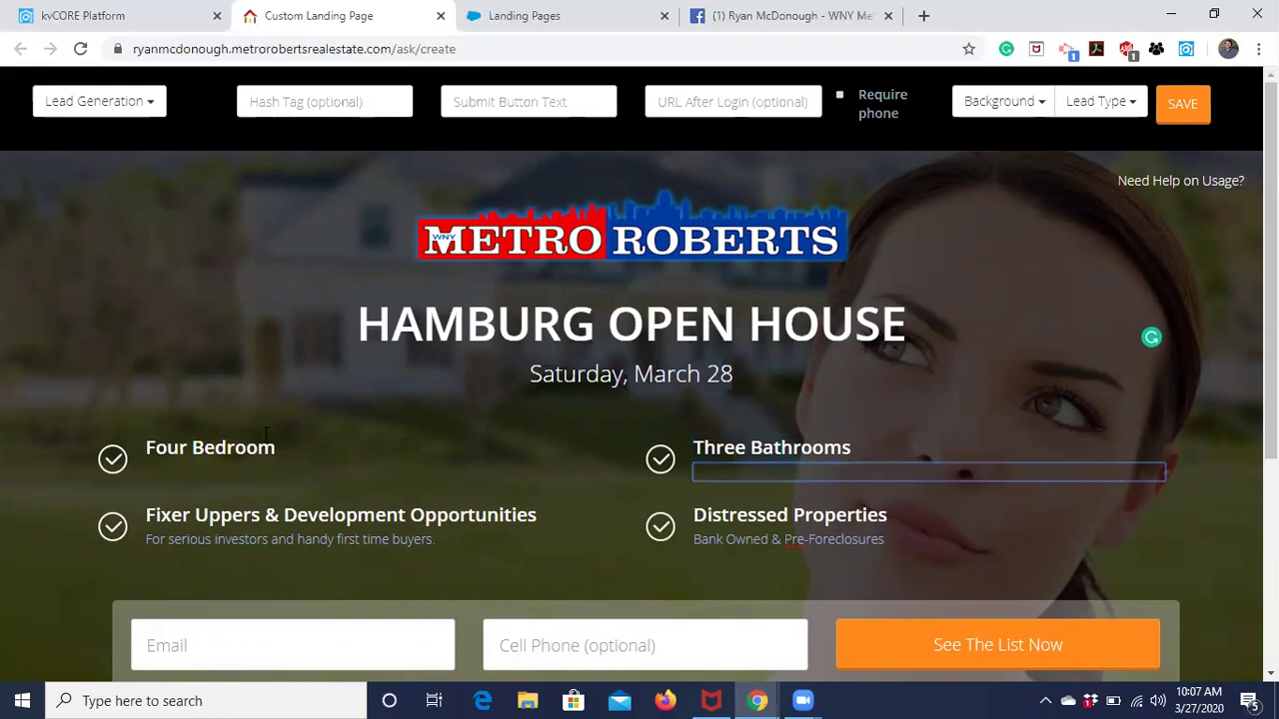
{"action": "left_click", "coordinate": [287, 452]}
{"action": "type", "text": "s"}
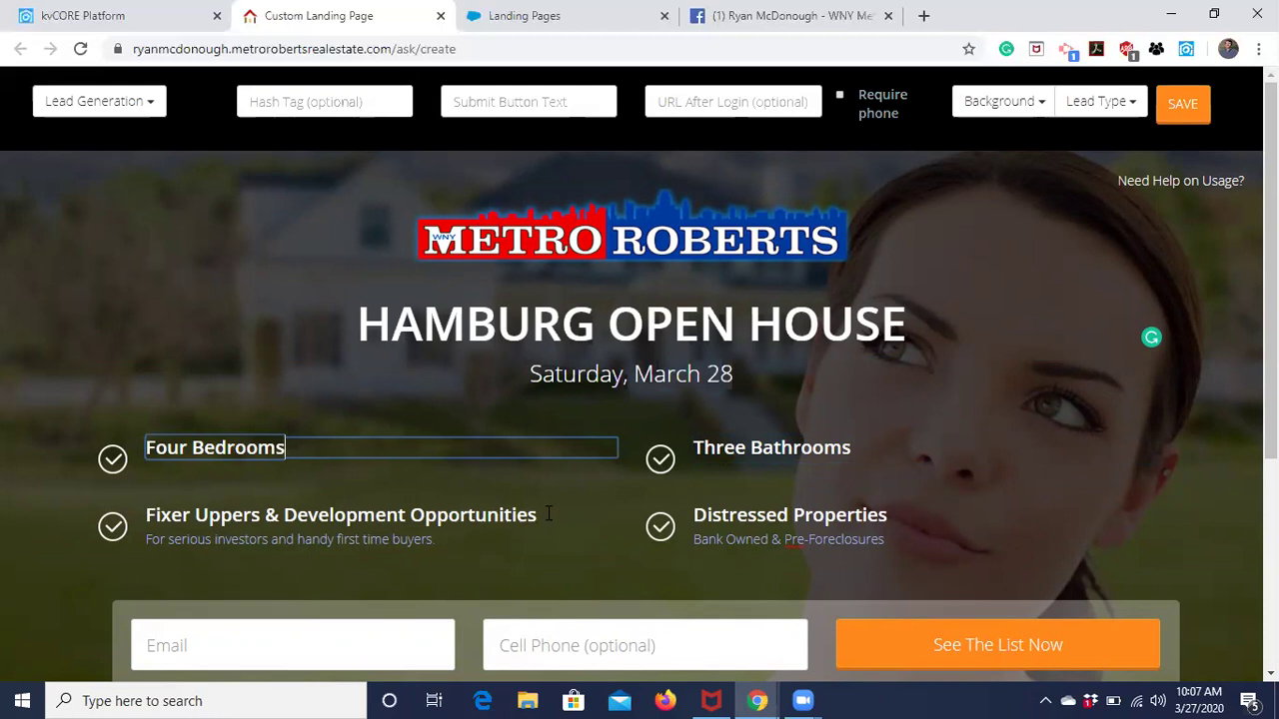
Set the third heading to 'Two-Car Garage' and delete its investors description.
{"action": "left_click_drag", "start_coordinate": [539, 515], "coordinate": [126, 465]}
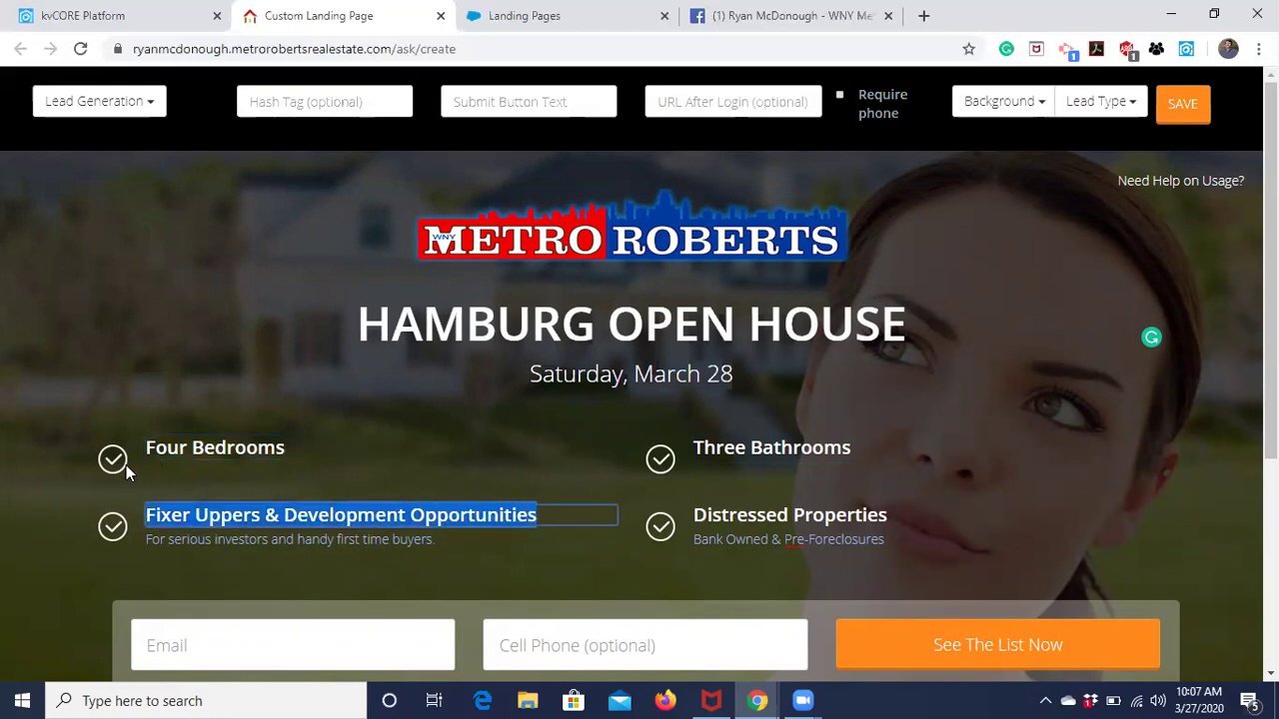
{"action": "type", "text": "Two-"}
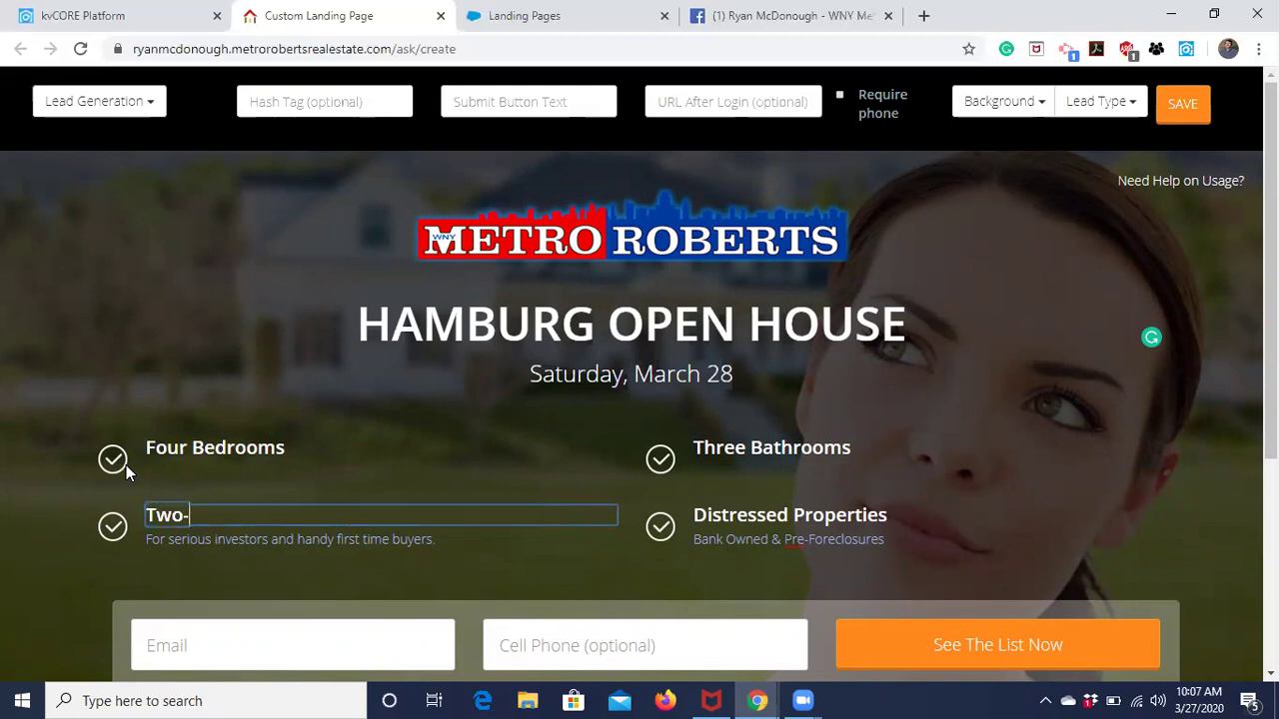
{"action": "type", "text": "Car Ga"}
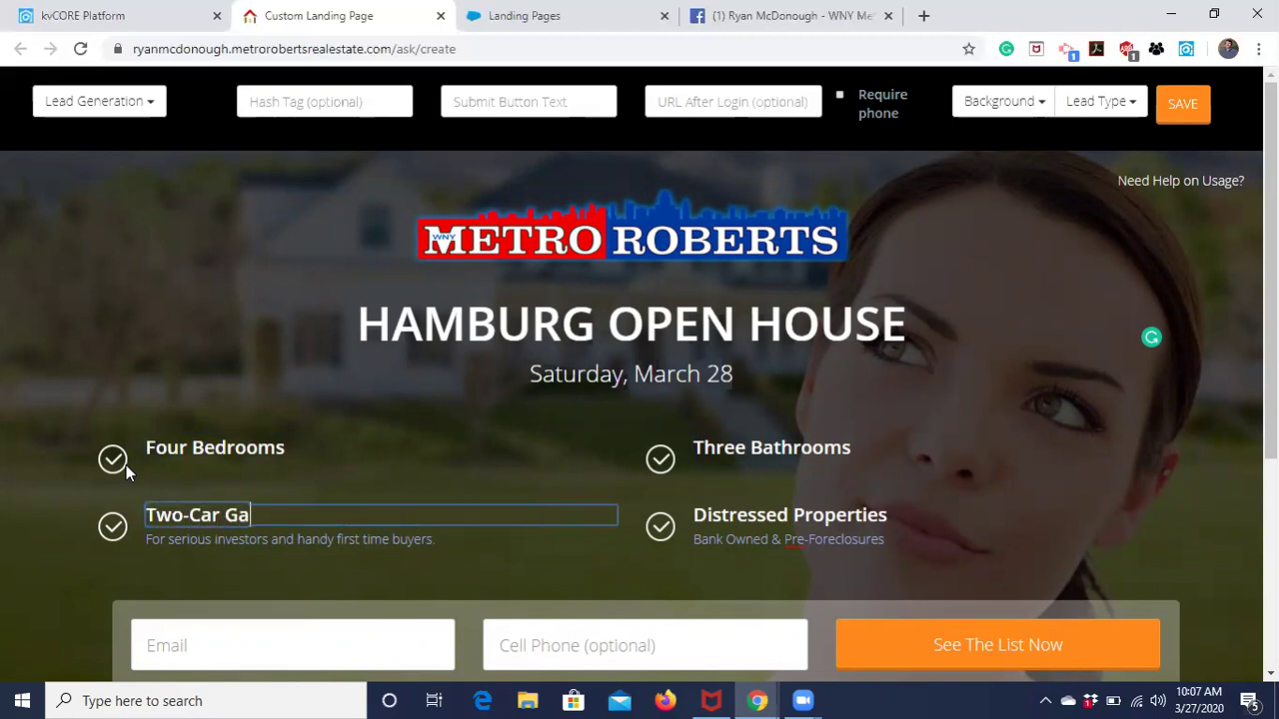
{"action": "type", "text": "rage"}
{"action": "left_click", "coordinate": [54, 622]}
{"action": "left_click_drag", "start_coordinate": [435, 540], "coordinate": [213, 539]}
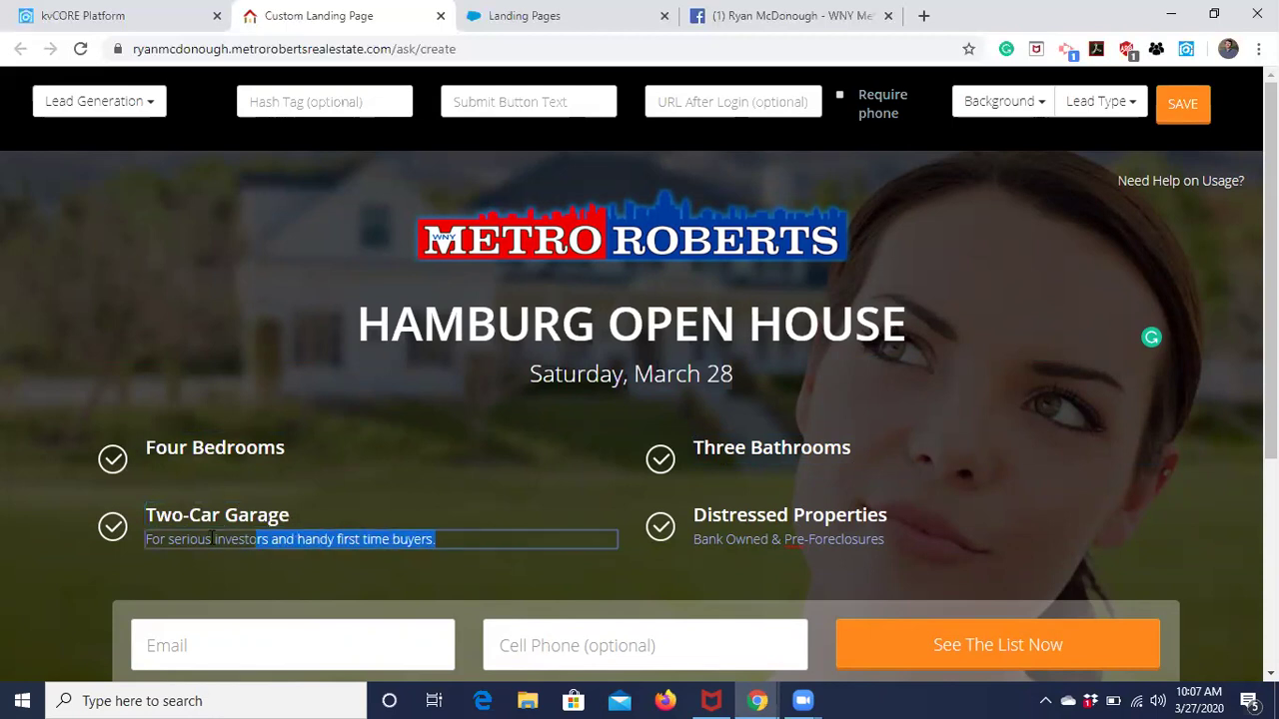
{"action": "left_click_drag", "start_coordinate": [165, 577], "coordinate": [142, 554]}
{"action": "key", "text": "BackSpace"}
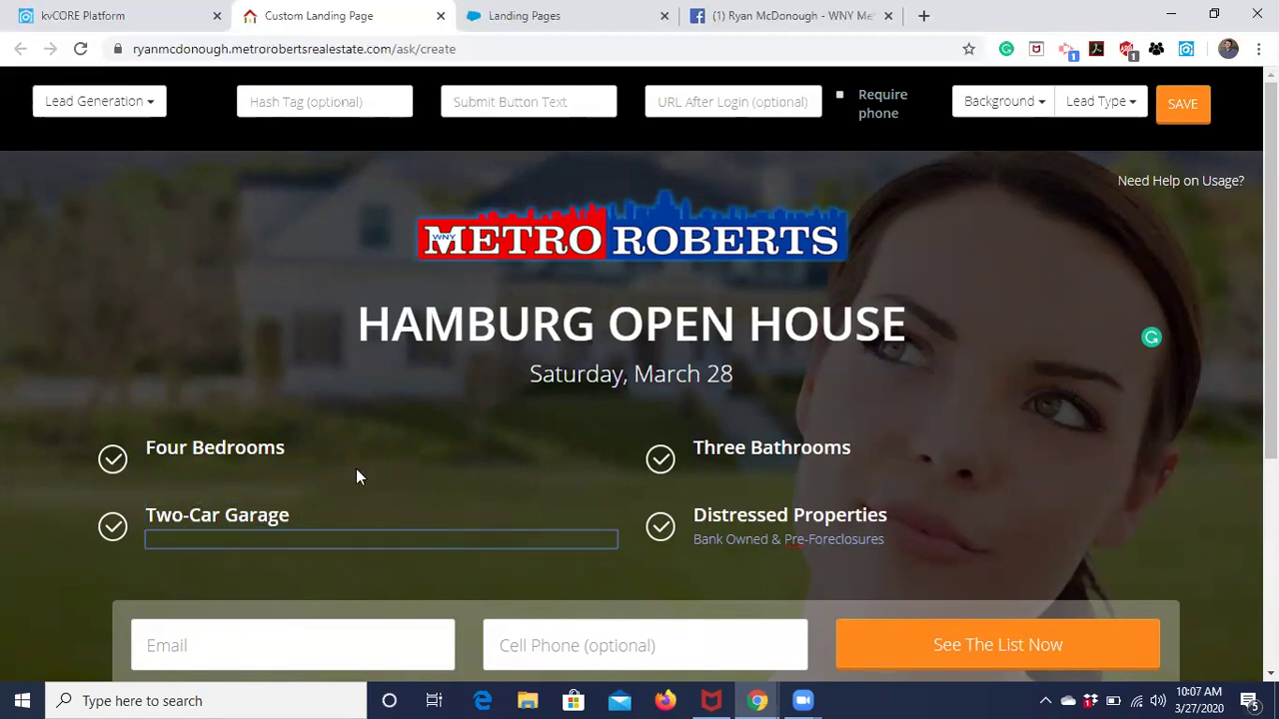
Set the fourth heading to 'Roof Redone in 2017' and delete the Bank Owned description.
{"action": "left_click_drag", "start_coordinate": [889, 516], "coordinate": [681, 531]}
{"action": "type", "text": "Roof "}
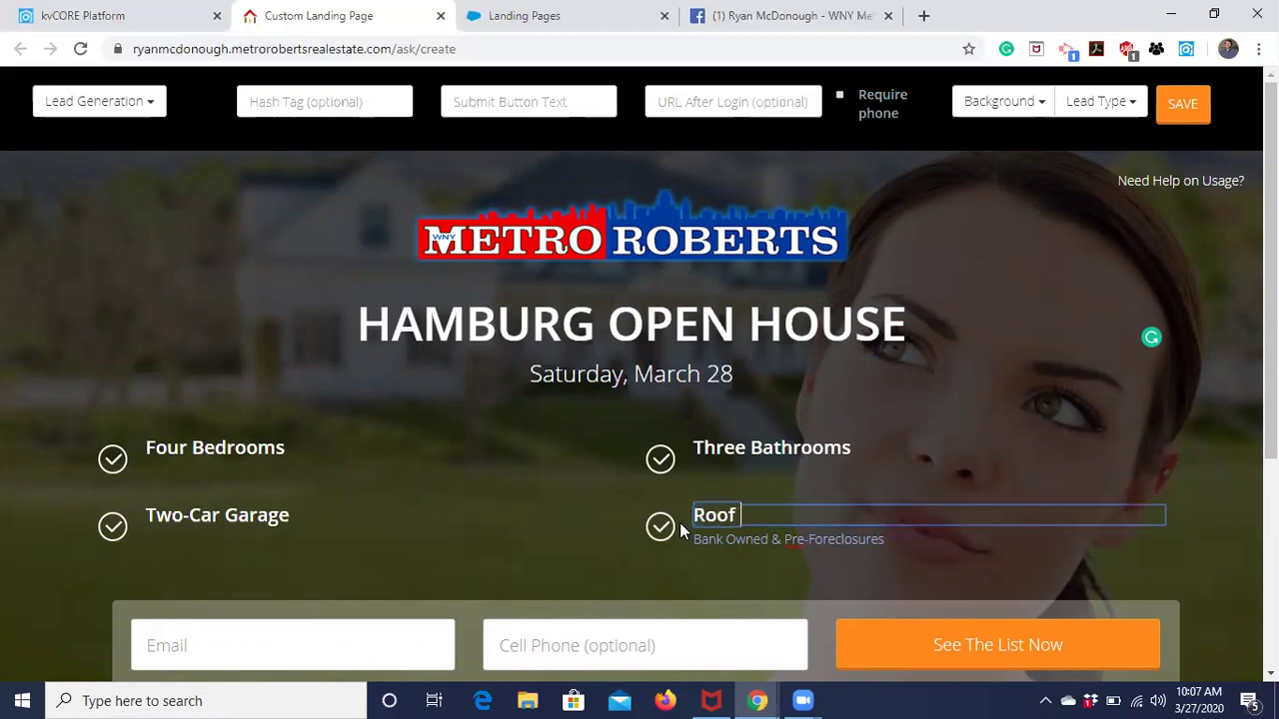
{"action": "type", "text": "Redone in 2019"}
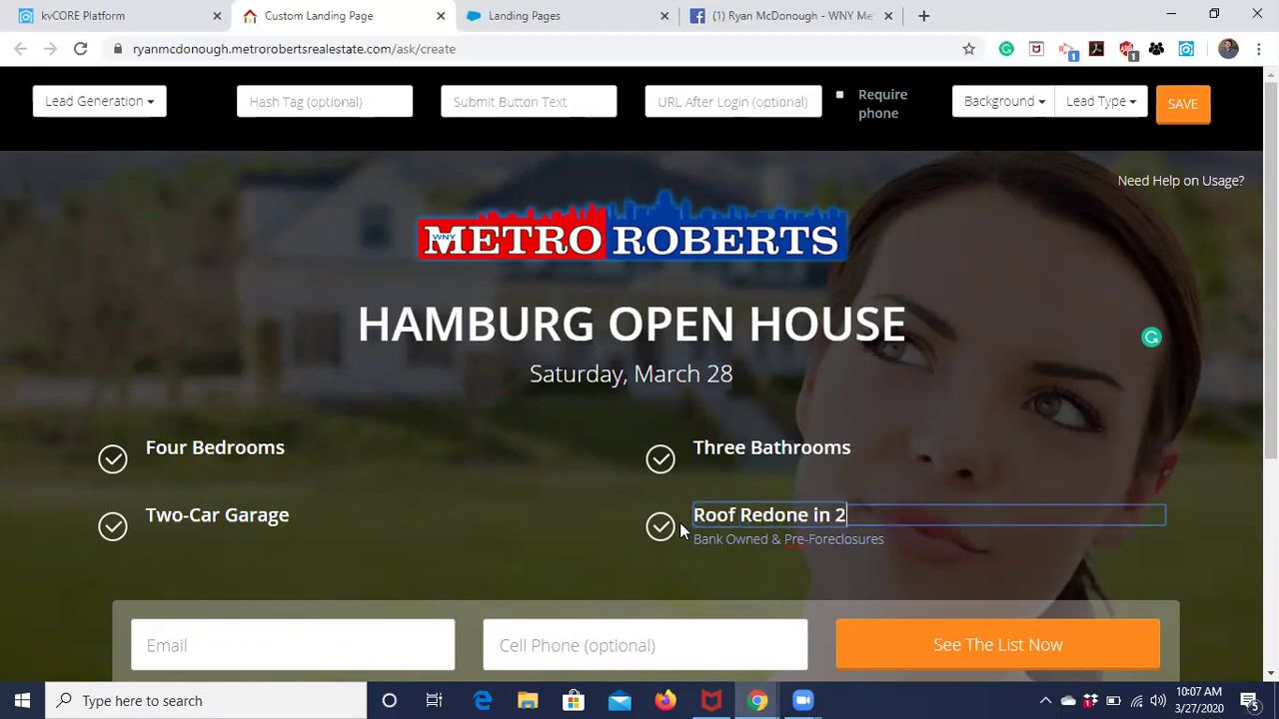
{"action": "key", "text": "BackSpace"}
{"action": "type", "text": "7"}
{"action": "left_click_drag", "start_coordinate": [885, 540], "coordinate": [685, 526]}
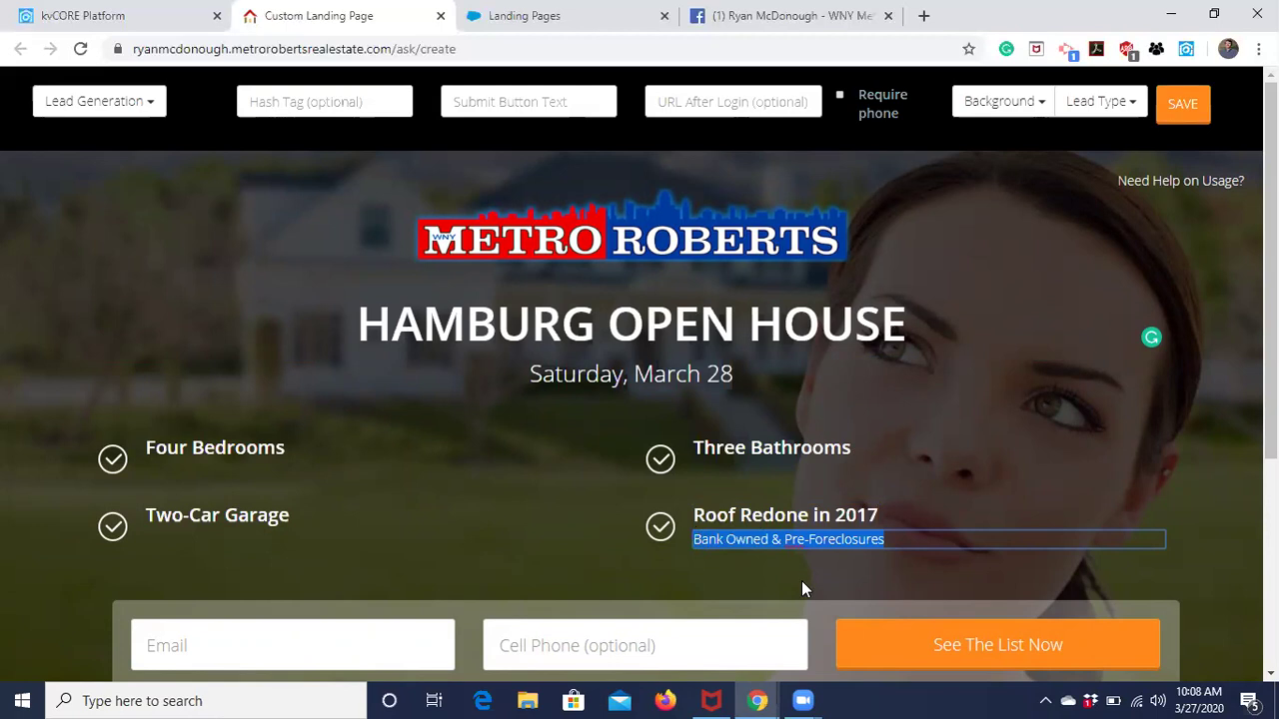
{"action": "key", "text": "BackSpace"}
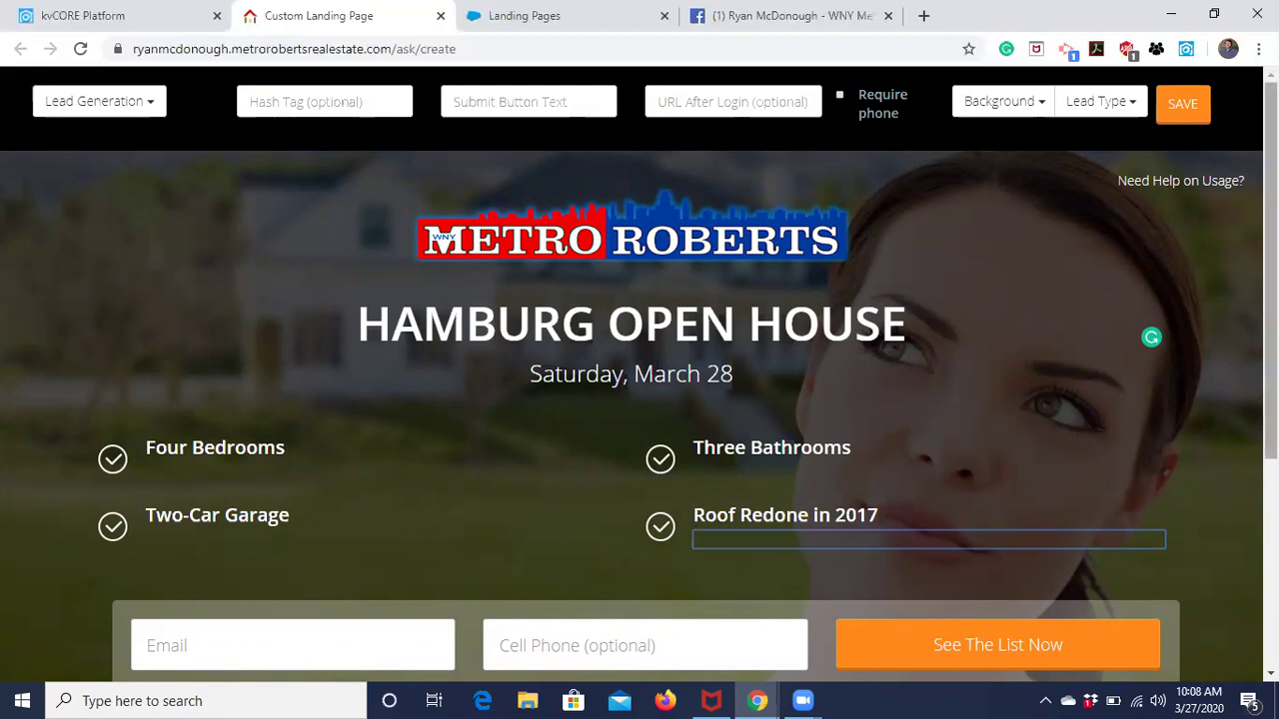
{"action": "left_click", "coordinate": [1238, 242]}
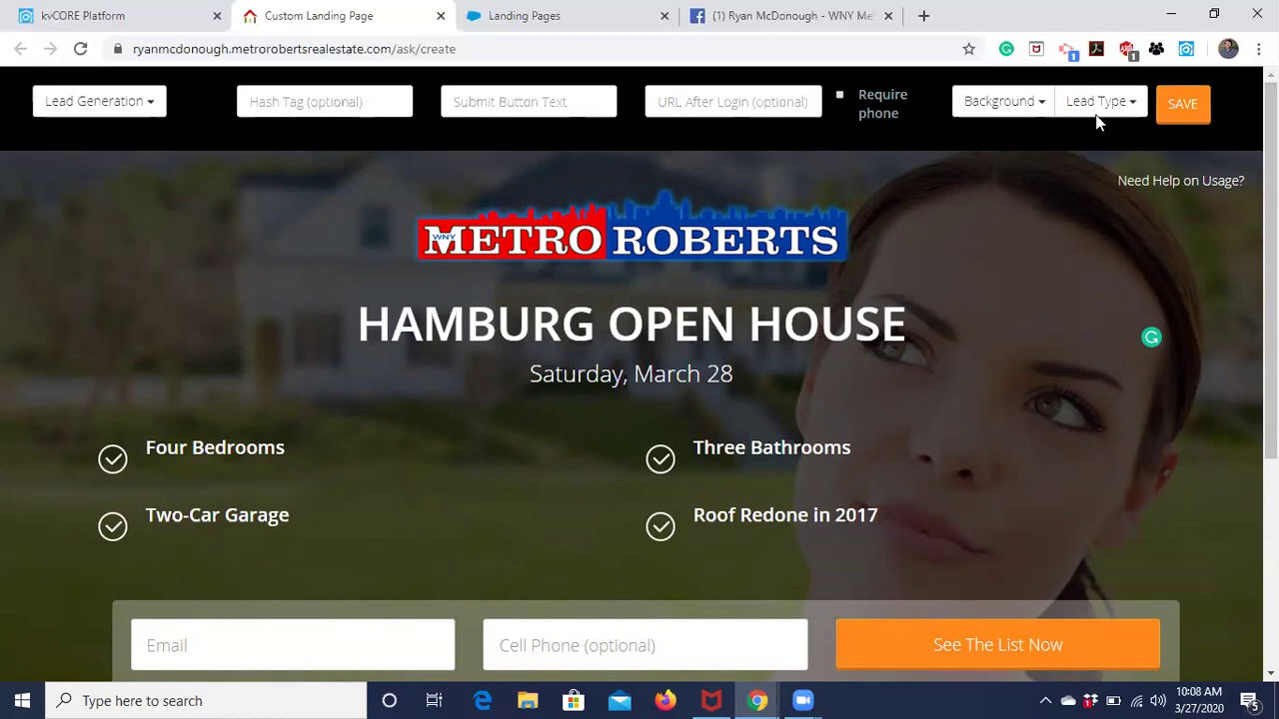
Preview the Exterior, Kitchen, Villa and Modern backgrounds, then choose Primary MLS Image.
{"action": "left_click", "coordinate": [1040, 108]}
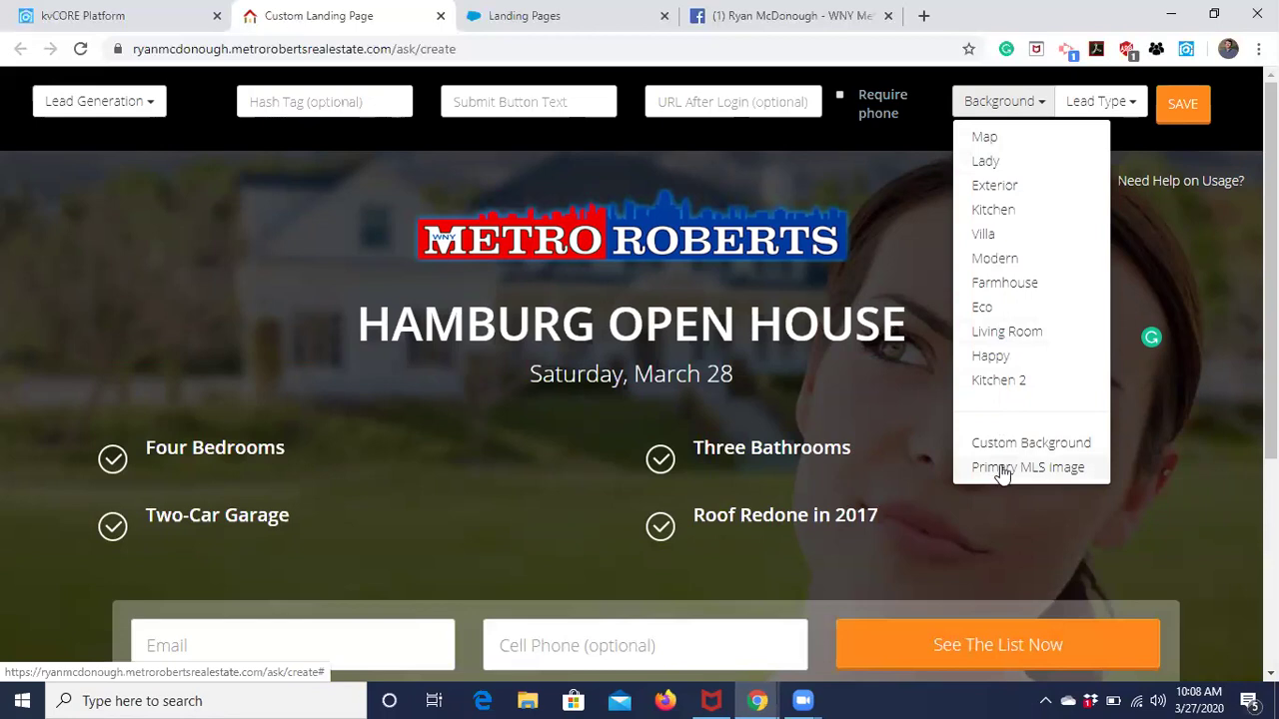
{"action": "left_click", "coordinate": [1003, 185]}
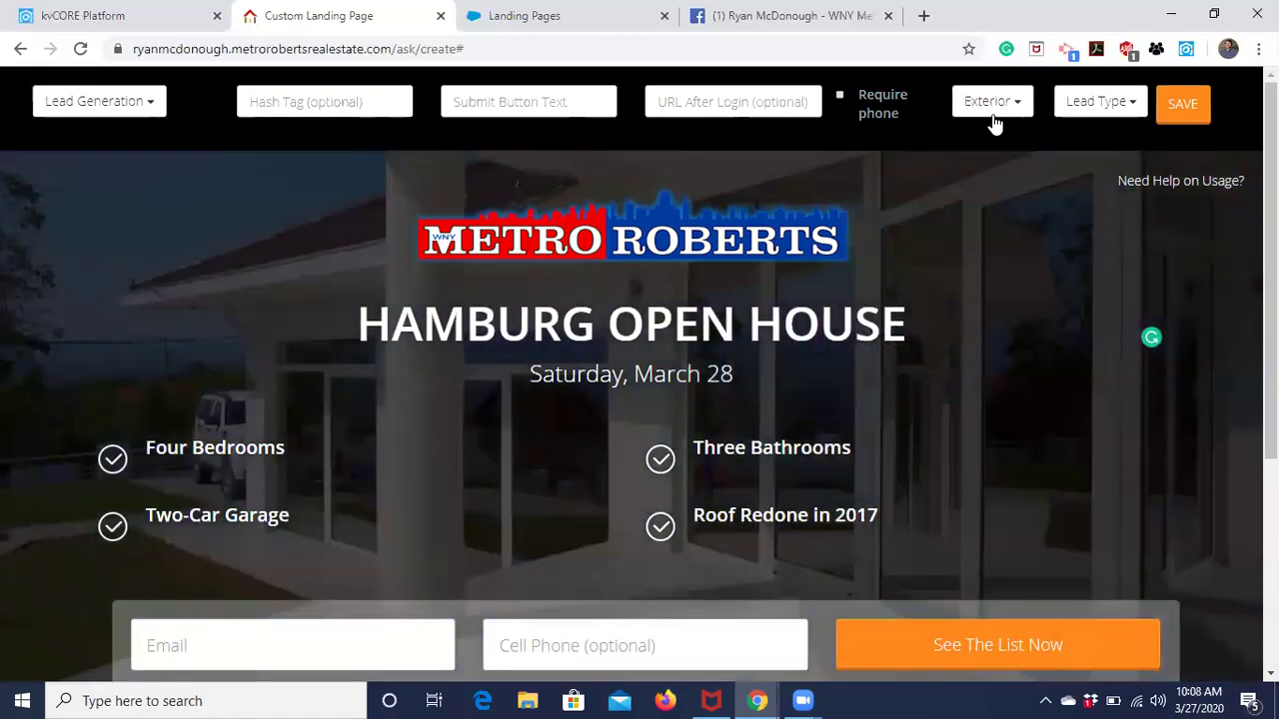
{"action": "left_click", "coordinate": [994, 116]}
{"action": "left_click", "coordinate": [1002, 207]}
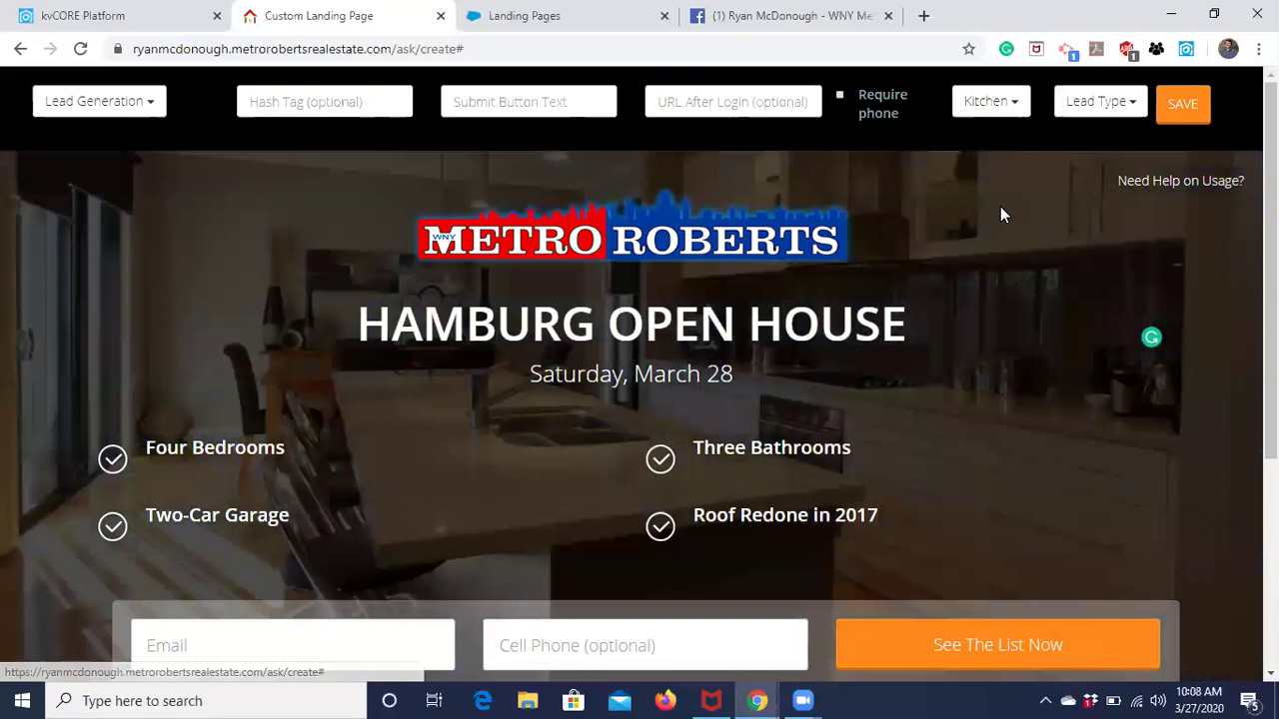
{"action": "left_click", "coordinate": [991, 101]}
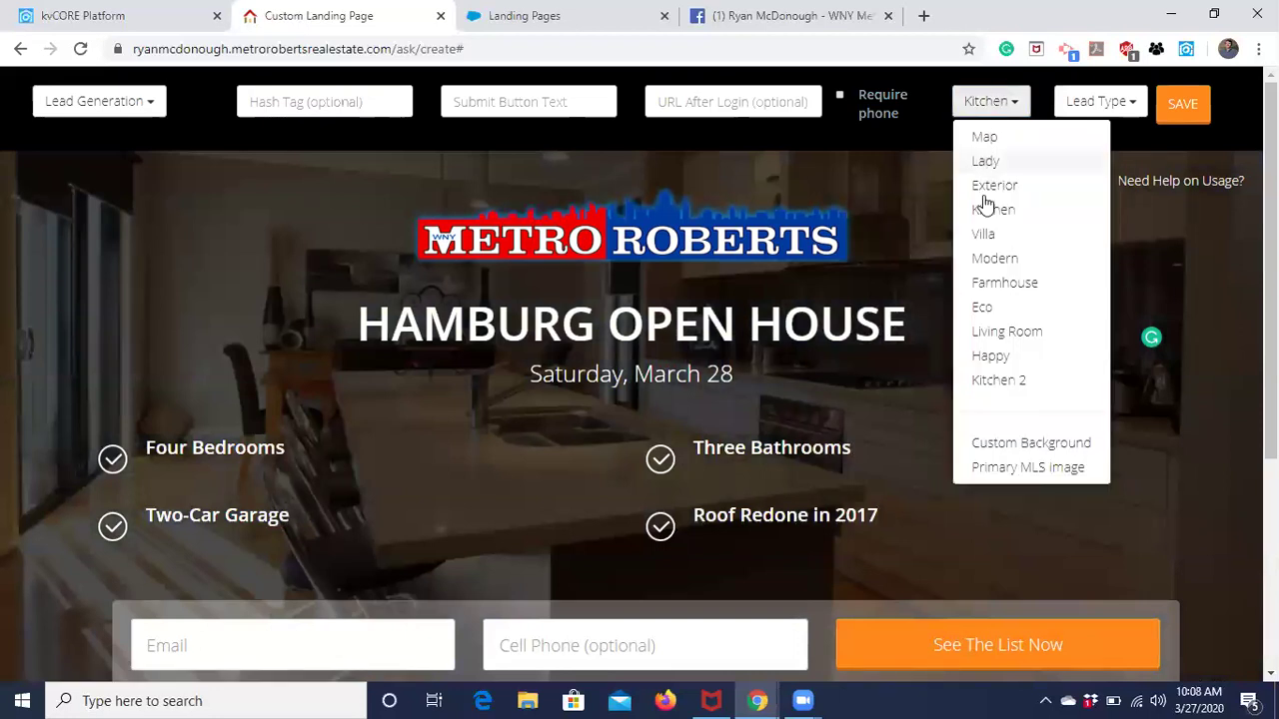
{"action": "left_click", "coordinate": [983, 234]}
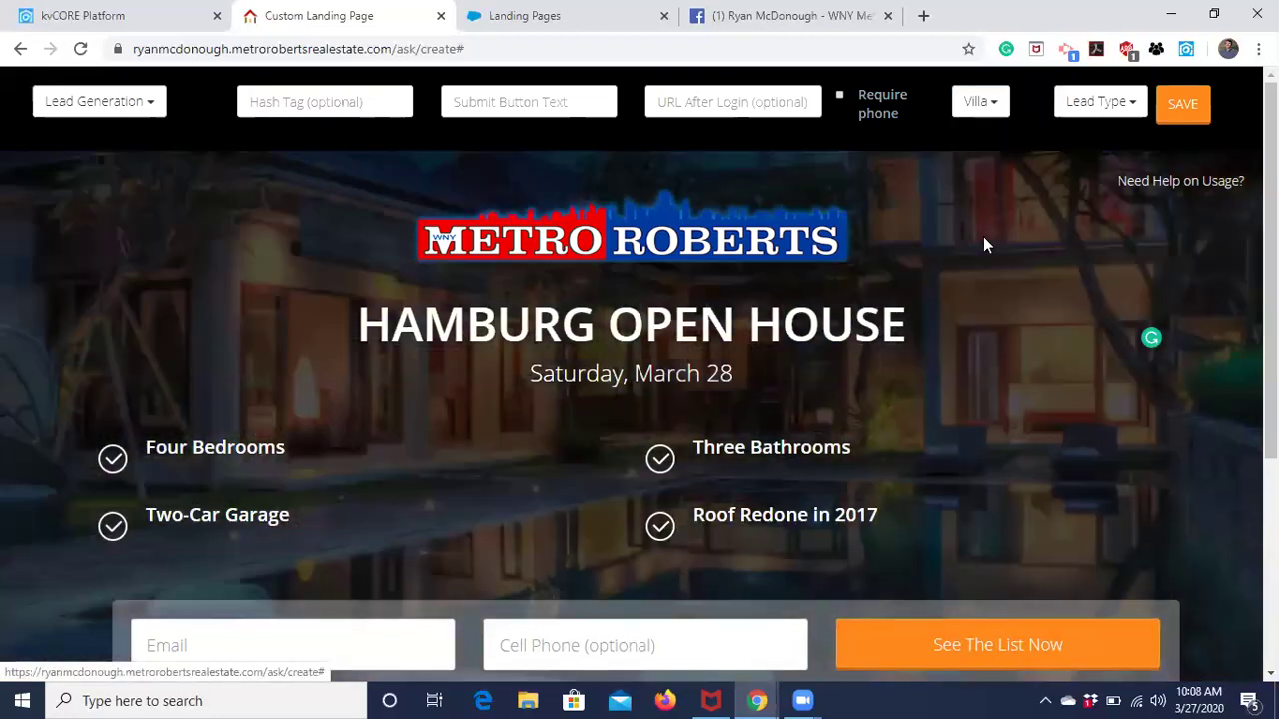
{"action": "left_click", "coordinate": [981, 101]}
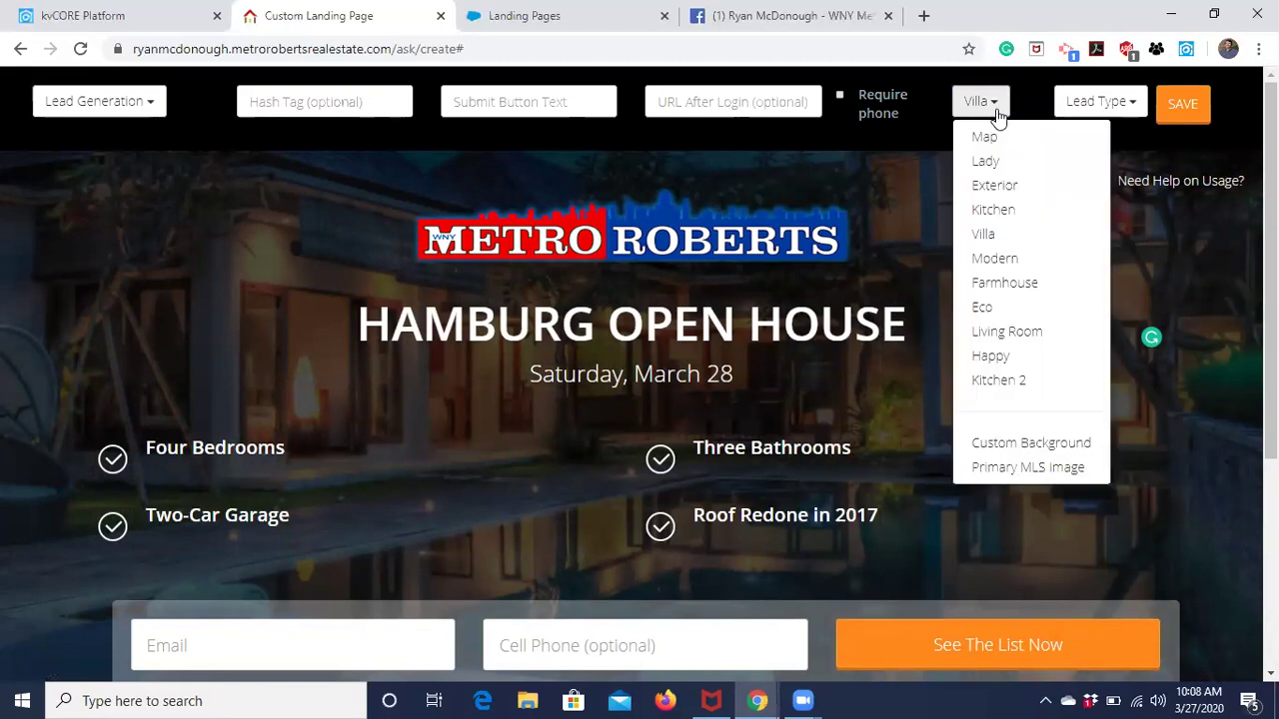
{"action": "left_click", "coordinate": [997, 258]}
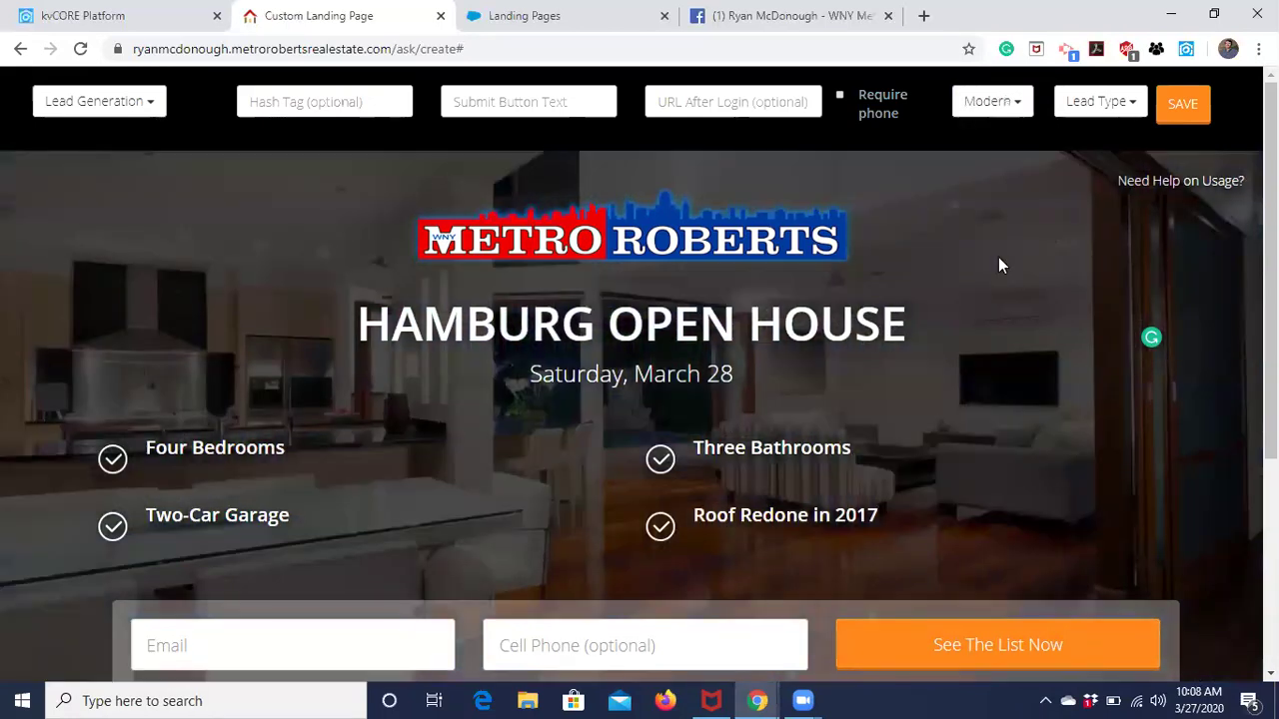
{"action": "left_click", "coordinate": [1012, 103]}
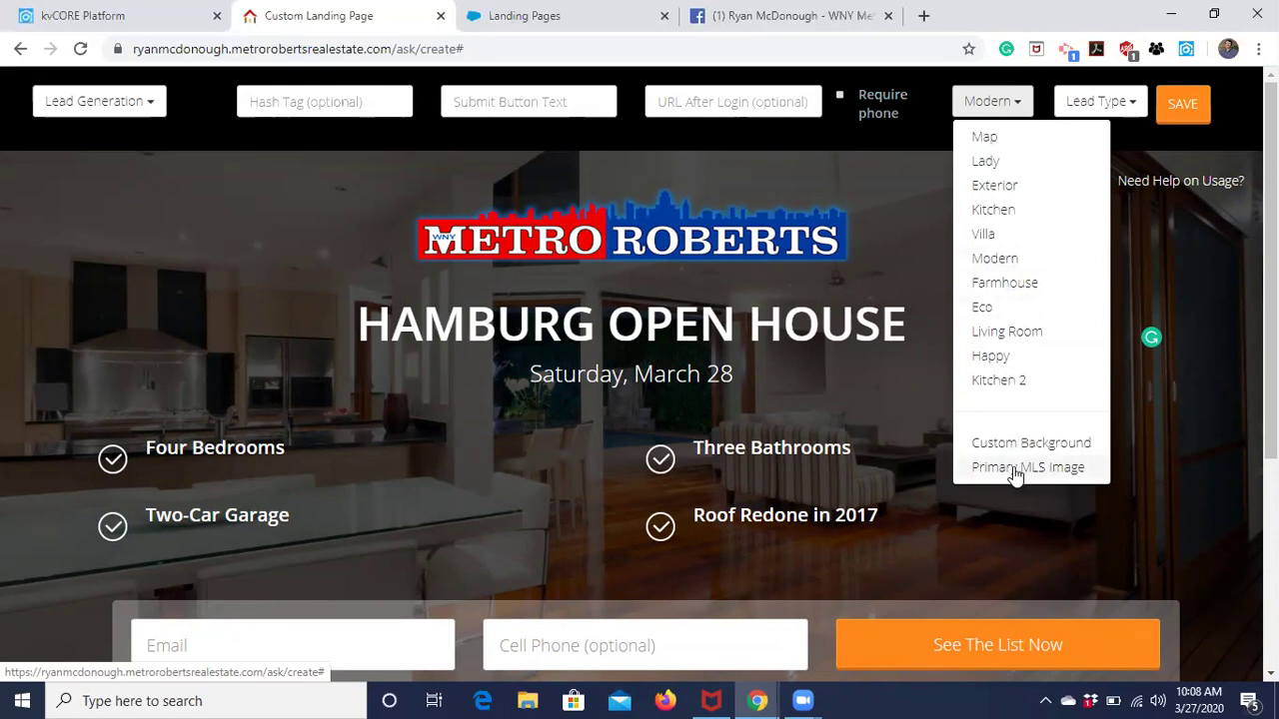
{"action": "left_click", "coordinate": [1015, 477]}
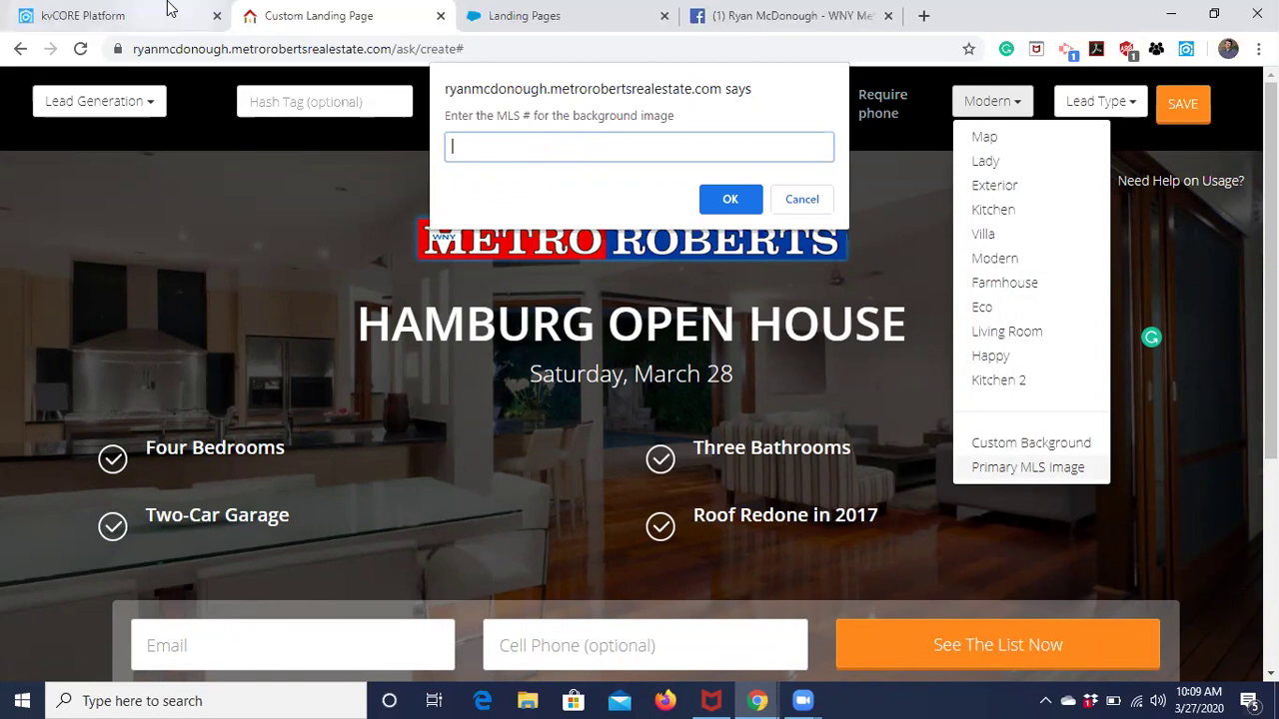
{"action": "left_click", "coordinate": [123, 14]}
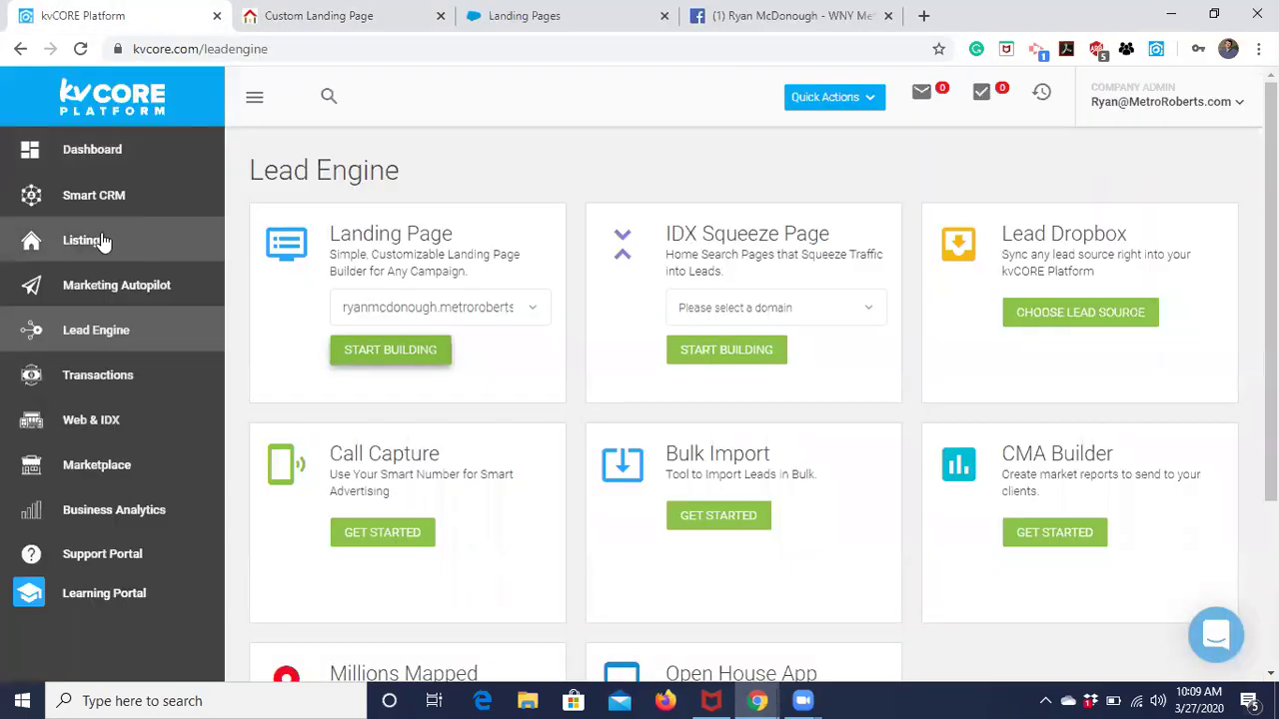
{"action": "left_click", "coordinate": [112, 252]}
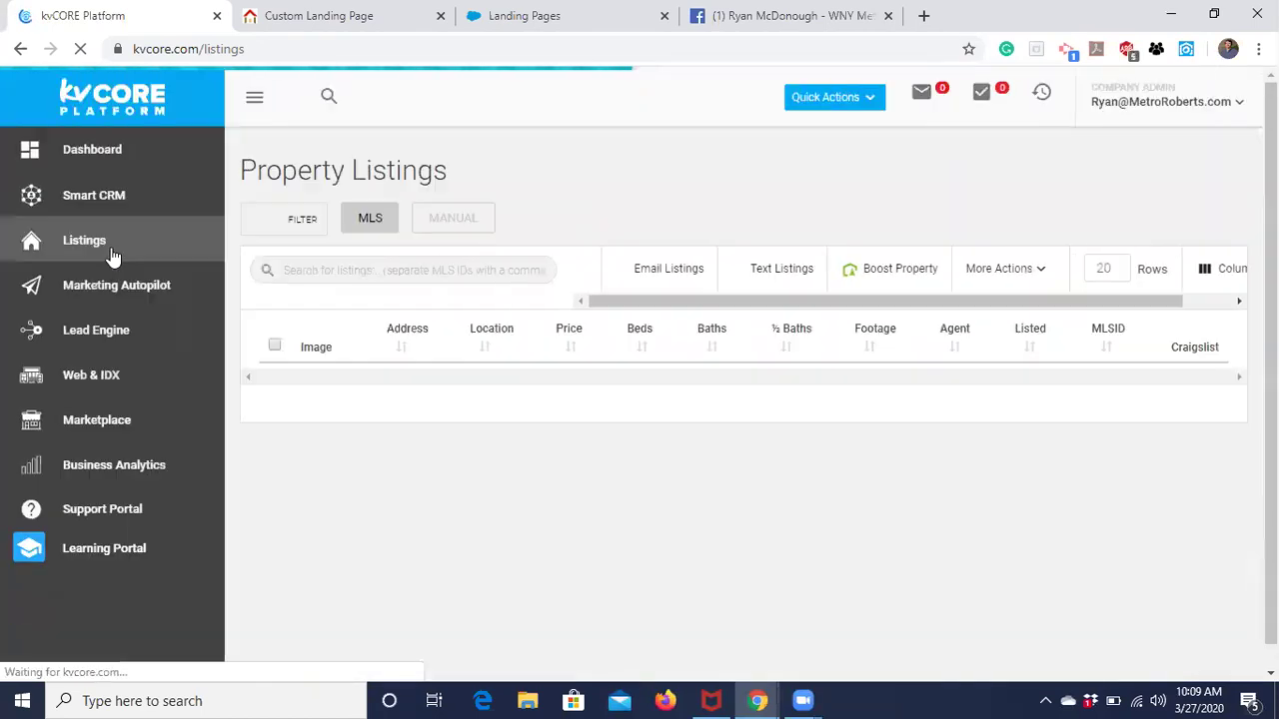
{"action": "key", "text": "ctrl+Tab"}
{"action": "key", "text": "ctrl+Tab"}
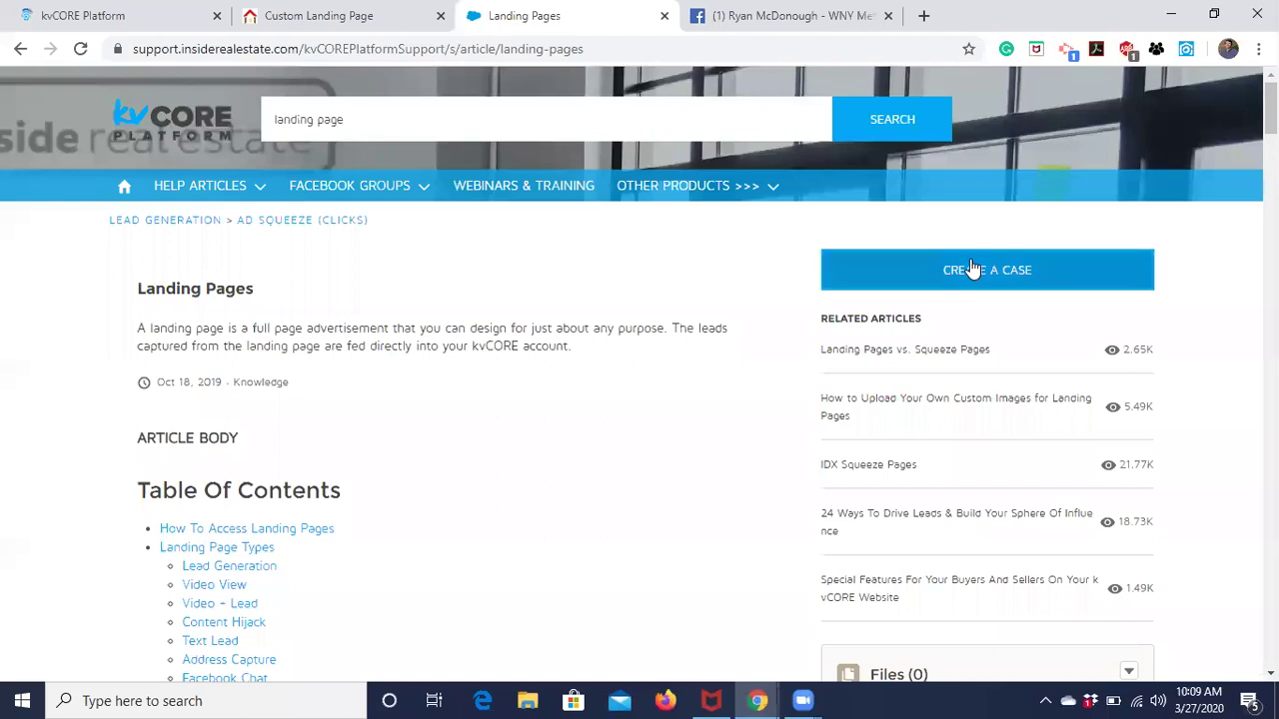
{"action": "key", "text": "ctrl+shift+Tab"}
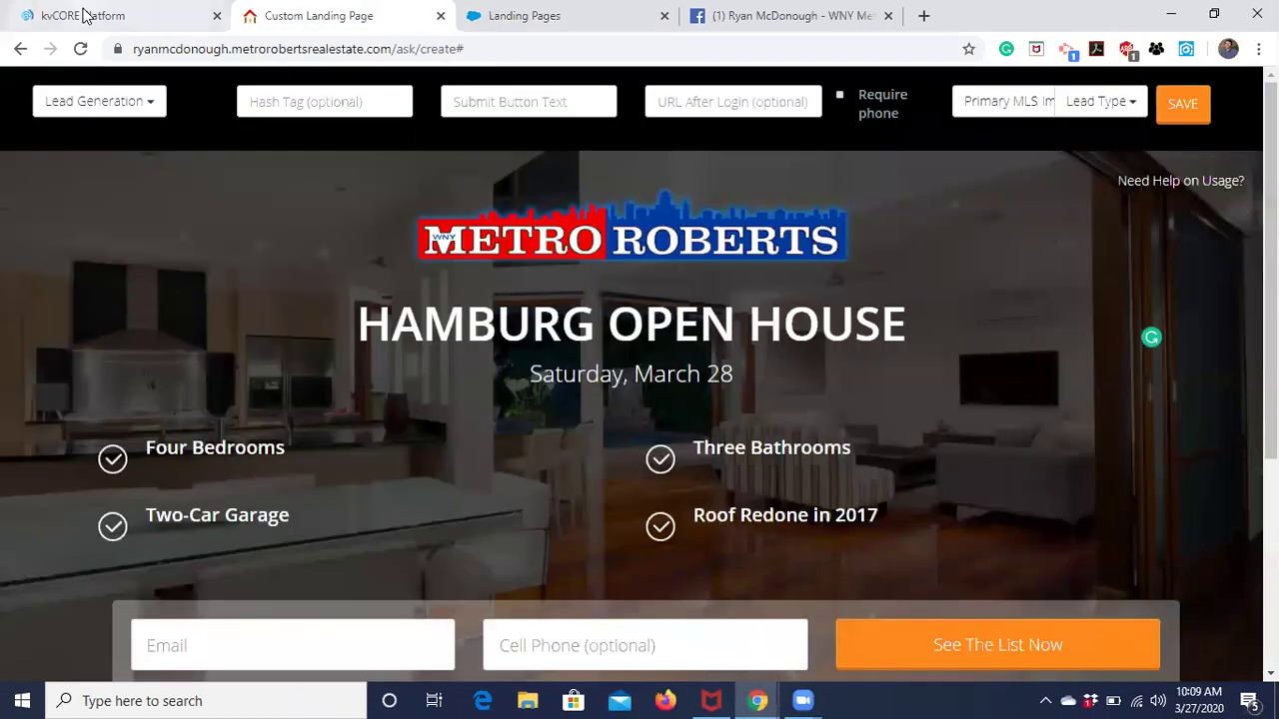
{"action": "left_click", "coordinate": [85, 16]}
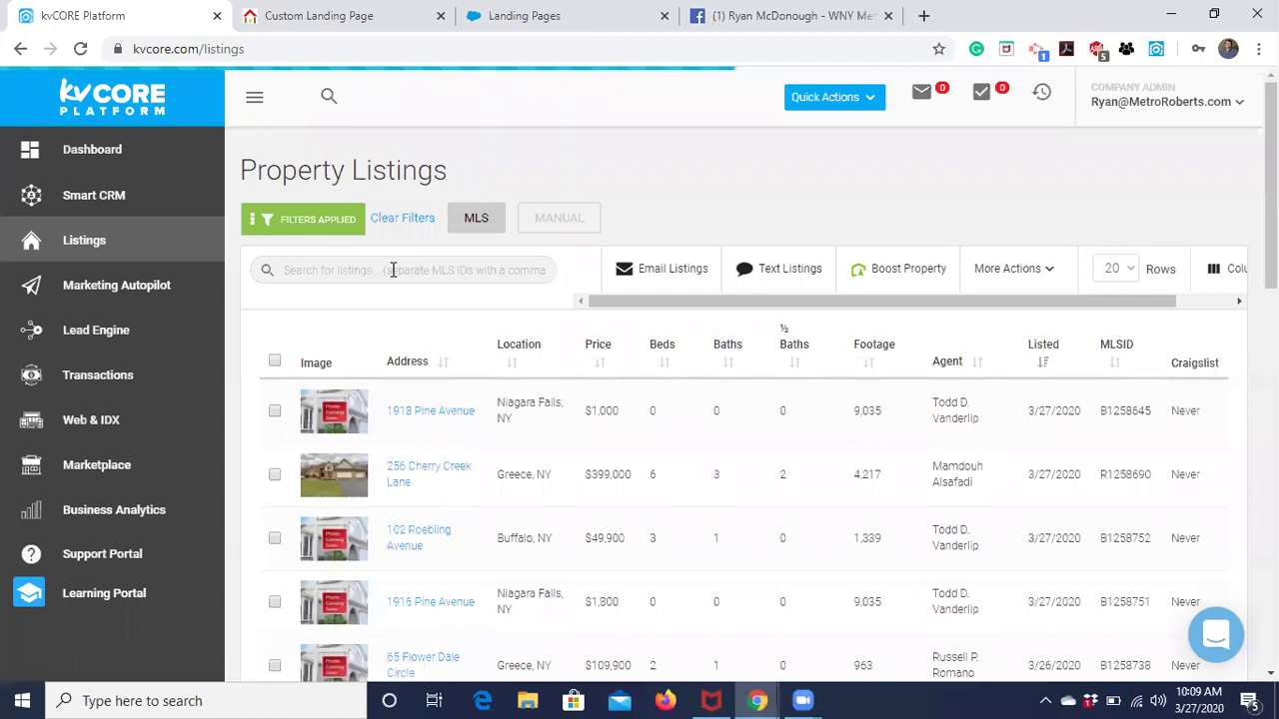
{"action": "left_click", "coordinate": [393, 270]}
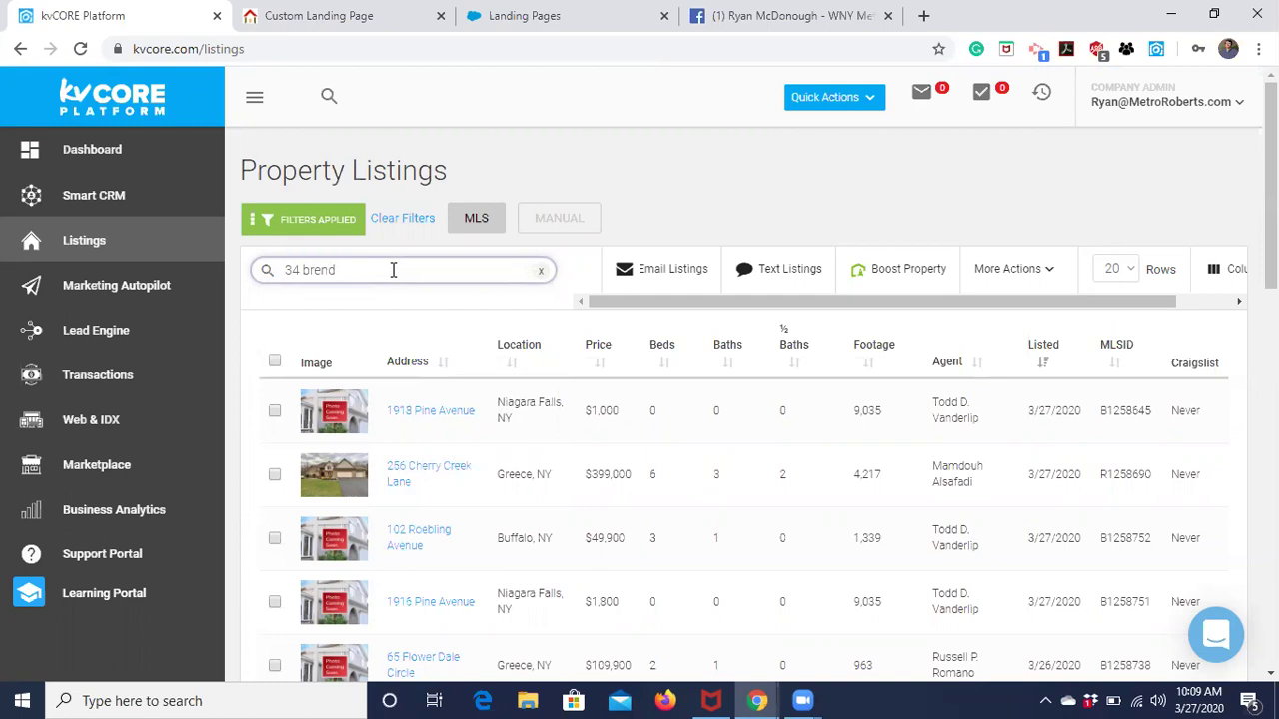
{"action": "double_click", "coordinate": [1067, 411]}
{"action": "key", "text": "ctrl+c"}
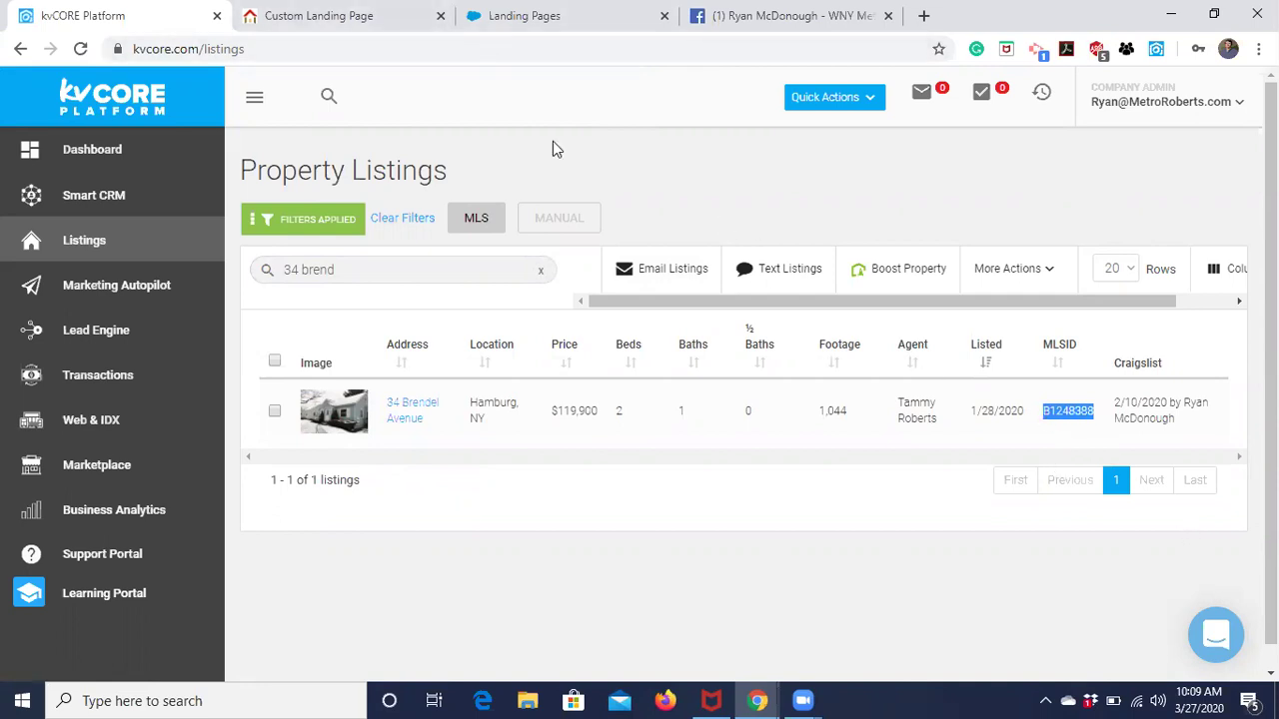
{"action": "left_click", "coordinate": [372, 34]}
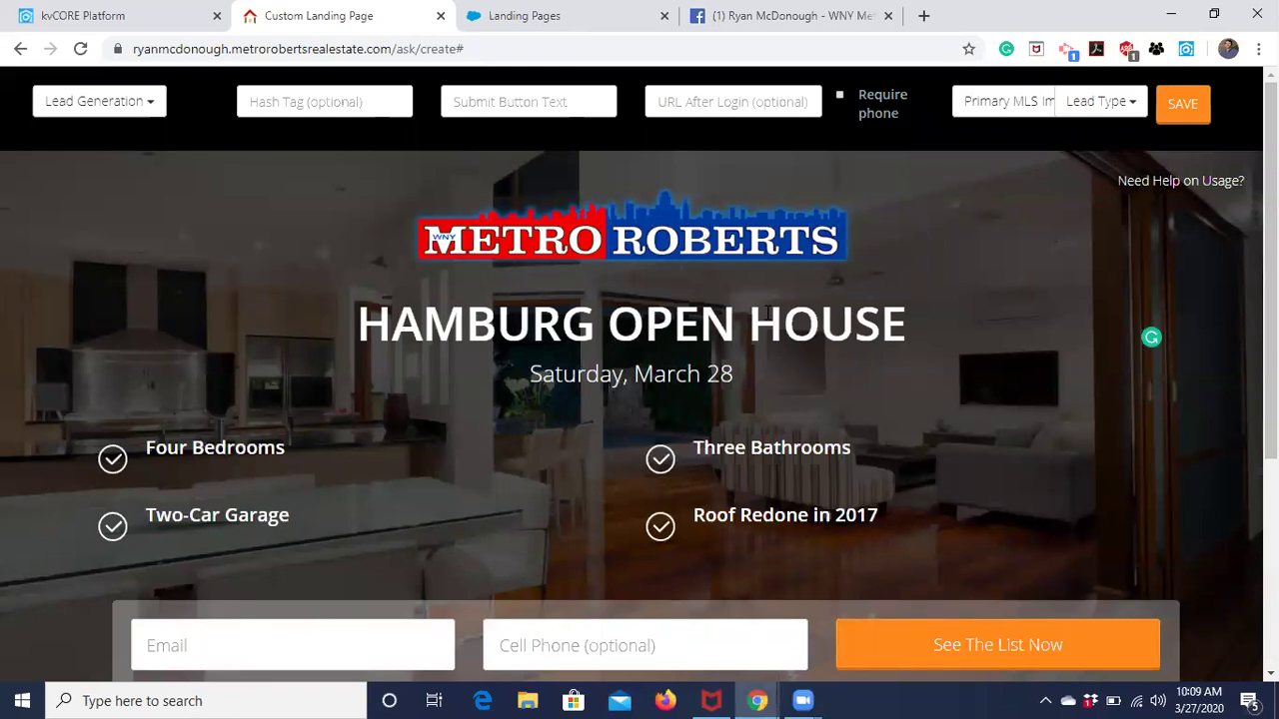
Set the background to Primary MLS Image using the pasted MLS ID B1248388.
{"action": "left_click", "coordinate": [1020, 116]}
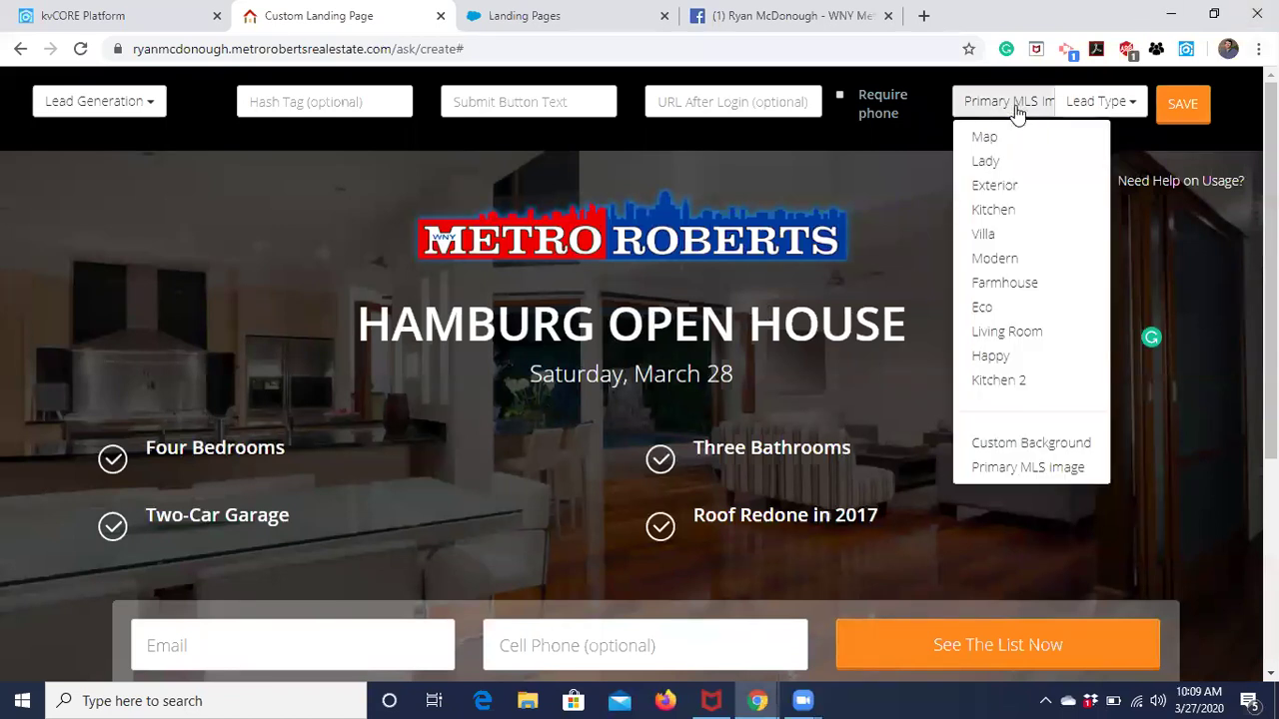
{"action": "left_click", "coordinate": [1026, 468]}
{"action": "key", "text": "ctrl+v"}
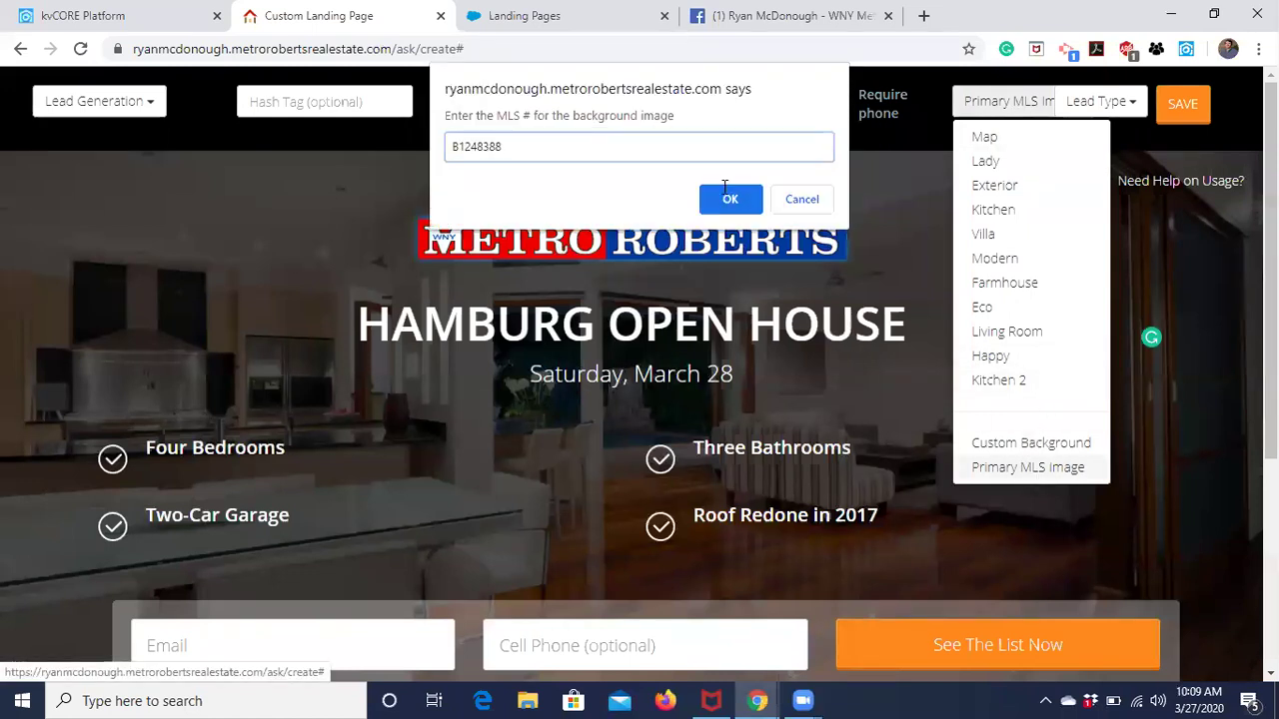
{"action": "left_click", "coordinate": [723, 198]}
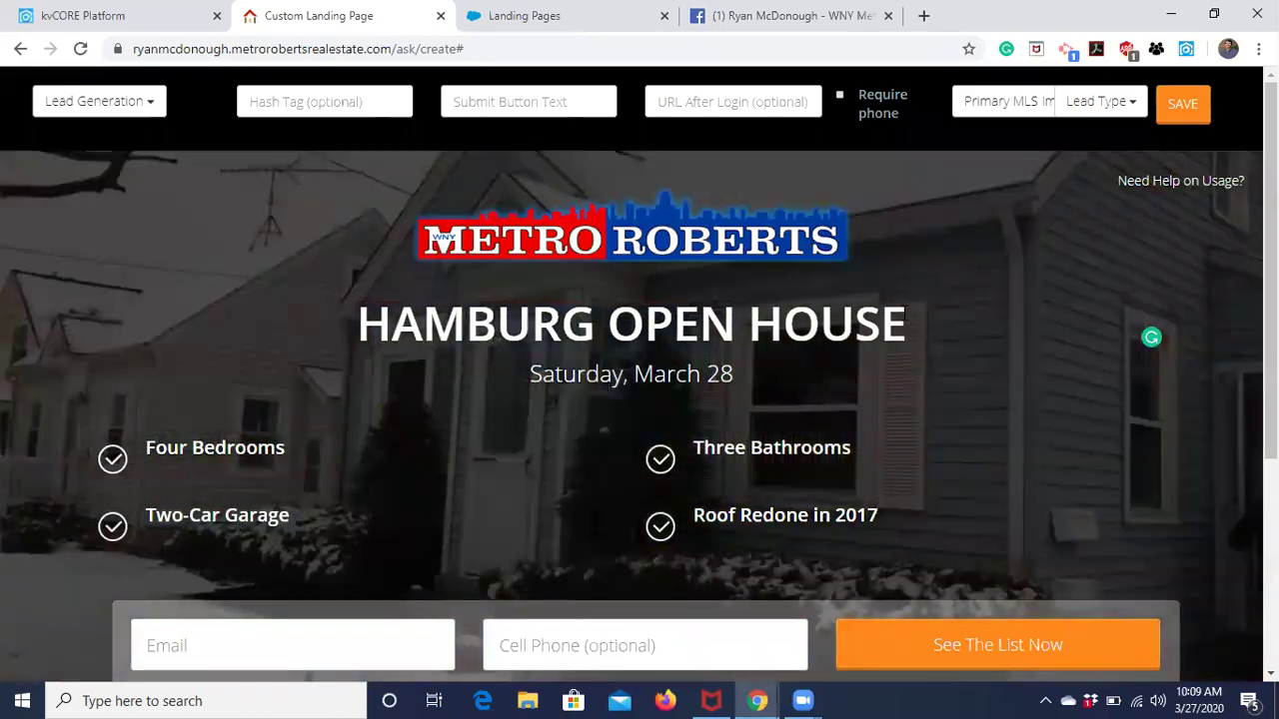
{"action": "scroll", "coordinate": [902, 231], "scroll_direction": "down", "scroll_amount": 2}
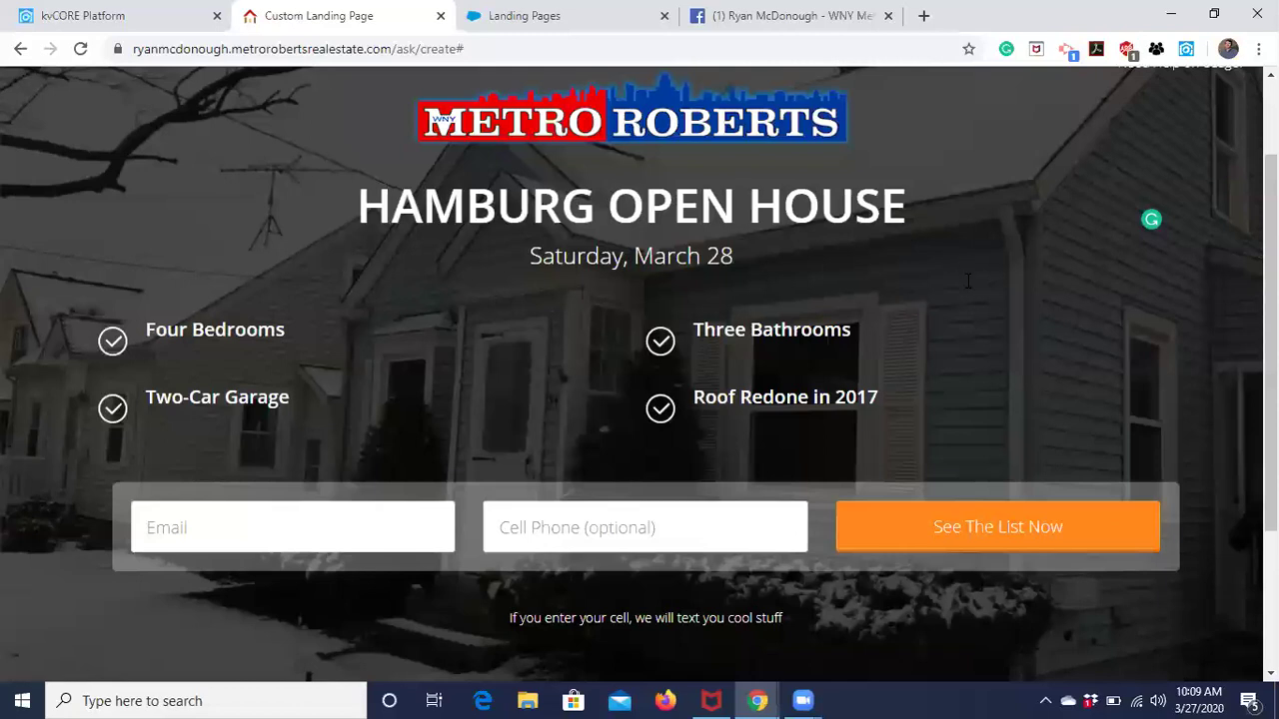
{"action": "scroll", "coordinate": [1031, 317], "scroll_direction": "up", "scroll_amount": 1}
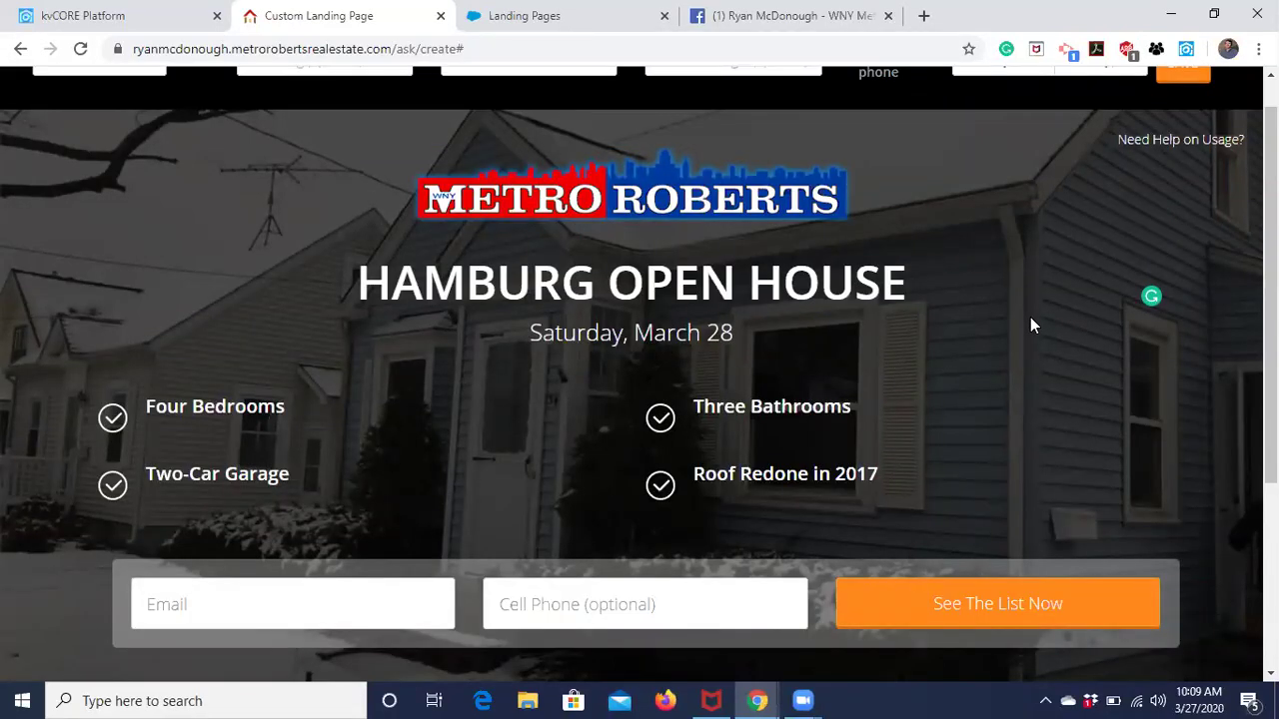
{"action": "scroll", "coordinate": [1030, 317], "scroll_direction": "up", "scroll_amount": 1}
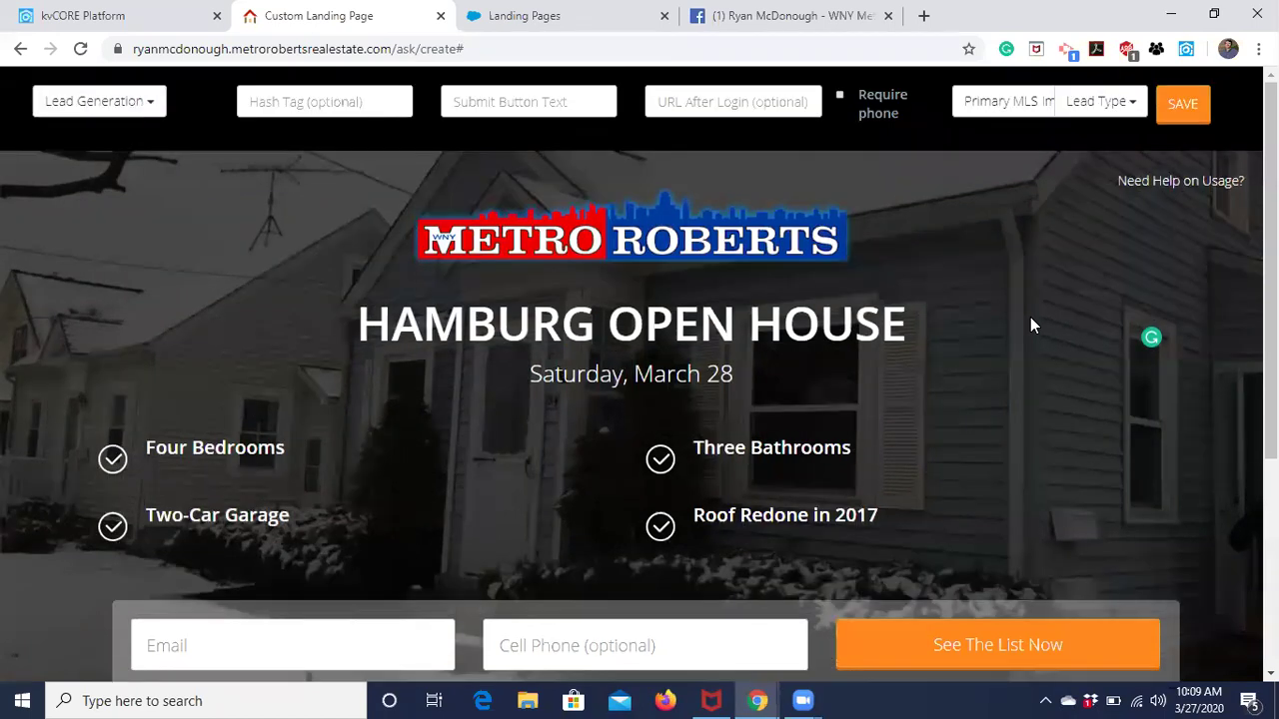
{"action": "left_click", "coordinate": [1012, 108]}
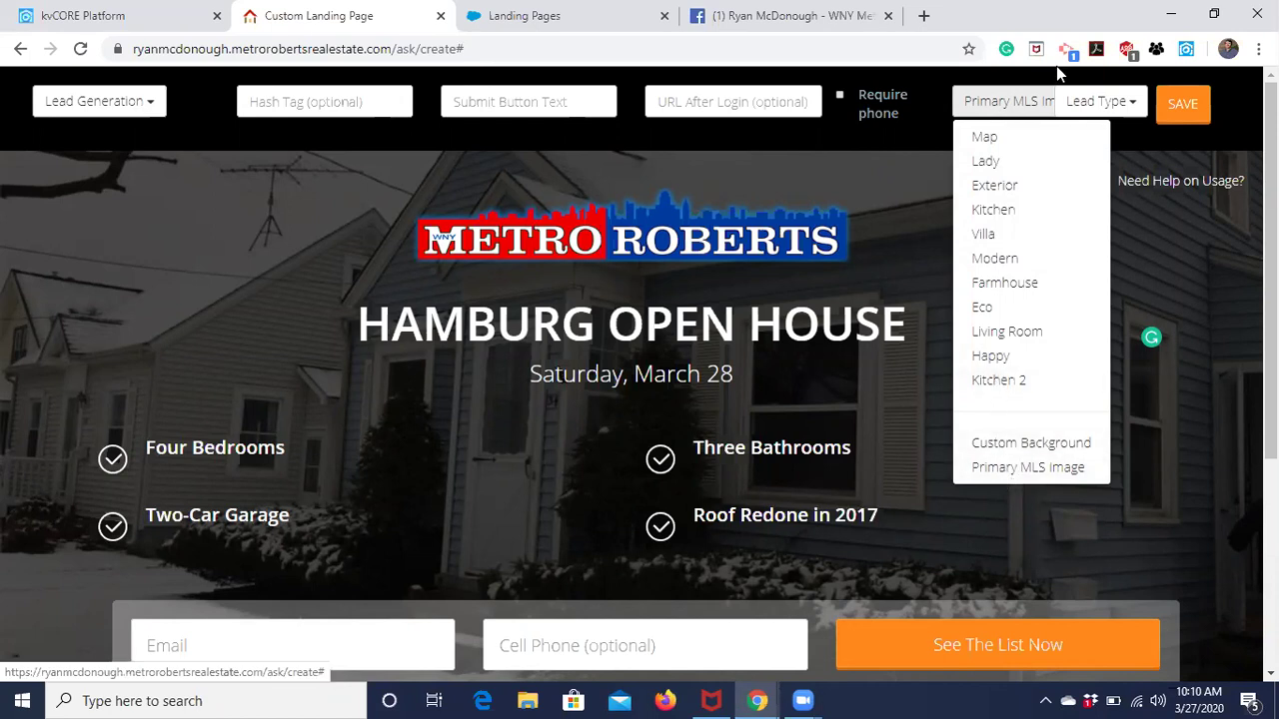
{"action": "left_click", "coordinate": [962, 85]}
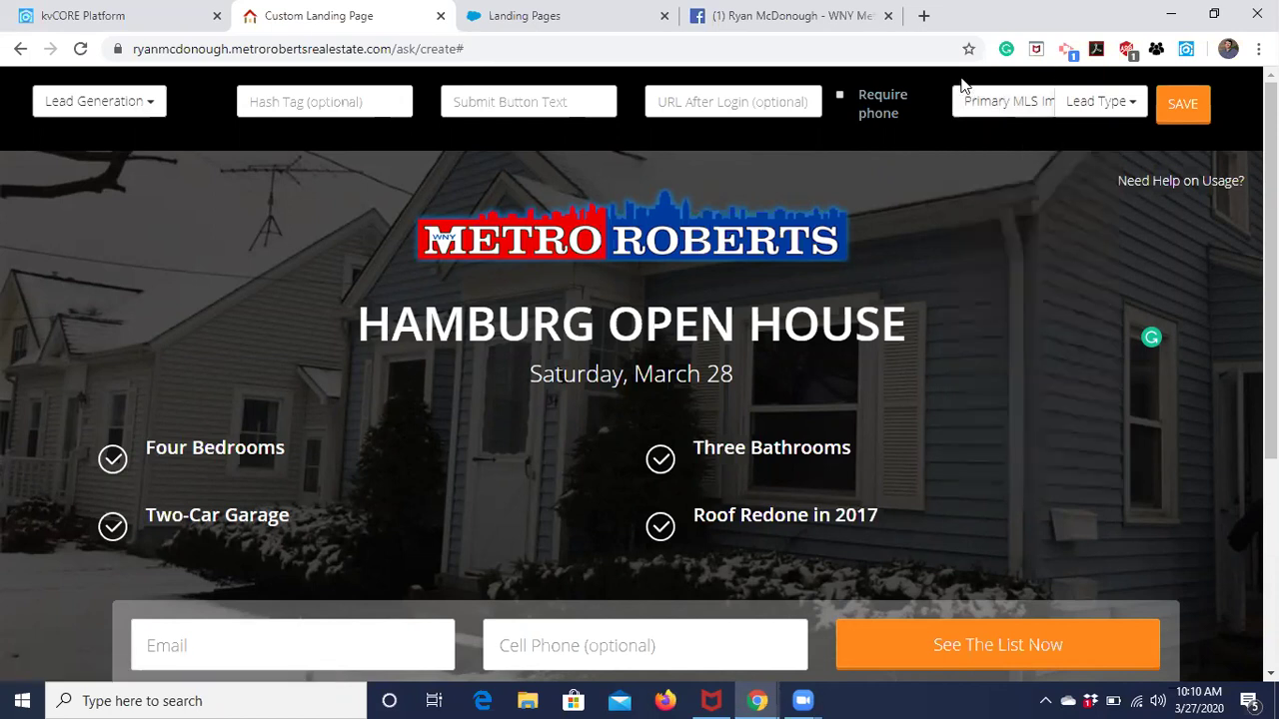
{"action": "scroll", "coordinate": [1025, 325], "scroll_direction": "down", "scroll_amount": 3}
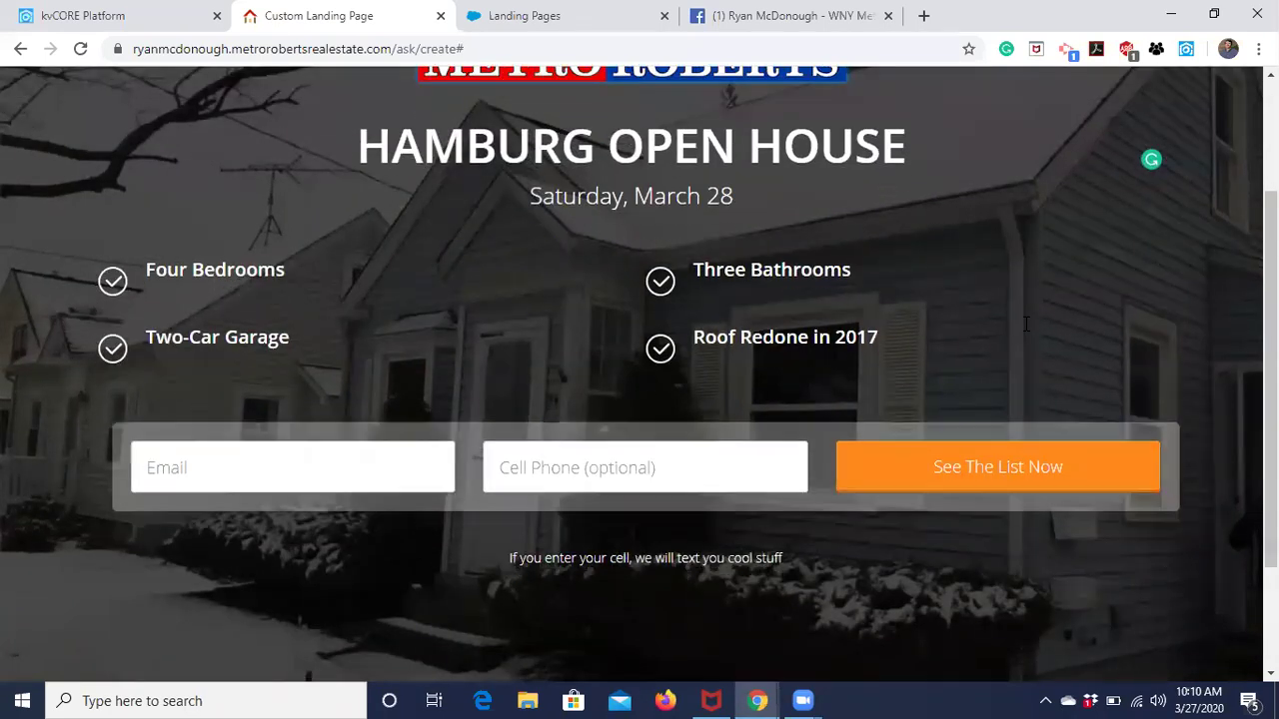
{"action": "scroll", "coordinate": [1025, 324], "scroll_direction": "up", "scroll_amount": 2}
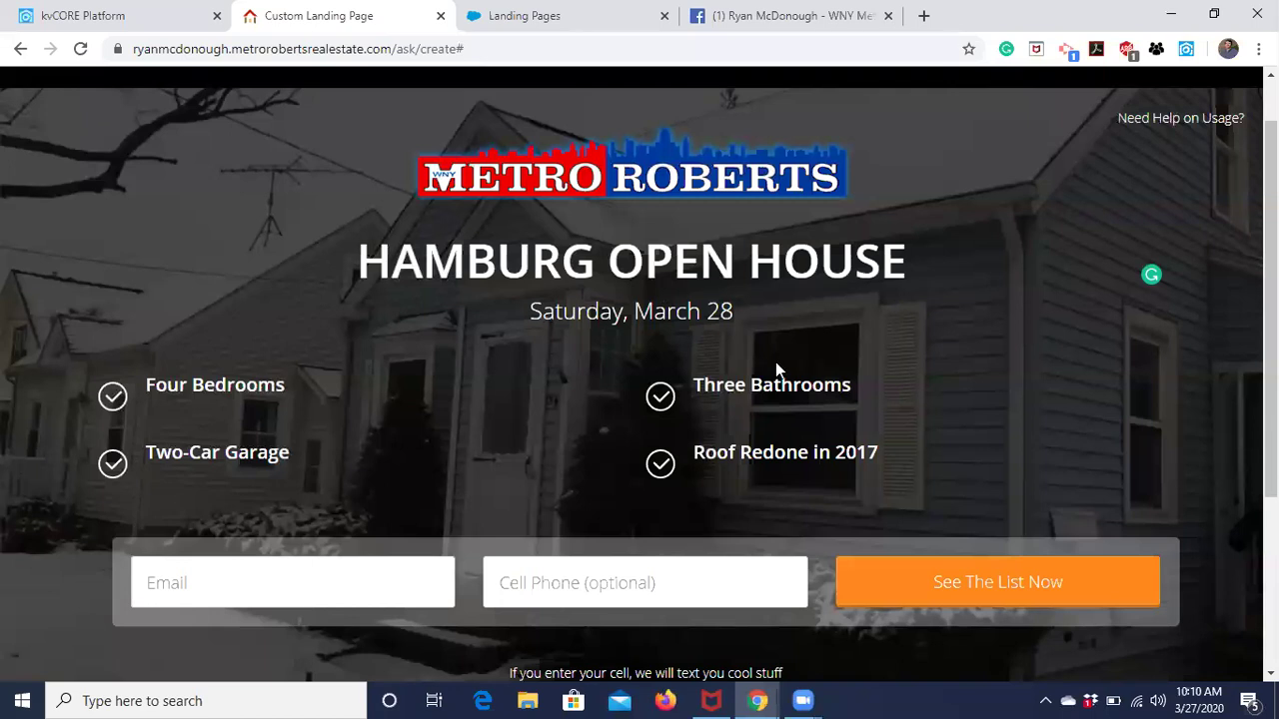
{"action": "scroll", "coordinate": [775, 362], "scroll_direction": "up", "scroll_amount": 1}
{"action": "left_click", "coordinate": [319, 101]}
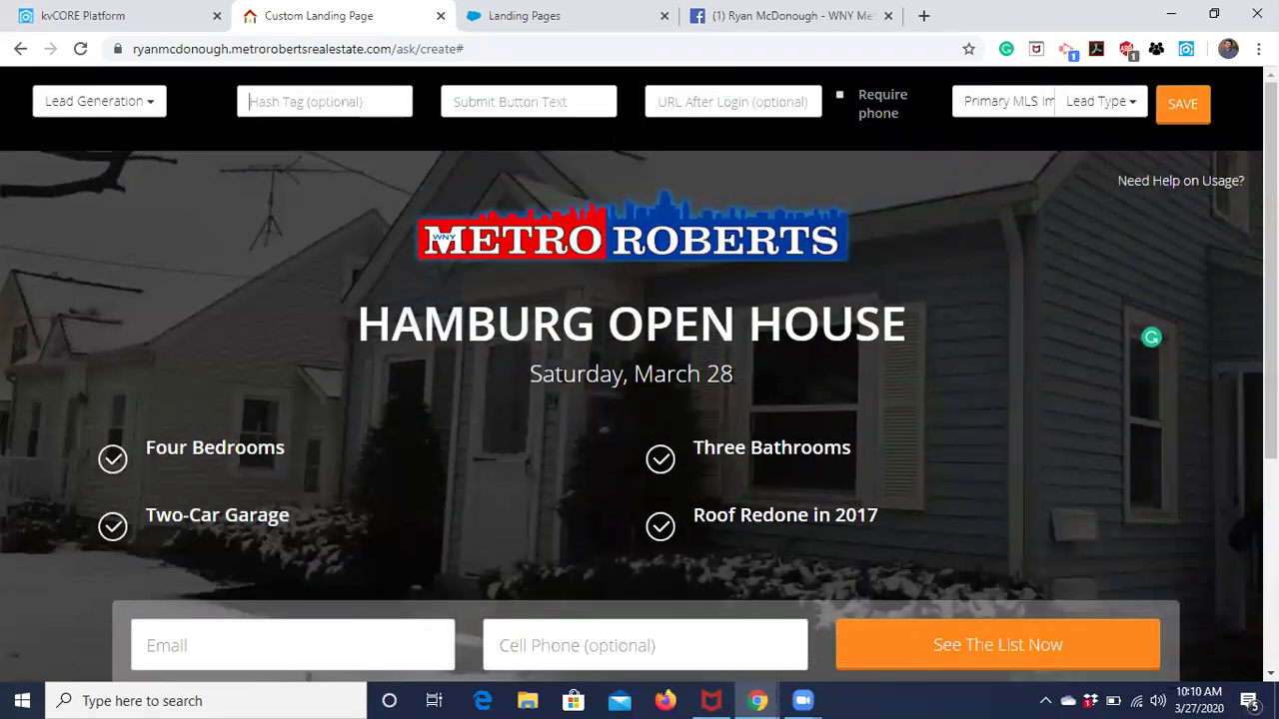
{"action": "scroll", "coordinate": [949, 536], "scroll_direction": "down", "scroll_amount": 1}
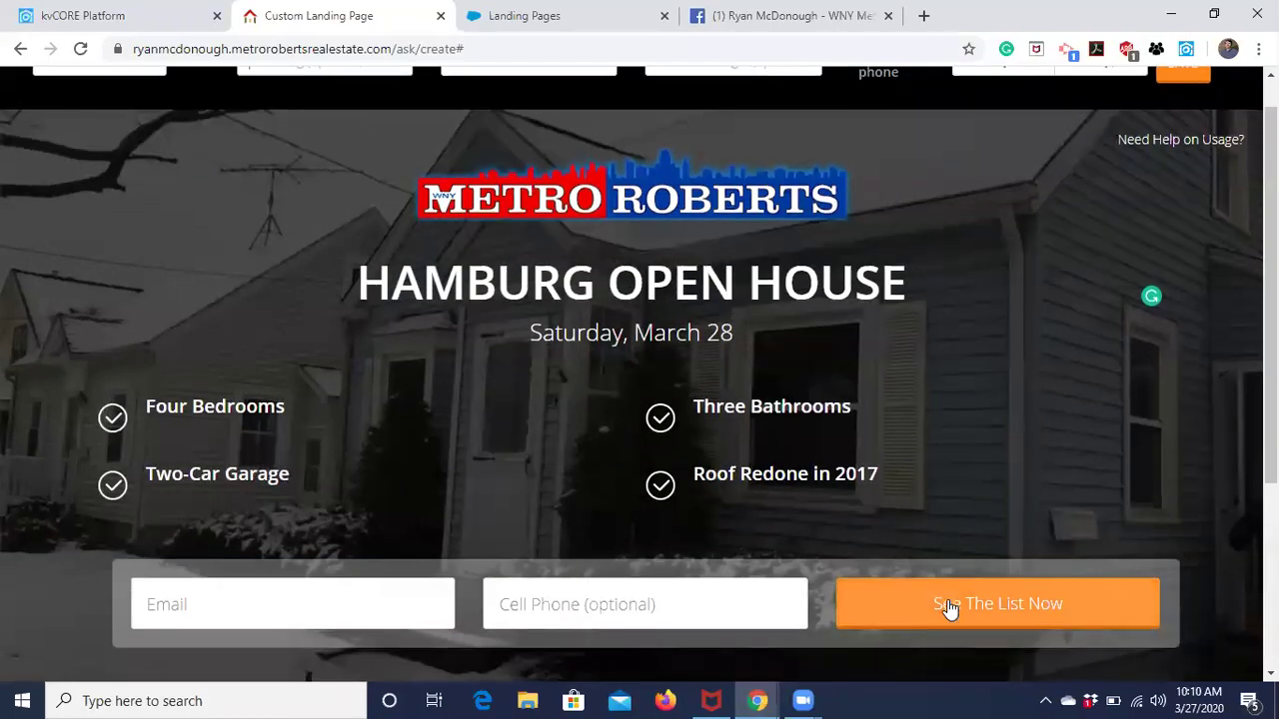
{"action": "scroll", "coordinate": [940, 400], "scroll_direction": "up", "scroll_amount": 1}
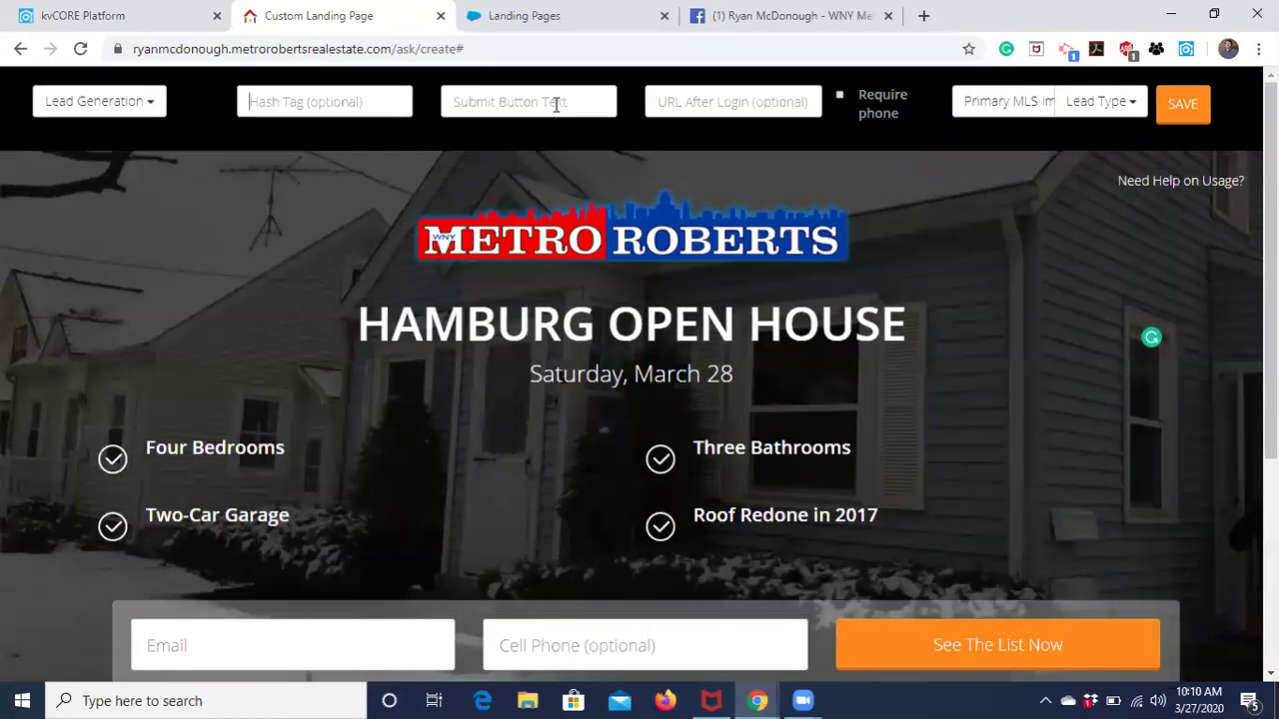
{"action": "scroll", "coordinate": [1088, 449], "scroll_direction": "down", "scroll_amount": 1}
{"action": "scroll", "coordinate": [602, 222], "scroll_direction": "up", "scroll_amount": 1}
{"action": "left_click", "coordinate": [735, 371]}
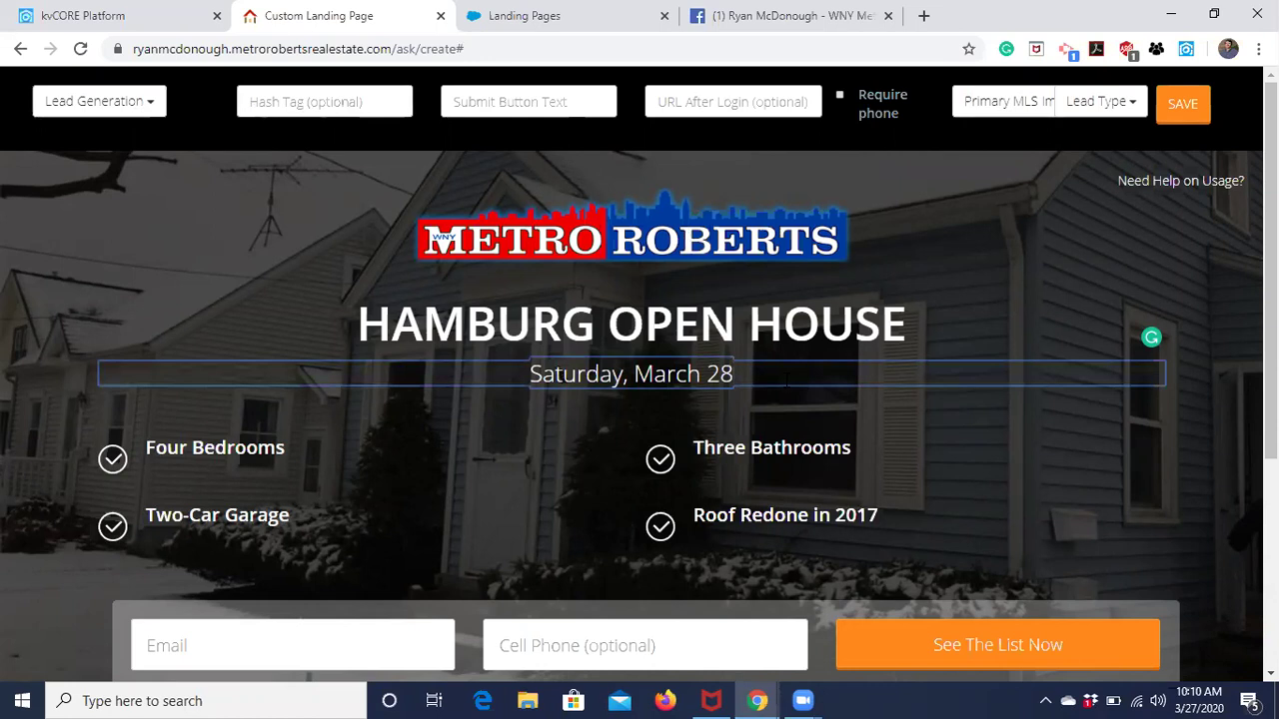
{"action": "type", "text": "| "}
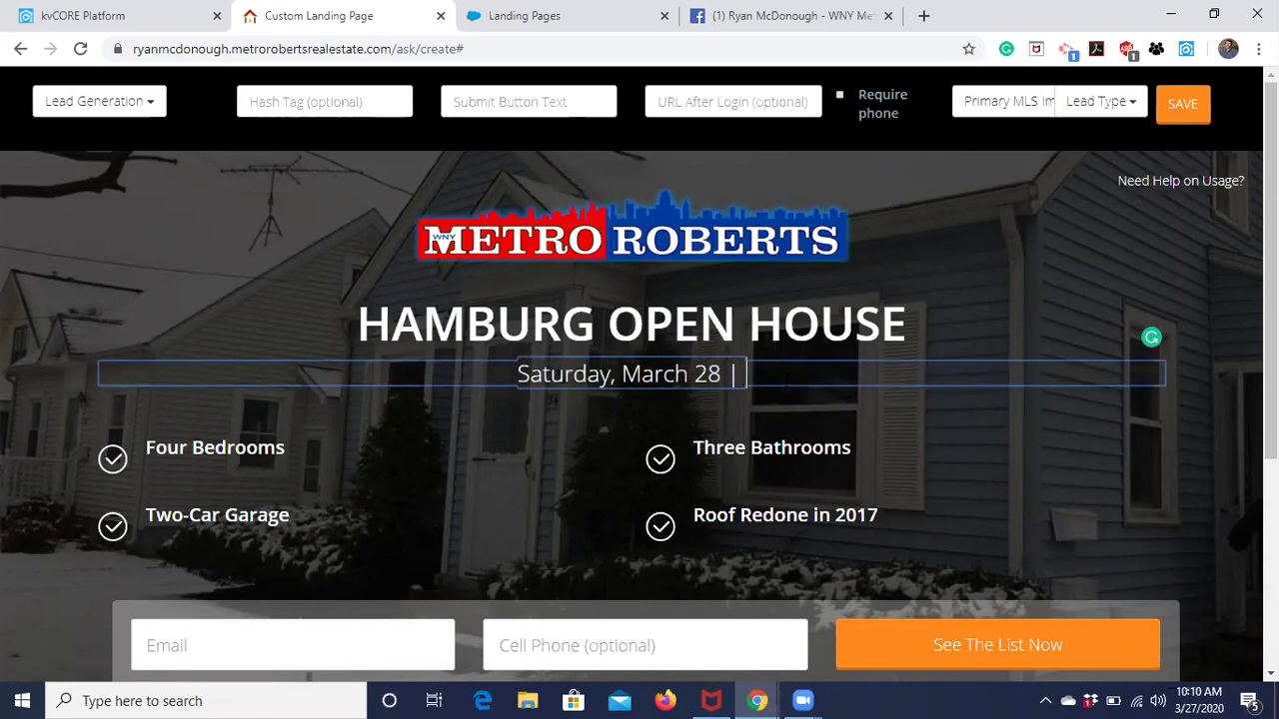
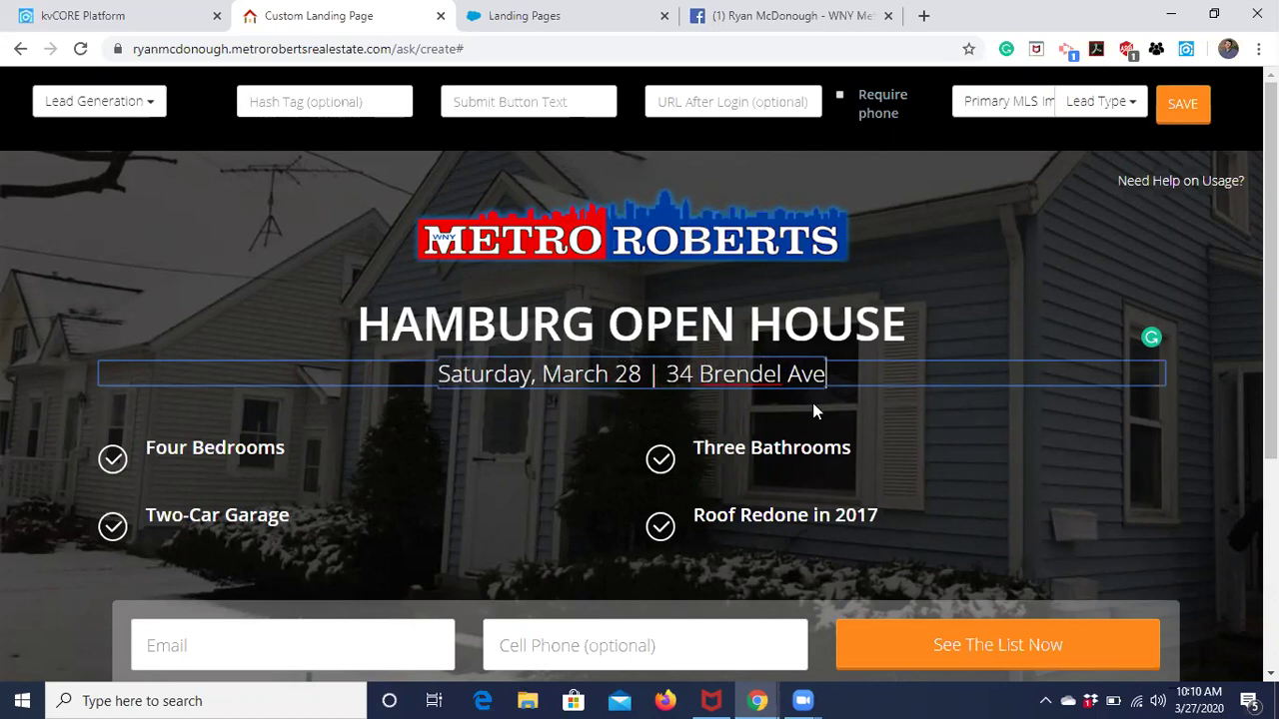
{"action": "left_click", "coordinate": [528, 450]}
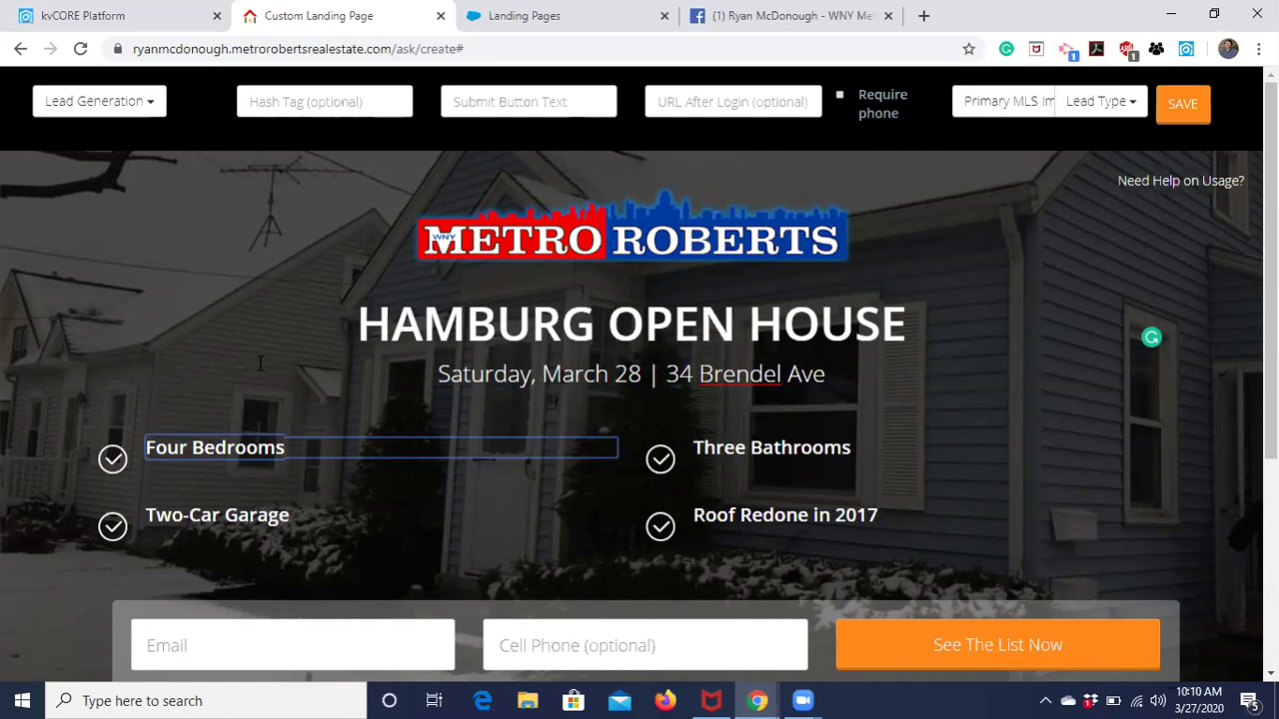
{"action": "left_click", "coordinate": [309, 102]}
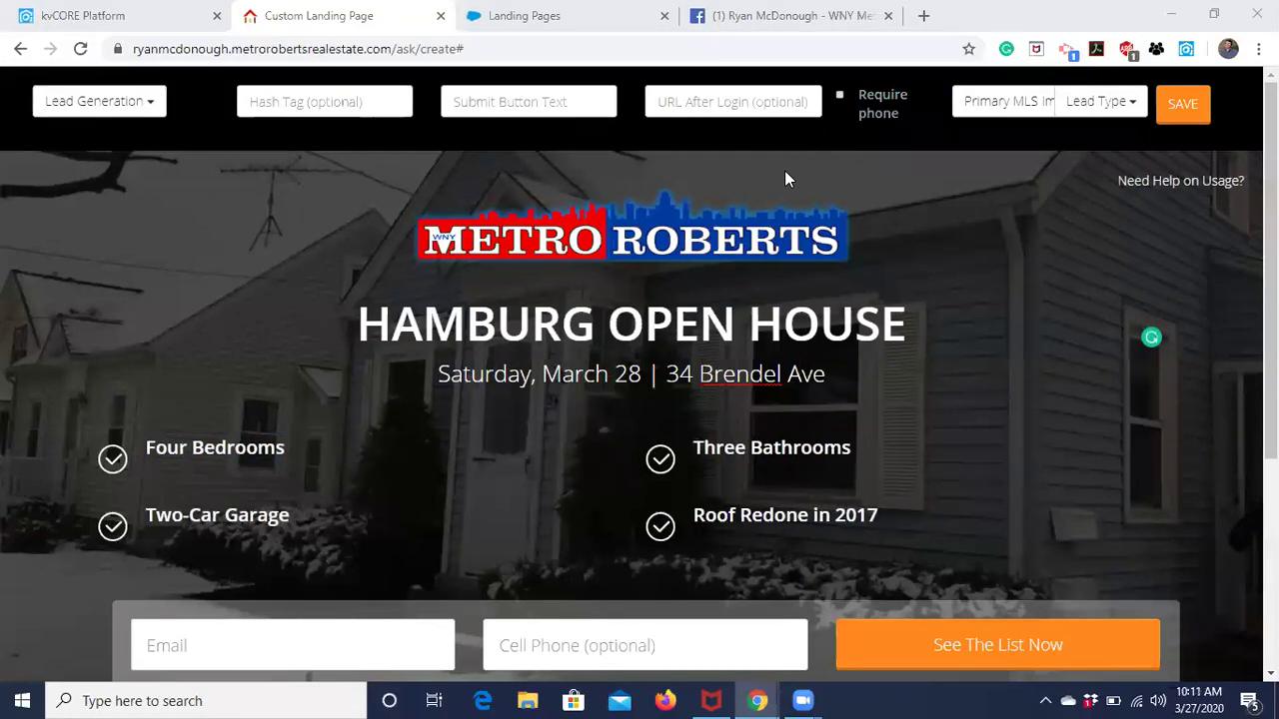
{"action": "left_click", "coordinate": [830, 374]}
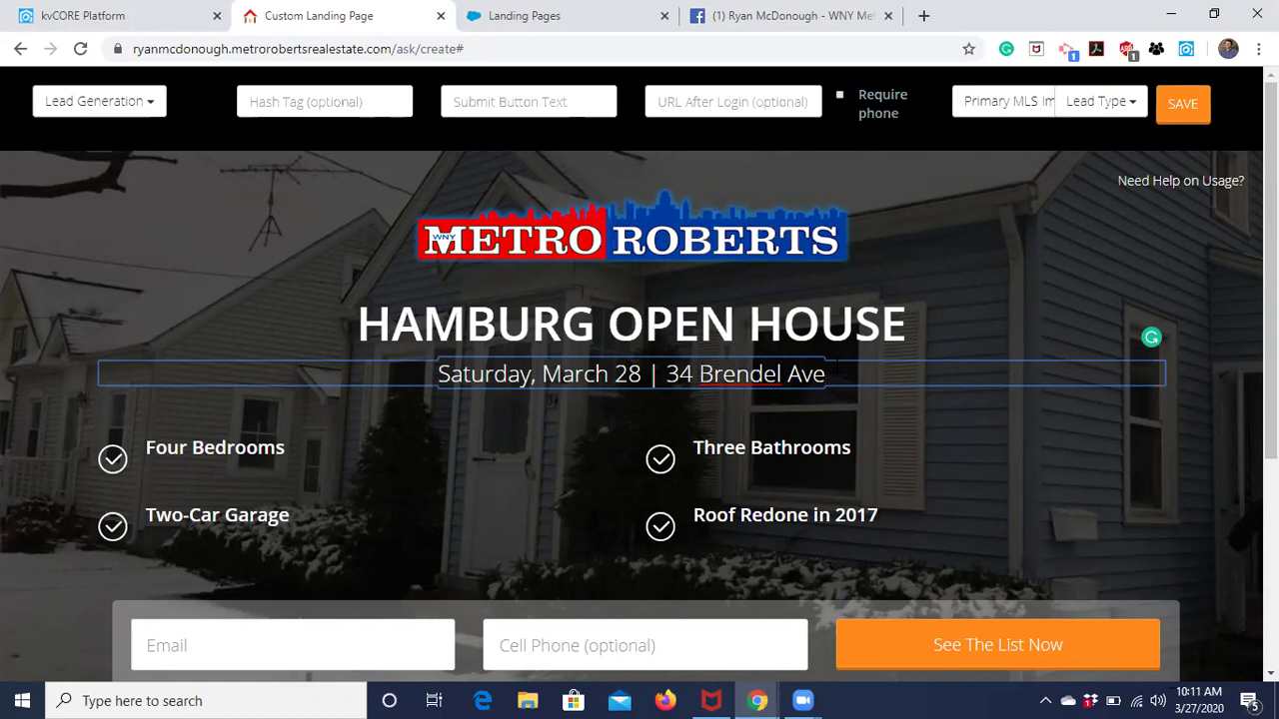
{"action": "type", "text": "| "}
{"action": "type", "text": "1P"}
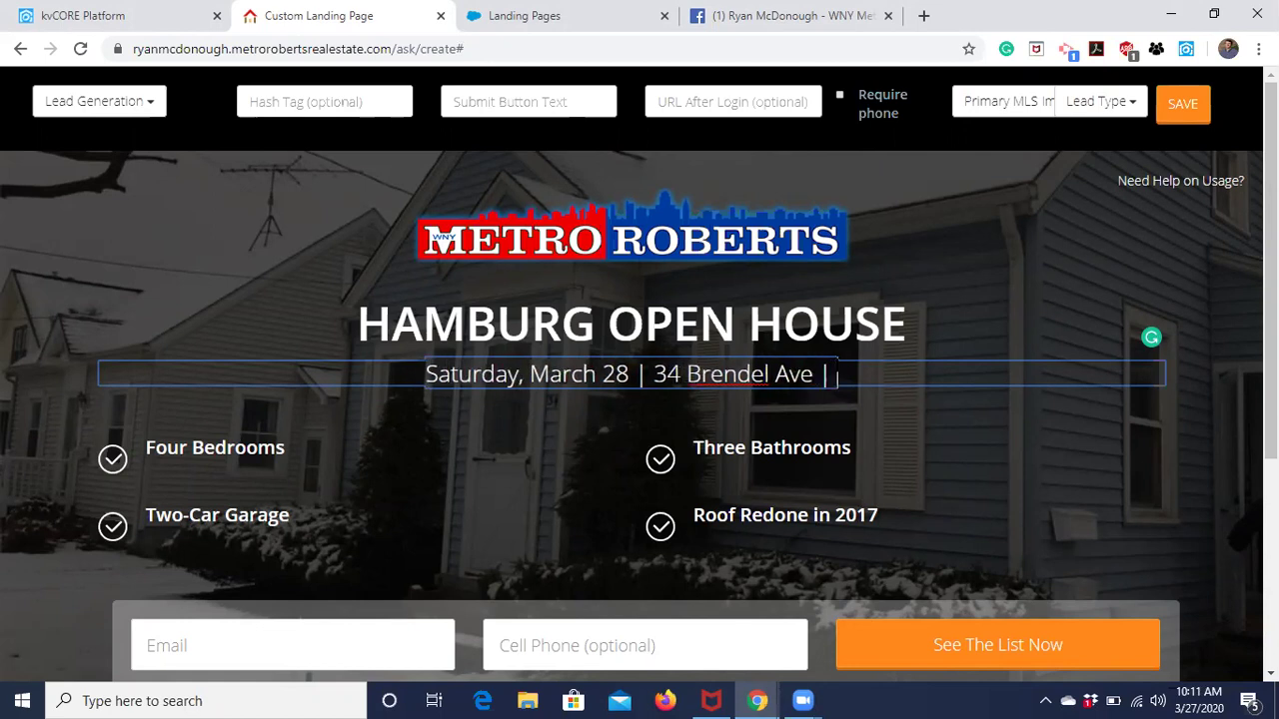
{"action": "type", "text": "M"}
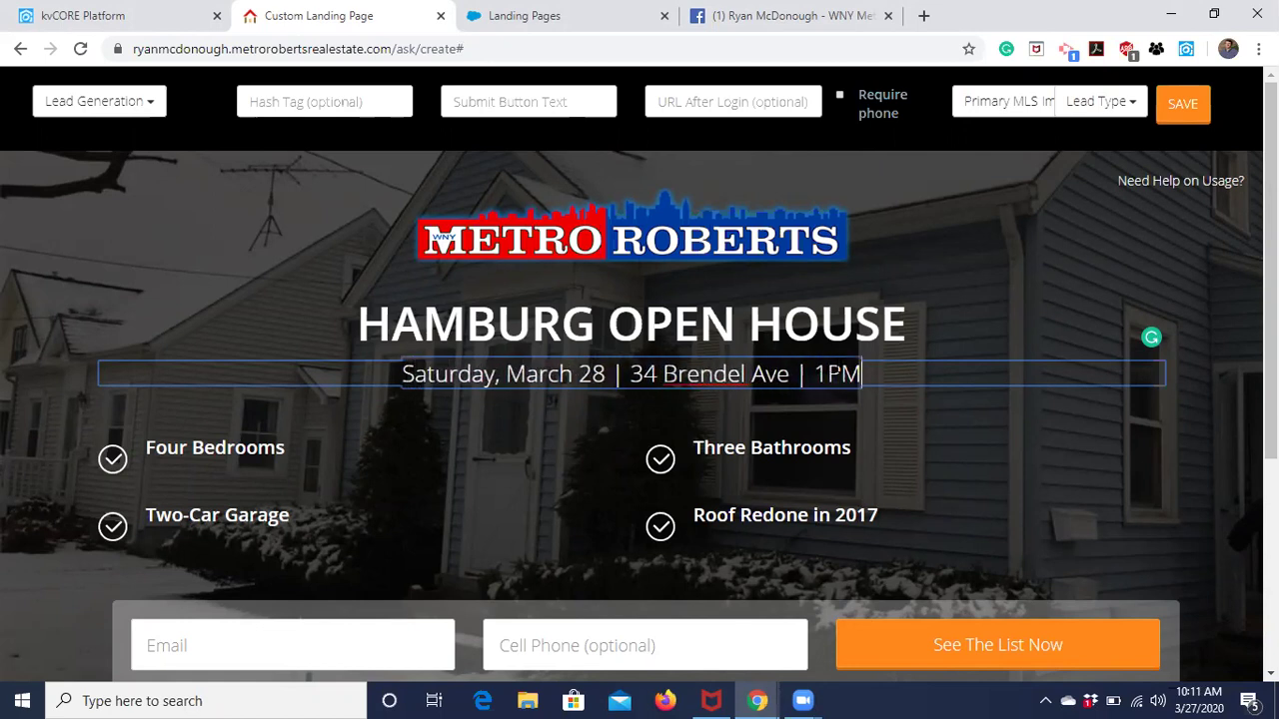
{"action": "type", "text": " - 3 PM"}
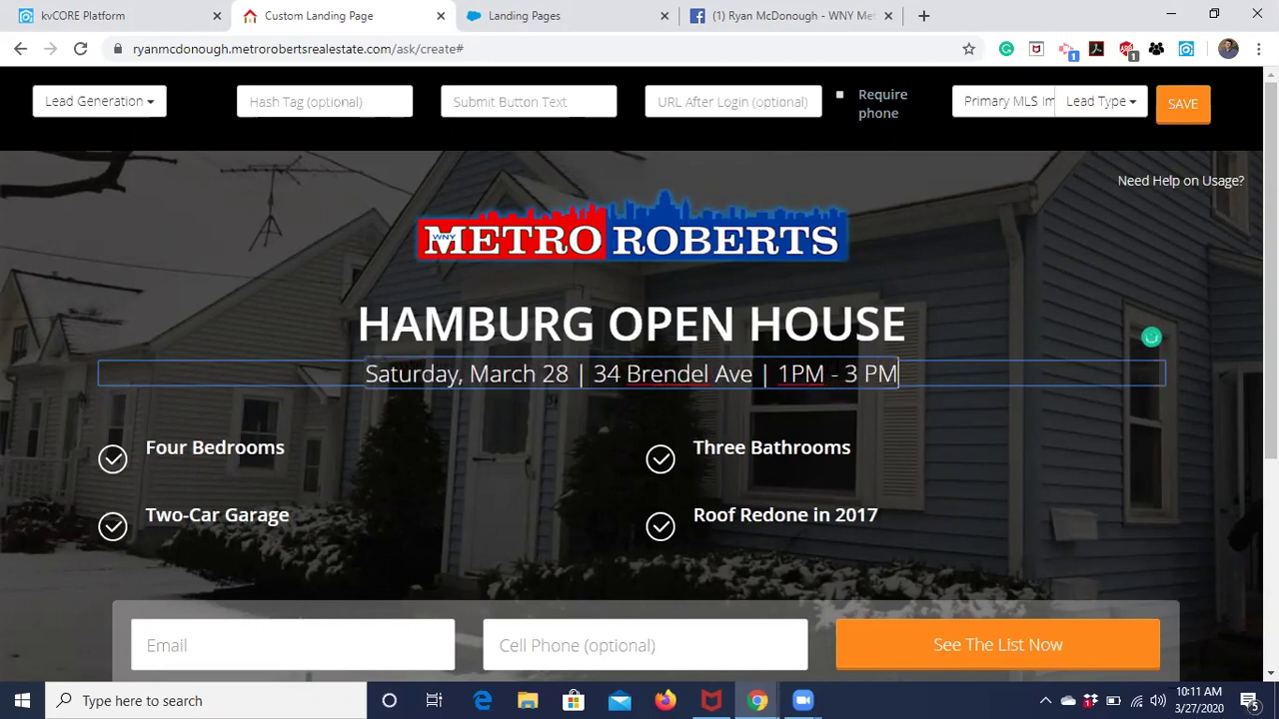
{"action": "key", "text": "Left"}
{"action": "key", "text": "Left"}
{"action": "key", "text": "Left"}
{"action": "key", "text": "Left"}
{"action": "key", "text": "Left"}
{"action": "key", "text": "Left"}
{"action": "key", "text": "Left"}
{"action": "key", "text": "Left"}
{"action": "key", "text": "Left"}
{"action": "left_click", "coordinate": [1097, 308]}
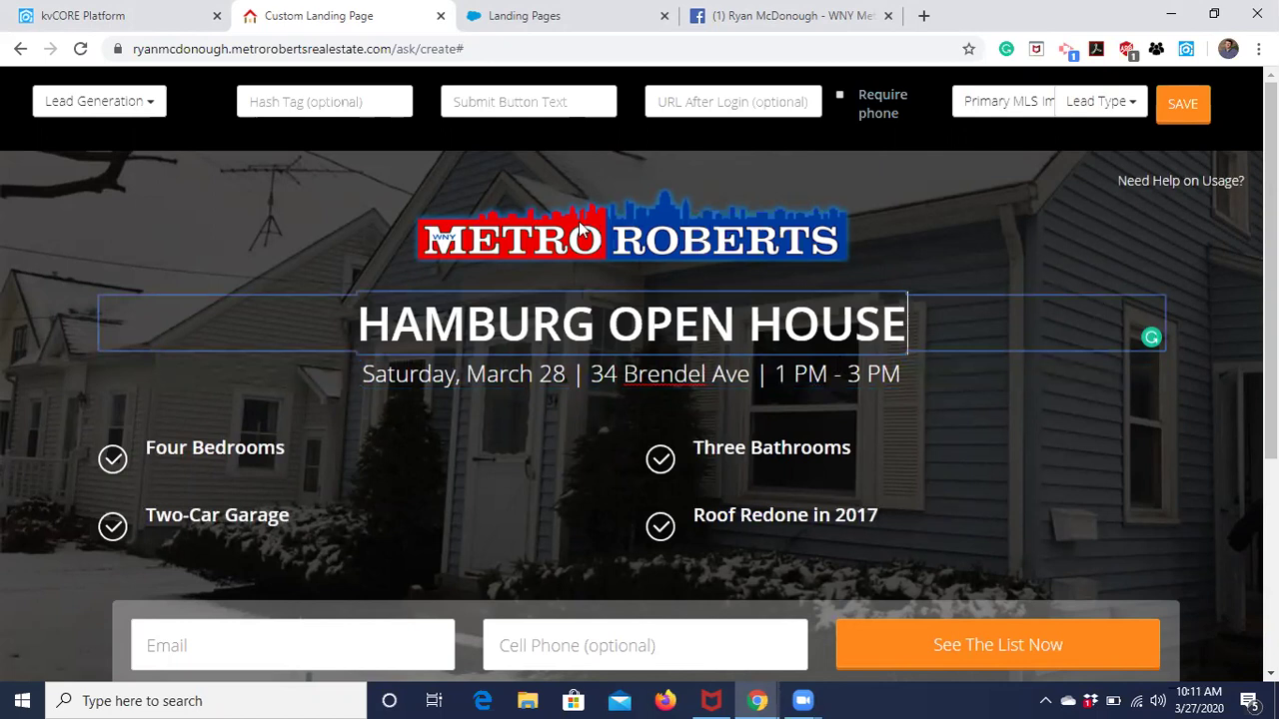
{"action": "left_click", "coordinate": [341, 100]}
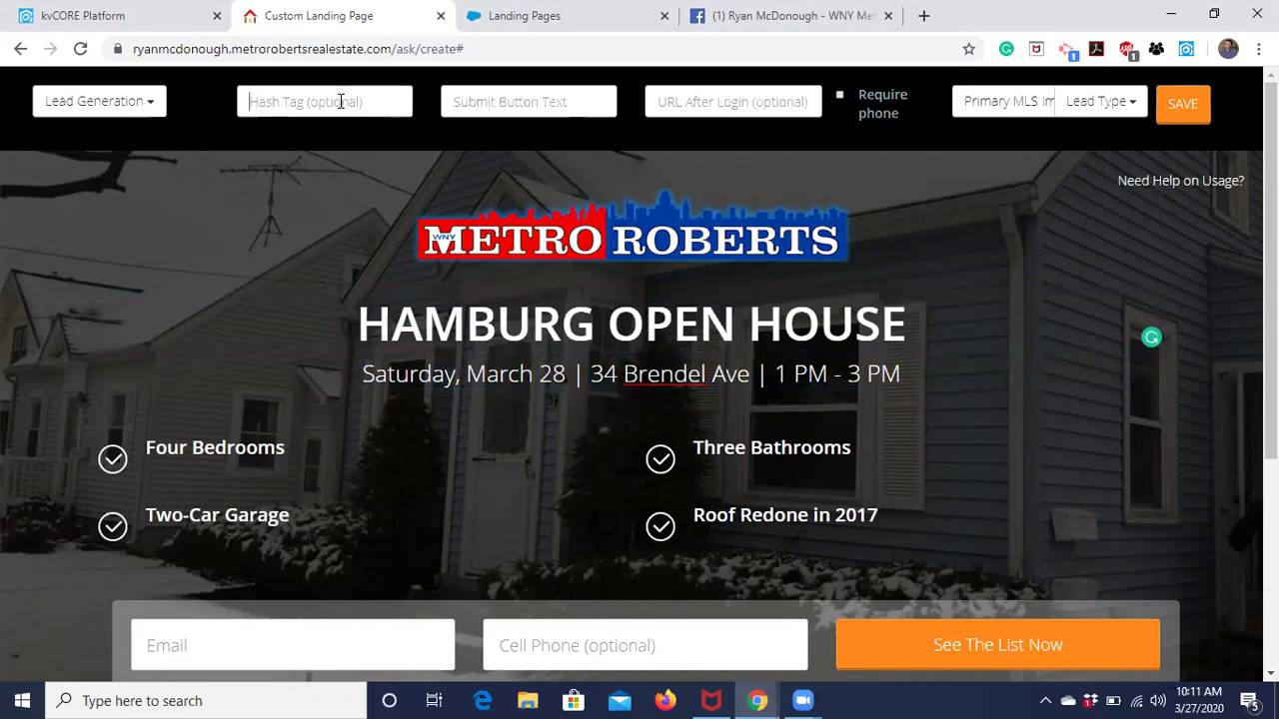
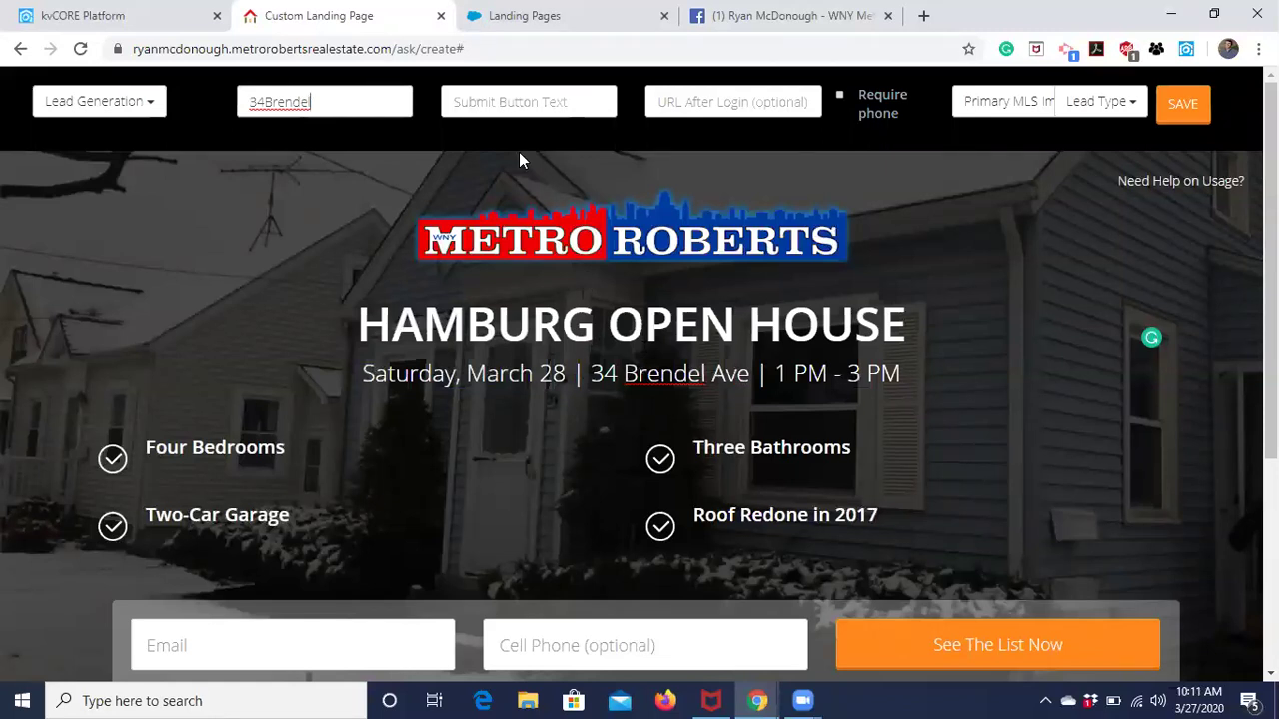
{"action": "left_click", "coordinate": [506, 104]}
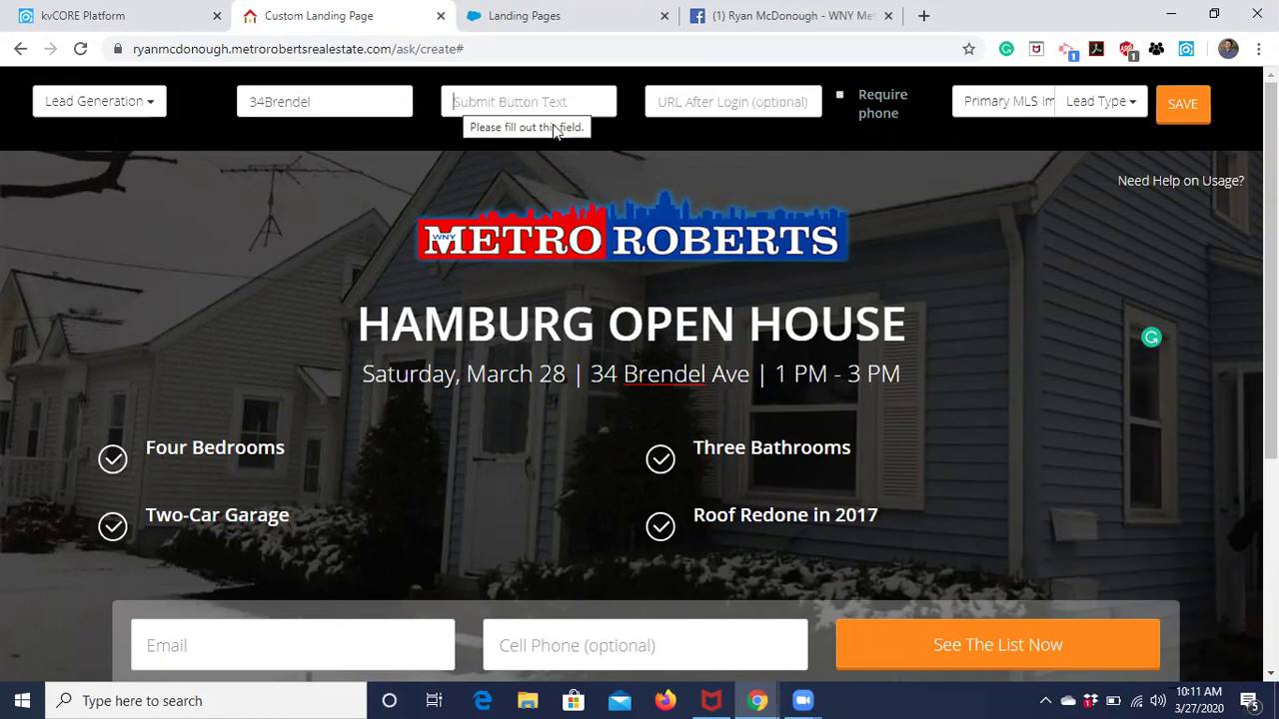
Set the Submit Button Text to 'Sign In Here!'.
{"action": "scroll", "coordinate": [759, 259], "scroll_direction": "down", "scroll_amount": 1}
{"action": "scroll", "coordinate": [679, 200], "scroll_direction": "up", "scroll_amount": 1}
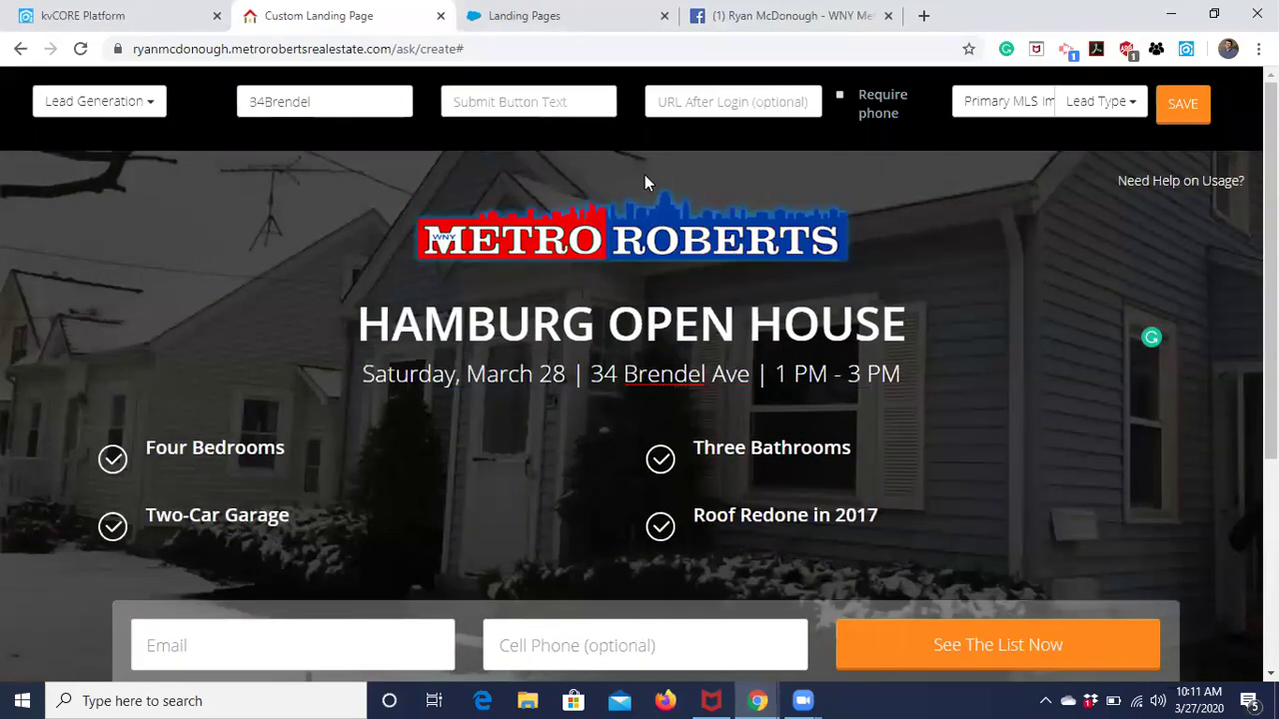
{"action": "scroll", "coordinate": [972, 512], "scroll_direction": "down", "scroll_amount": 1}
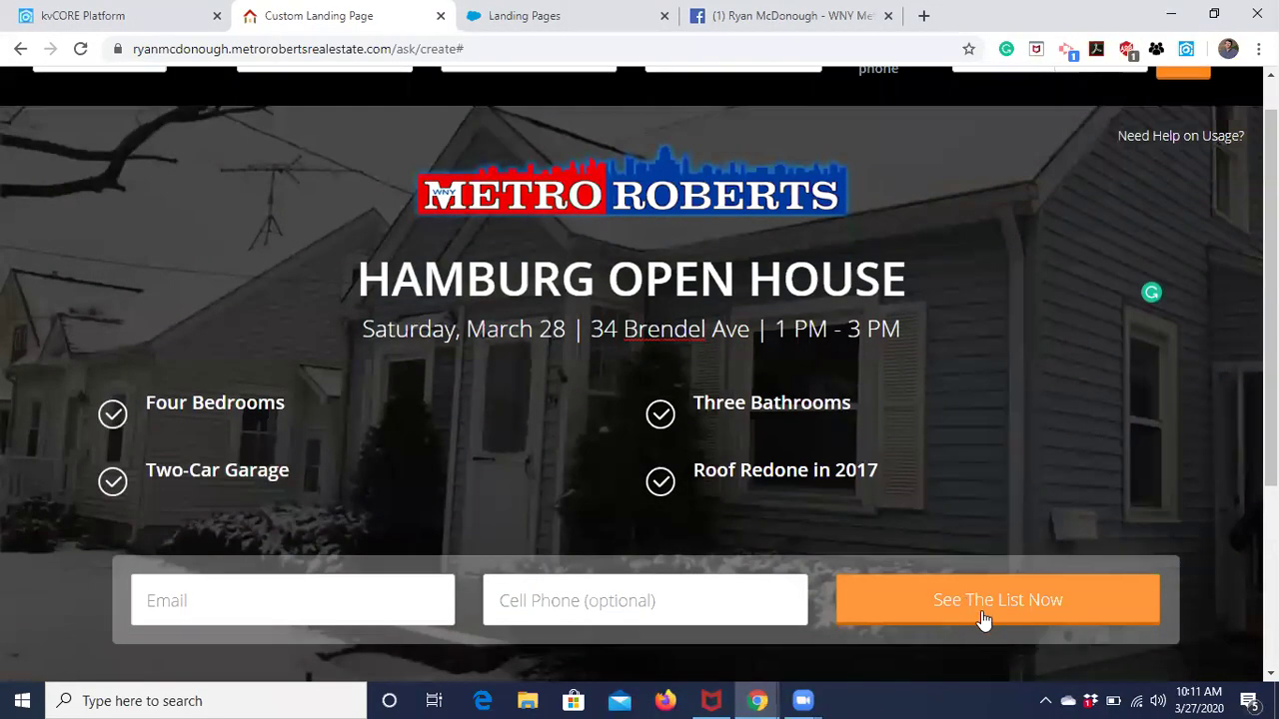
{"action": "scroll", "coordinate": [699, 299], "scroll_direction": "up", "scroll_amount": 1}
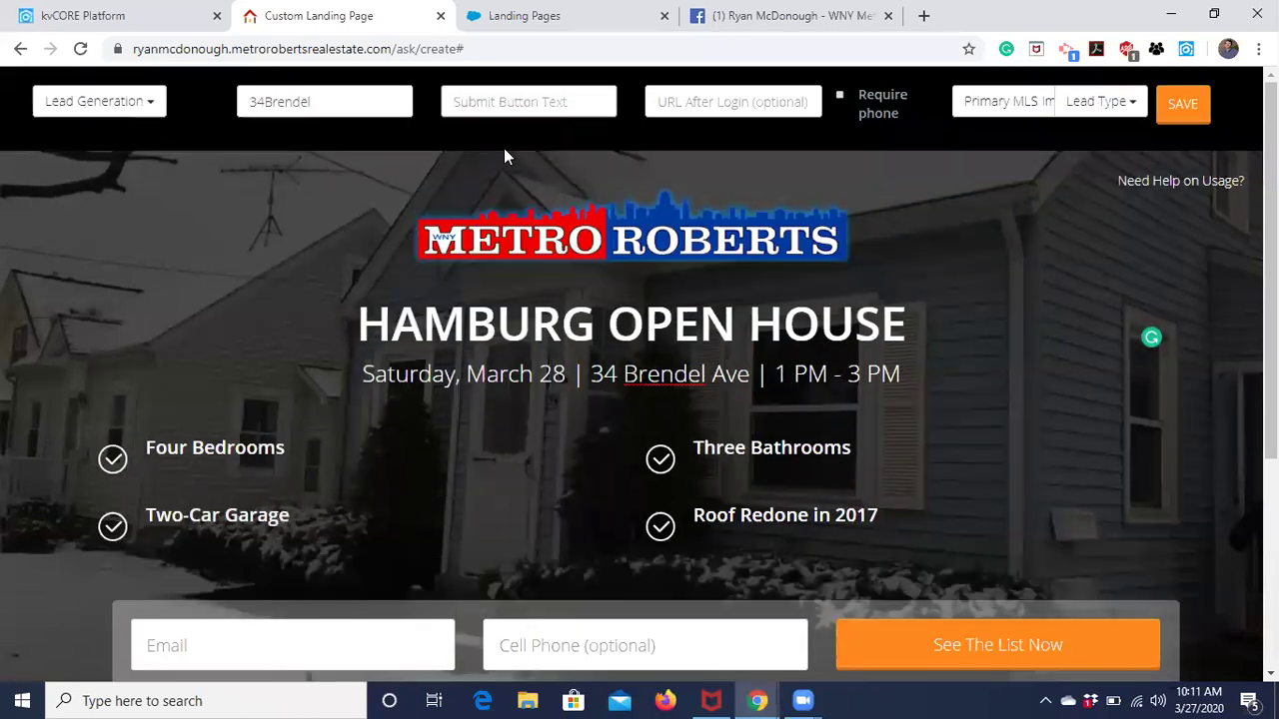
{"action": "type", "text": "Signe"}
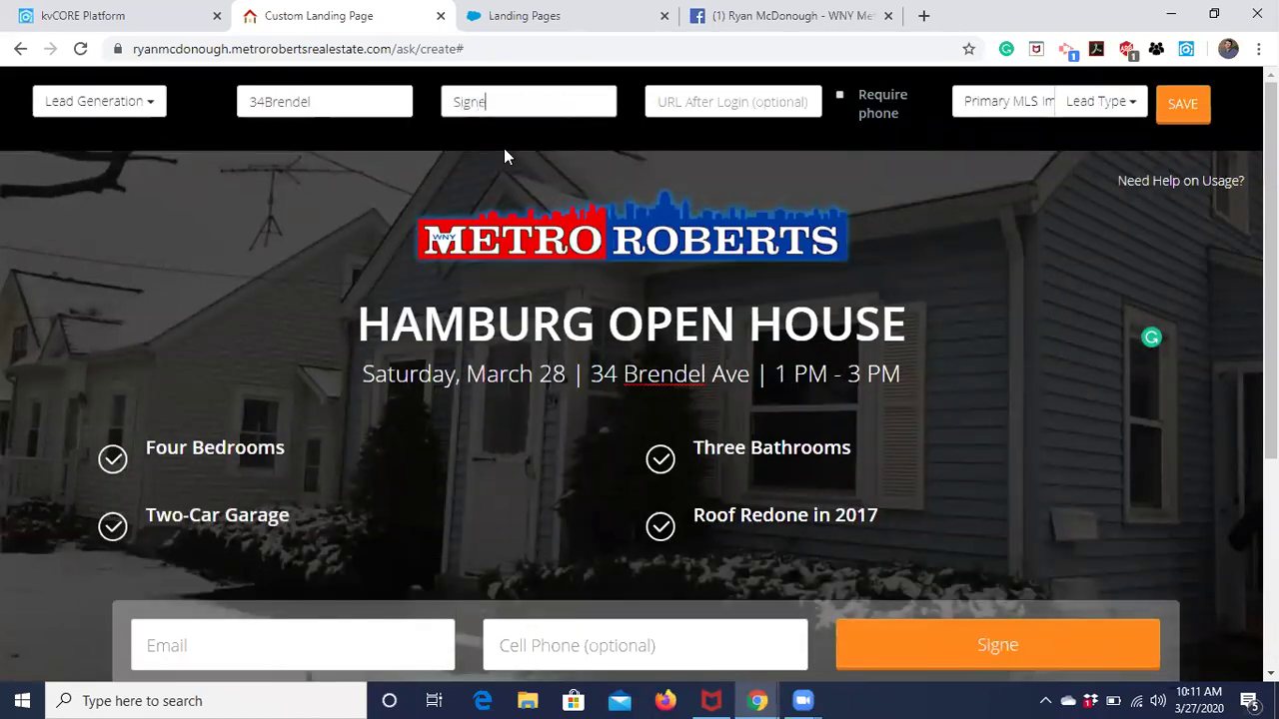
{"action": "key", "text": "BackSpace"}
{"action": "type", "text": "In Here"}
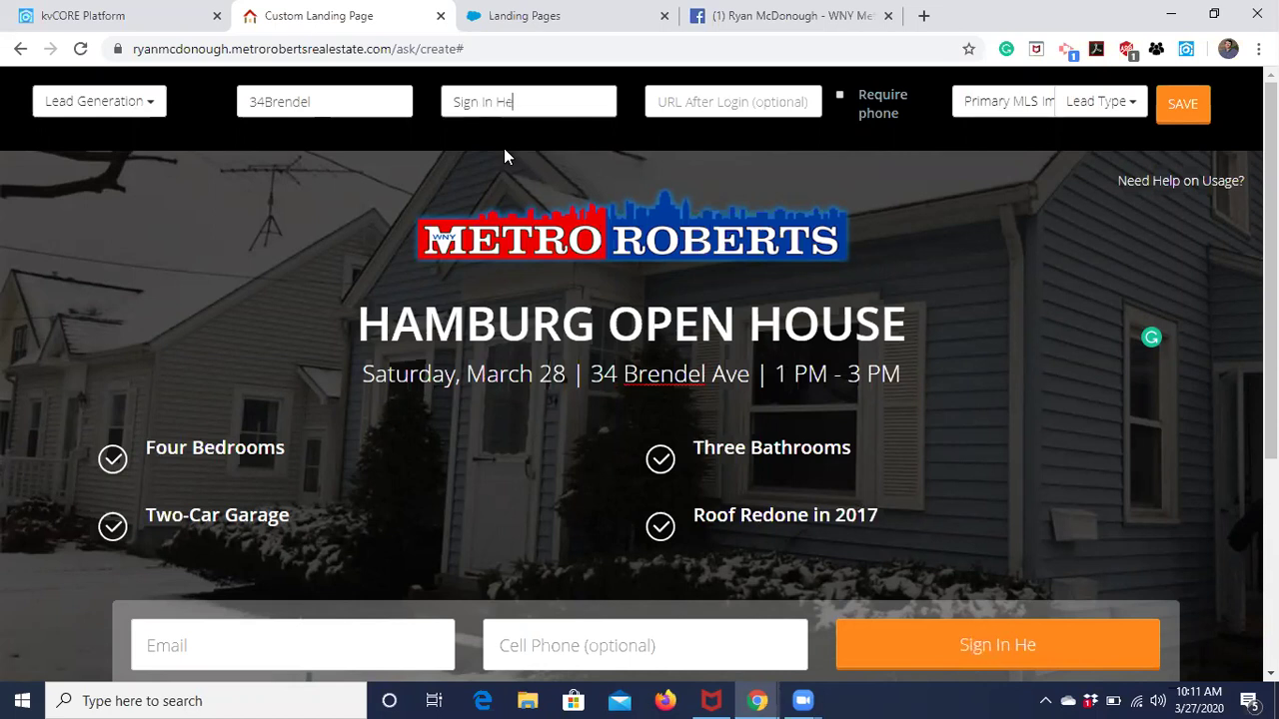
{"action": "type", "text": "!"}
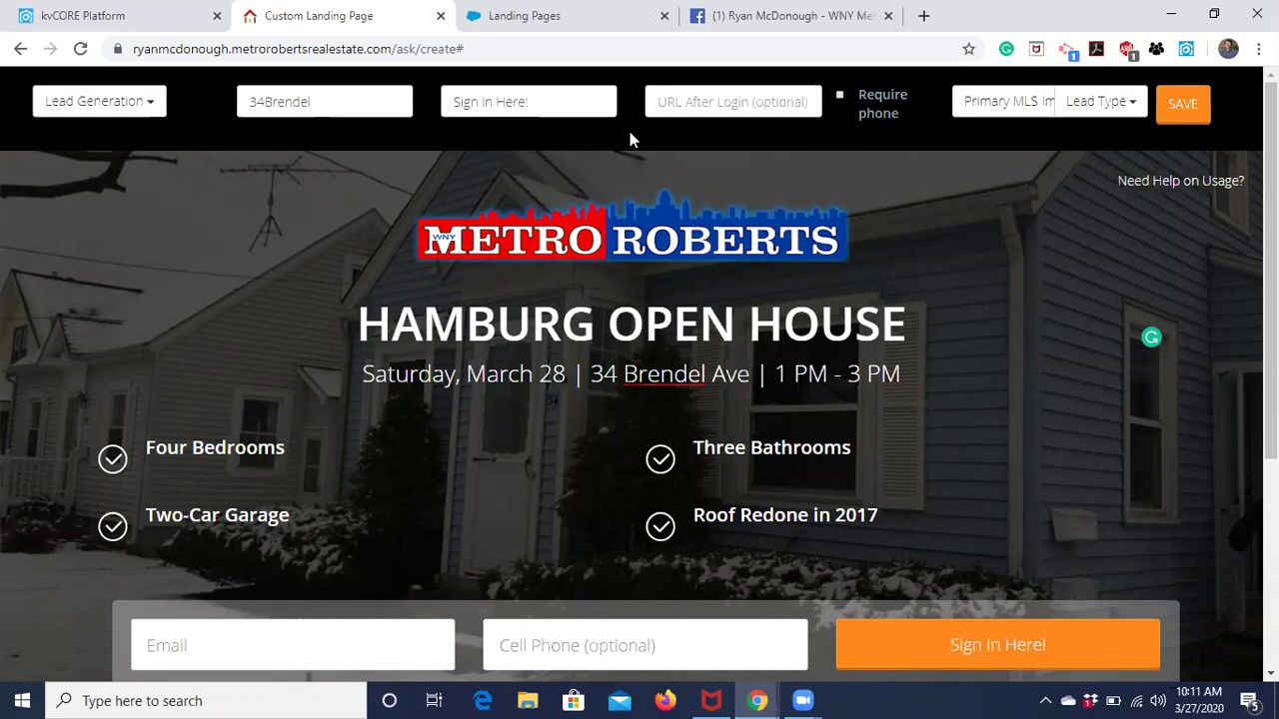
{"action": "left_click", "coordinate": [683, 101]}
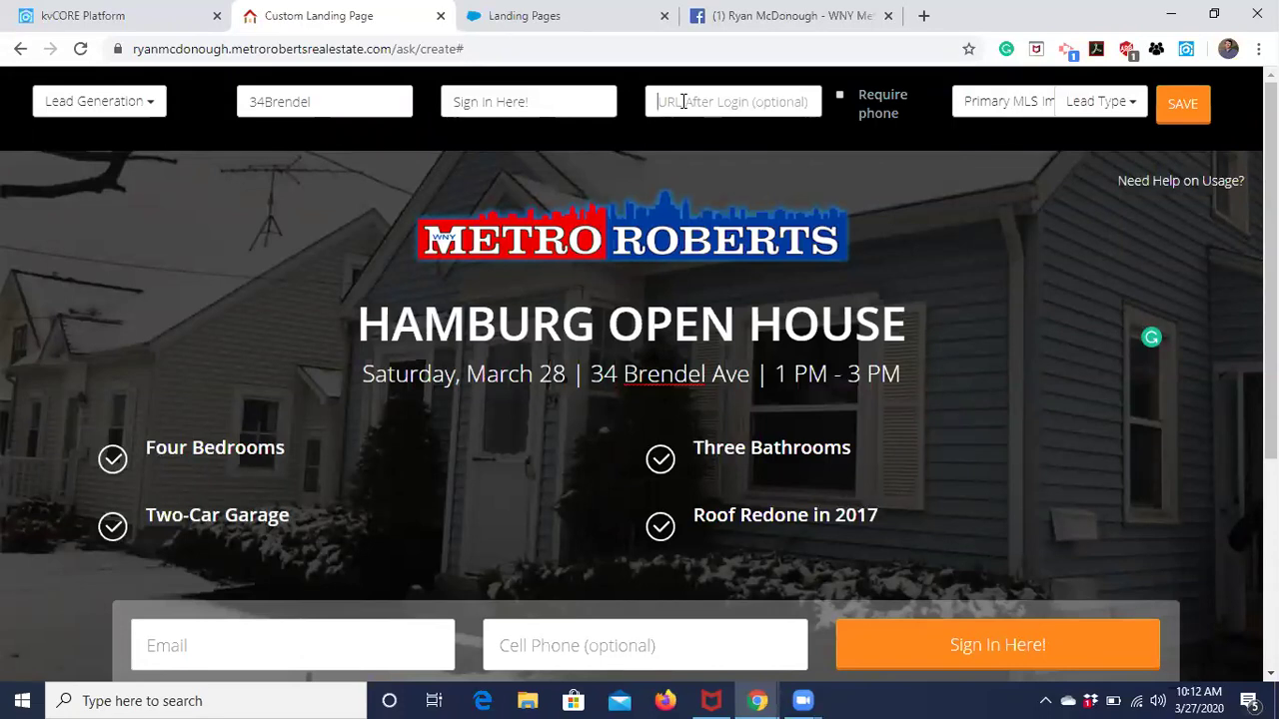
{"action": "scroll", "coordinate": [683, 101], "scroll_direction": "down", "scroll_amount": 1}
{"action": "scroll", "coordinate": [683, 100], "scroll_direction": "up", "scroll_amount": 1}
{"action": "left_click", "coordinate": [841, 97]}
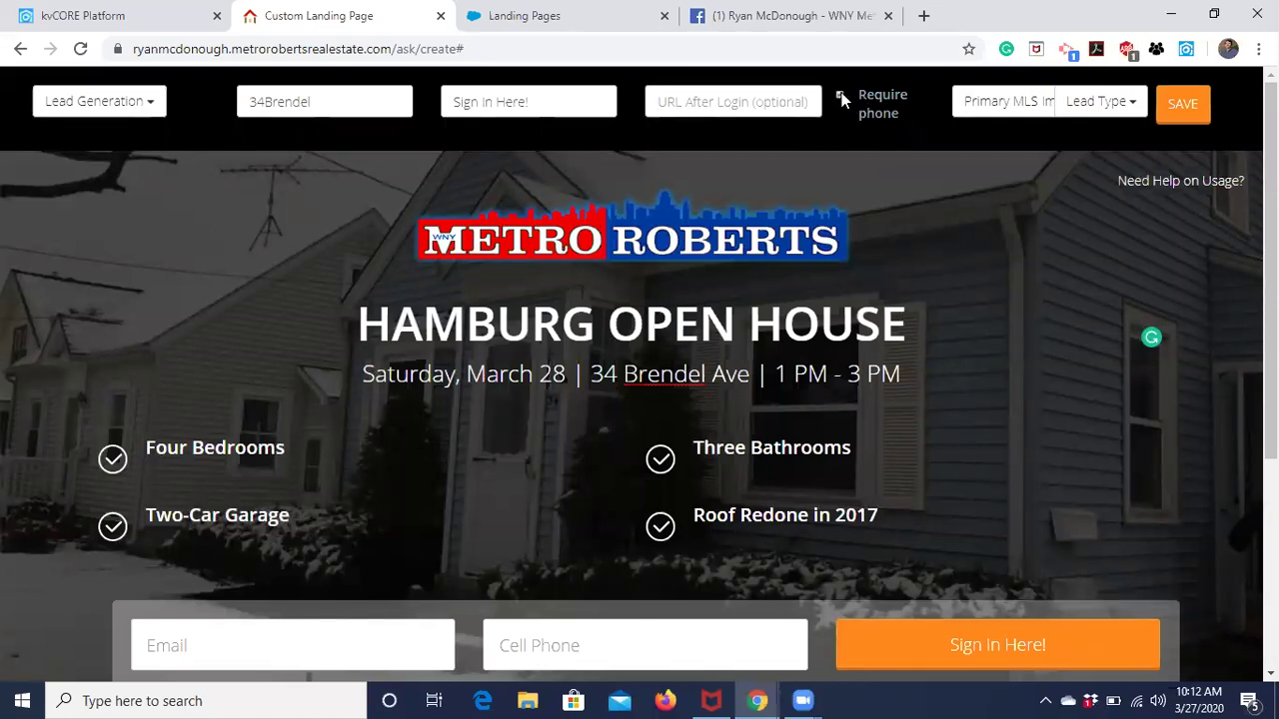
{"action": "scroll", "coordinate": [850, 128], "scroll_direction": "down", "scroll_amount": 2}
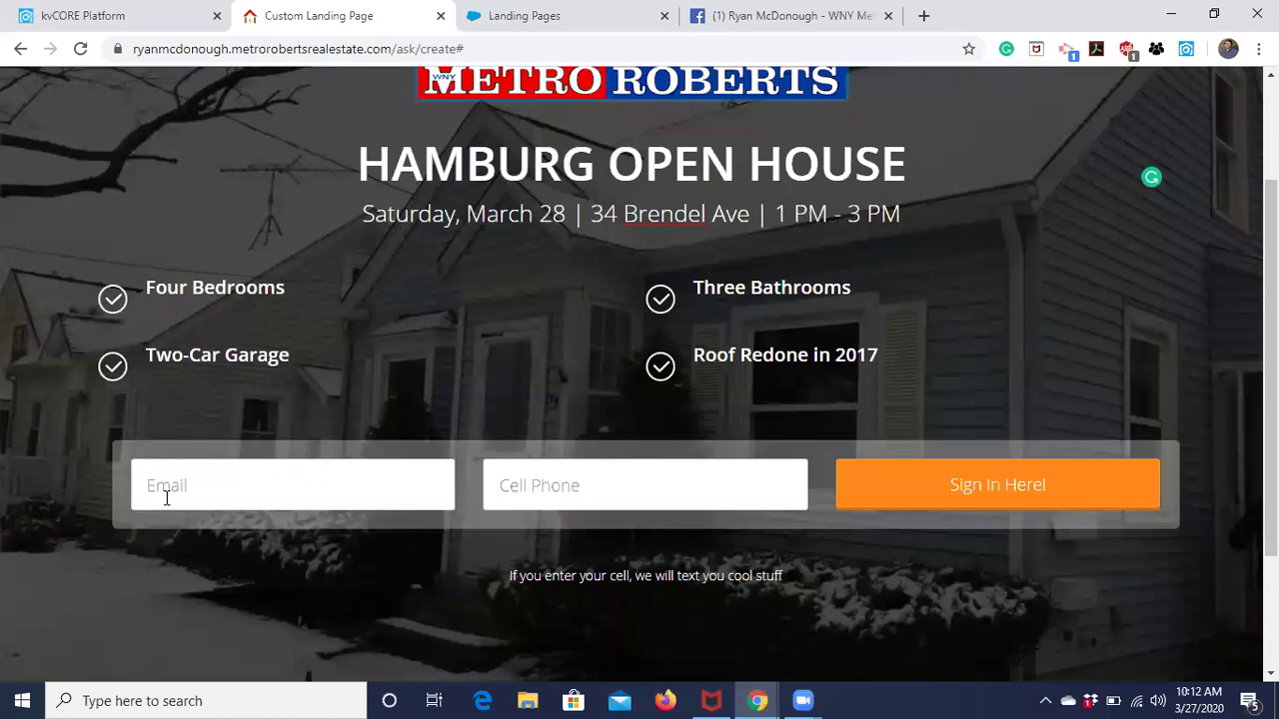
{"action": "scroll", "coordinate": [559, 482], "scroll_direction": "up", "scroll_amount": 2}
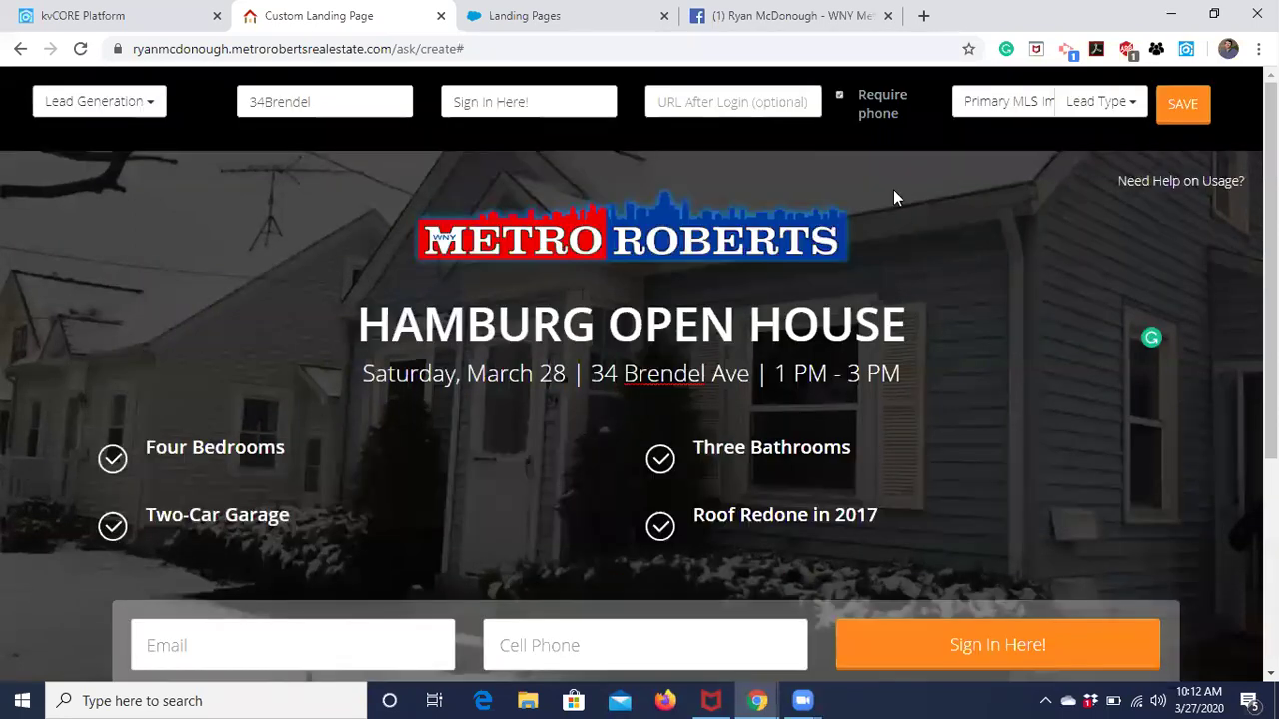
{"action": "left_click", "coordinate": [839, 94]}
{"action": "scroll", "coordinate": [842, 99], "scroll_direction": "down", "scroll_amount": 2}
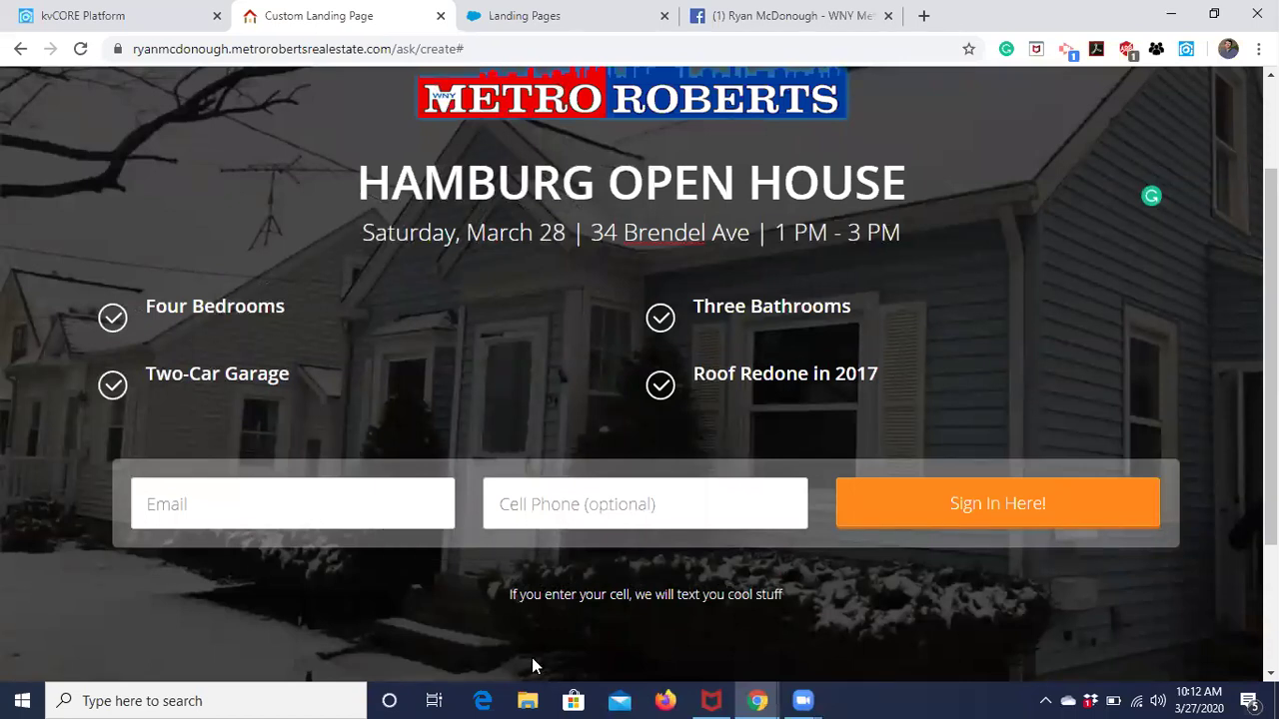
{"action": "scroll", "coordinate": [531, 658], "scroll_direction": "up", "scroll_amount": 2}
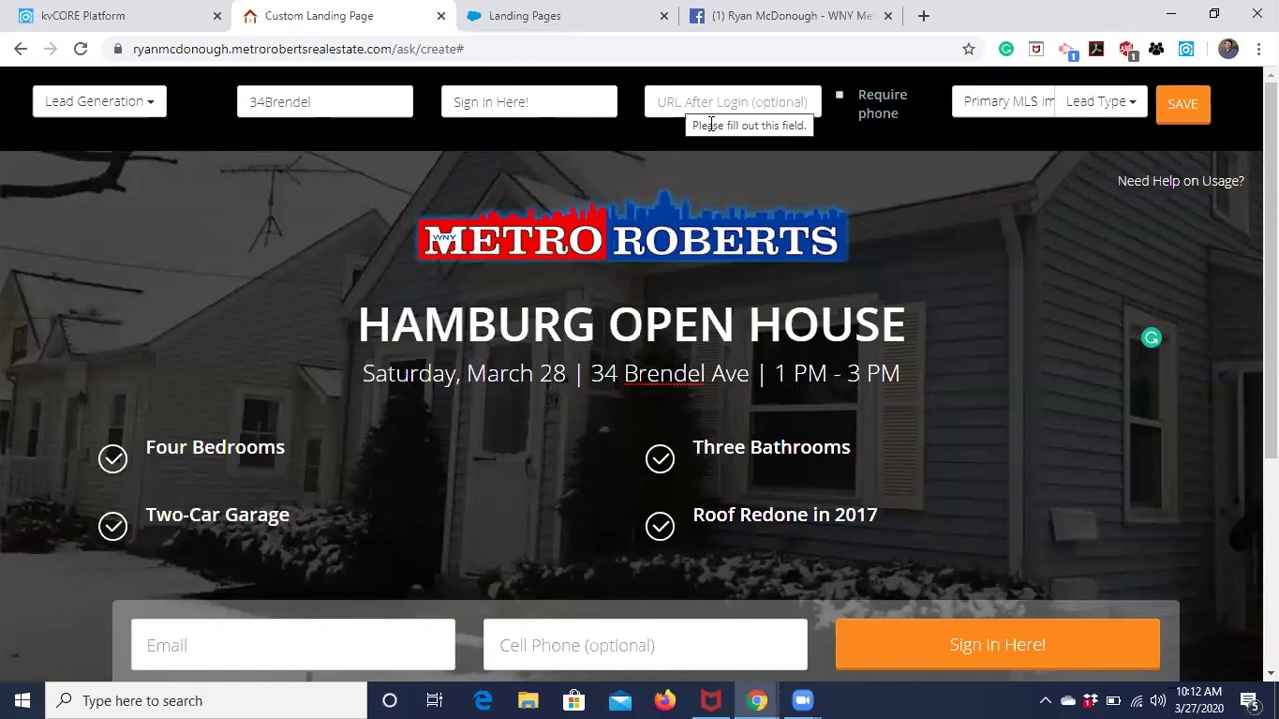
{"action": "scroll", "coordinate": [985, 523], "scroll_direction": "down", "scroll_amount": 1}
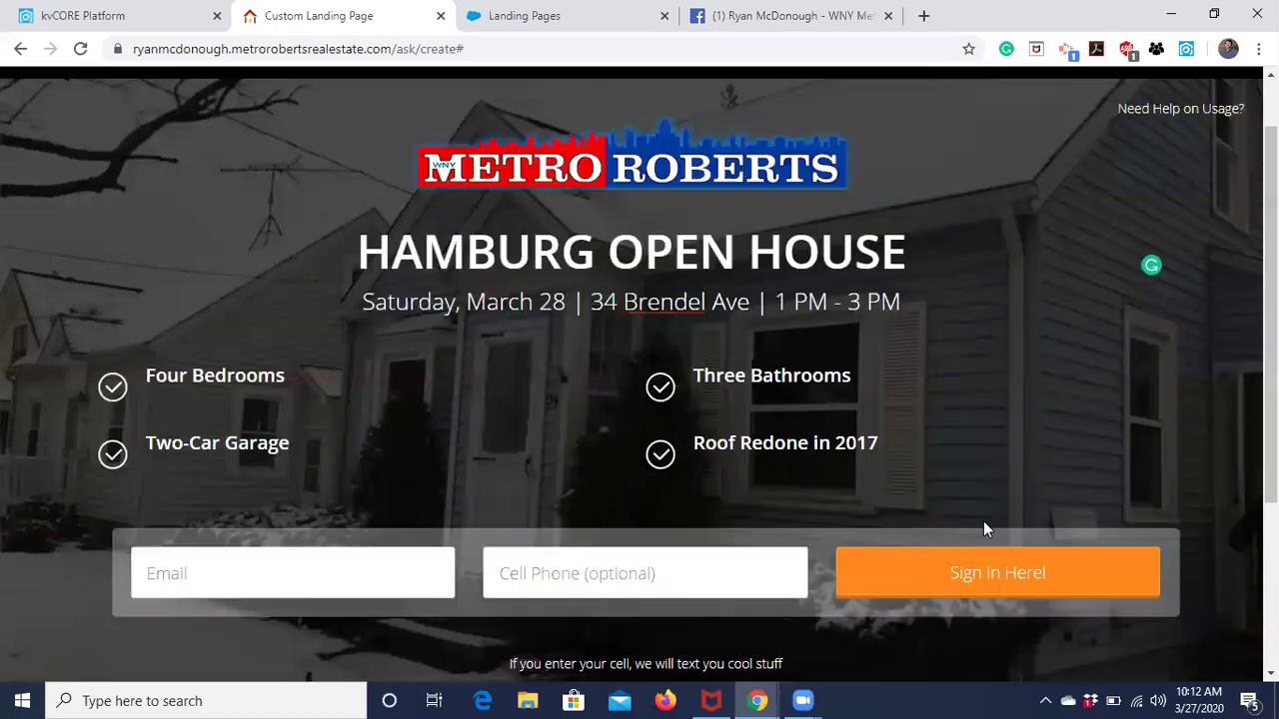
{"action": "scroll", "coordinate": [1038, 449], "scroll_direction": "up", "scroll_amount": 1}
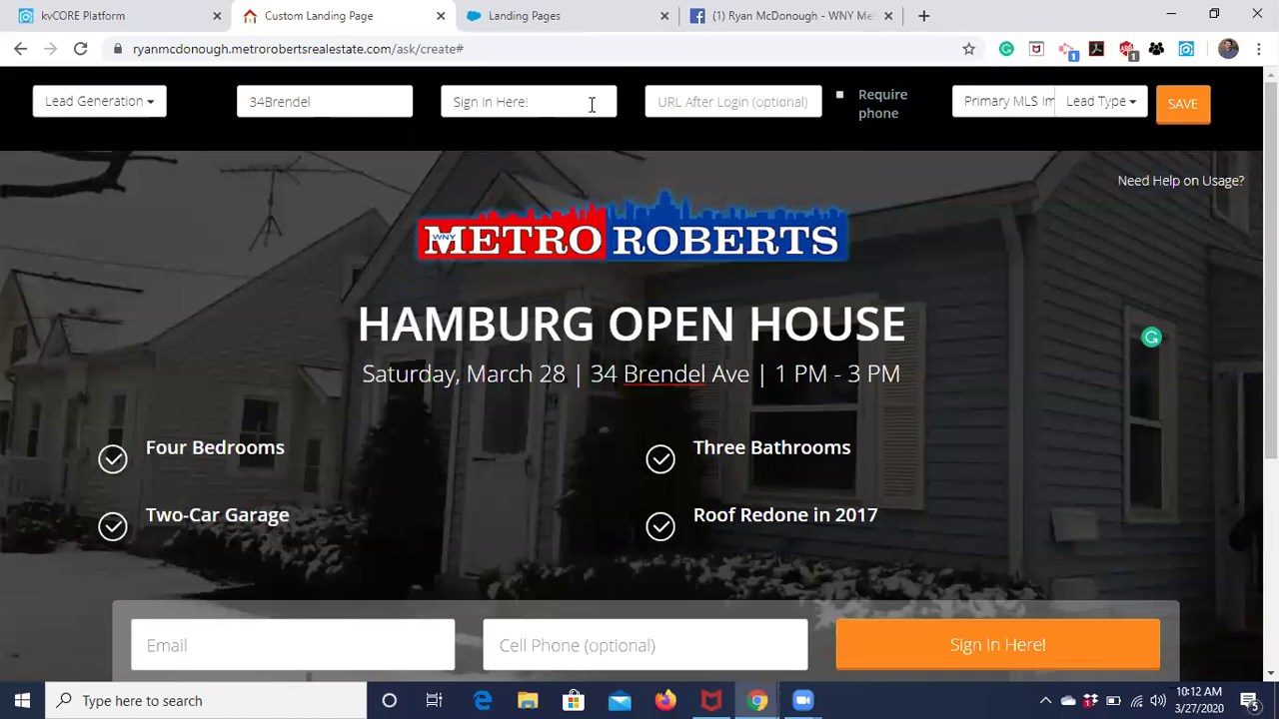
{"action": "left_click", "coordinate": [102, 16]}
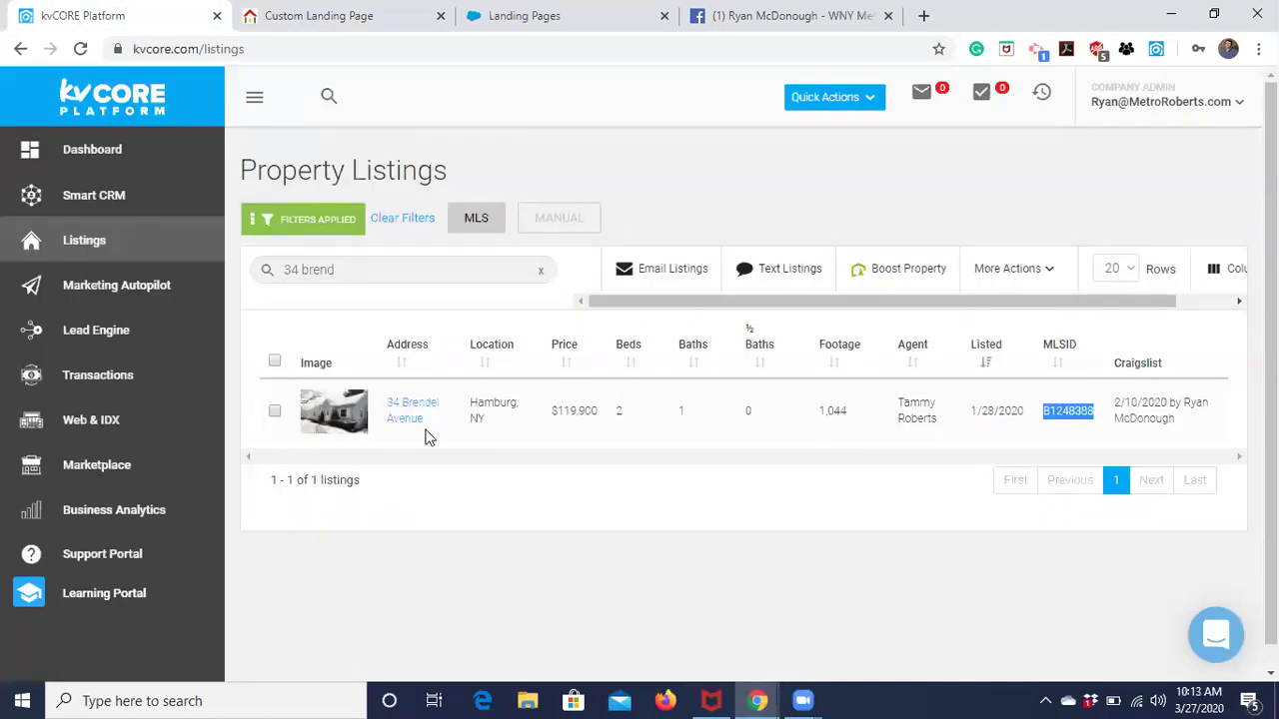
{"action": "left_click", "coordinate": [399, 415]}
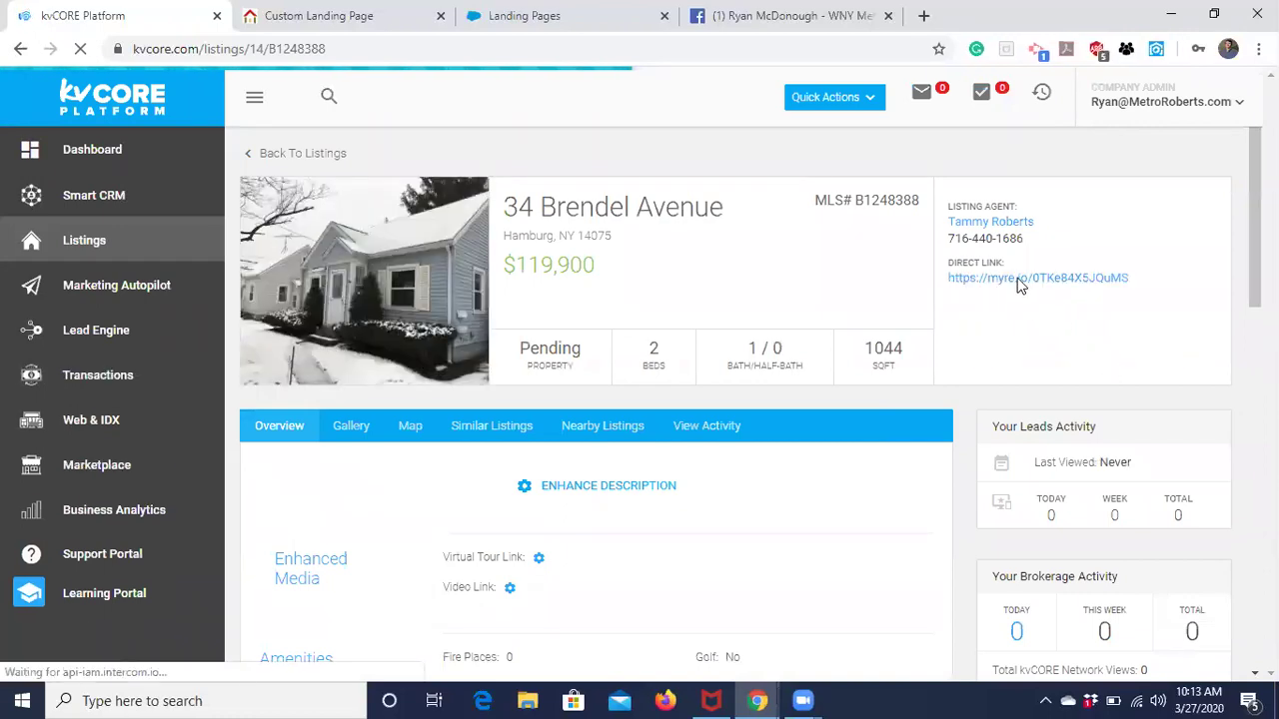
{"action": "right_click", "coordinate": [1026, 284]}
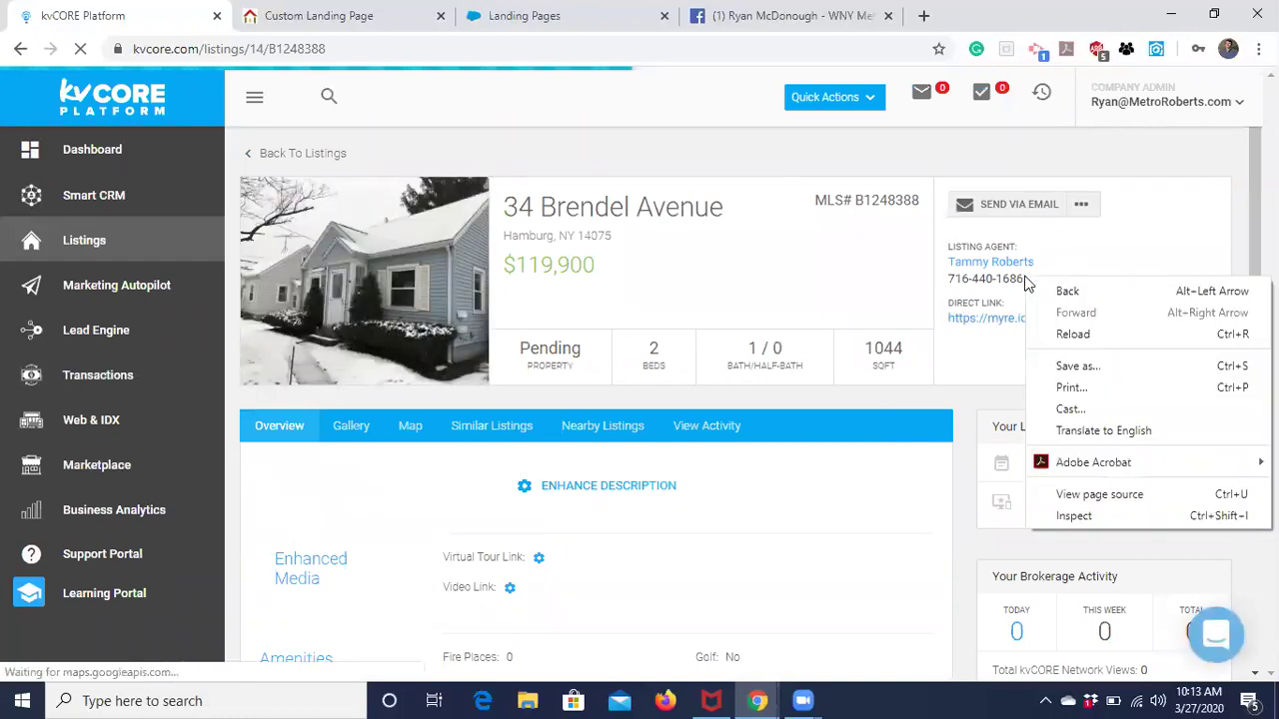
{"action": "left_click", "coordinate": [985, 359]}
{"action": "right_click", "coordinate": [1006, 326]}
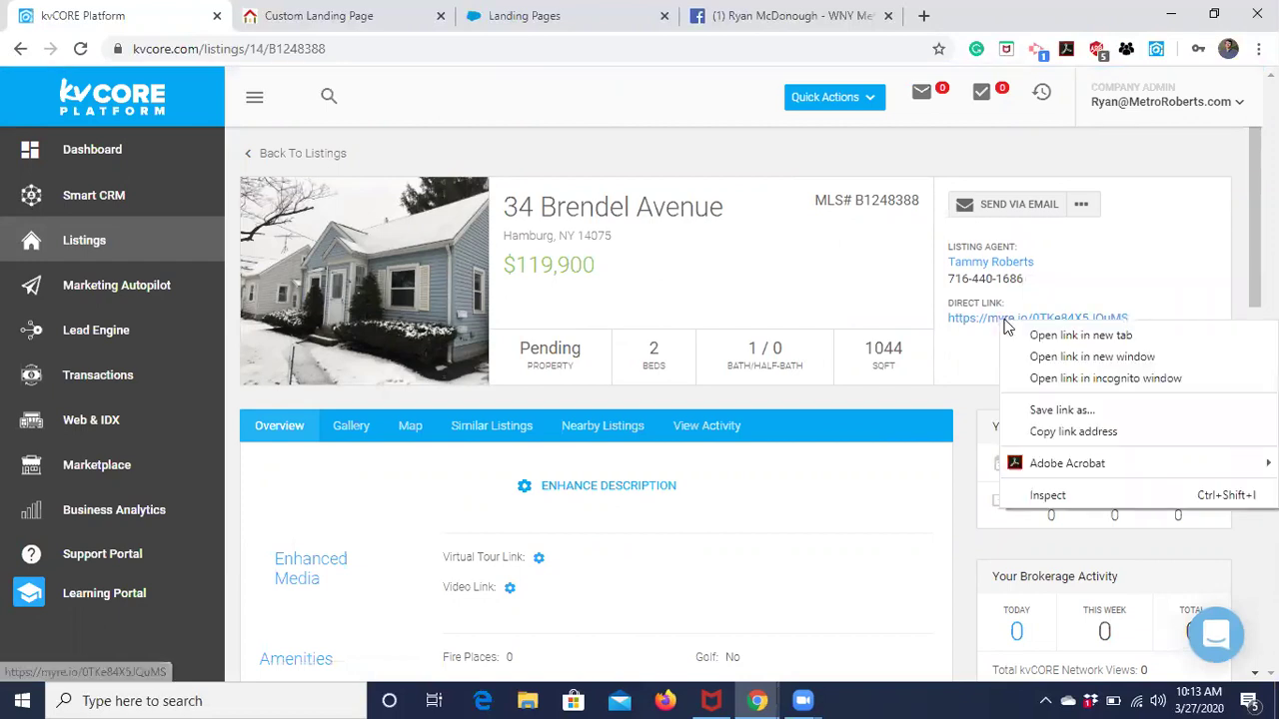
{"action": "left_click", "coordinate": [1072, 428]}
{"action": "left_click", "coordinate": [376, 28]}
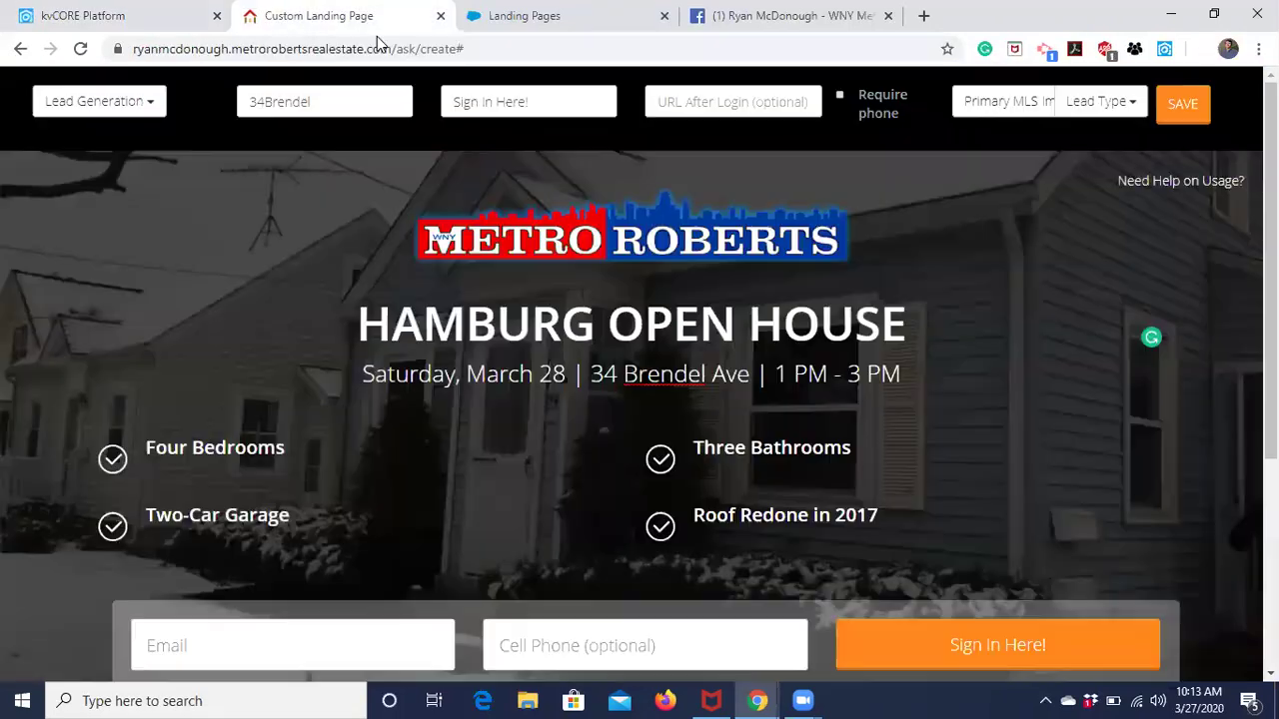
Paste the copied myre.io listing link into the URL After Login field.
{"action": "left_click", "coordinate": [727, 102]}
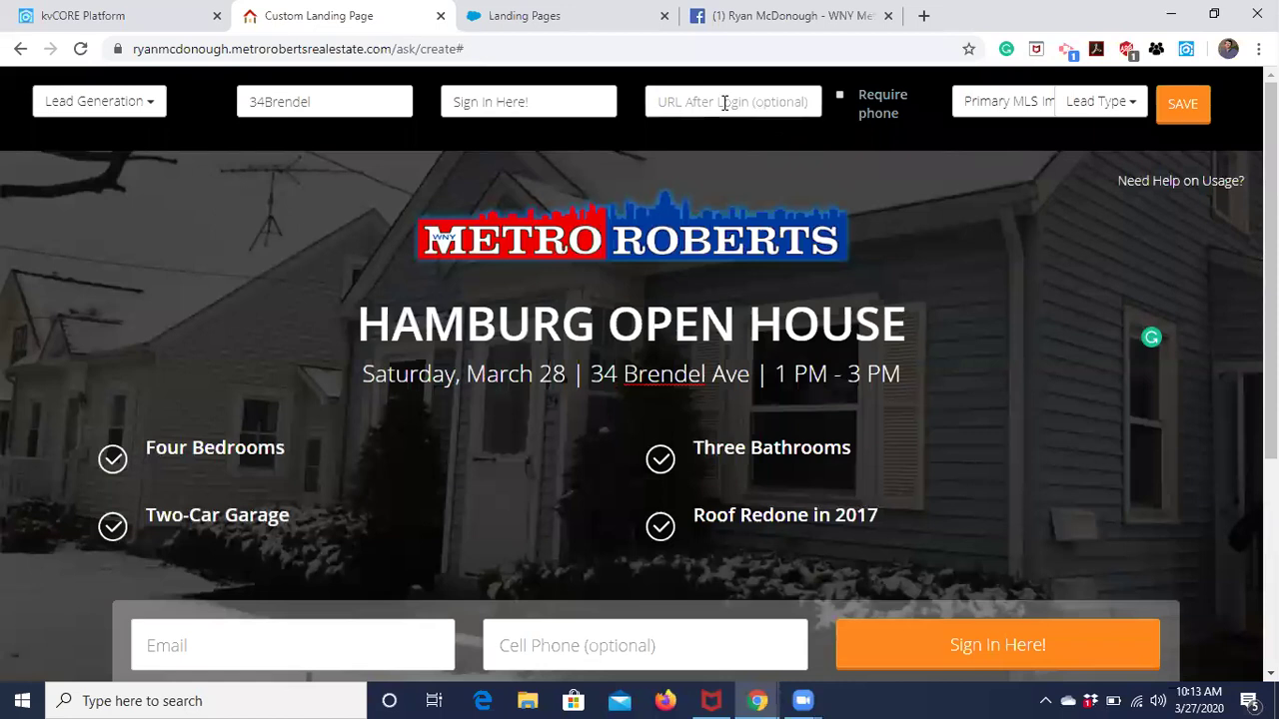
{"action": "key", "text": "ctrl+v"}
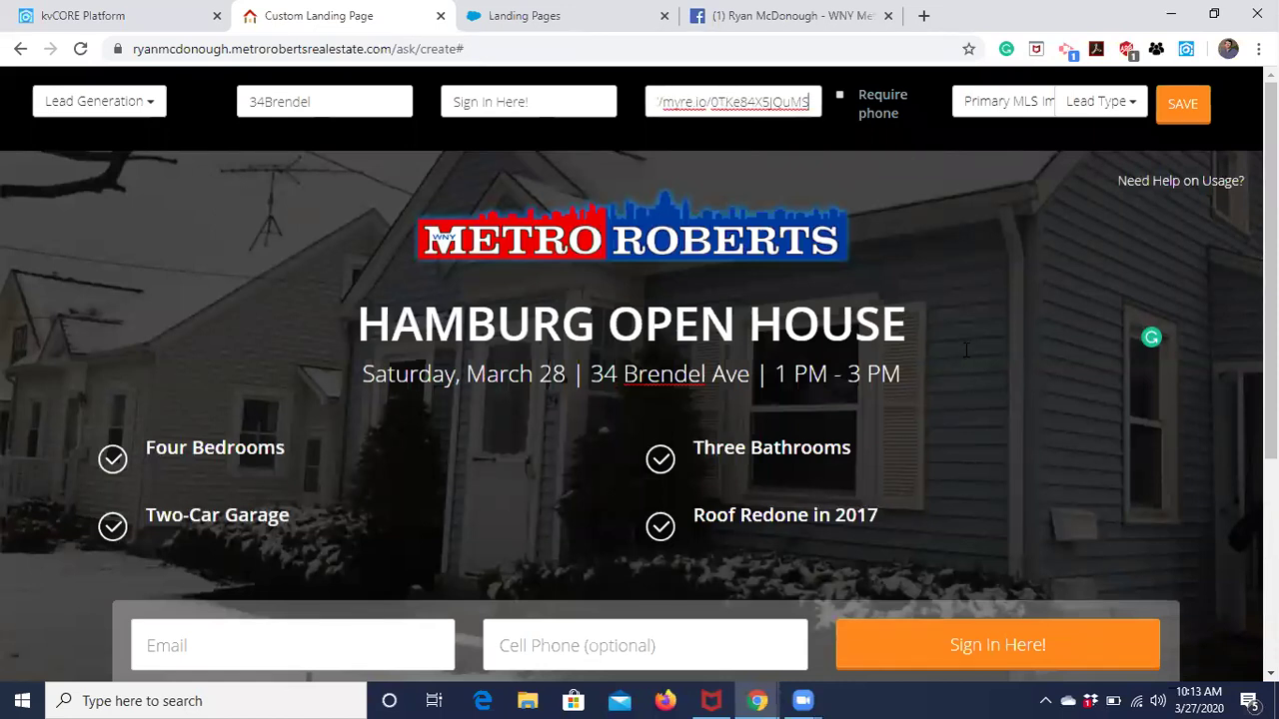
{"action": "mouse_move", "coordinate": [1162, 340]}
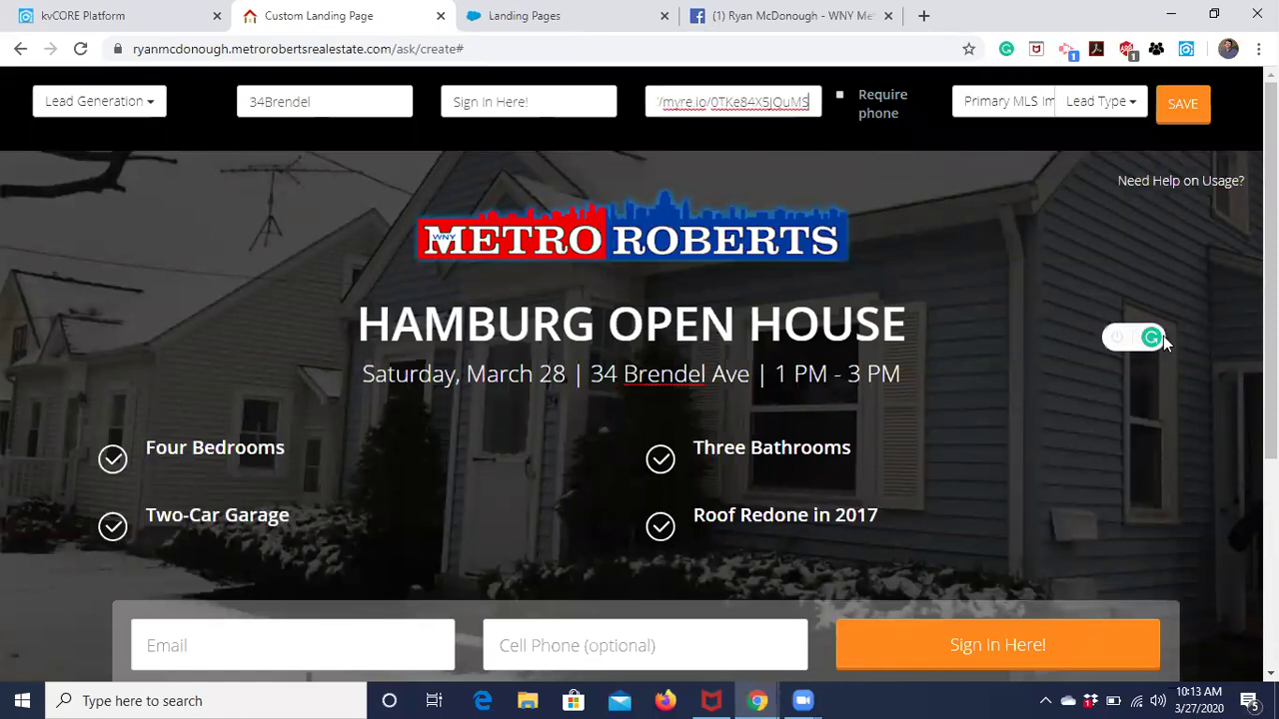
{"action": "scroll", "coordinate": [997, 184], "scroll_direction": "down", "scroll_amount": 1}
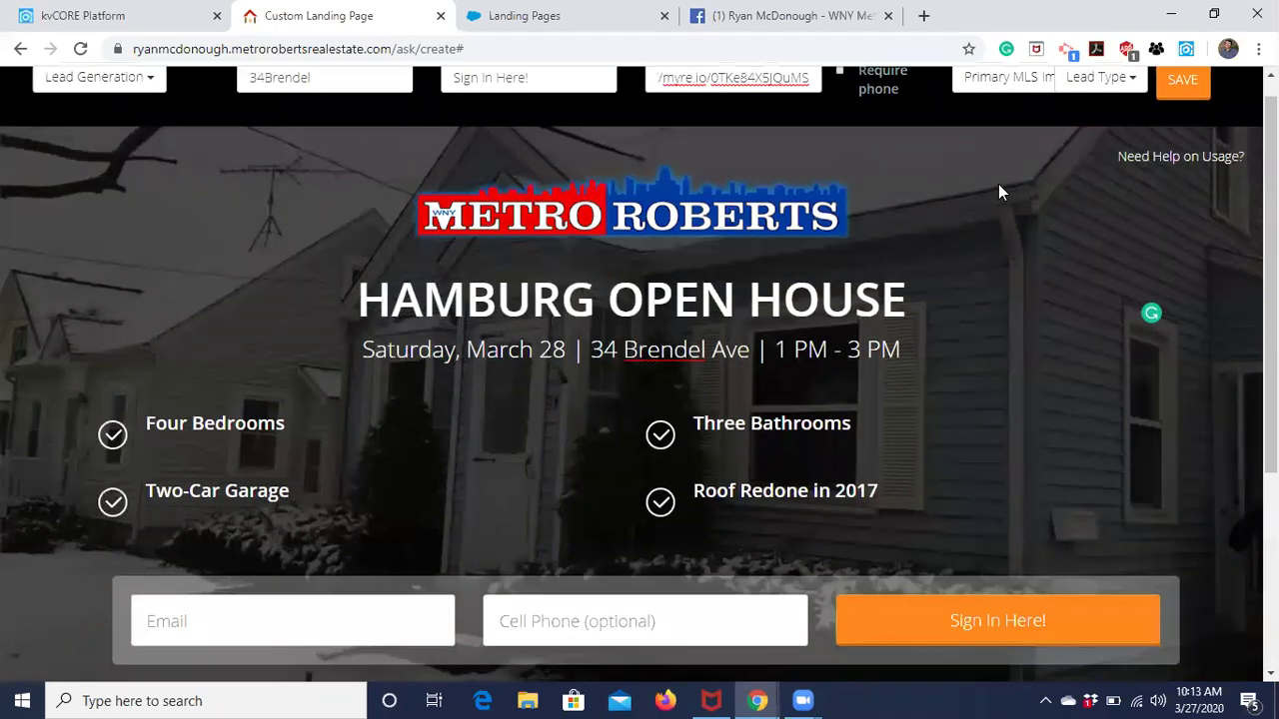
{"action": "scroll", "coordinate": [533, 330], "scroll_direction": "down", "scroll_amount": 2}
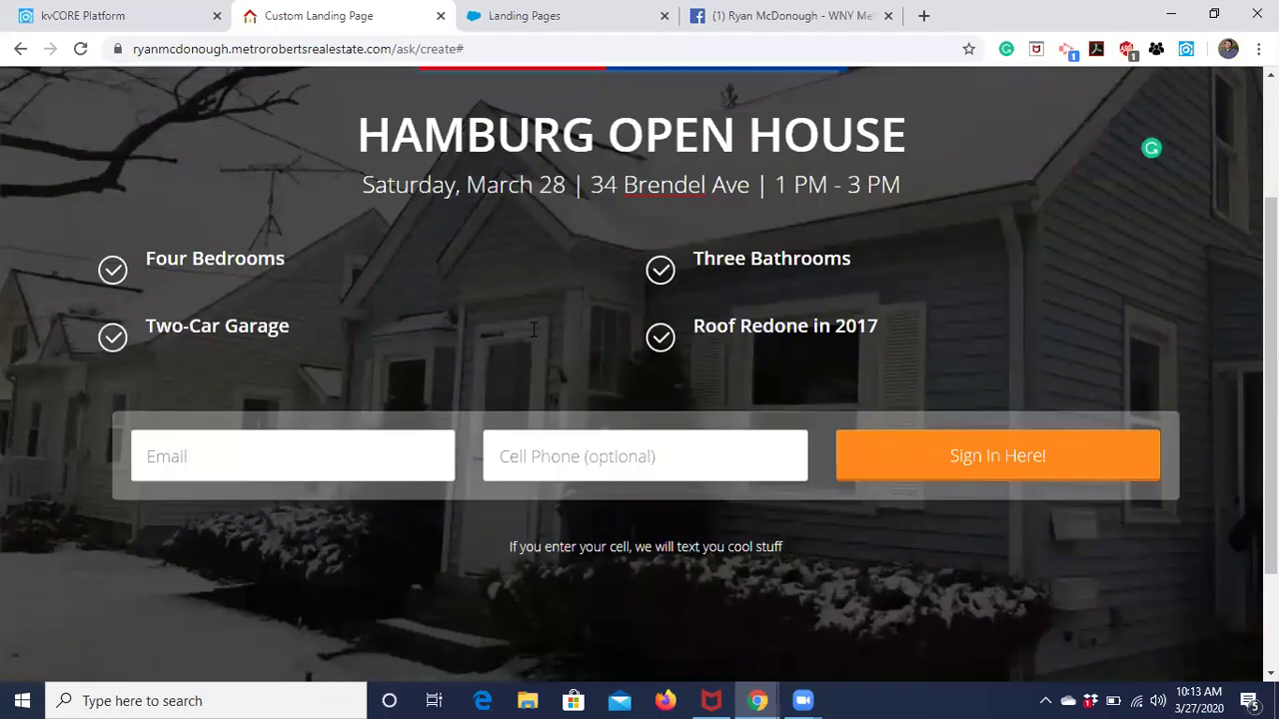
{"action": "scroll", "coordinate": [533, 329], "scroll_direction": "down", "scroll_amount": 1}
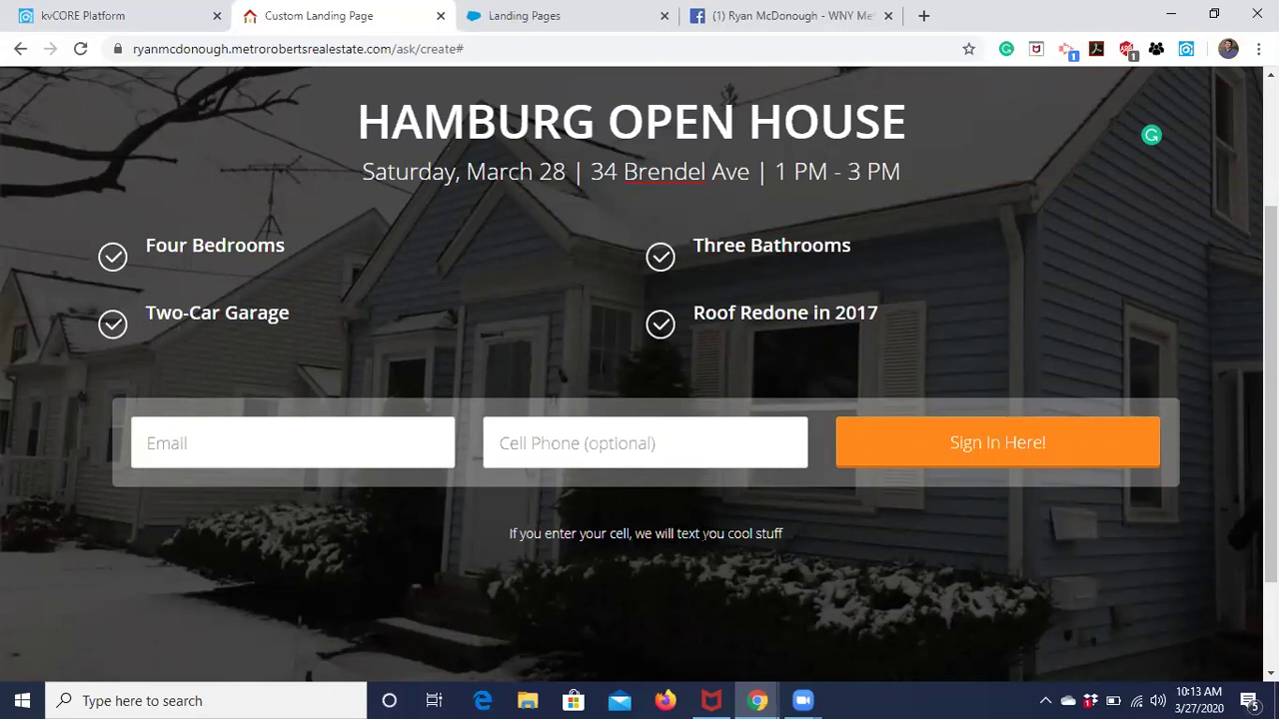
{"action": "scroll", "coordinate": [722, 609], "scroll_direction": "up", "scroll_amount": 2}
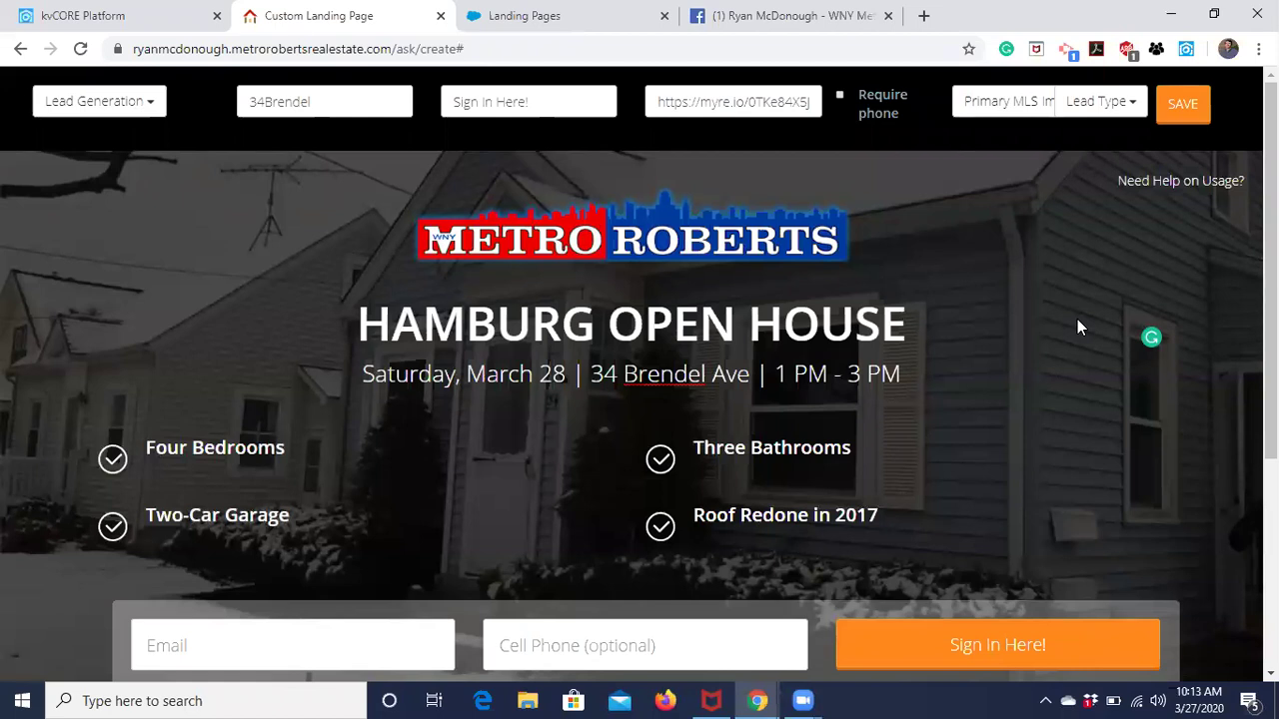
Save and publish the Hamburg Open House page, then copy its live URL.
{"action": "left_click", "coordinate": [1185, 106]}
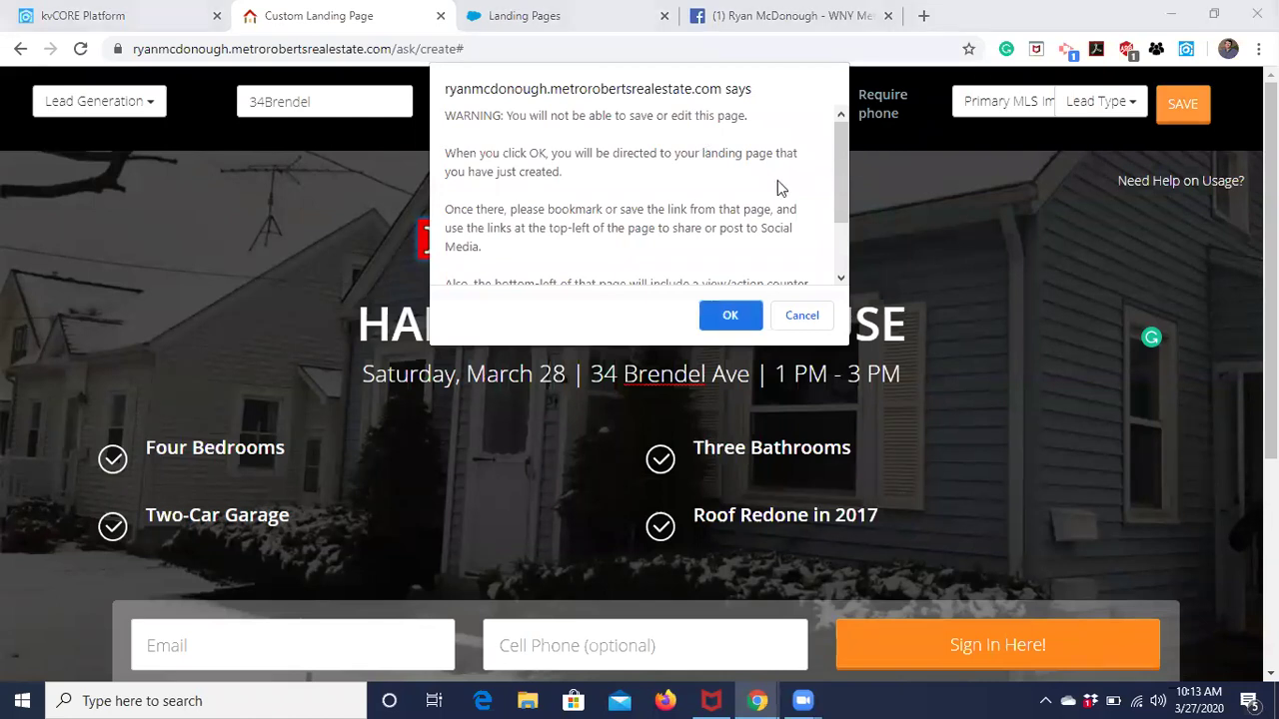
{"action": "left_click", "coordinate": [734, 315]}
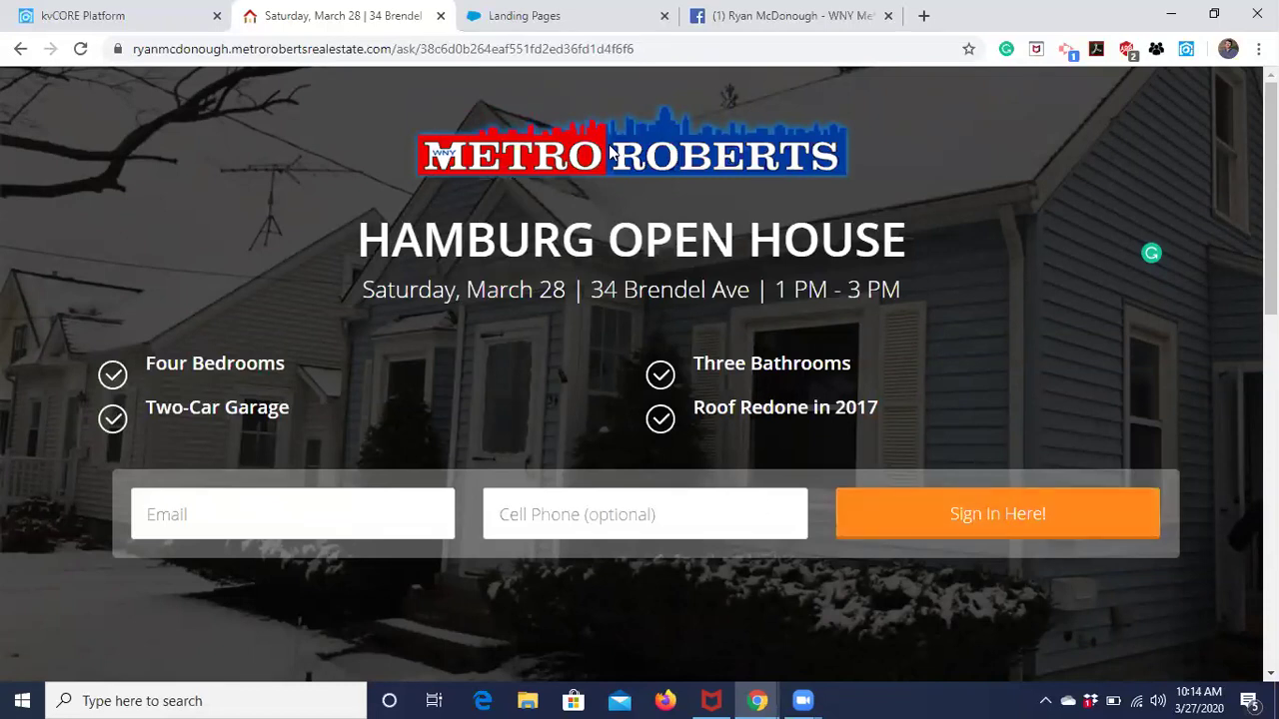
{"action": "left_click", "coordinate": [398, 50]}
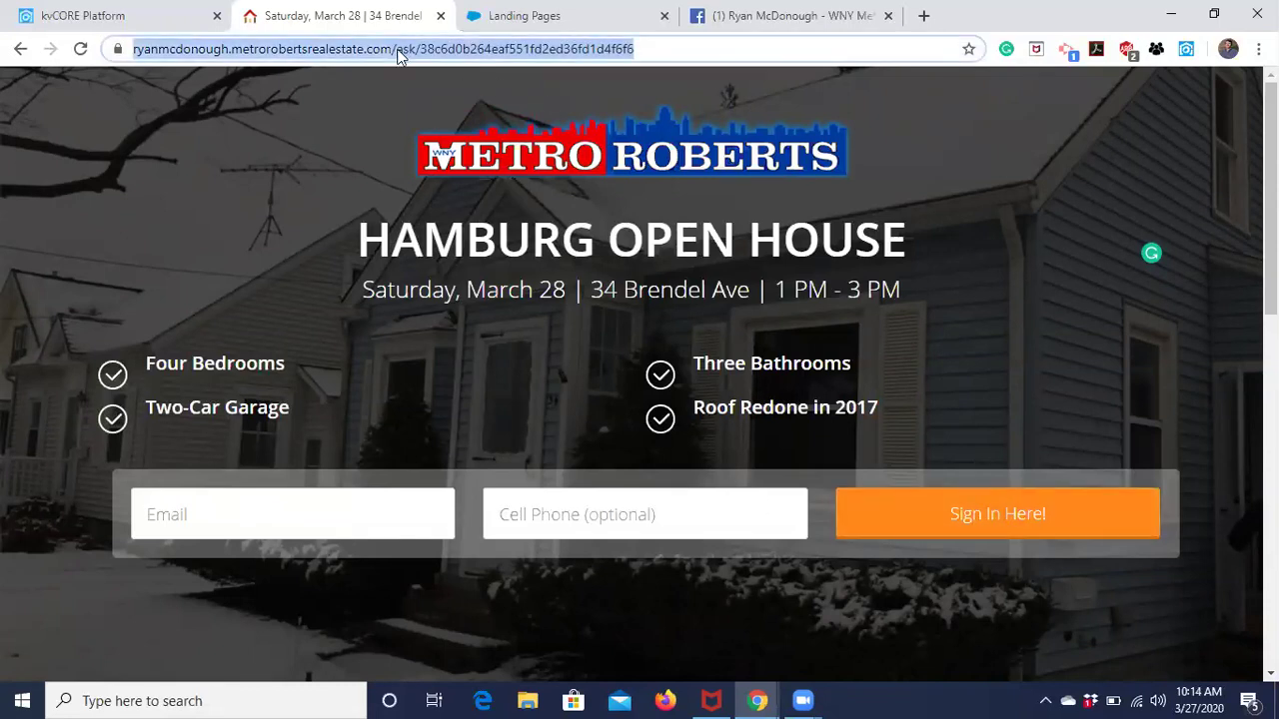
{"action": "right_click", "coordinate": [398, 54]}
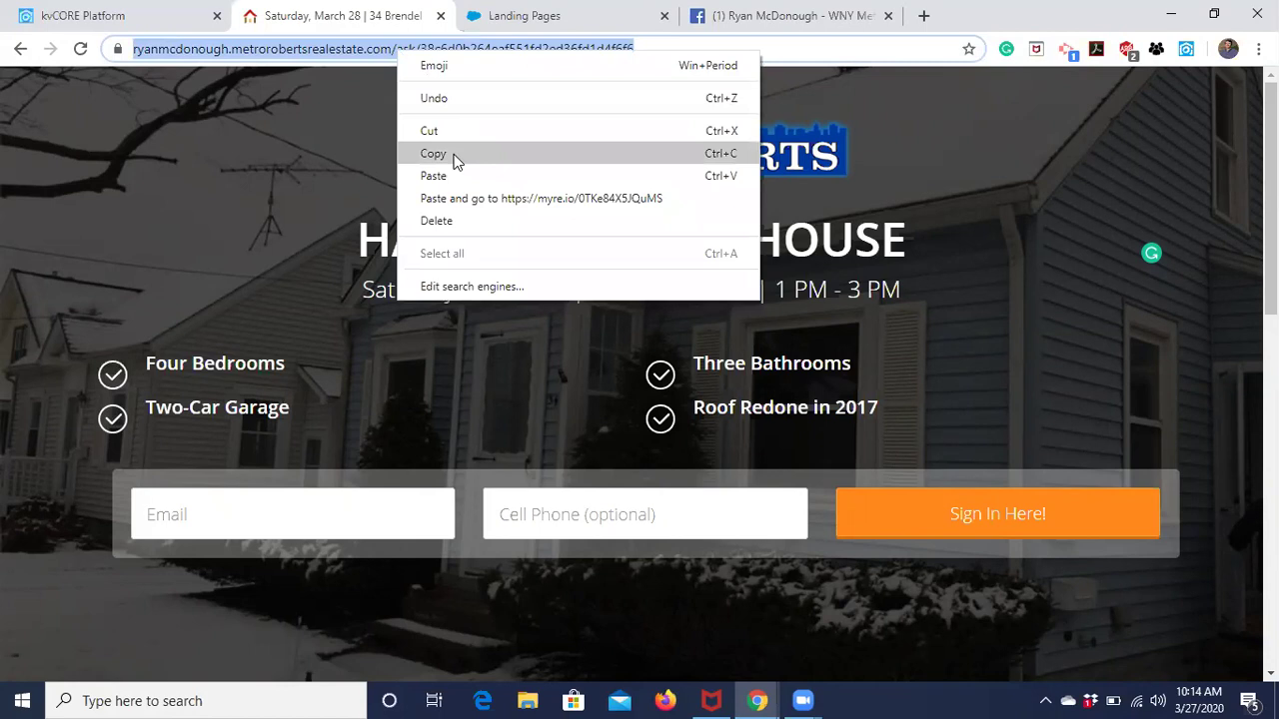
{"action": "left_click", "coordinate": [451, 156]}
Paste the landing page link into a new page post, keeping only its preview.
{"action": "left_click", "coordinate": [807, 28]}
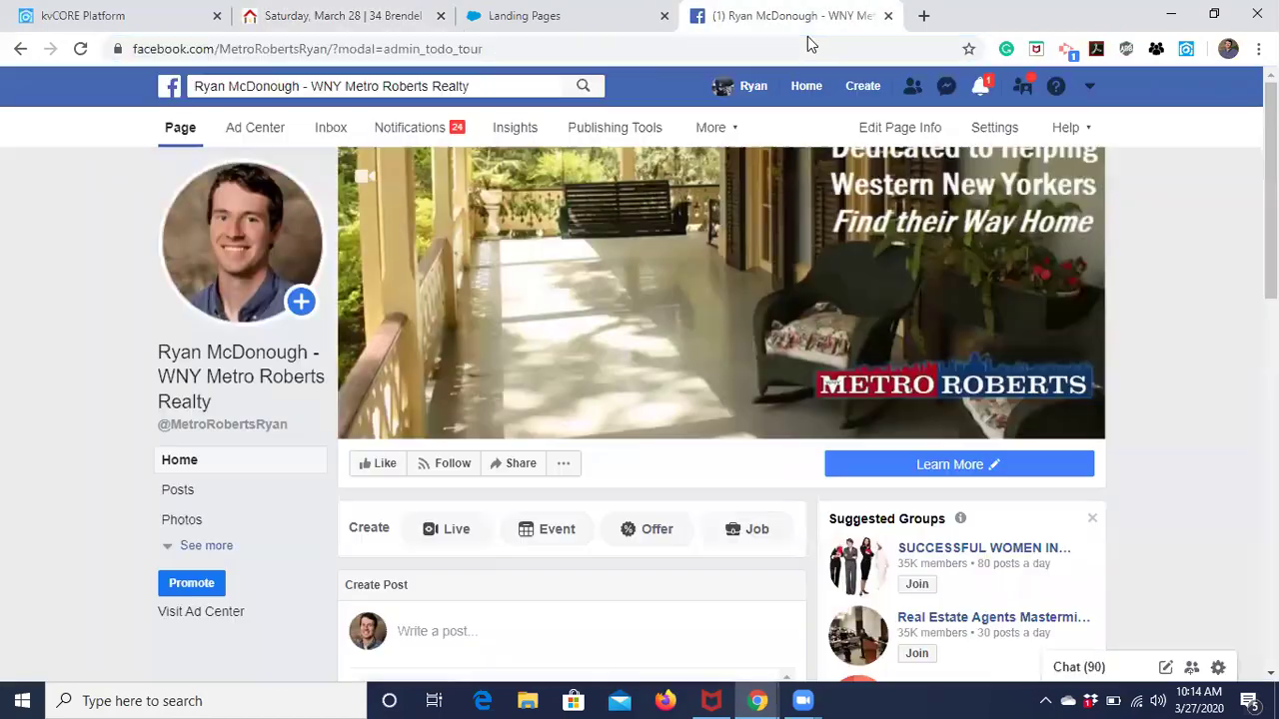
{"action": "scroll", "coordinate": [595, 524], "scroll_direction": "down", "scroll_amount": 1}
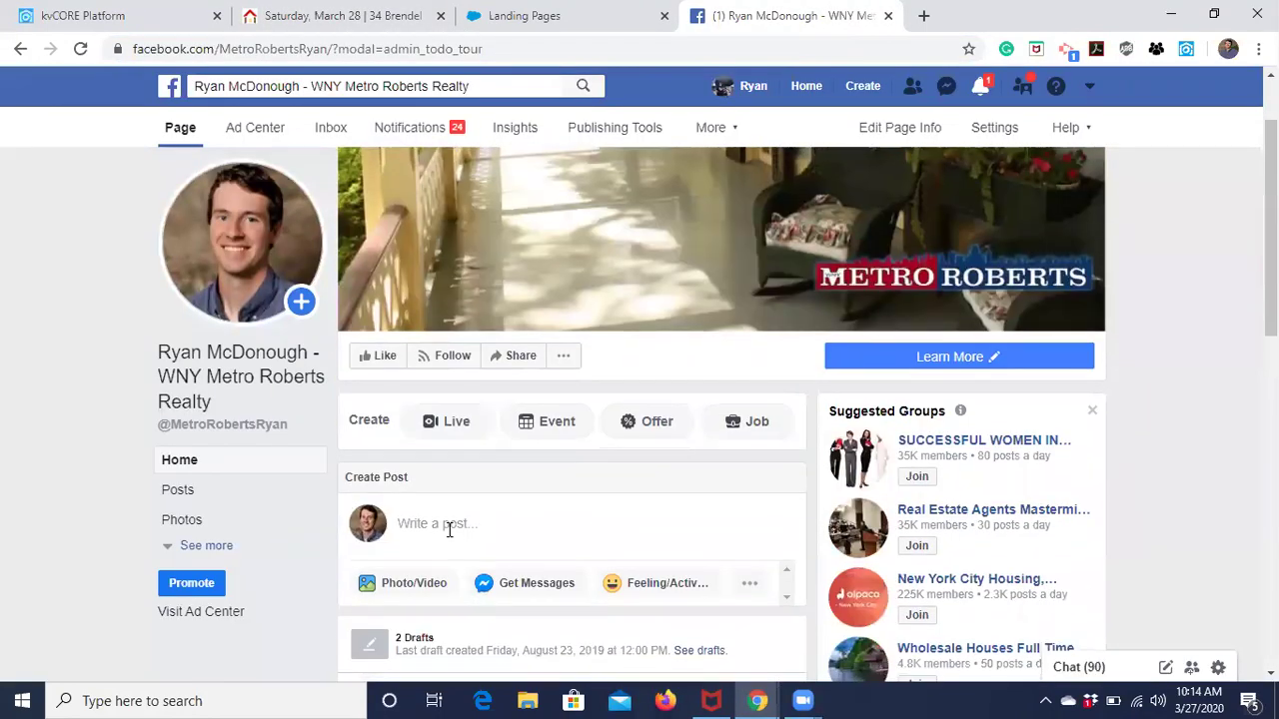
{"action": "left_click", "coordinate": [449, 526]}
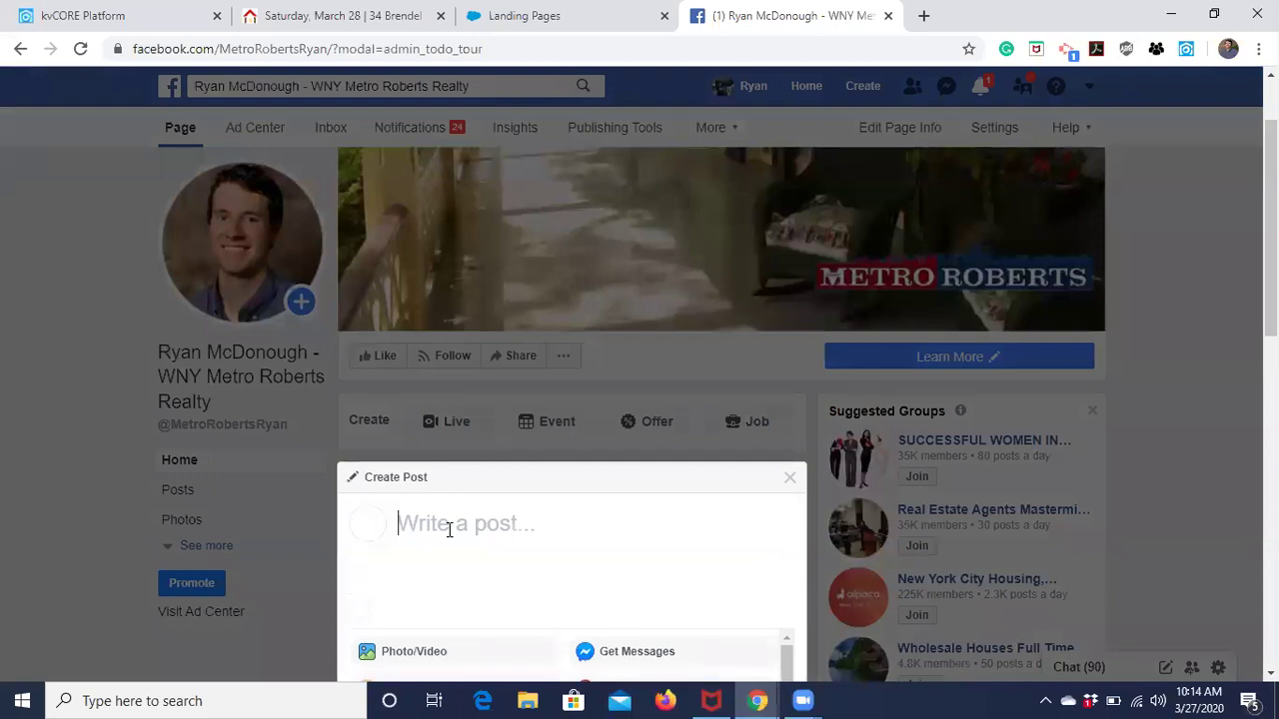
{"action": "key", "text": "ctrl+v"}
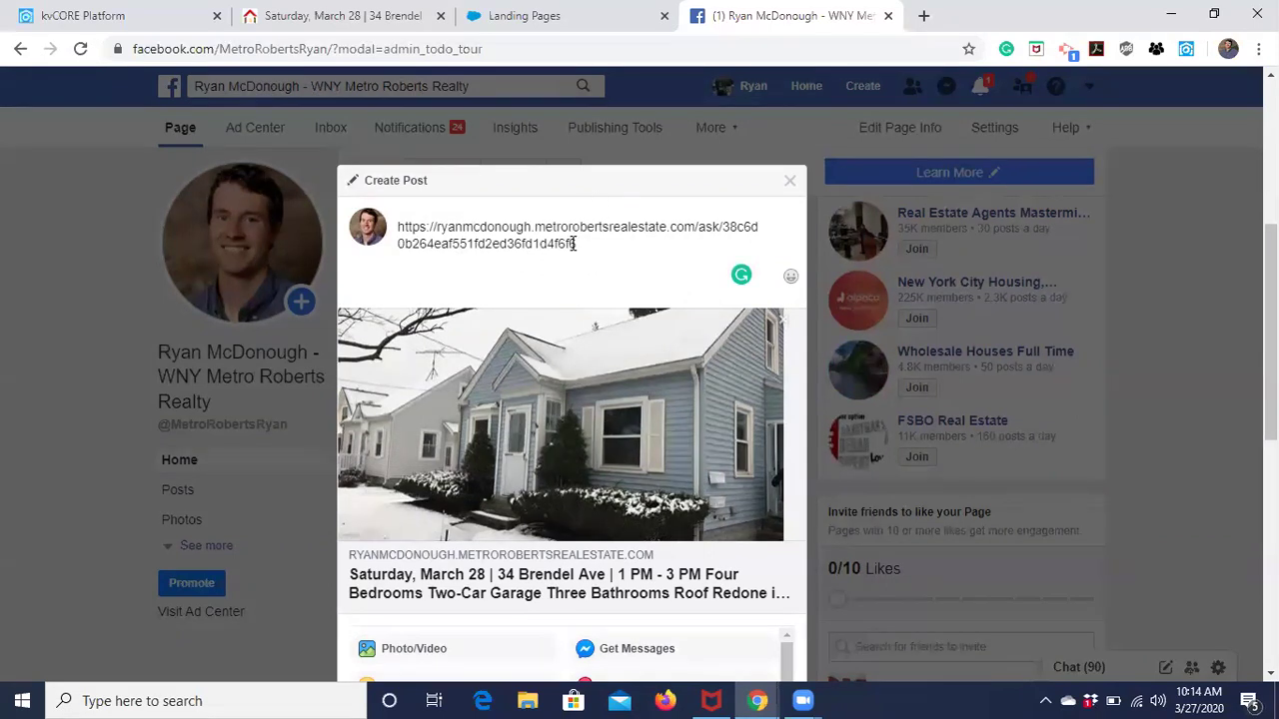
{"action": "left_click_drag", "start_coordinate": [577, 244], "coordinate": [387, 224]}
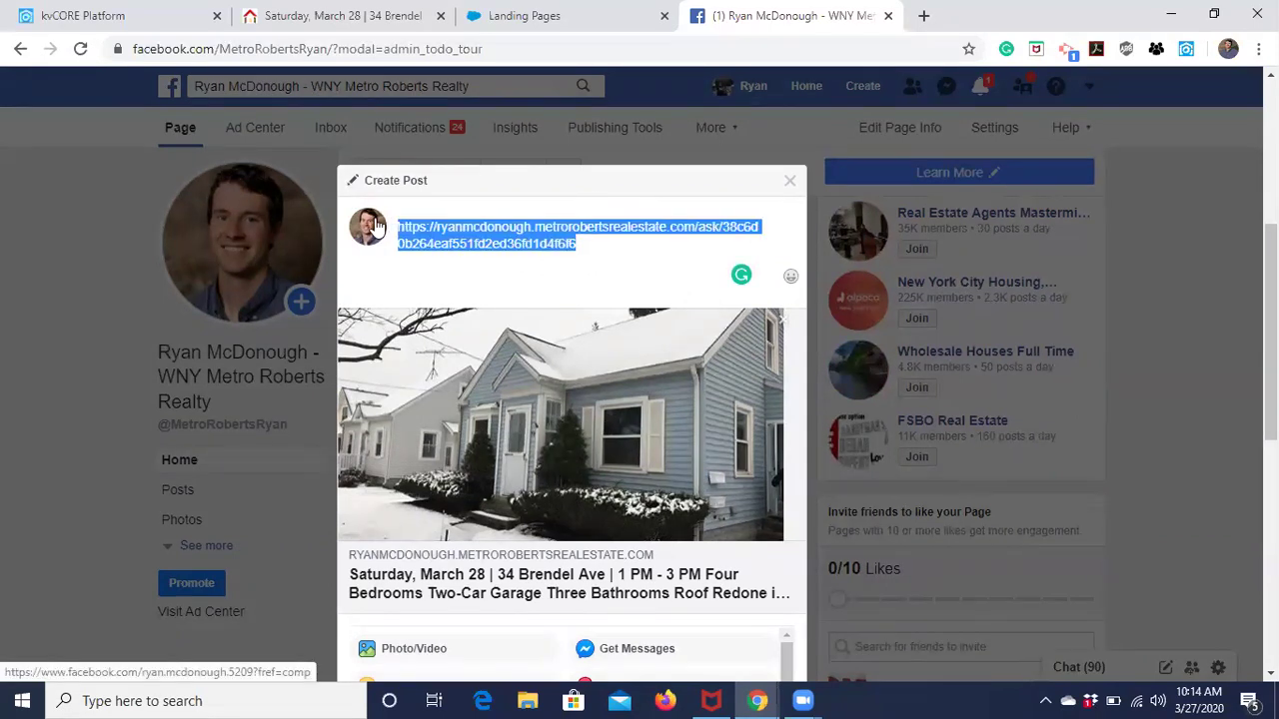
{"action": "key", "text": "BackSpace"}
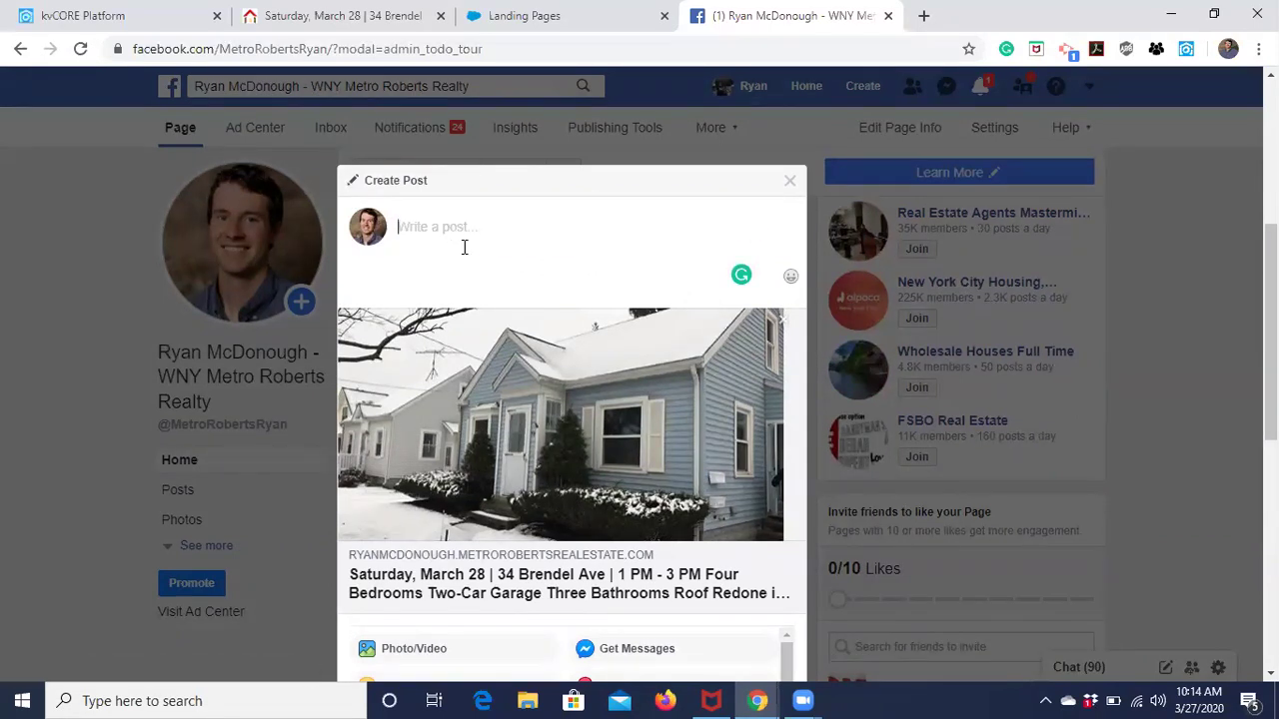
Caption the post 'Open house Saturday, 1-3 PM! Sign in early and take a virtual tour below'.
{"action": "type", "text": "Open House"}
{"action": "key", "text": "BackSpace"}
{"action": "key", "text": "BackSpace"}
{"action": "key", "text": "BackSpace"}
{"action": "key", "text": "BackSpace"}
{"action": "key", "text": "BackSpace"}
{"action": "type", "text": "hhous"}
{"action": "key", "text": "BackSpace"}
{"action": "key", "text": "BackSpace"}
{"action": "key", "text": "BackSpace"}
{"action": "key", "text": "BackSpace"}
{"action": "type", "text": "ouse Saturday, 1-3 PM! "}
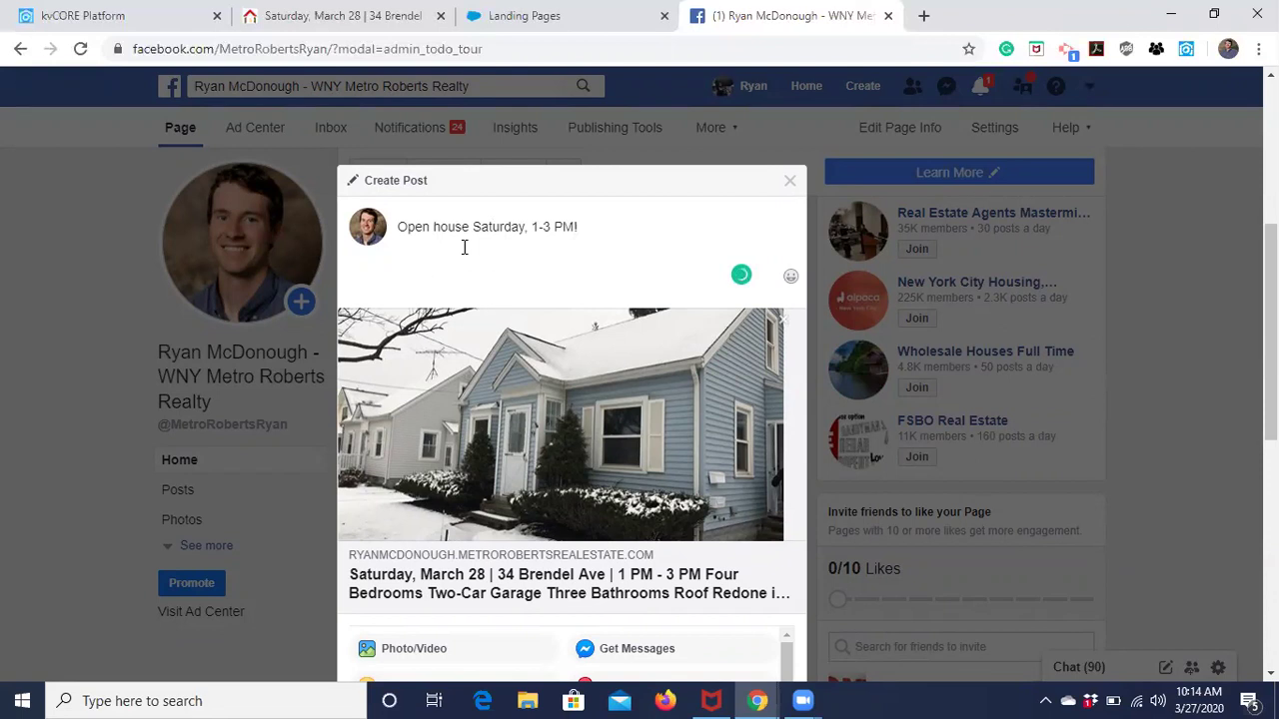
{"action": "type", "text": "Sign in ear"}
{"action": "type", "text": "ly and"}
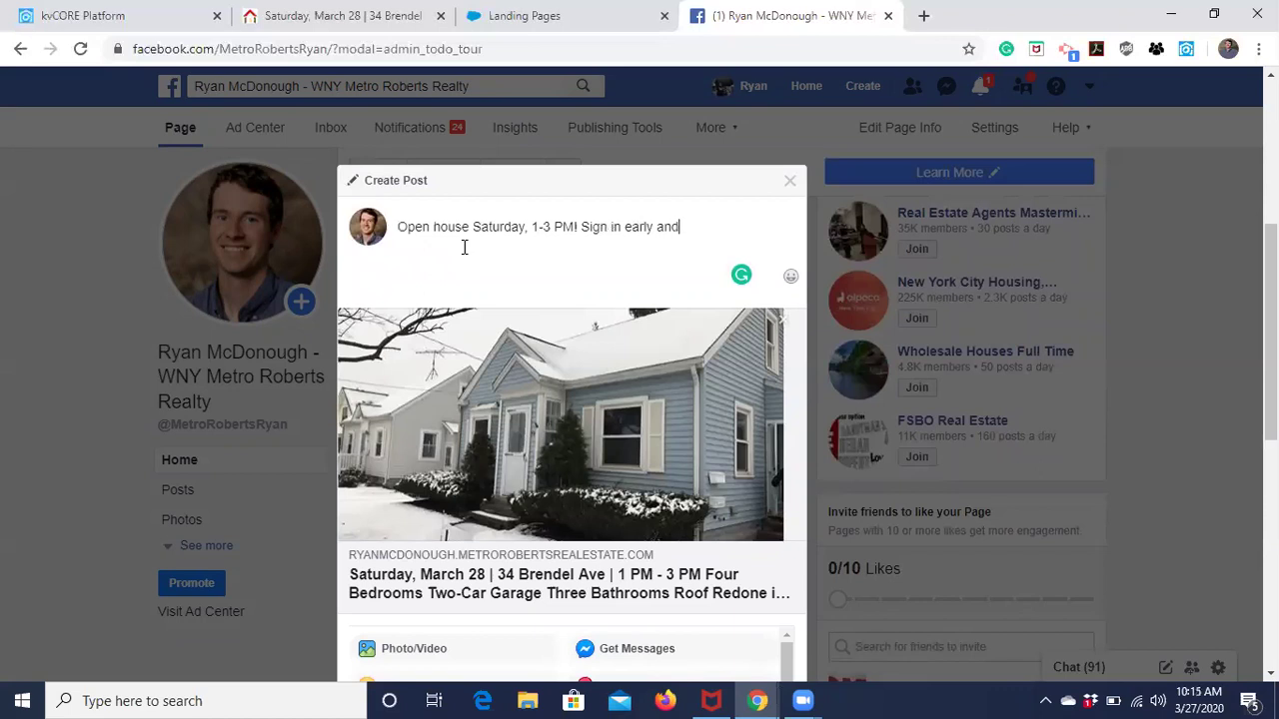
{"action": "type", "text": " take a virtual tour below!"}
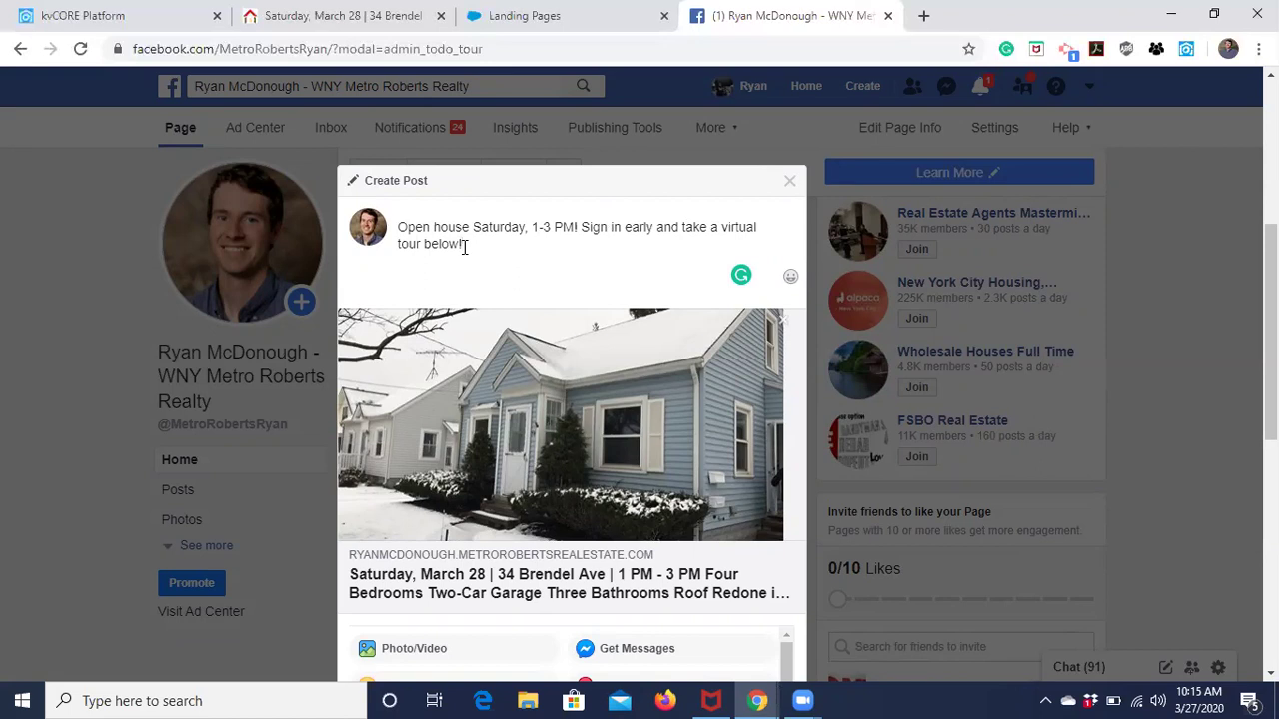
Replace 'take a virtual tour below!' with 'read more about it below!' in the caption.
{"action": "left_click", "coordinate": [329, 15]}
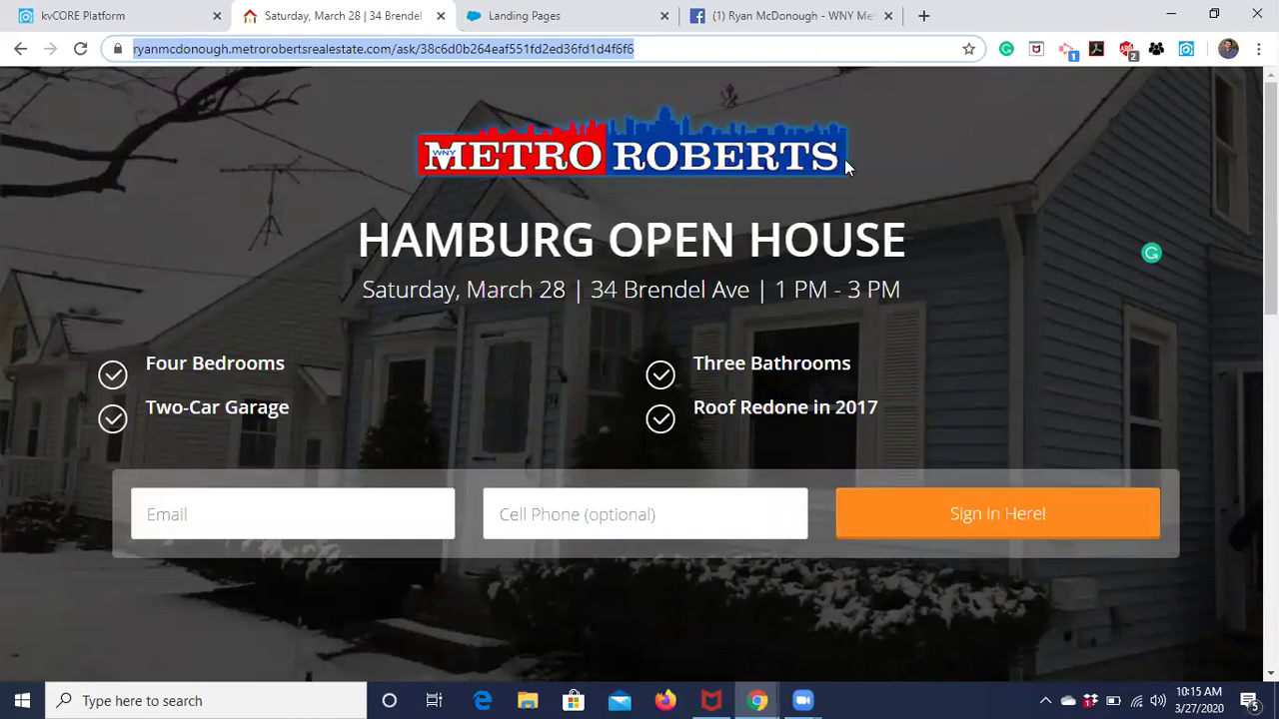
{"action": "key", "text": "ctrl+4"}
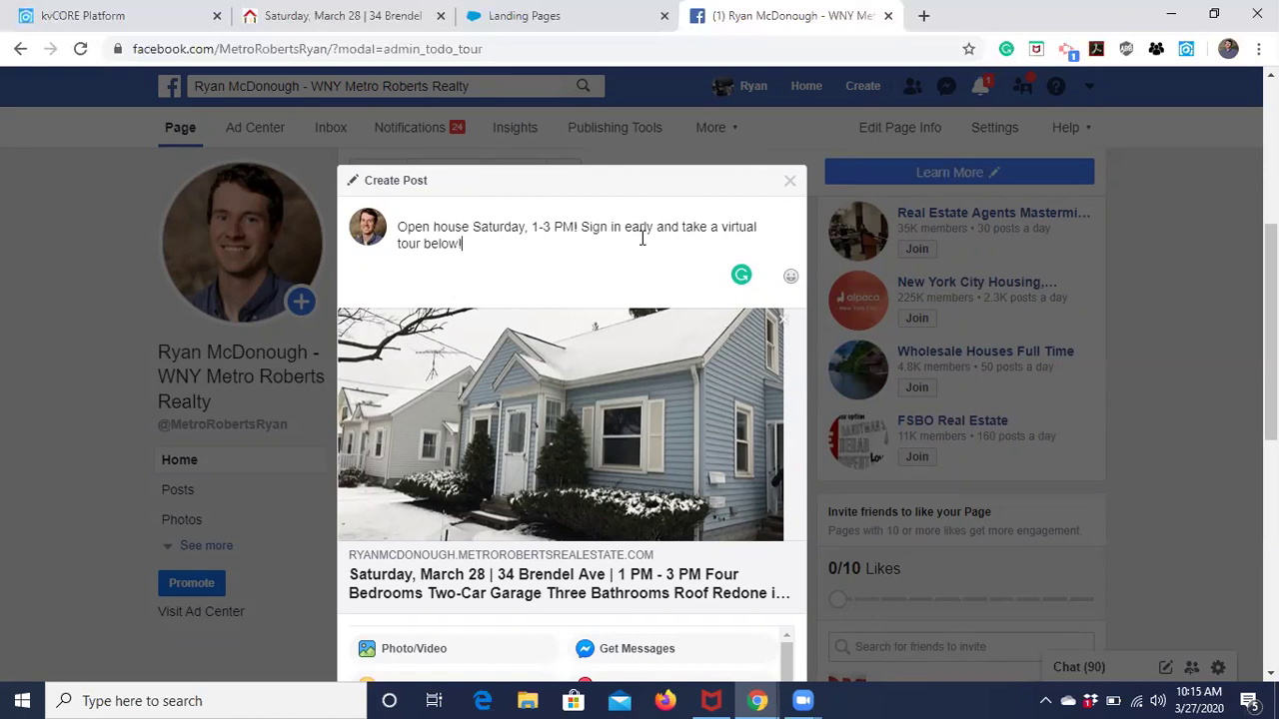
{"action": "left_click_drag", "start_coordinate": [468, 241], "coordinate": [682, 218]}
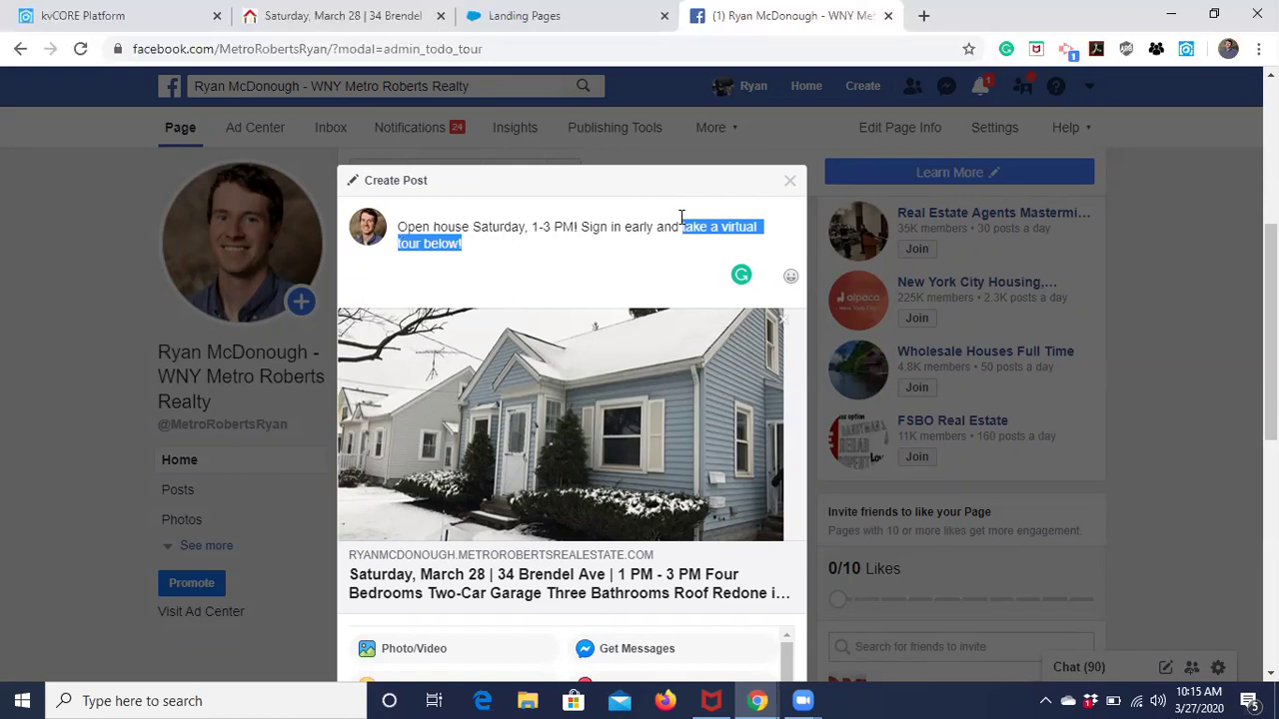
{"action": "type", "text": "read more"}
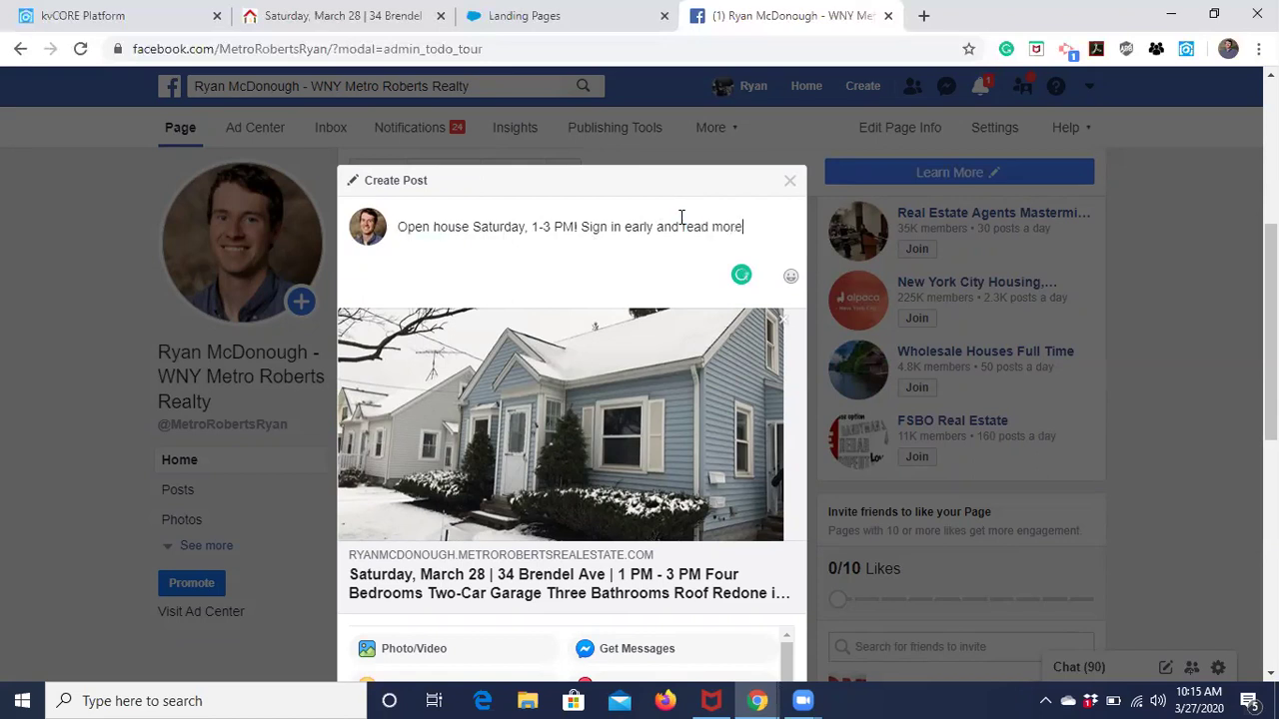
{"action": "type", "text": " about it below!"}
{"action": "scroll", "coordinate": [590, 240], "scroll_direction": "down", "scroll_amount": 1}
{"action": "scroll", "coordinate": [589, 240], "scroll_direction": "down", "scroll_amount": 1}
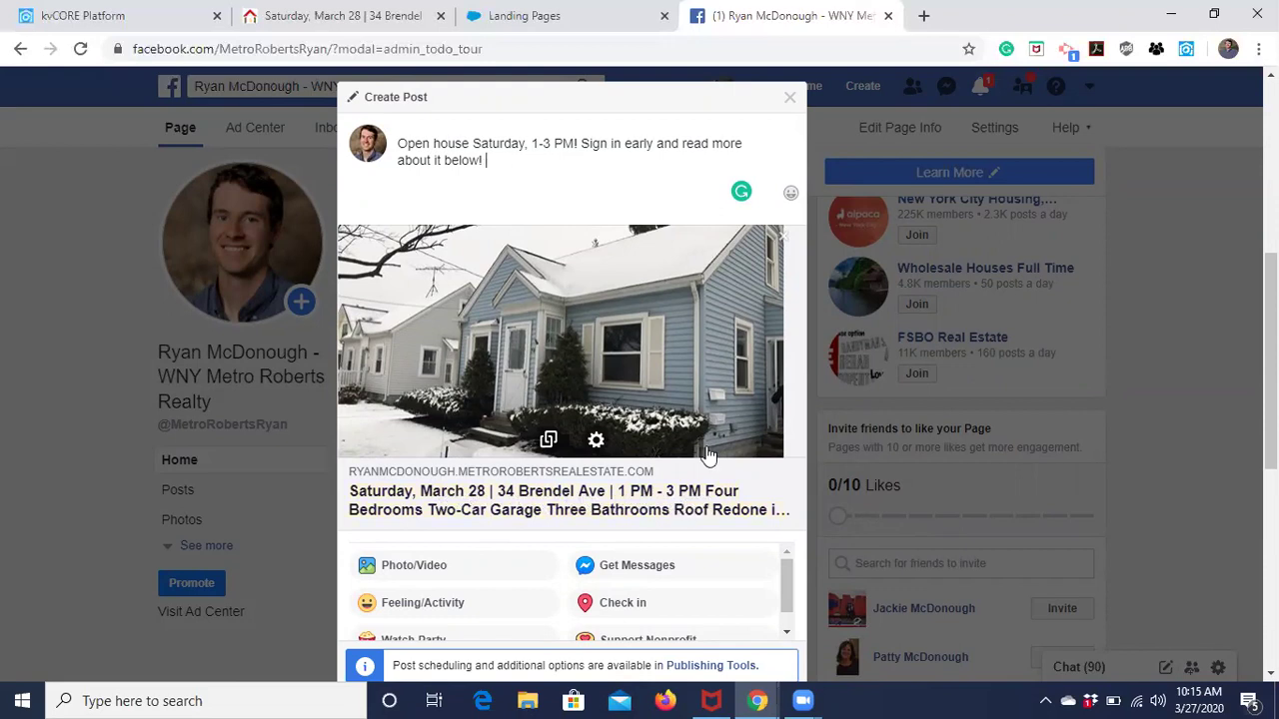
{"action": "scroll", "coordinate": [707, 456], "scroll_direction": "down", "scroll_amount": 1}
{"action": "scroll", "coordinate": [707, 455], "scroll_direction": "up", "scroll_amount": 2}
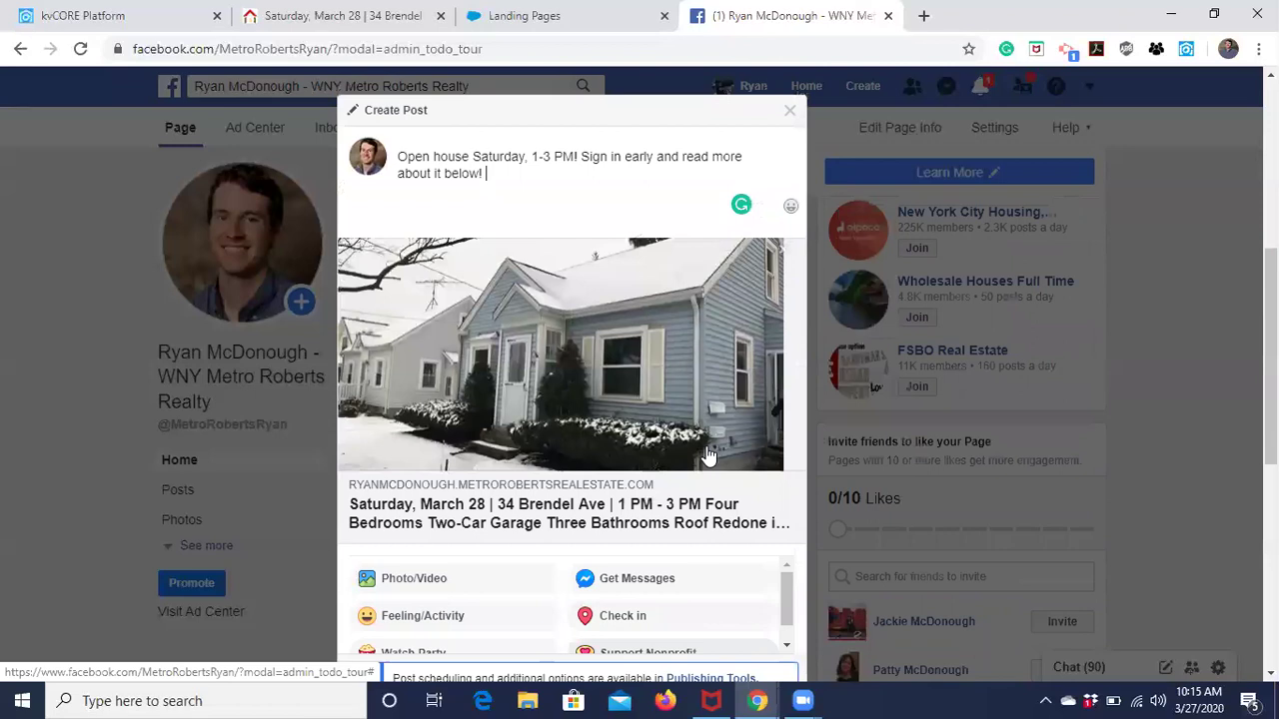
{"action": "scroll", "coordinate": [724, 473], "scroll_direction": "down", "scroll_amount": 3}
Publish the post and dismiss the 'Having an event?' prompt with Not Now.
{"action": "left_click", "coordinate": [769, 451]}
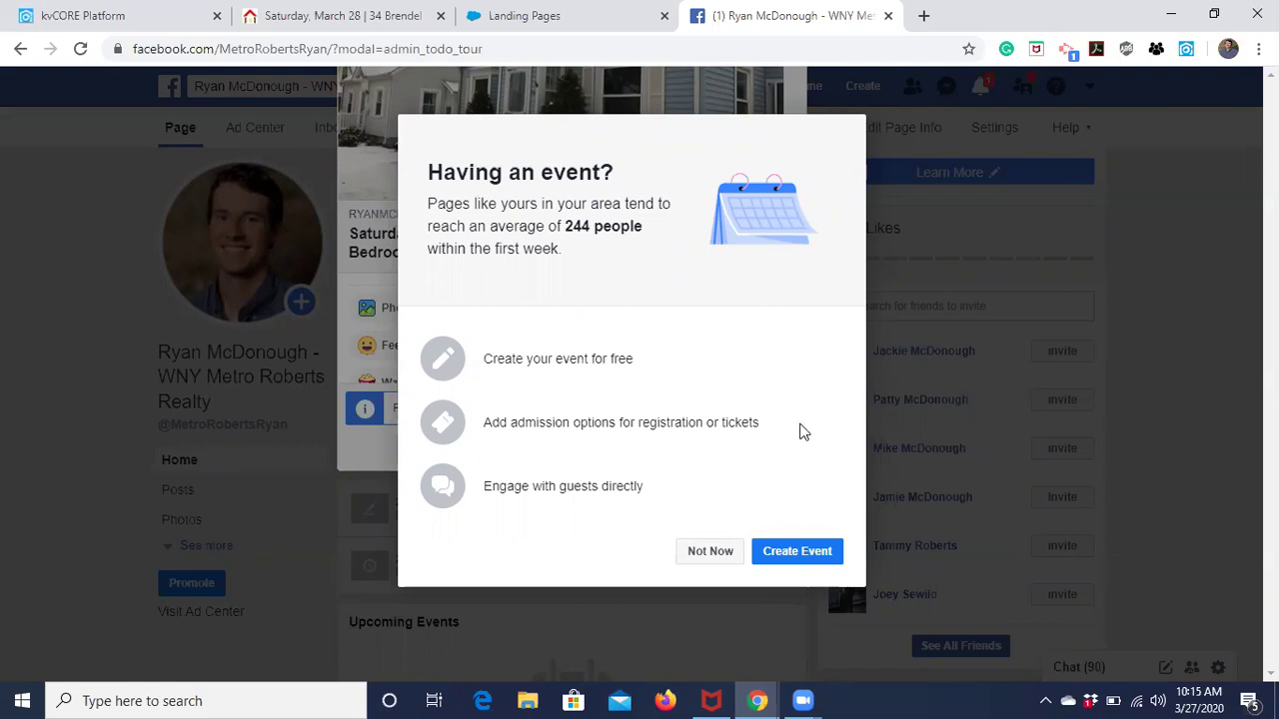
{"action": "left_click", "coordinate": [705, 551]}
{"action": "scroll", "coordinate": [690, 548], "scroll_direction": "down", "scroll_amount": 3}
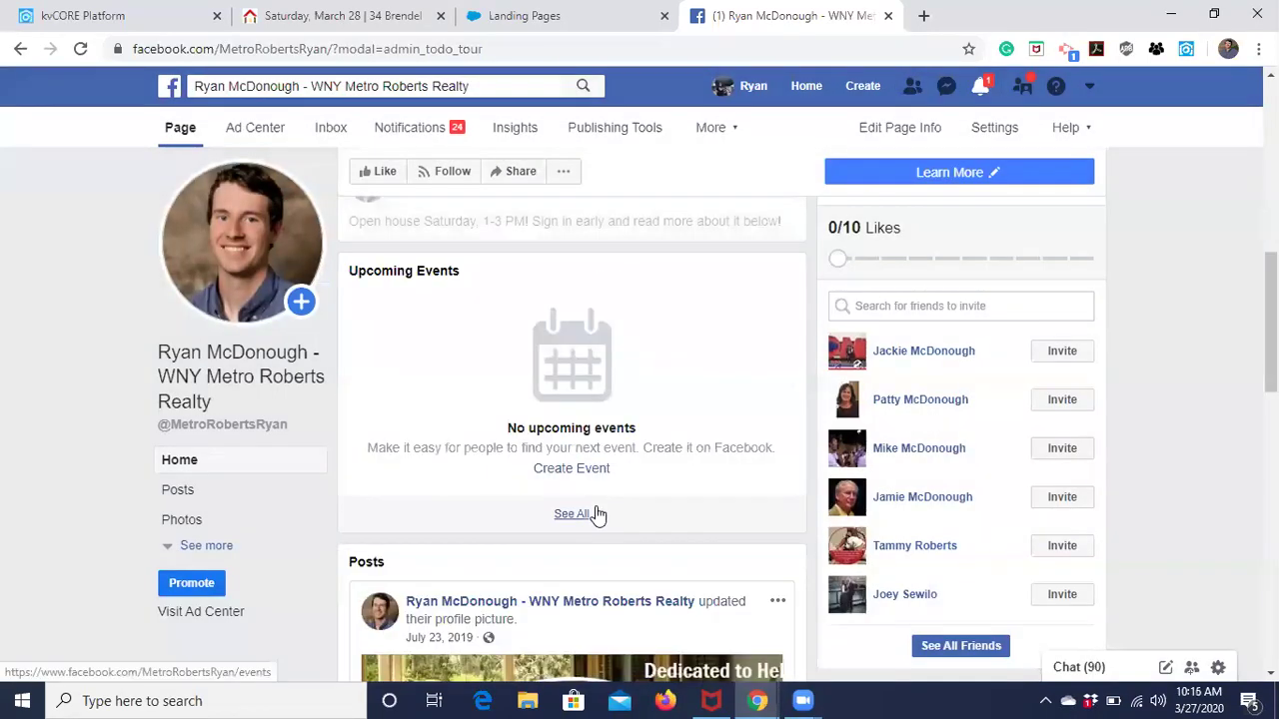
{"action": "scroll", "coordinate": [596, 515], "scroll_direction": "down", "scroll_amount": 8}
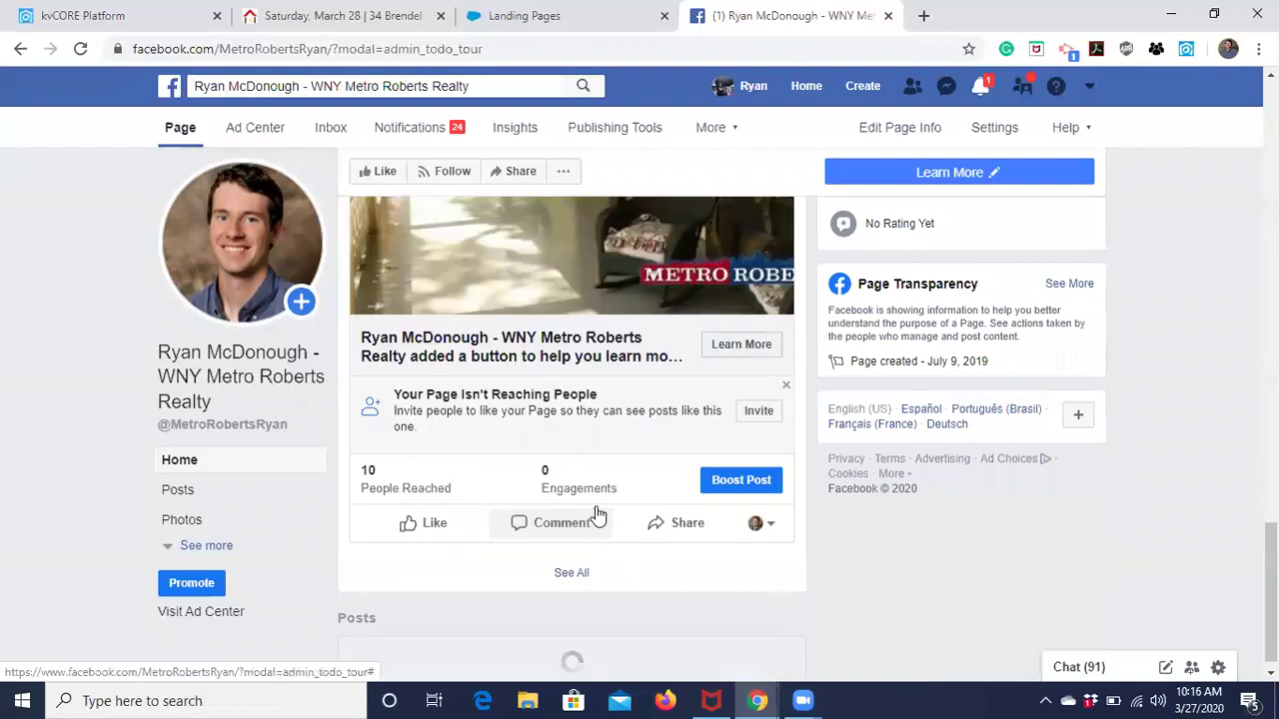
{"action": "scroll", "coordinate": [595, 513], "scroll_direction": "up", "scroll_amount": 12}
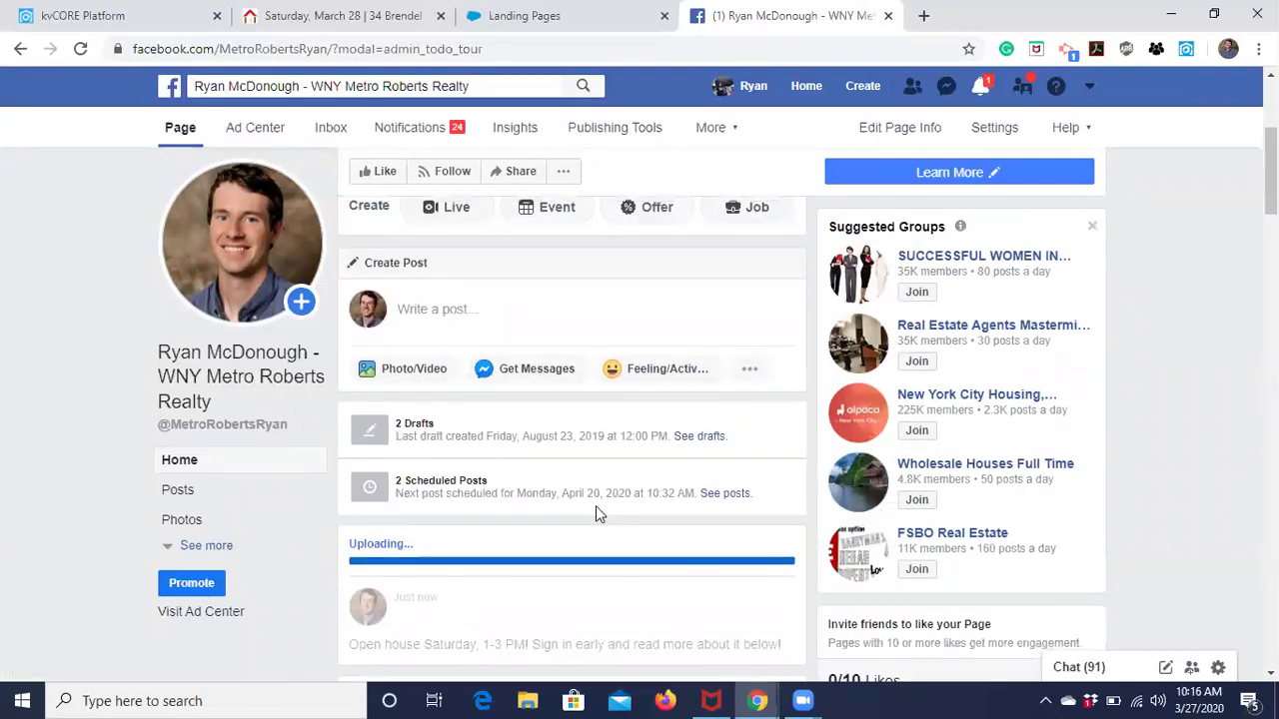
{"action": "scroll", "coordinate": [595, 515], "scroll_direction": "down", "scroll_amount": 7}
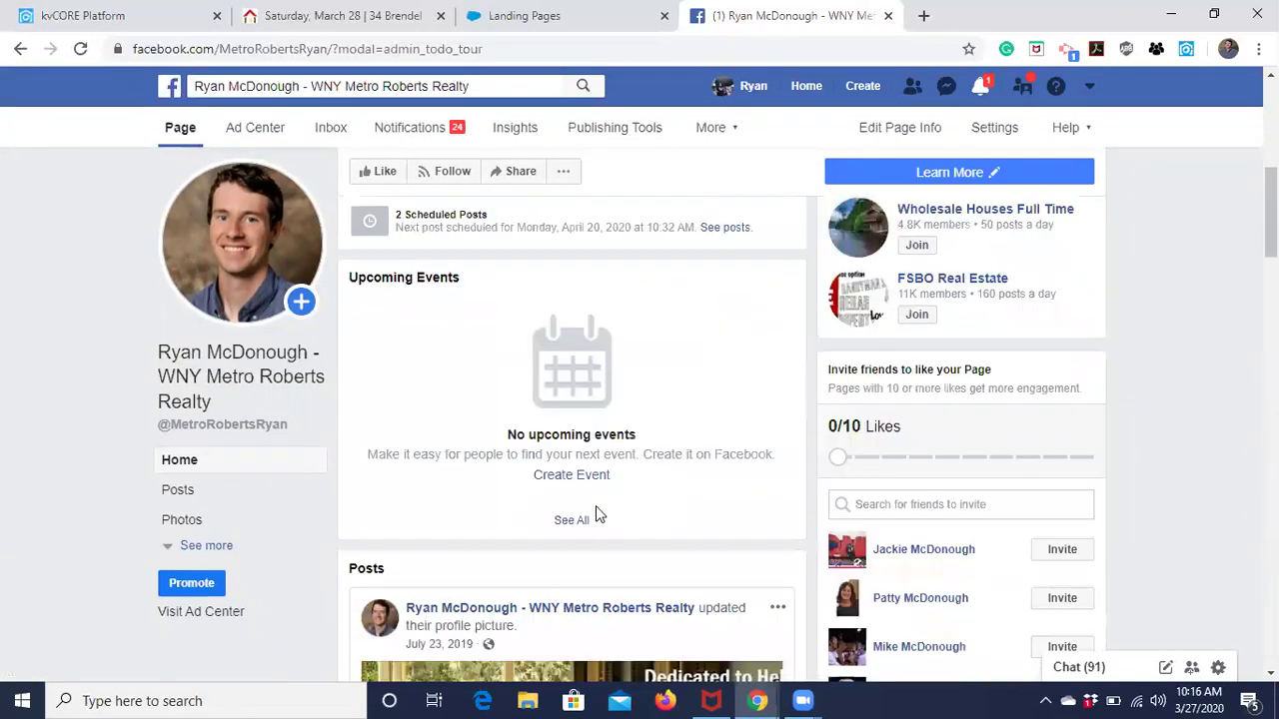
{"action": "scroll", "coordinate": [595, 515], "scroll_direction": "up", "scroll_amount": 8}
{"action": "scroll", "coordinate": [595, 515], "scroll_direction": "down", "scroll_amount": 12}
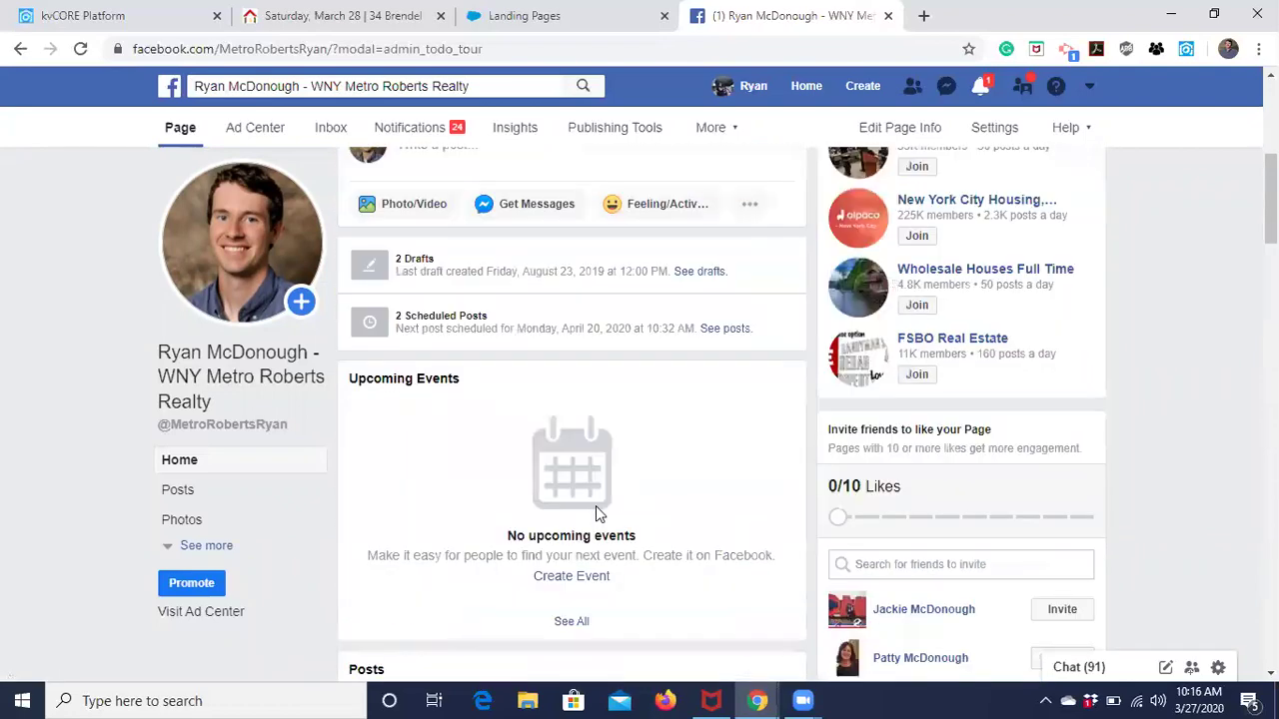
{"action": "scroll", "coordinate": [596, 514], "scroll_direction": "down", "scroll_amount": 5}
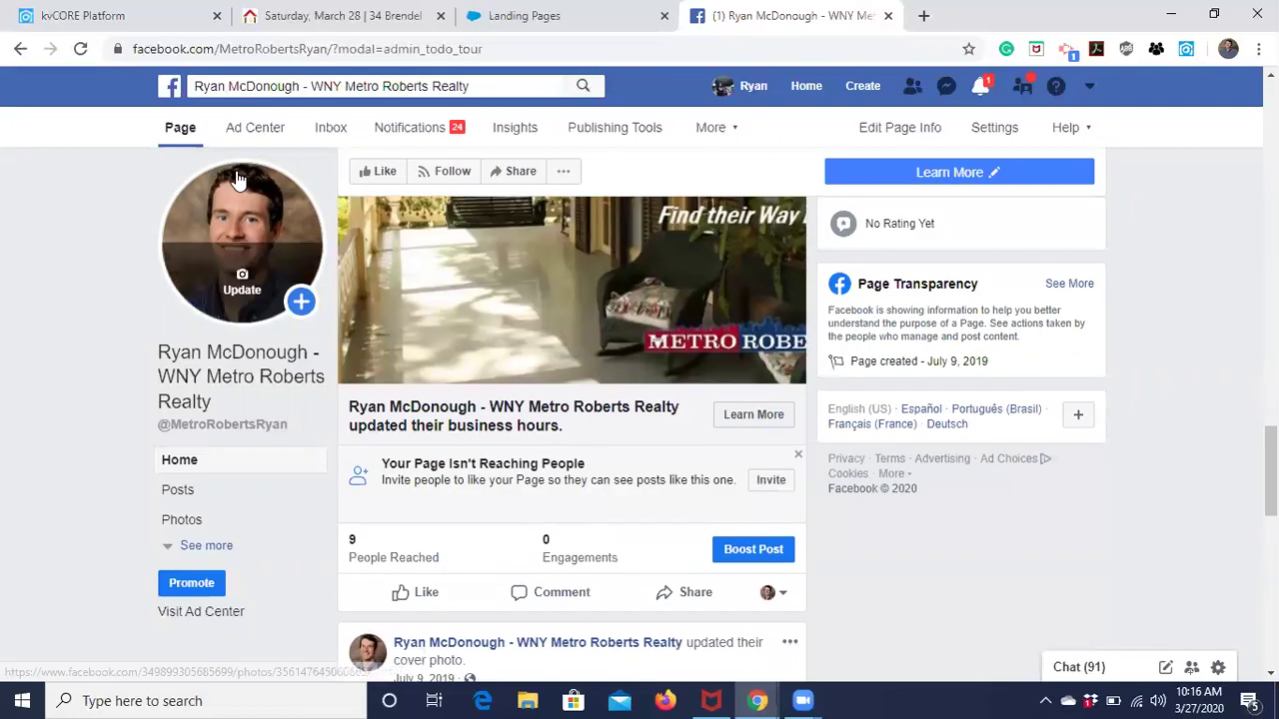
Reload the business page and find the new open house post in the feed.
{"action": "left_click", "coordinate": [80, 49]}
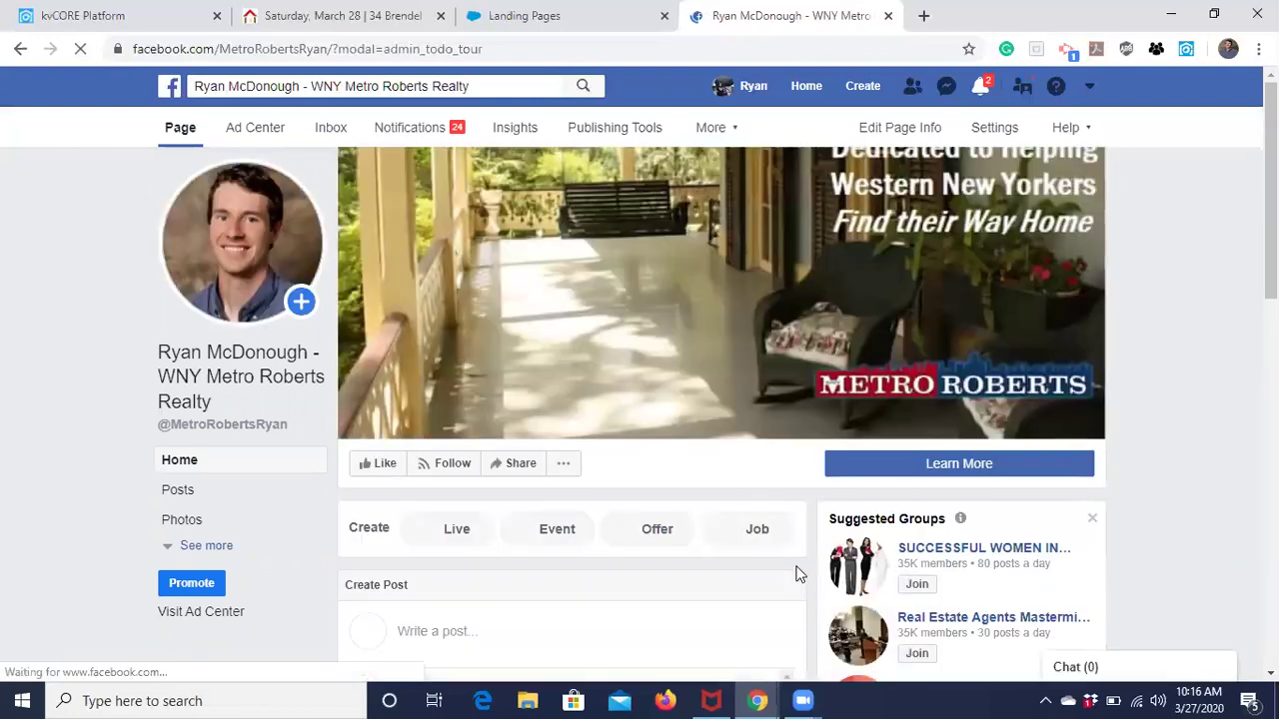
{"action": "scroll", "coordinate": [1174, 514], "scroll_direction": "down", "scroll_amount": 5}
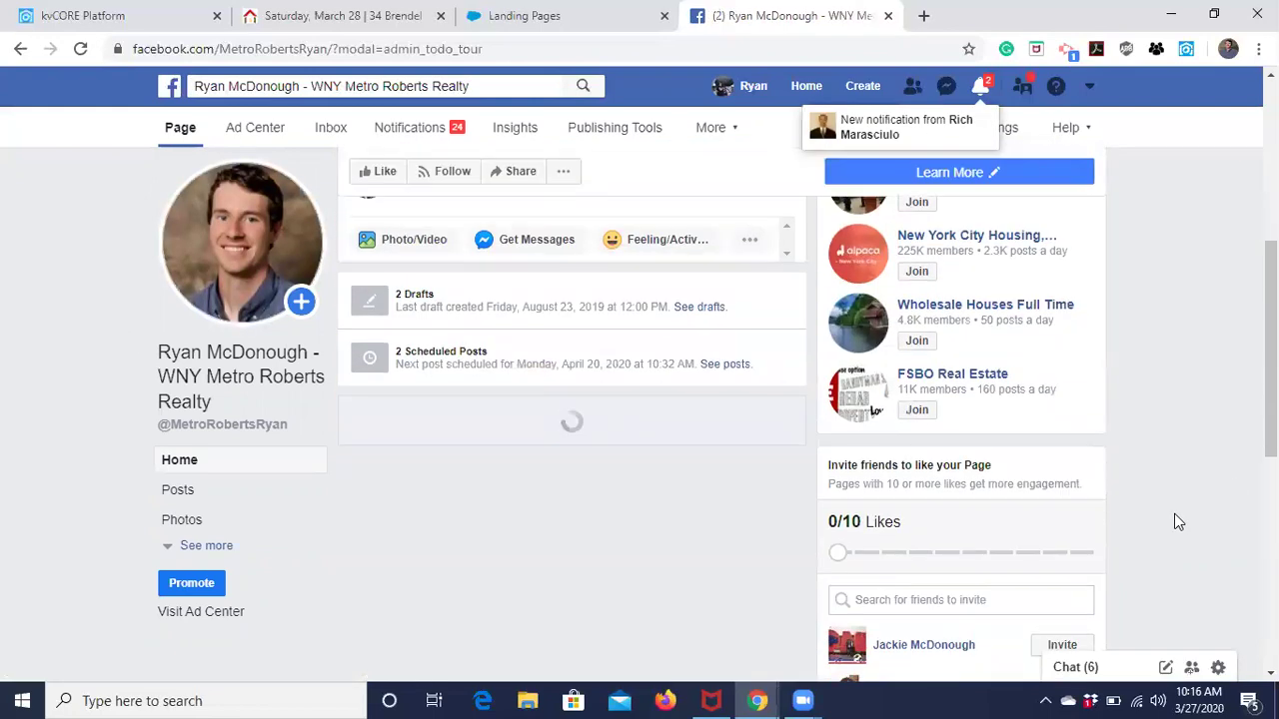
{"action": "scroll", "coordinate": [1175, 516], "scroll_direction": "down", "scroll_amount": 4}
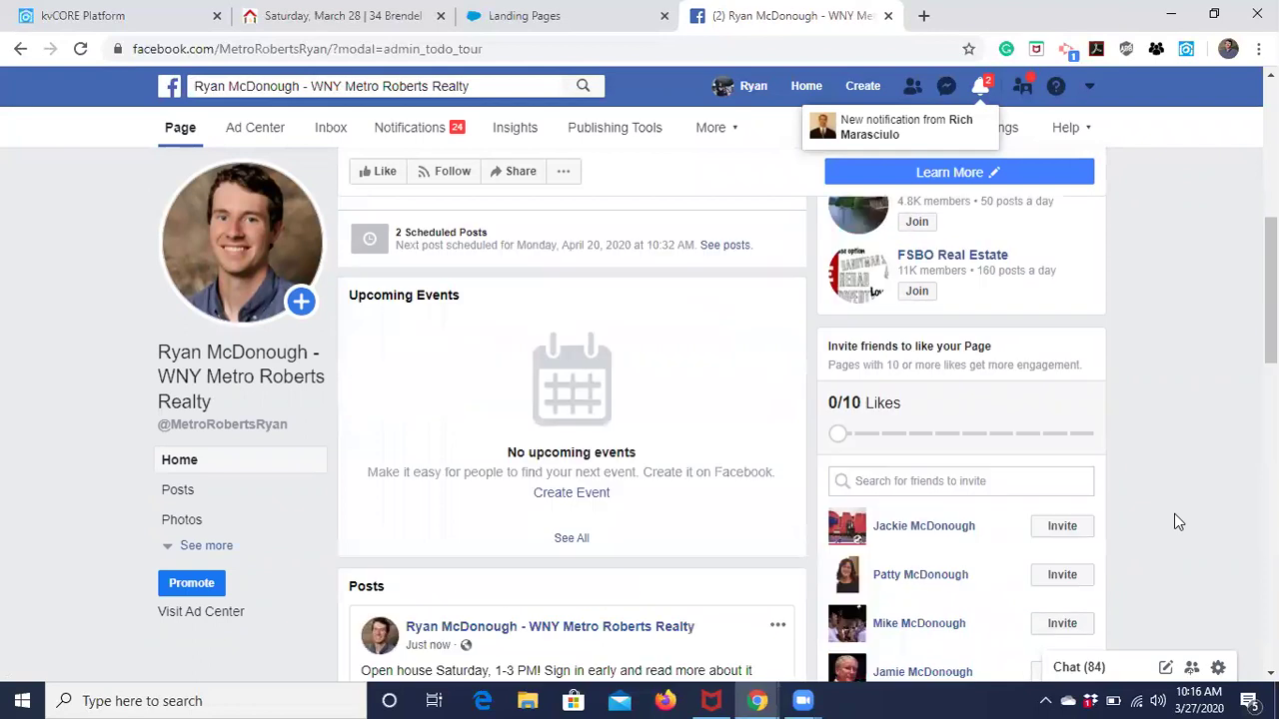
{"action": "scroll", "coordinate": [1174, 514], "scroll_direction": "down", "scroll_amount": 2}
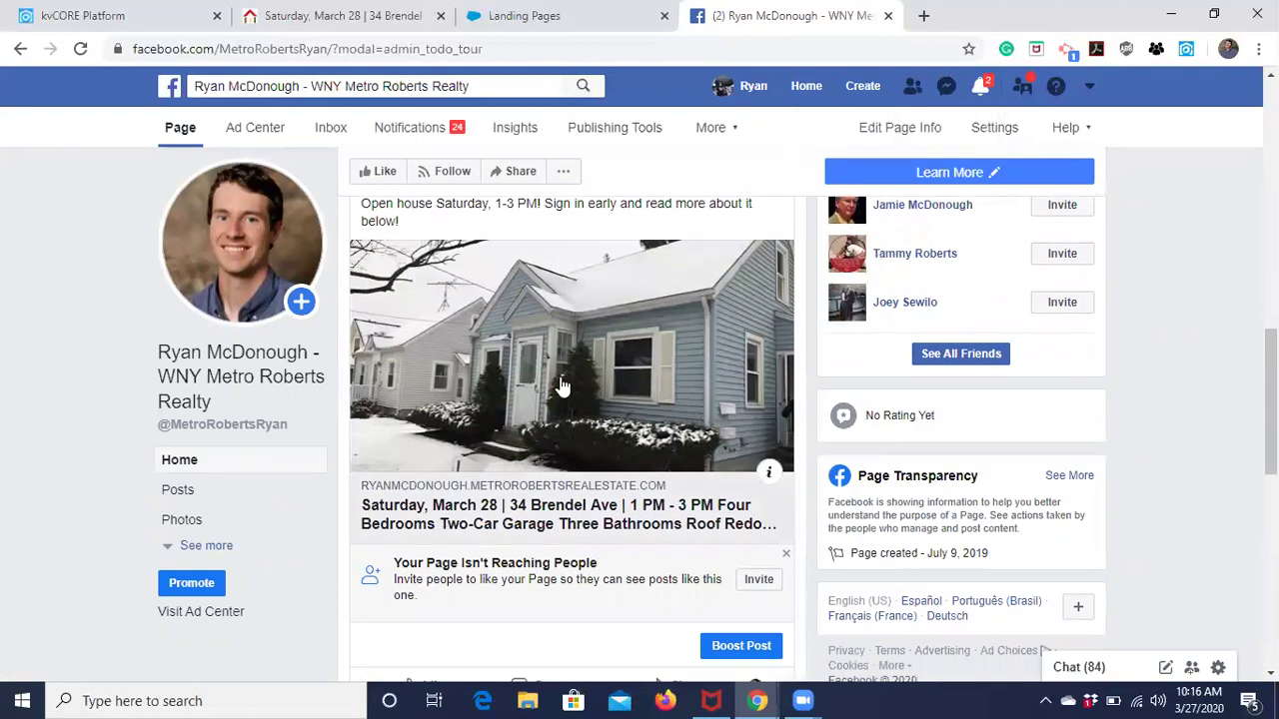
{"action": "scroll", "coordinate": [580, 380], "scroll_direction": "up", "scroll_amount": 1}
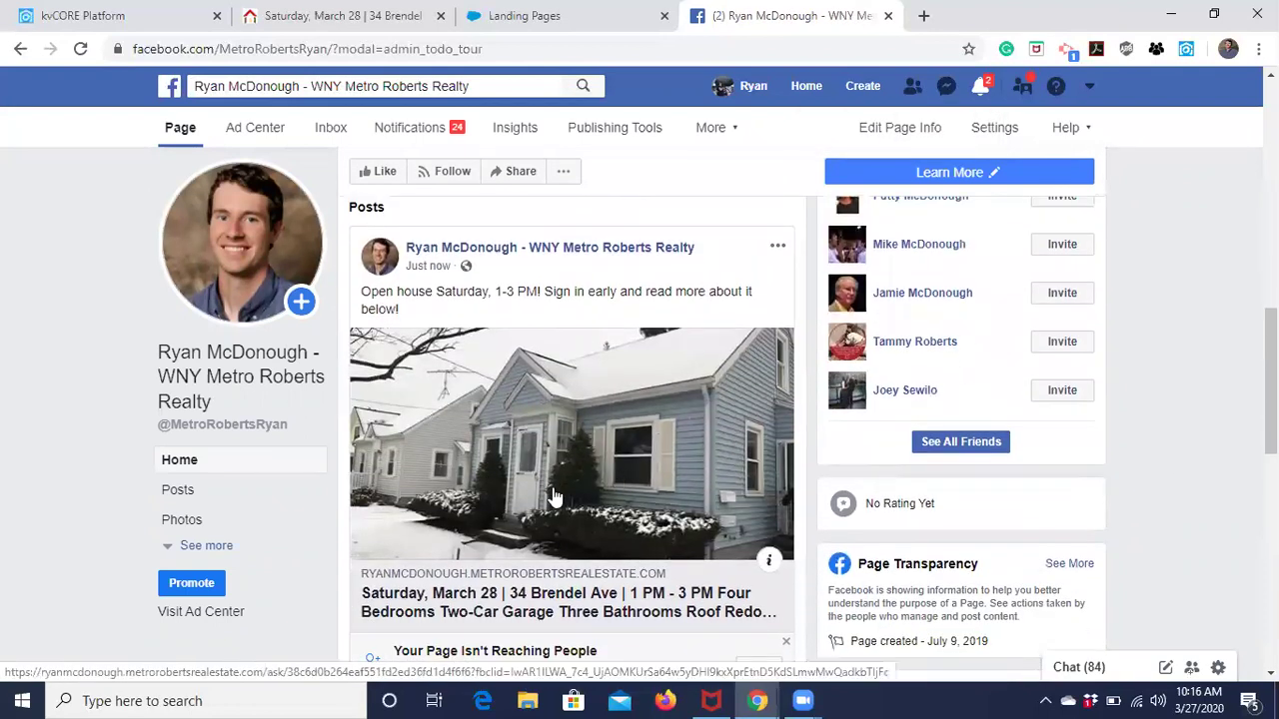
Test the post's landing page by signing in with the saved email, then close the listing tab.
{"action": "left_click", "coordinate": [554, 491]}
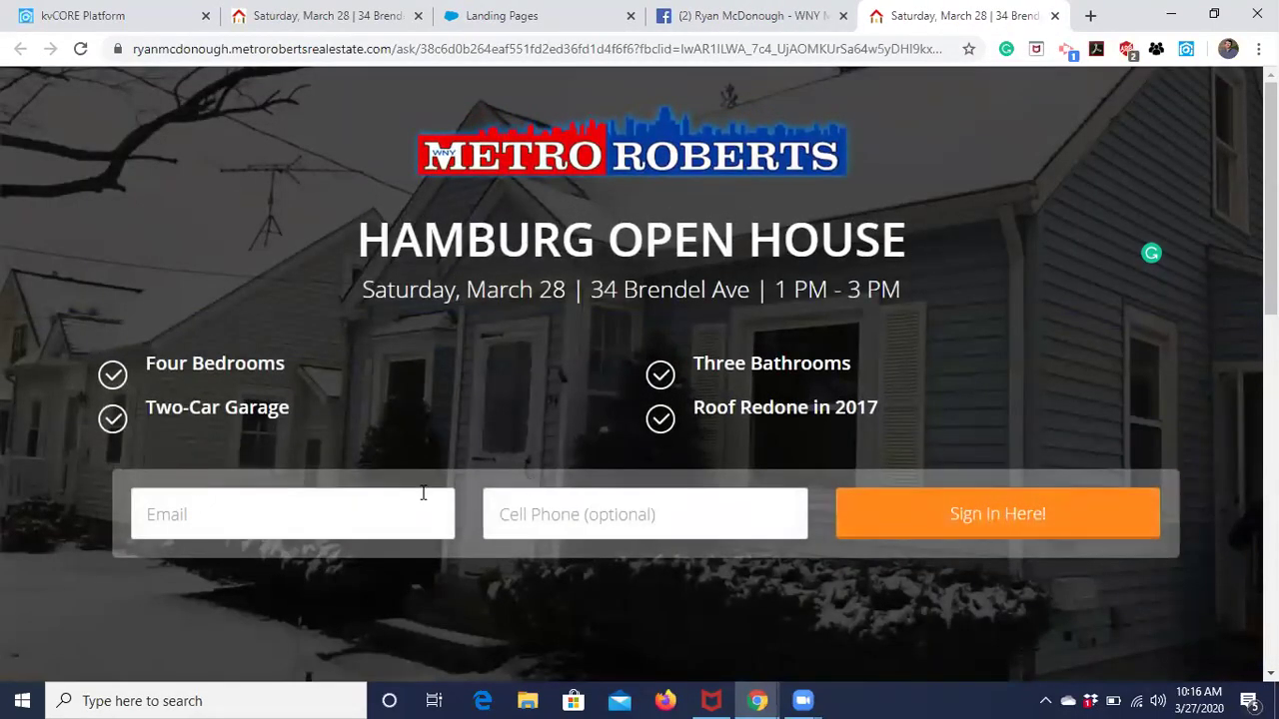
{"action": "left_click", "coordinate": [317, 513]}
{"action": "left_click", "coordinate": [258, 574]}
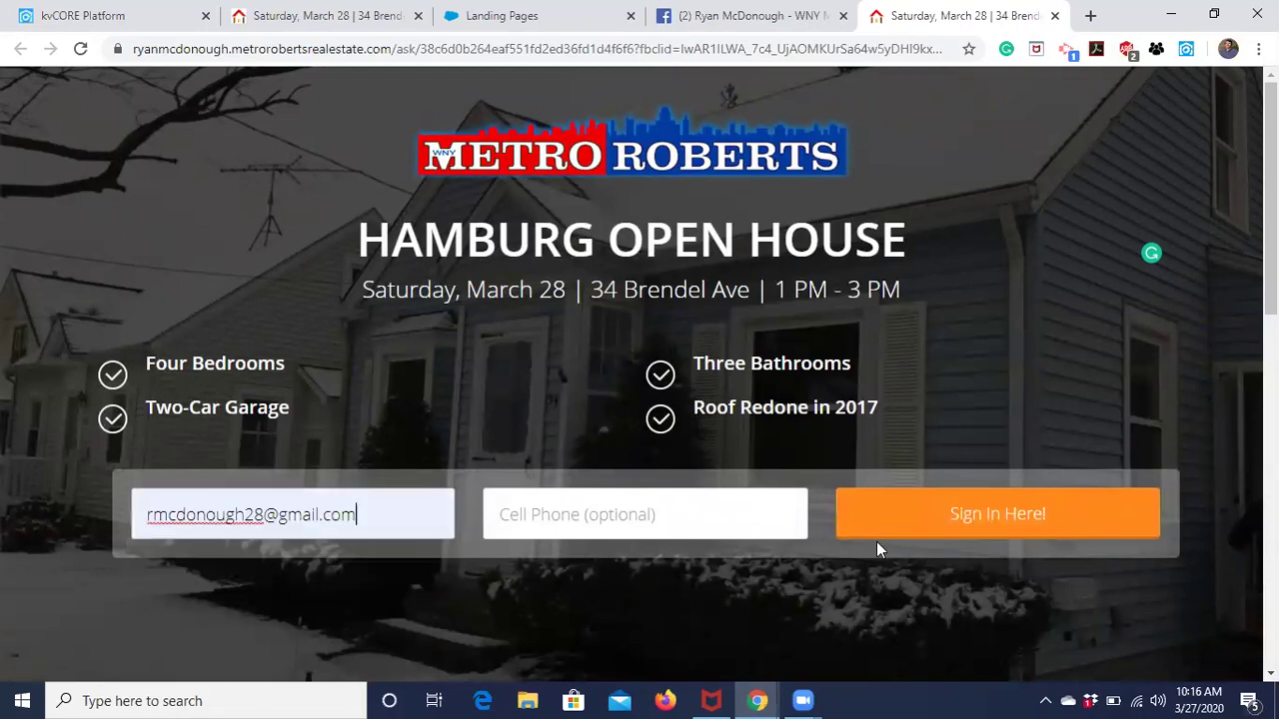
{"action": "left_click", "coordinate": [927, 518]}
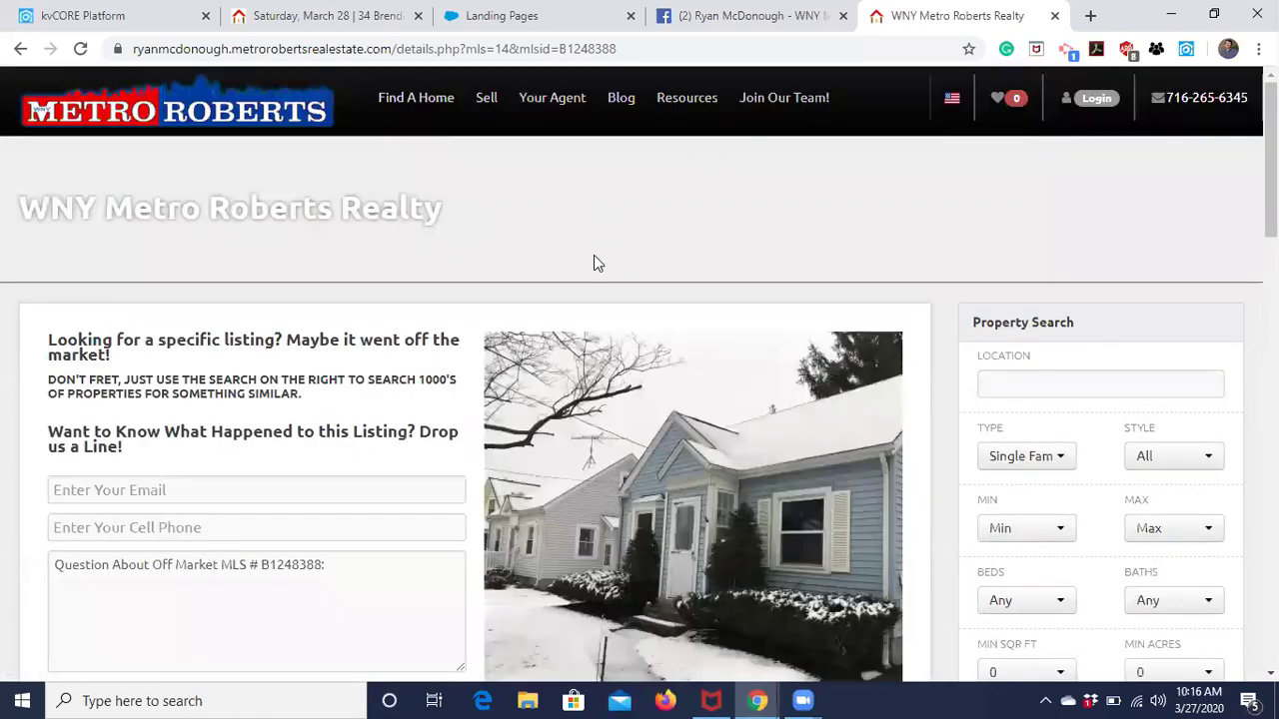
{"action": "left_click", "coordinate": [1055, 17]}
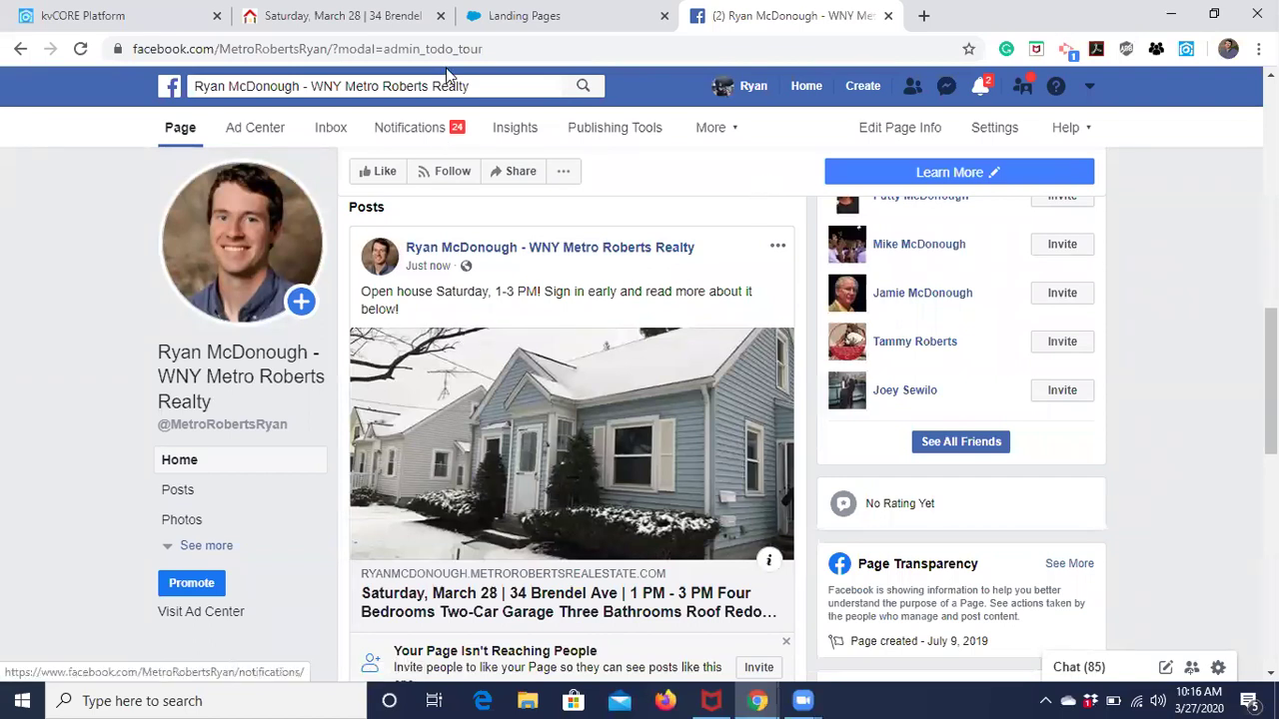
{"action": "left_click", "coordinate": [339, 16]}
{"action": "left_click", "coordinate": [125, 20]}
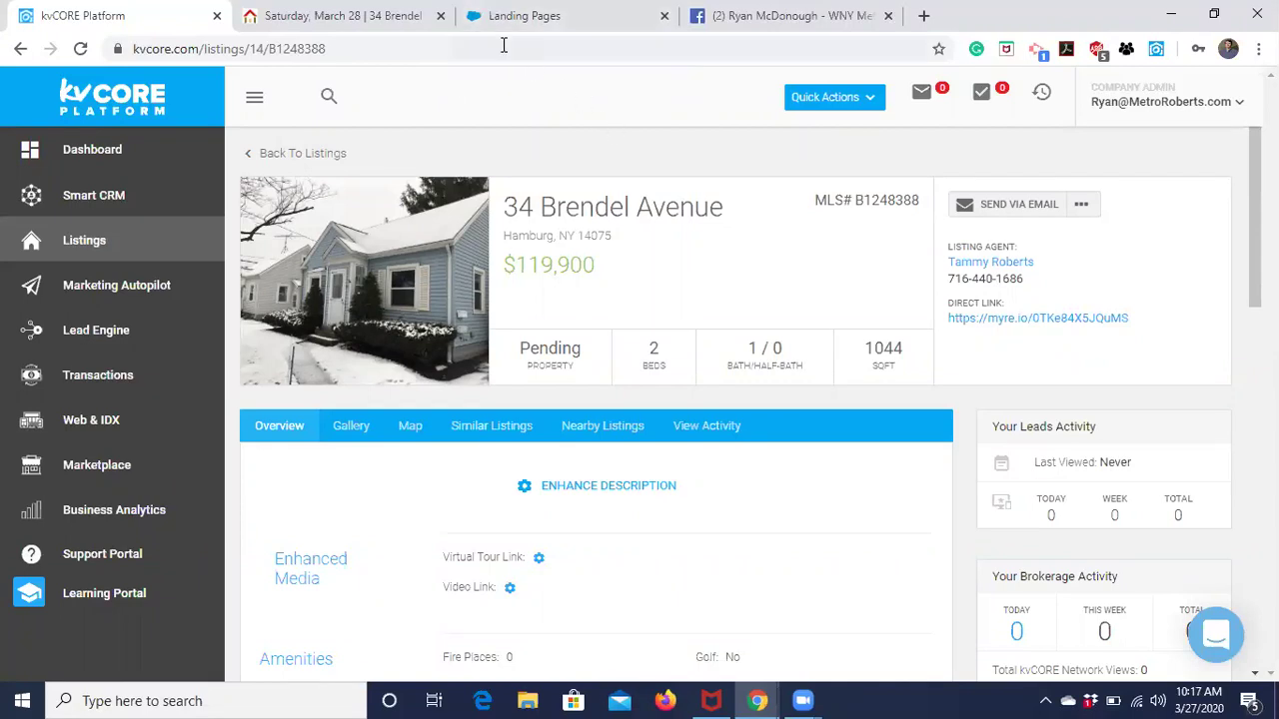
{"action": "left_click", "coordinate": [452, 28]}
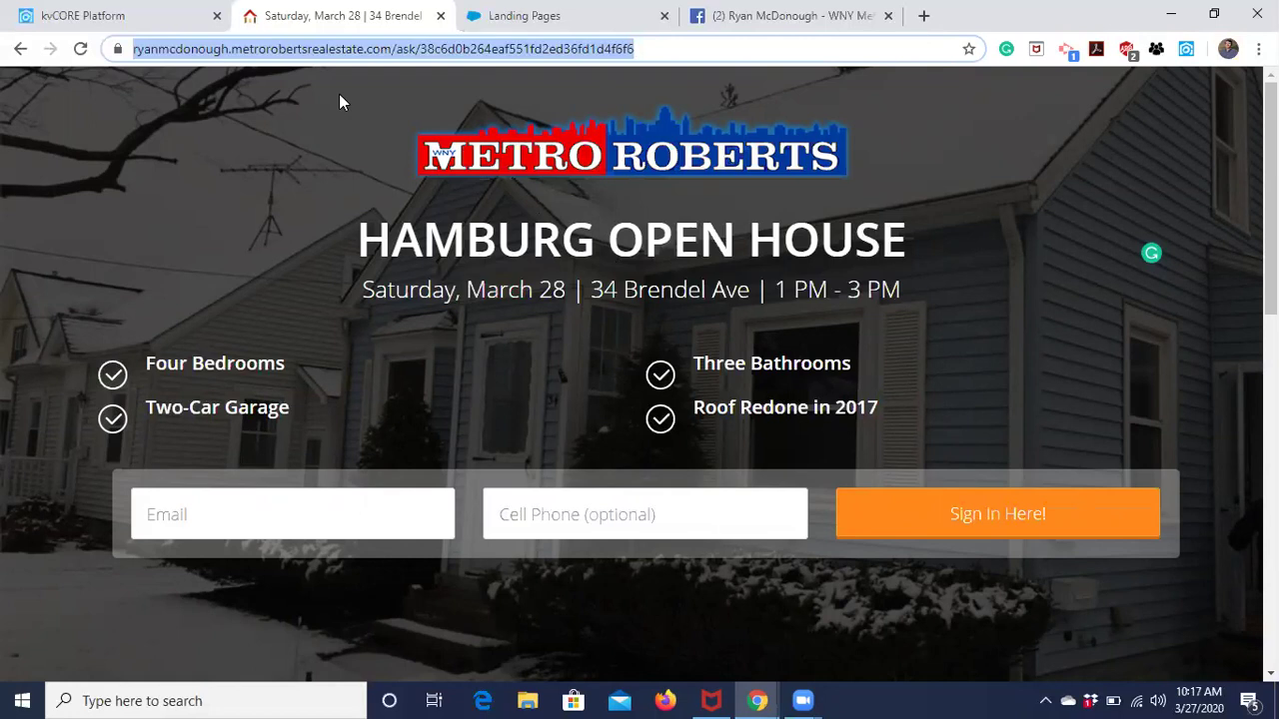
{"action": "left_click", "coordinate": [106, 26]}
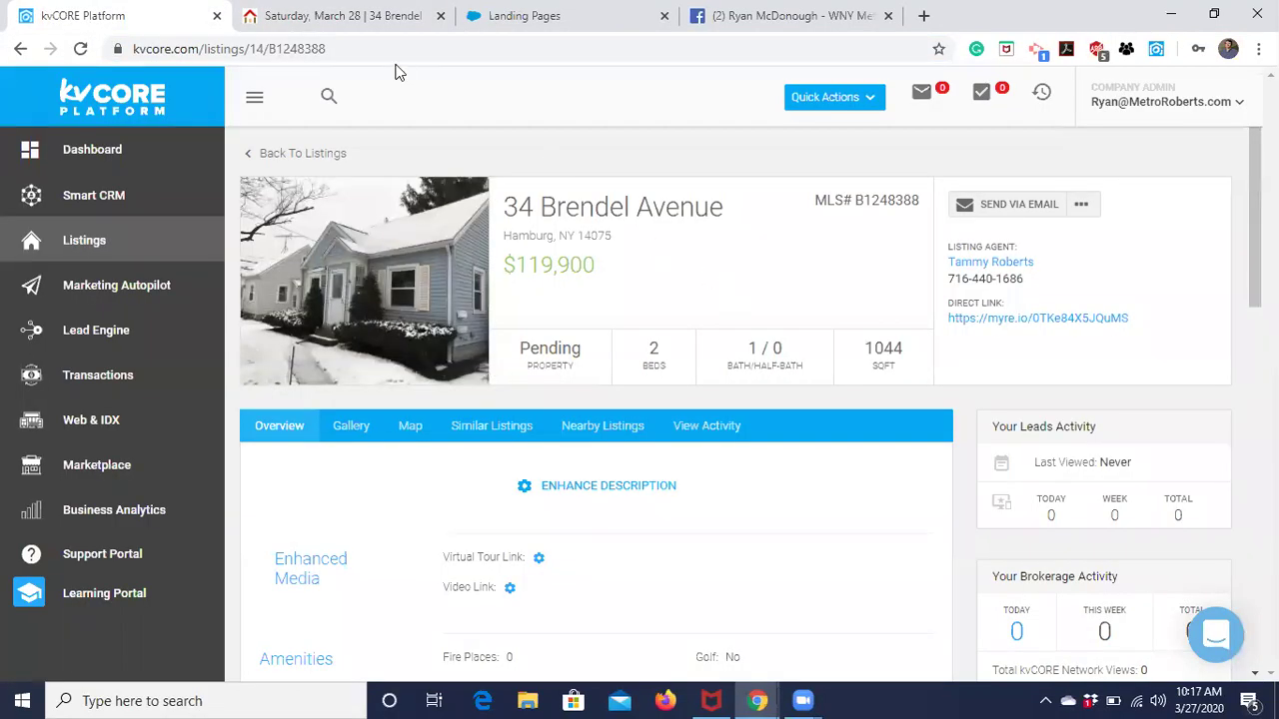
From Lead Engine, pick the agent's own domain and start building a new landing page.
{"action": "left_click", "coordinate": [99, 332]}
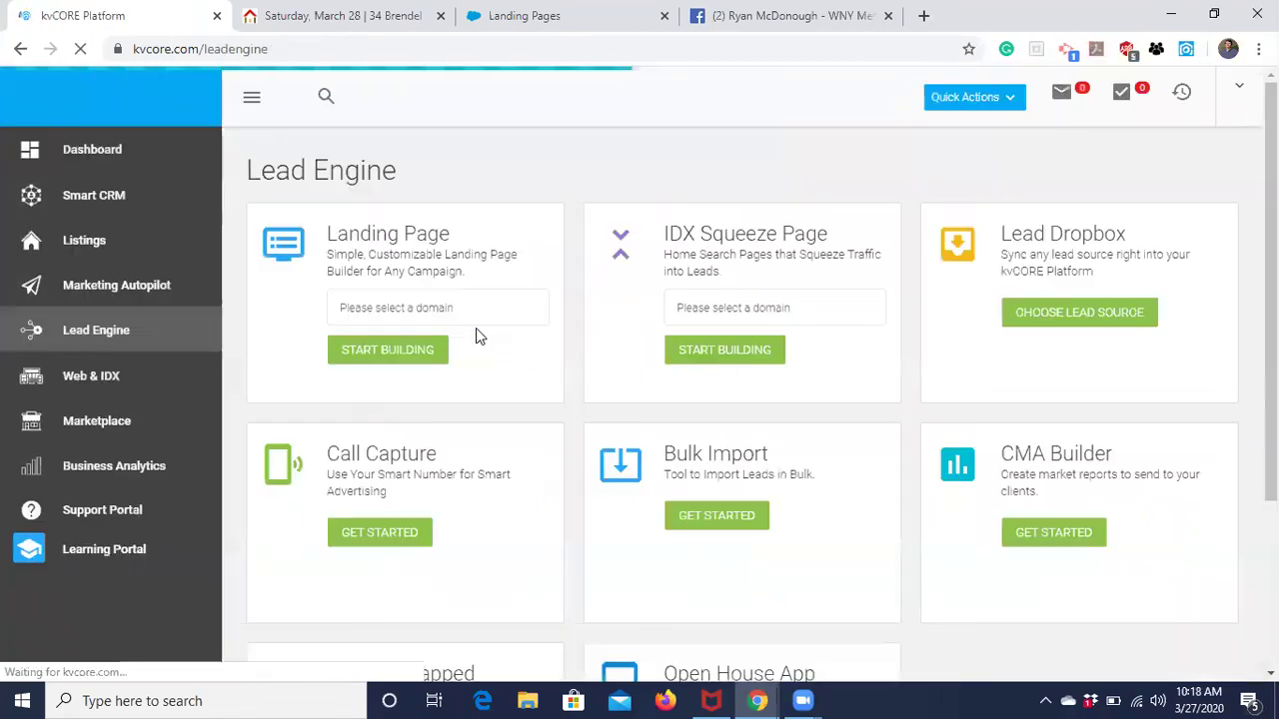
{"action": "left_click", "coordinate": [531, 318]}
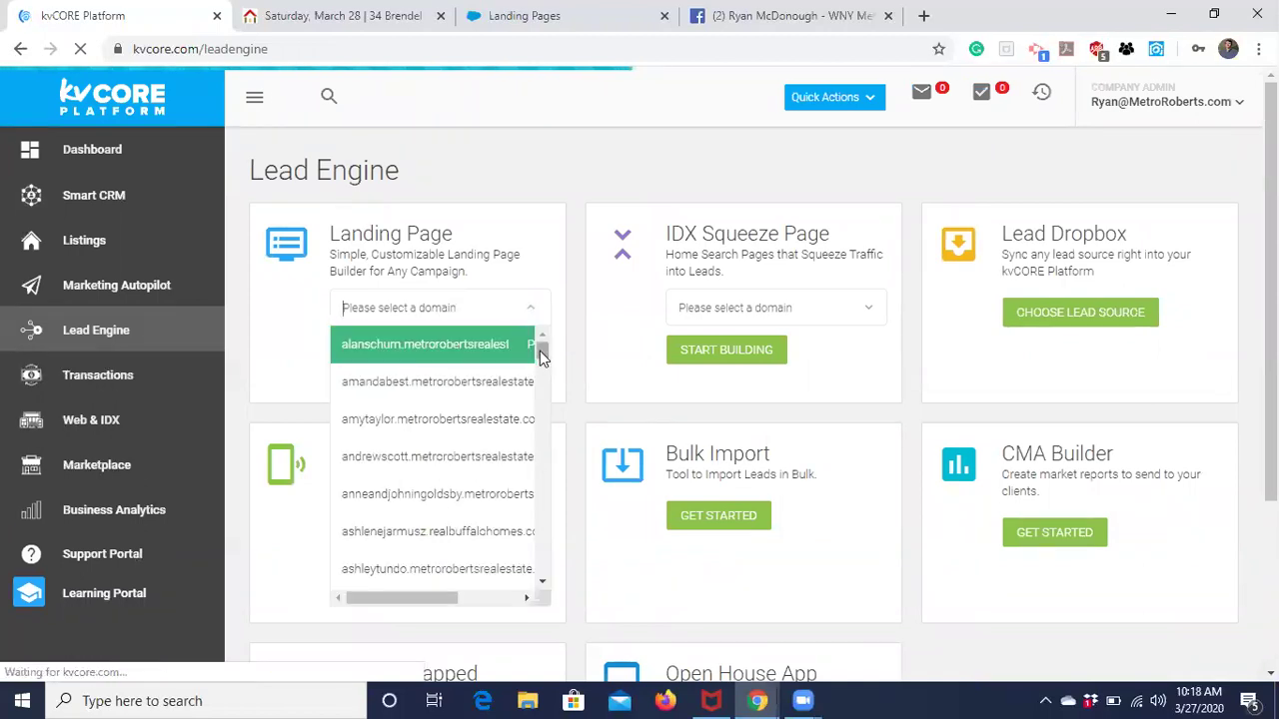
{"action": "scroll", "coordinate": [535, 413], "scroll_direction": "down", "scroll_amount": 5}
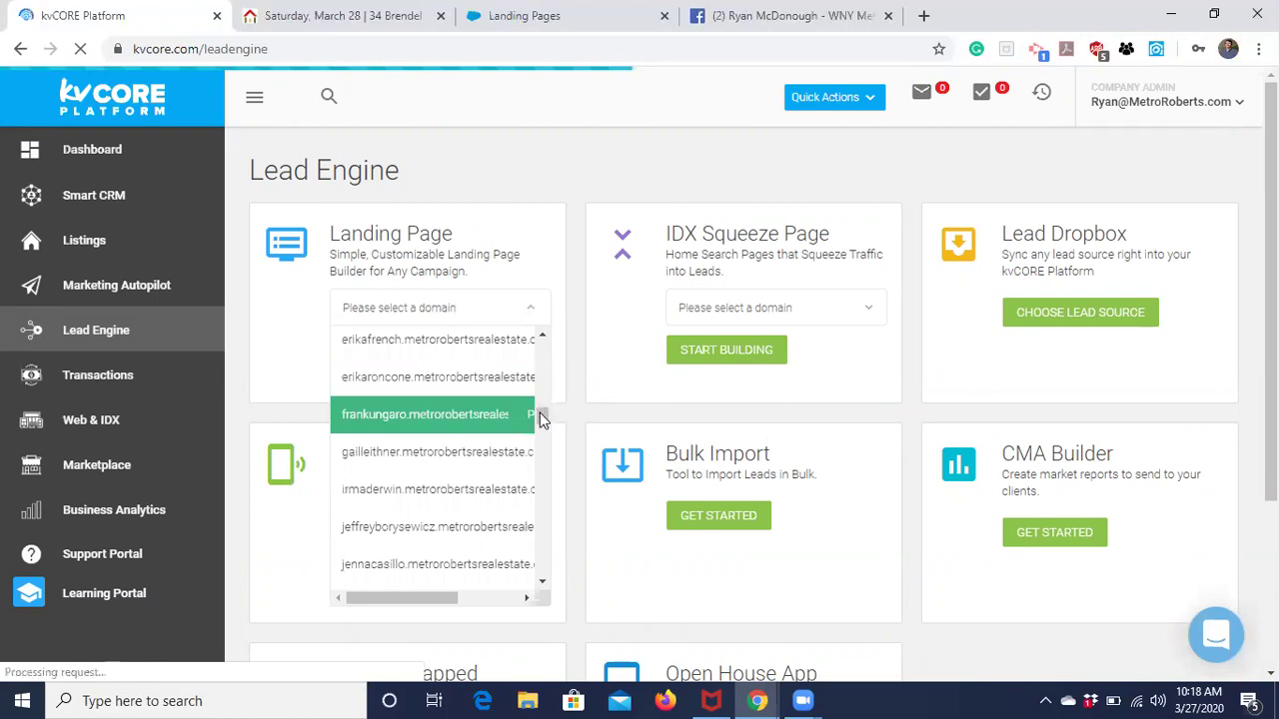
{"action": "left_click_drag", "start_coordinate": [542, 414], "coordinate": [543, 506]}
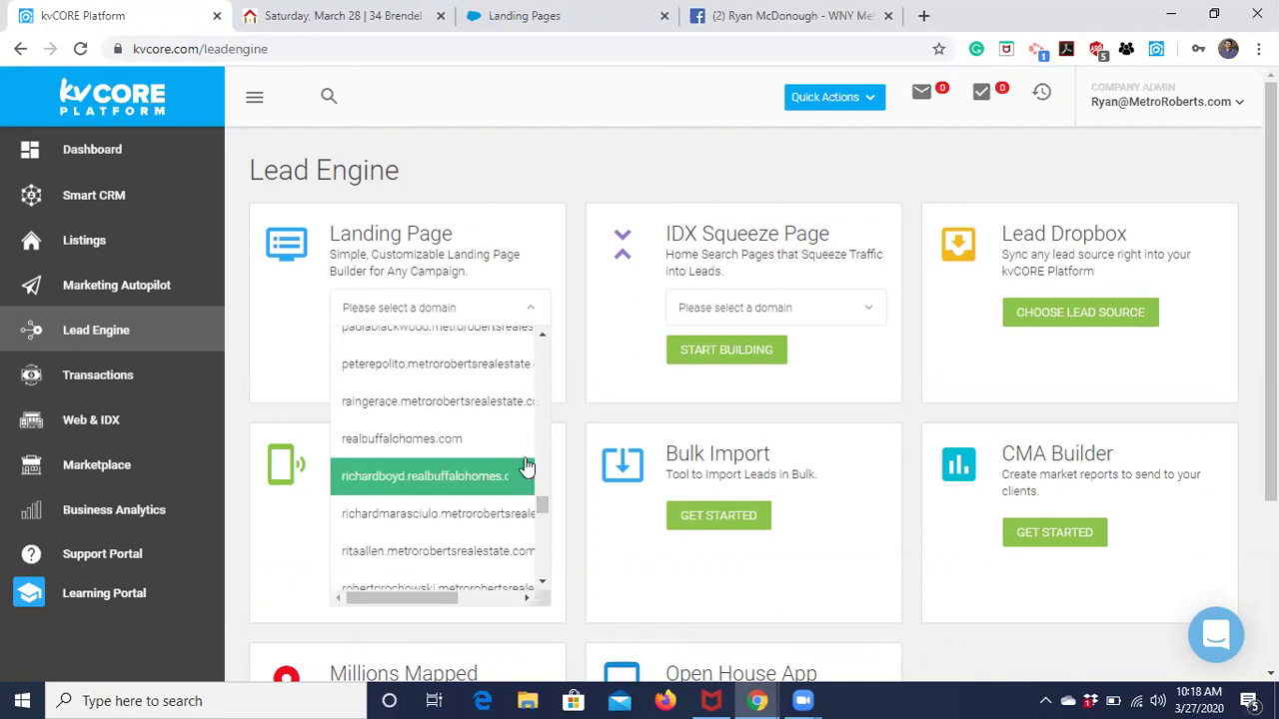
{"action": "scroll", "coordinate": [471, 490], "scroll_direction": "down", "scroll_amount": 2}
{"action": "scroll", "coordinate": [471, 492], "scroll_direction": "down", "scroll_amount": 3}
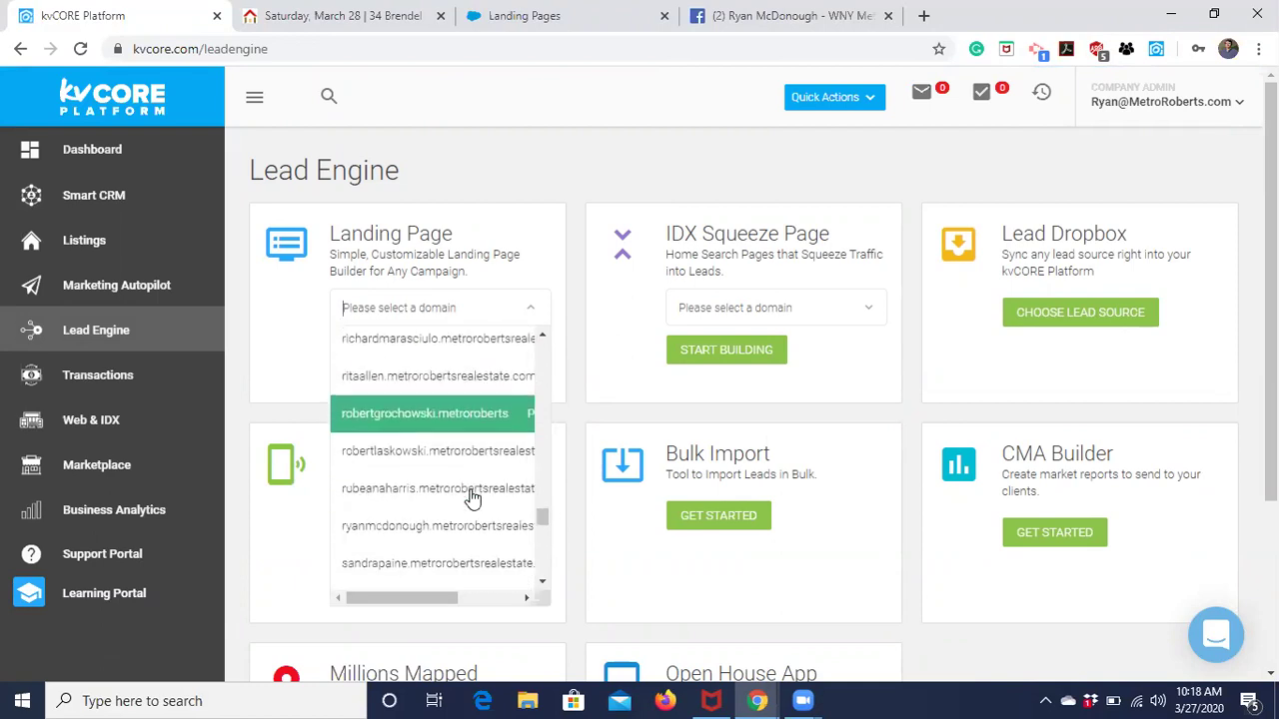
{"action": "left_click", "coordinate": [470, 496]}
{"action": "left_click", "coordinate": [356, 358]}
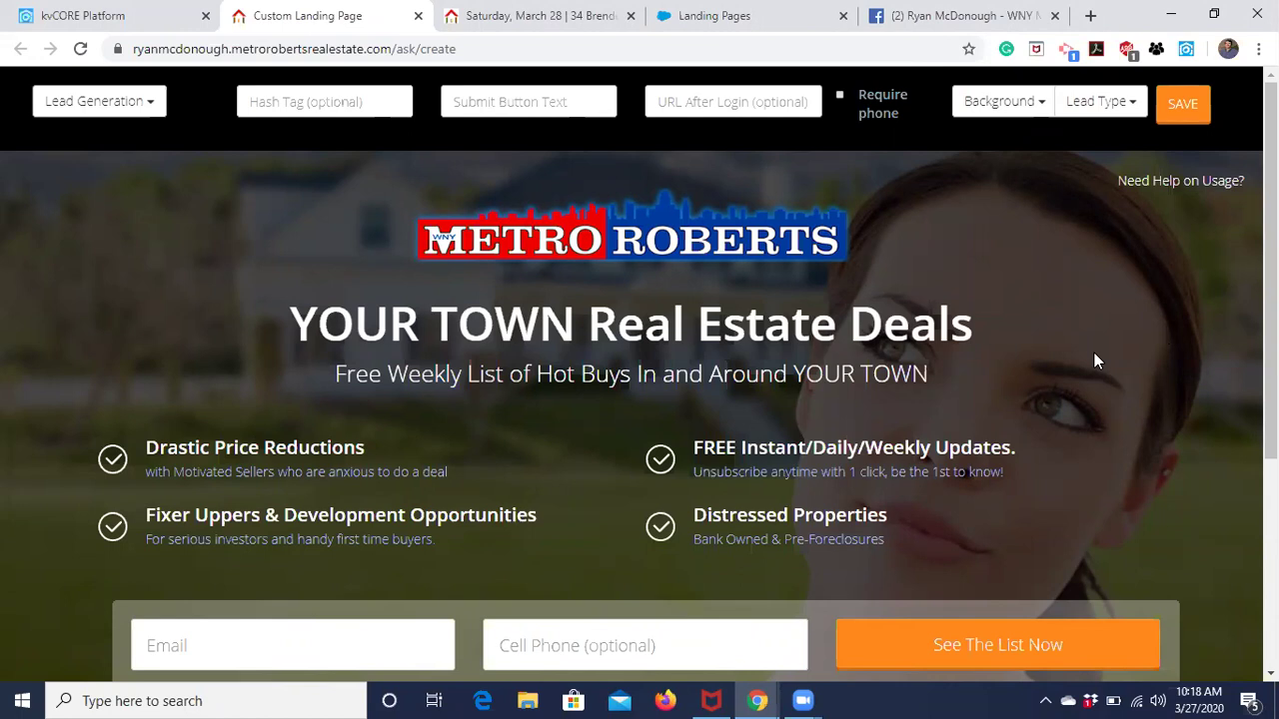
{"action": "left_click", "coordinate": [154, 103]}
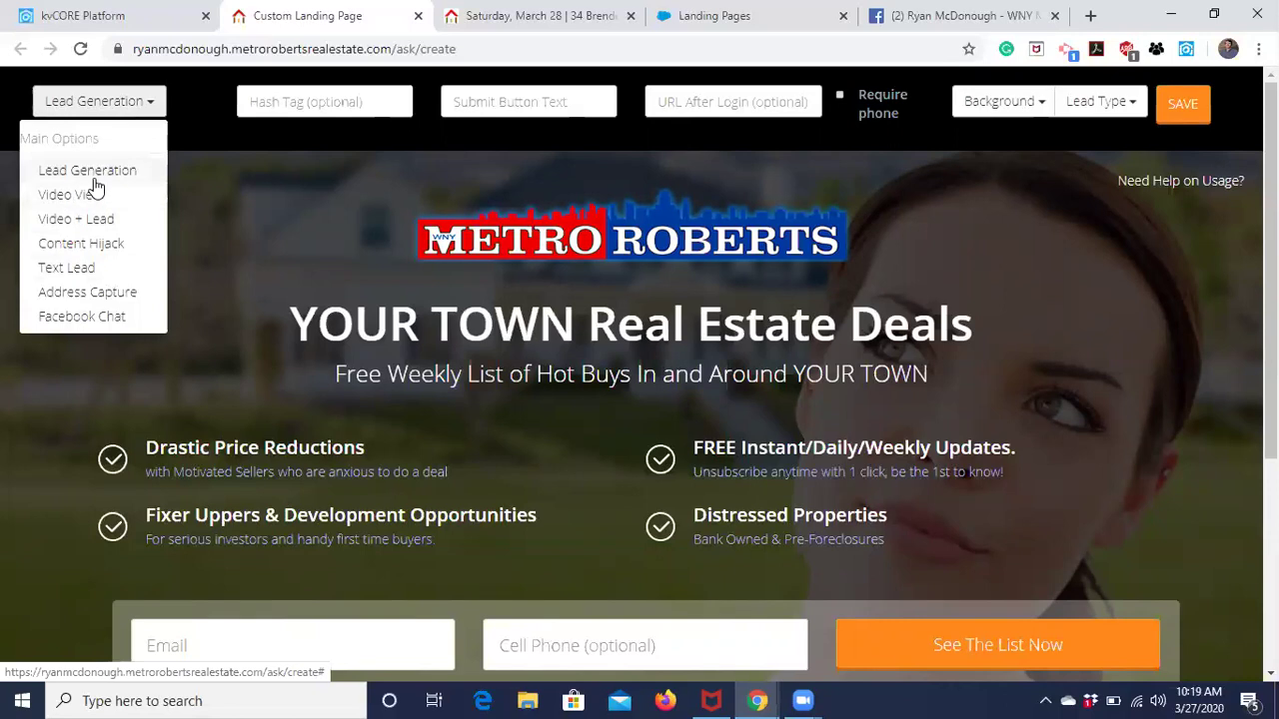
{"action": "left_click", "coordinate": [88, 102]}
{"action": "scroll", "coordinate": [403, 358], "scroll_direction": "down", "scroll_amount": 3}
{"action": "scroll", "coordinate": [403, 358], "scroll_direction": "up", "scroll_amount": 3}
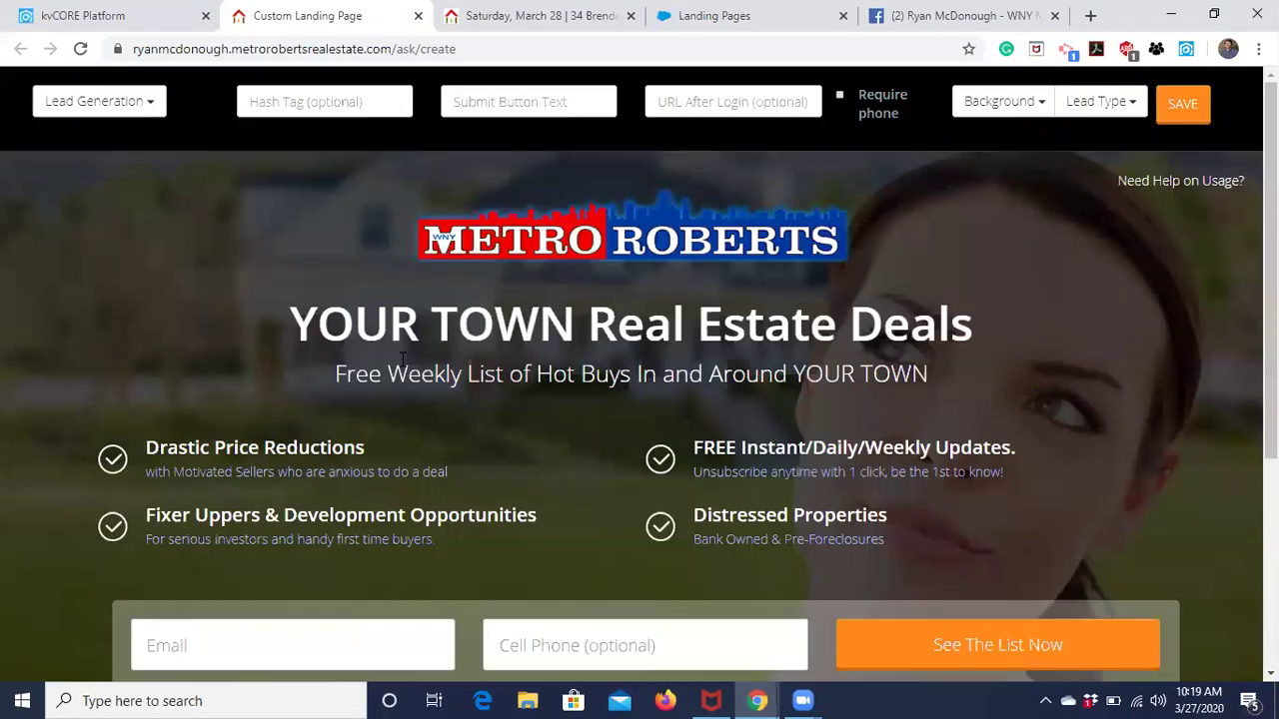
{"action": "left_click", "coordinate": [148, 108]}
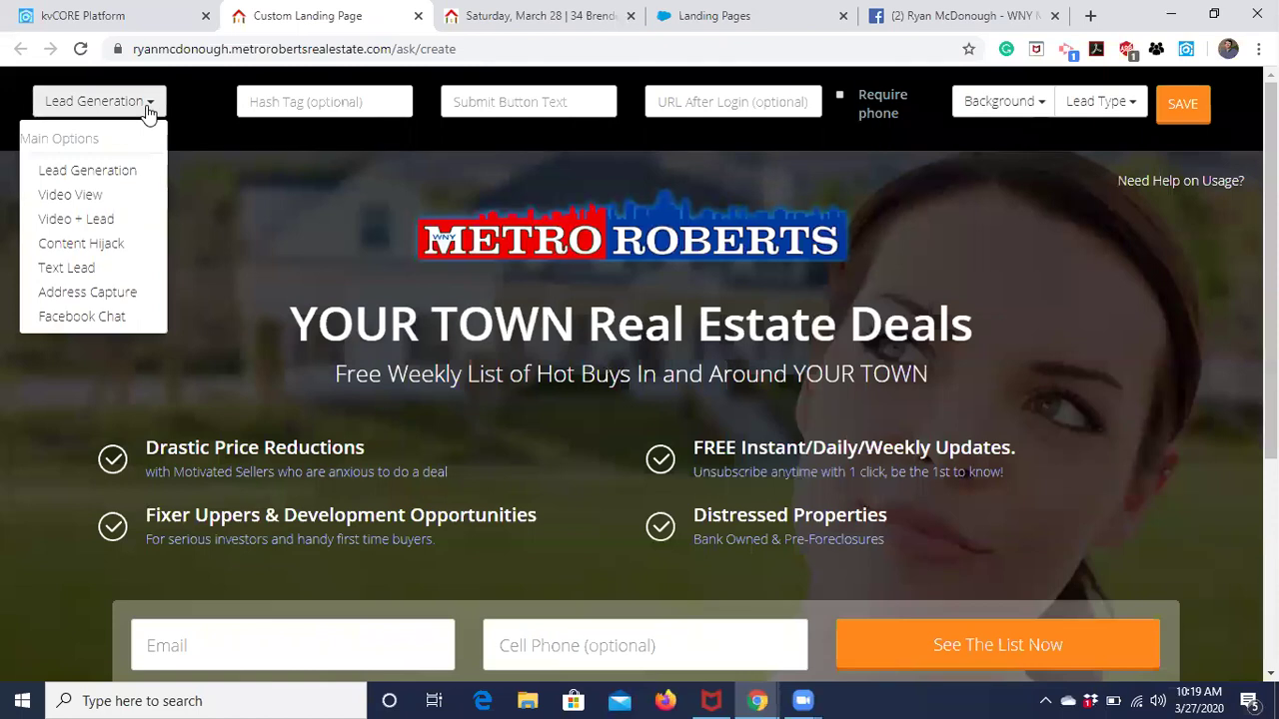
{"action": "left_click", "coordinate": [94, 199]}
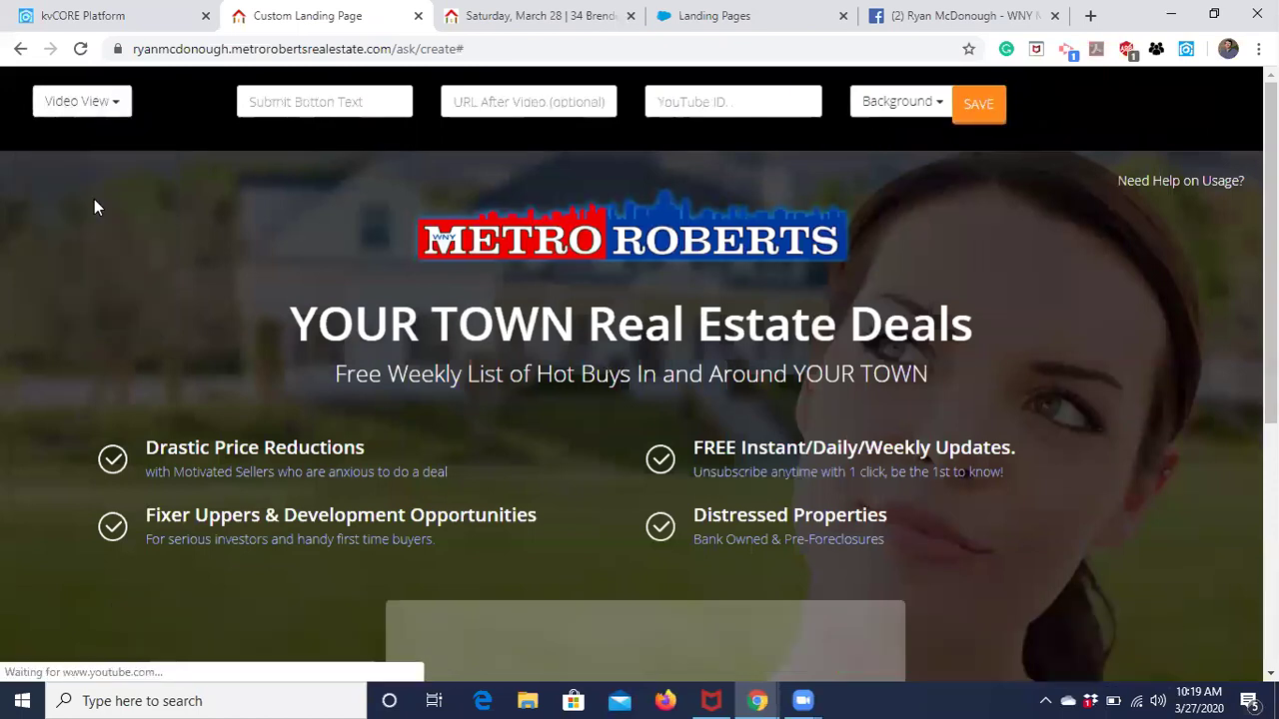
{"action": "scroll", "coordinate": [353, 357], "scroll_direction": "down", "scroll_amount": 5}
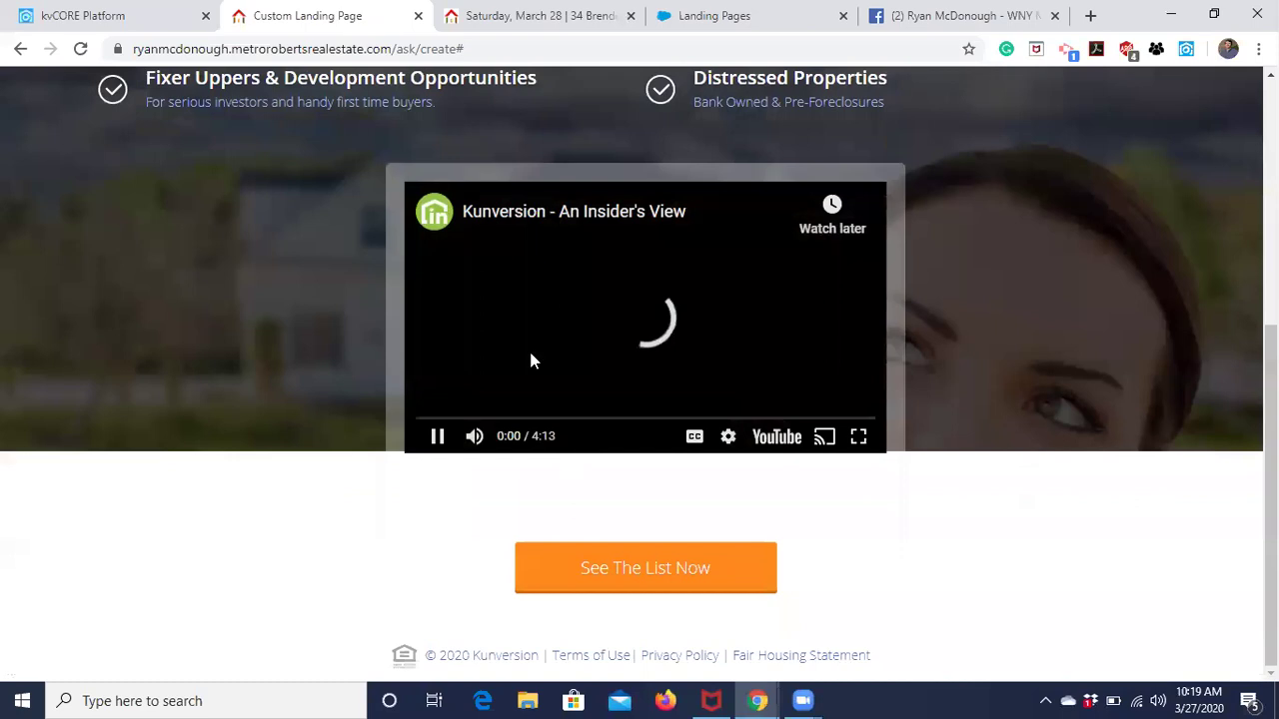
{"action": "left_click", "coordinate": [437, 435]}
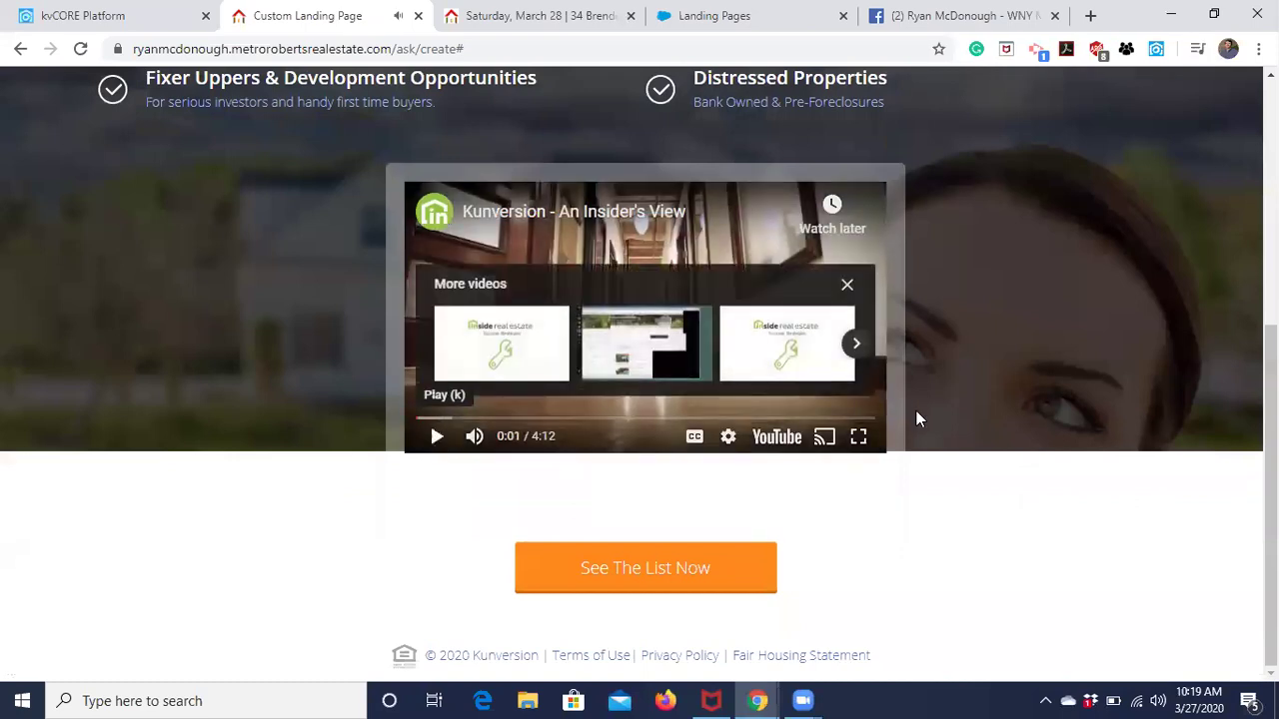
{"action": "scroll", "coordinate": [932, 440], "scroll_direction": "up", "scroll_amount": 5}
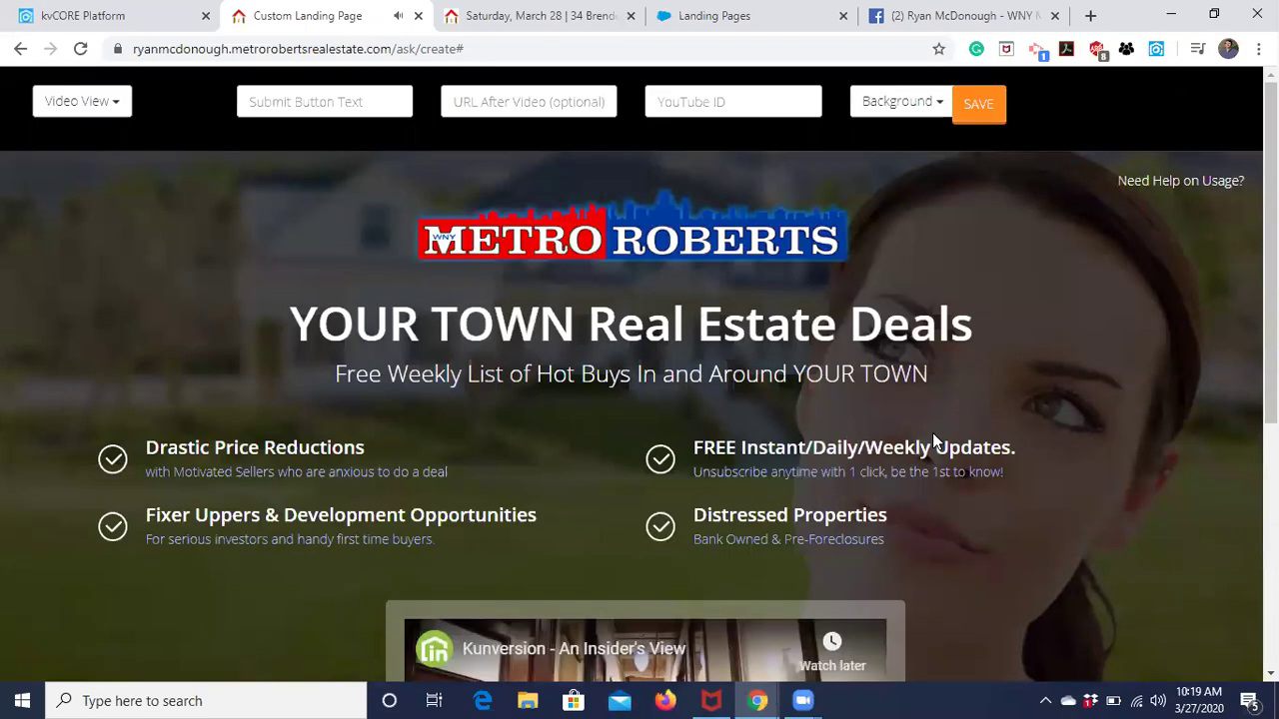
{"action": "scroll", "coordinate": [934, 440], "scroll_direction": "down", "scroll_amount": 2}
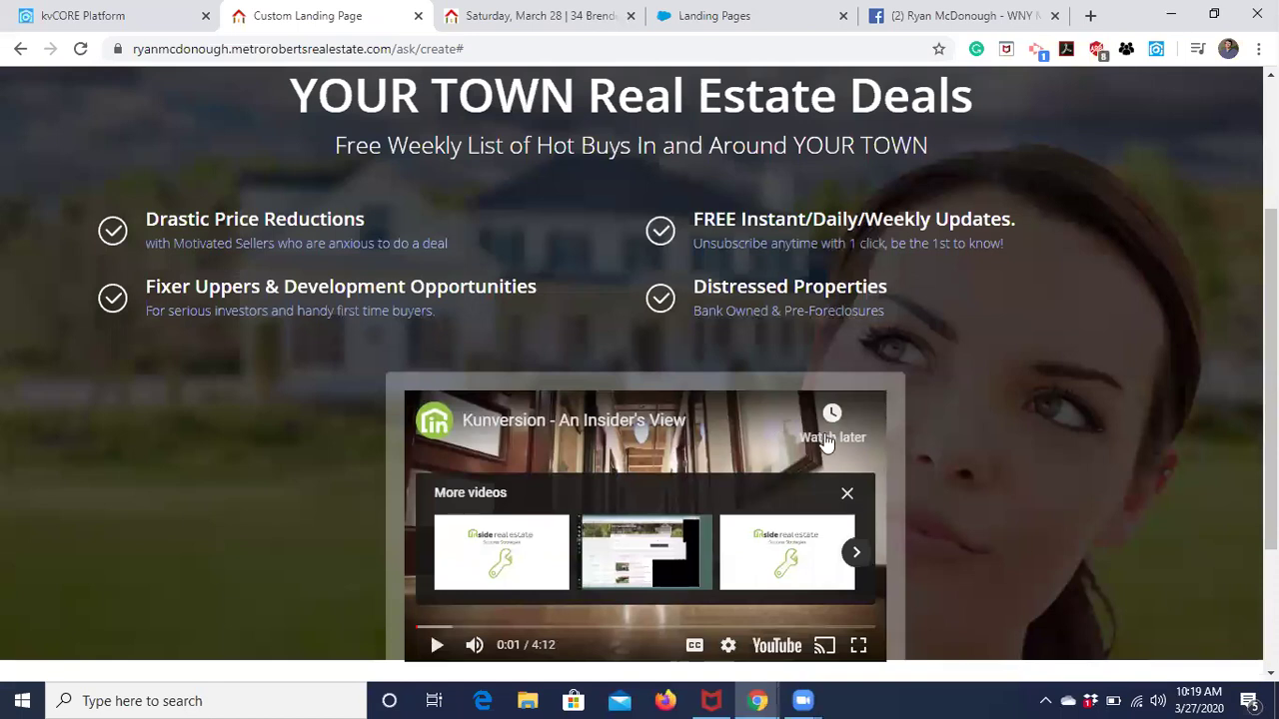
{"action": "scroll", "coordinate": [966, 513], "scroll_direction": "up", "scroll_amount": 2}
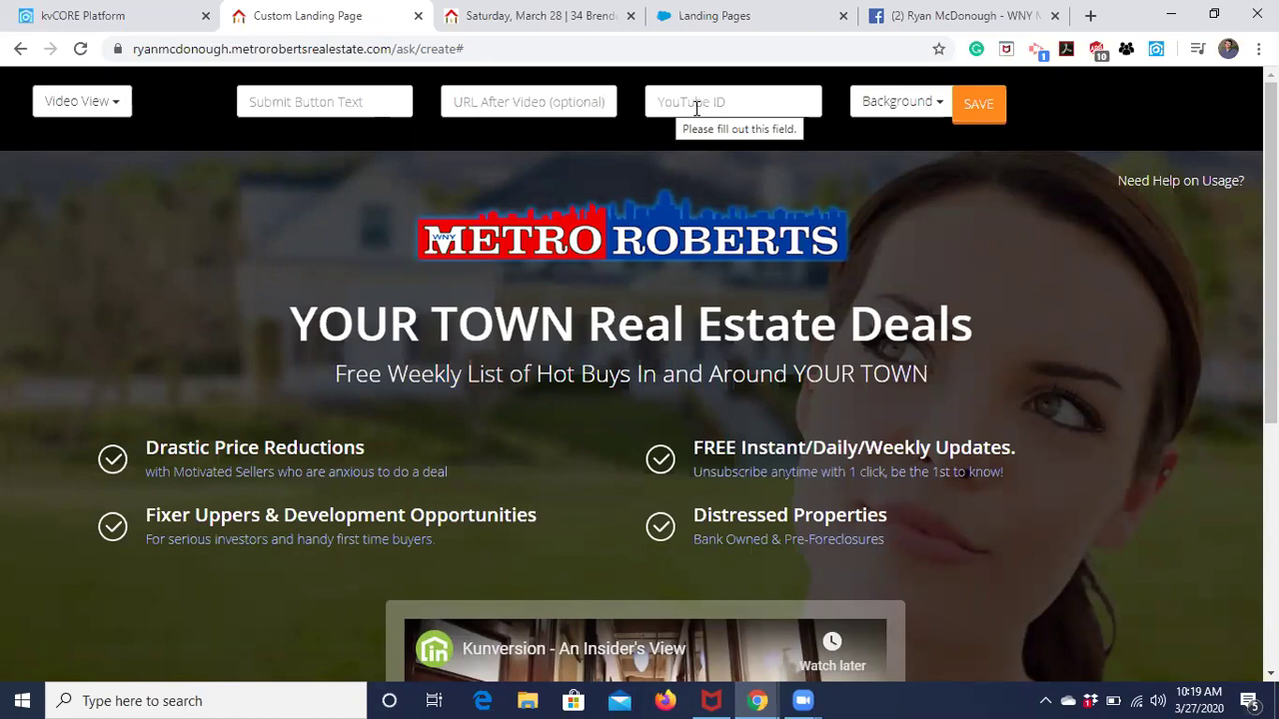
{"action": "scroll", "coordinate": [562, 516], "scroll_direction": "down", "scroll_amount": 3}
{"action": "scroll", "coordinate": [726, 329], "scroll_direction": "up", "scroll_amount": 3}
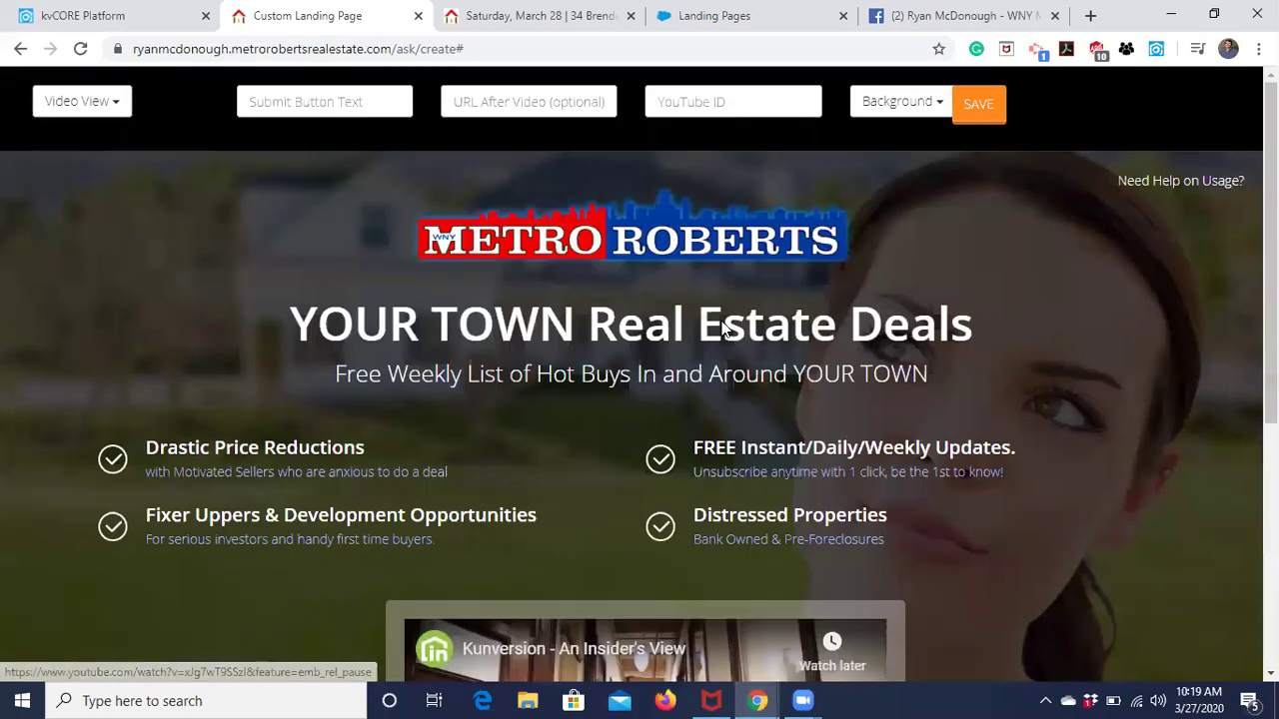
{"action": "scroll", "coordinate": [356, 390], "scroll_direction": "down", "scroll_amount": 2}
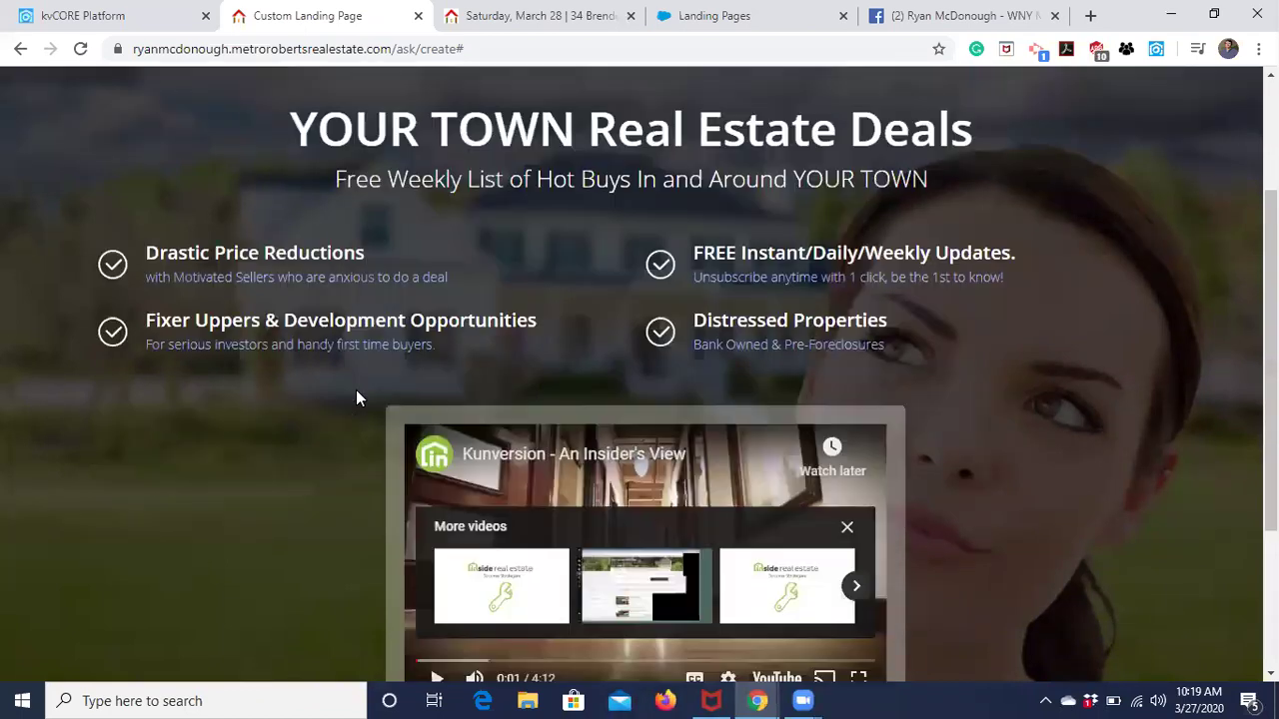
{"action": "scroll", "coordinate": [355, 398], "scroll_direction": "down", "scroll_amount": 1}
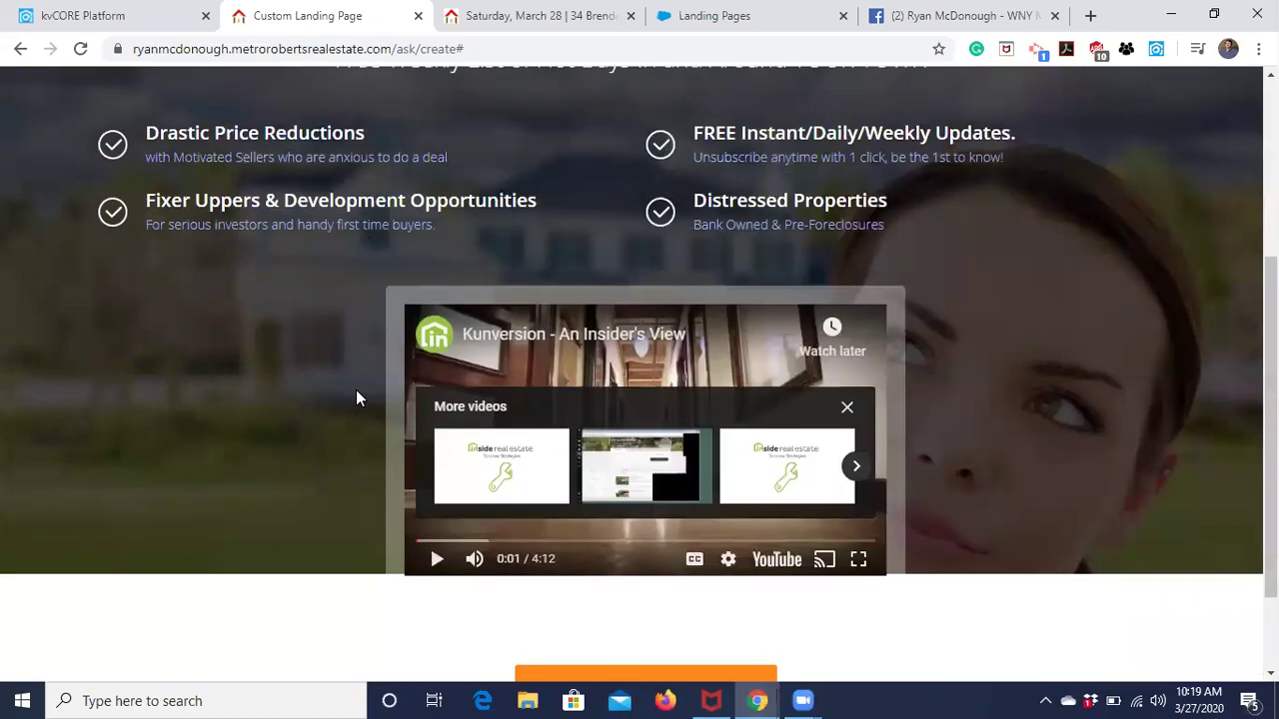
{"action": "scroll", "coordinate": [357, 396], "scroll_direction": "down", "scroll_amount": 1}
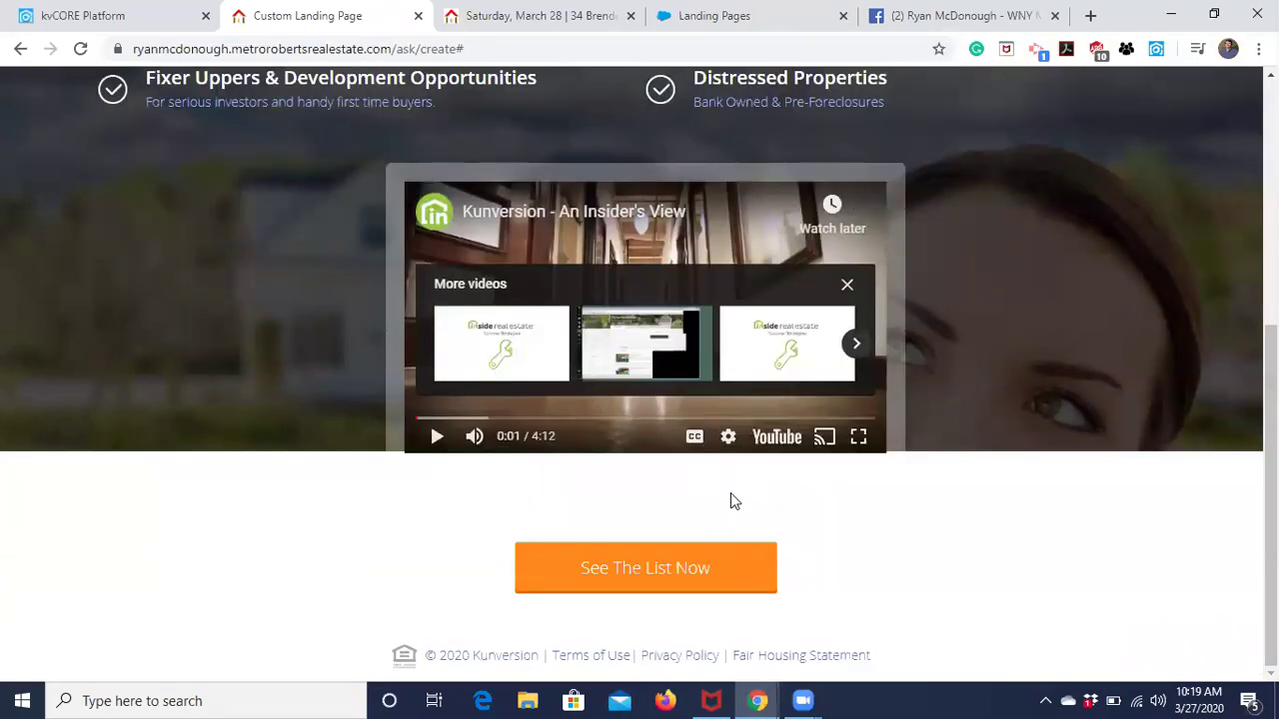
{"action": "left_click", "coordinate": [665, 565]}
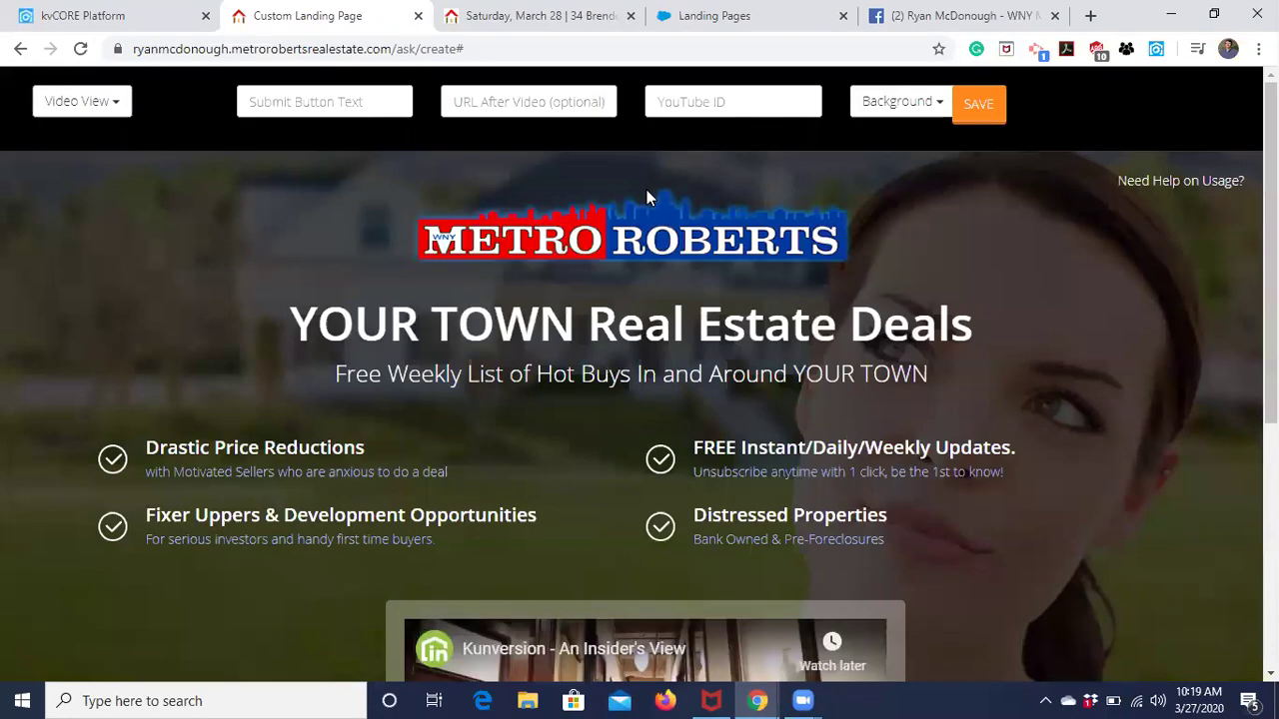
Switch the landing page type to Video + Lead and pause the preview video.
{"action": "left_click", "coordinate": [113, 103]}
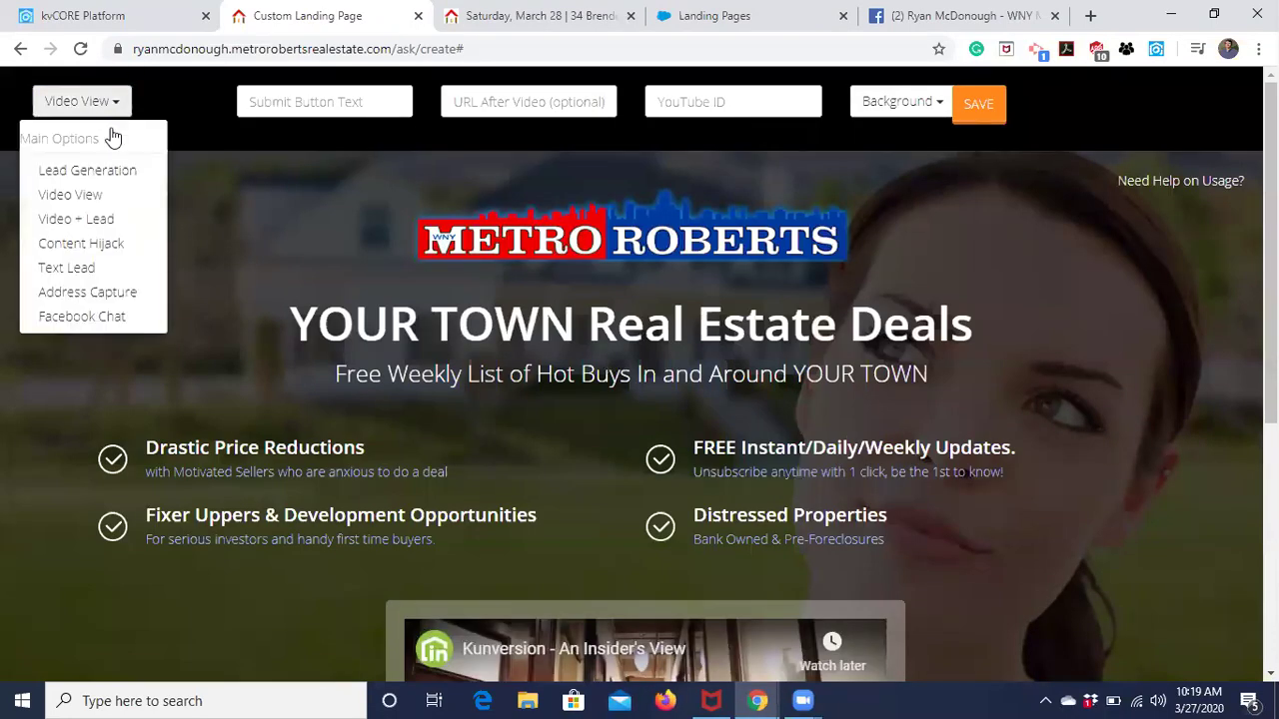
{"action": "left_click", "coordinate": [94, 217]}
{"action": "scroll", "coordinate": [330, 278], "scroll_direction": "down", "scroll_amount": 5}
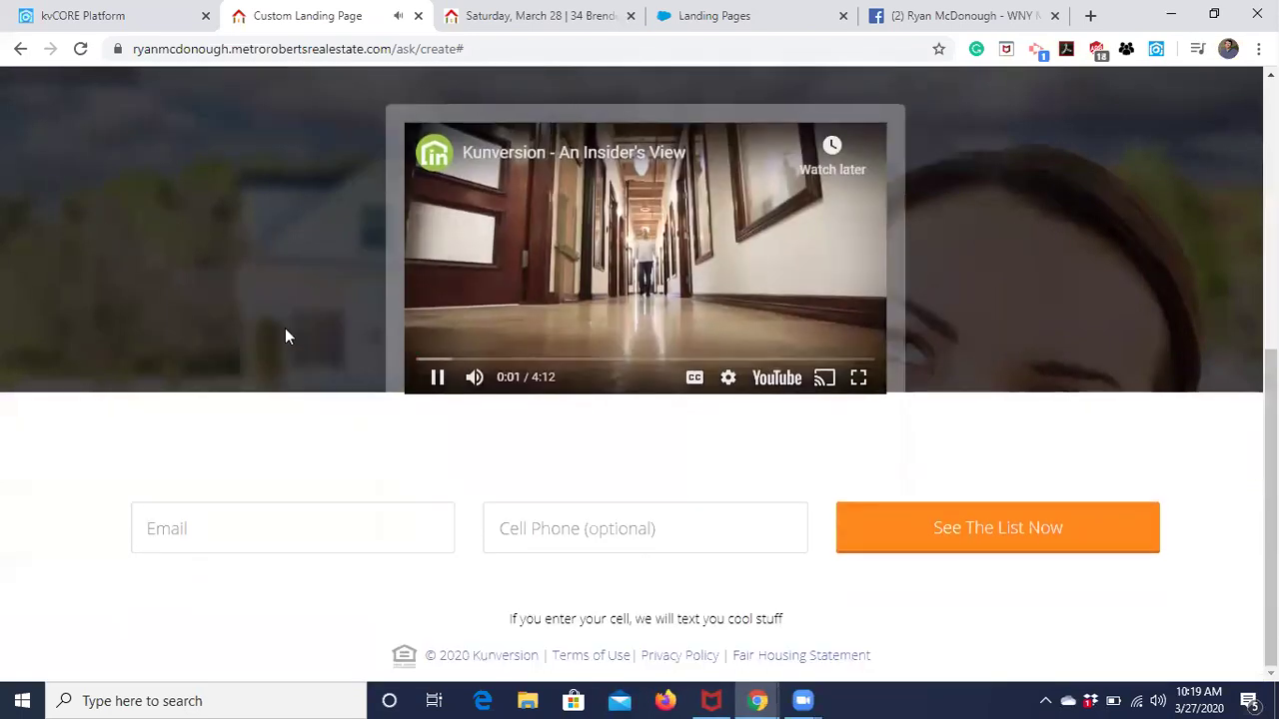
{"action": "left_click", "coordinate": [437, 379]}
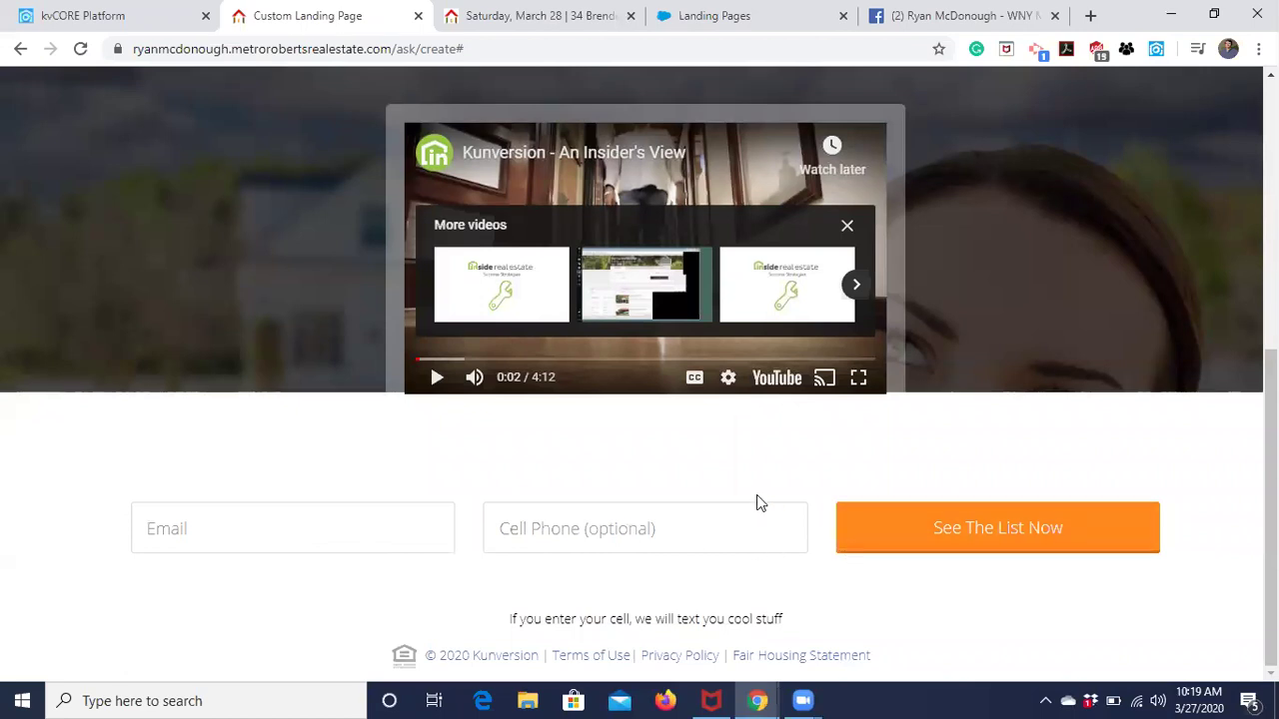
Review the Lead Type options: Buyer, Seller, Renter, Agent, Vendor or None.
{"action": "scroll", "coordinate": [897, 476], "scroll_direction": "up", "scroll_amount": 4}
{"action": "scroll", "coordinate": [897, 476], "scroll_direction": "down", "scroll_amount": 3}
{"action": "scroll", "coordinate": [906, 368], "scroll_direction": "up", "scroll_amount": 5}
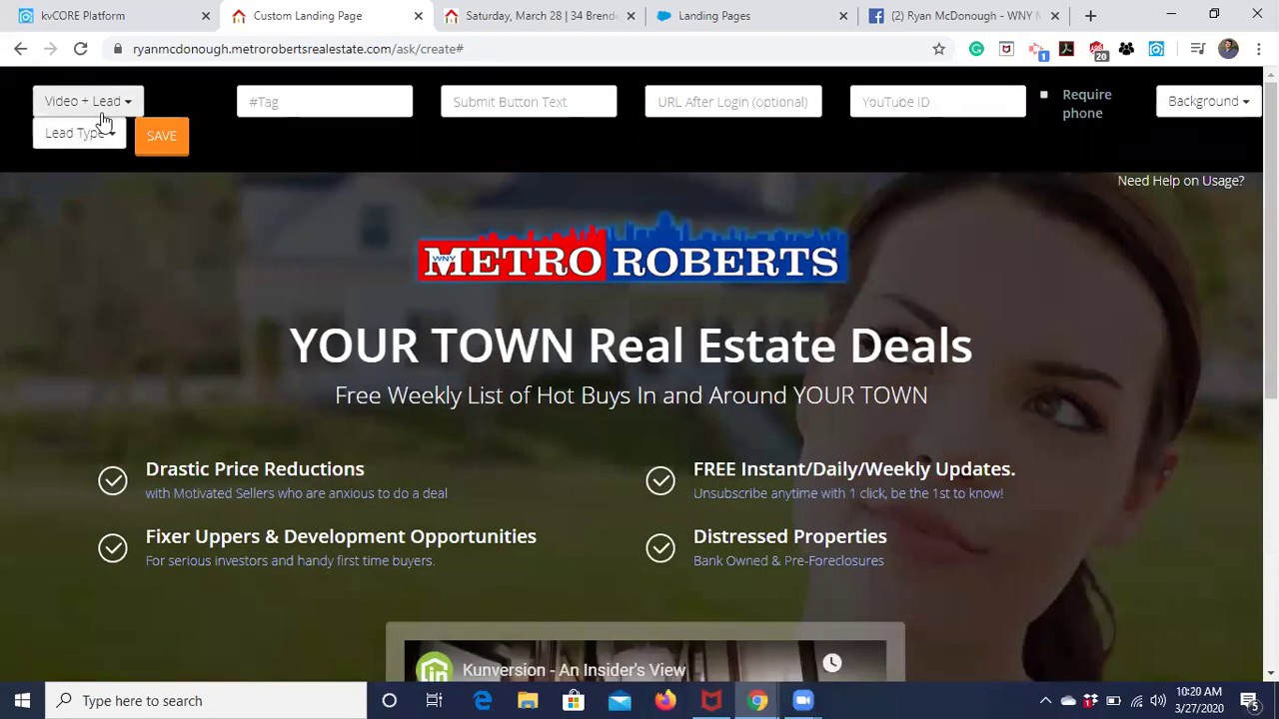
{"action": "left_click", "coordinate": [95, 137]}
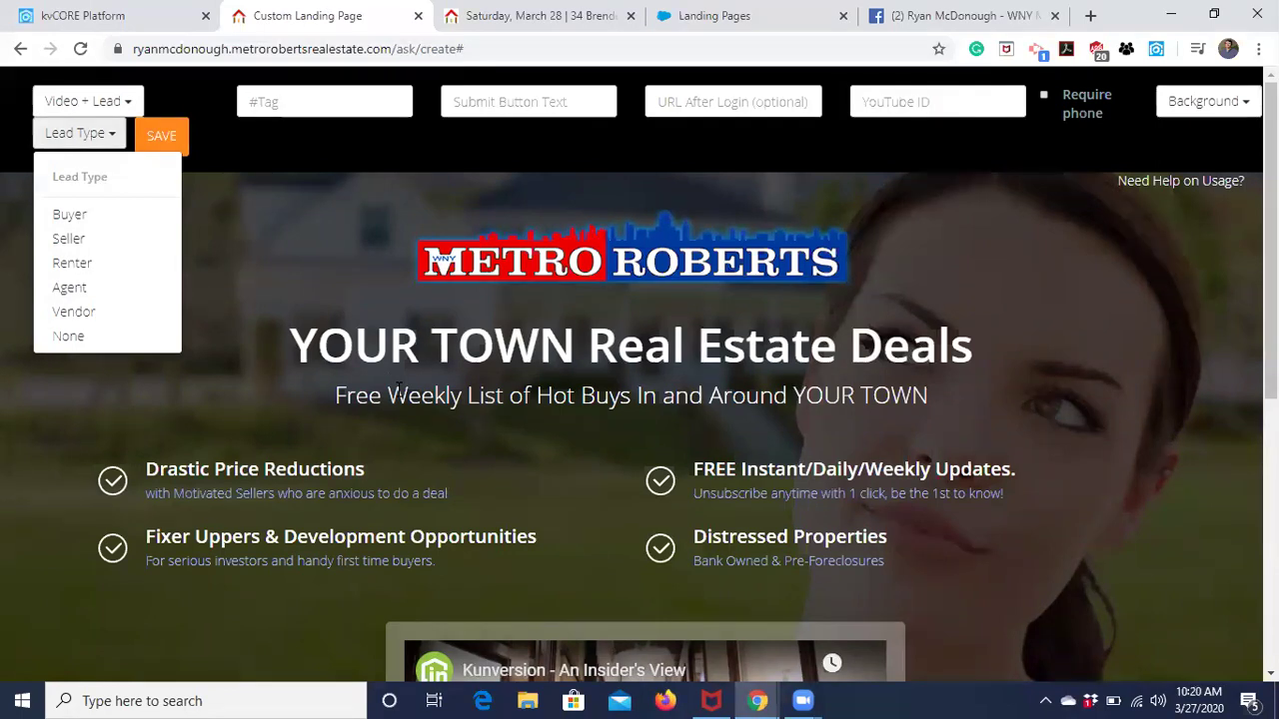
{"action": "left_click", "coordinate": [97, 103]}
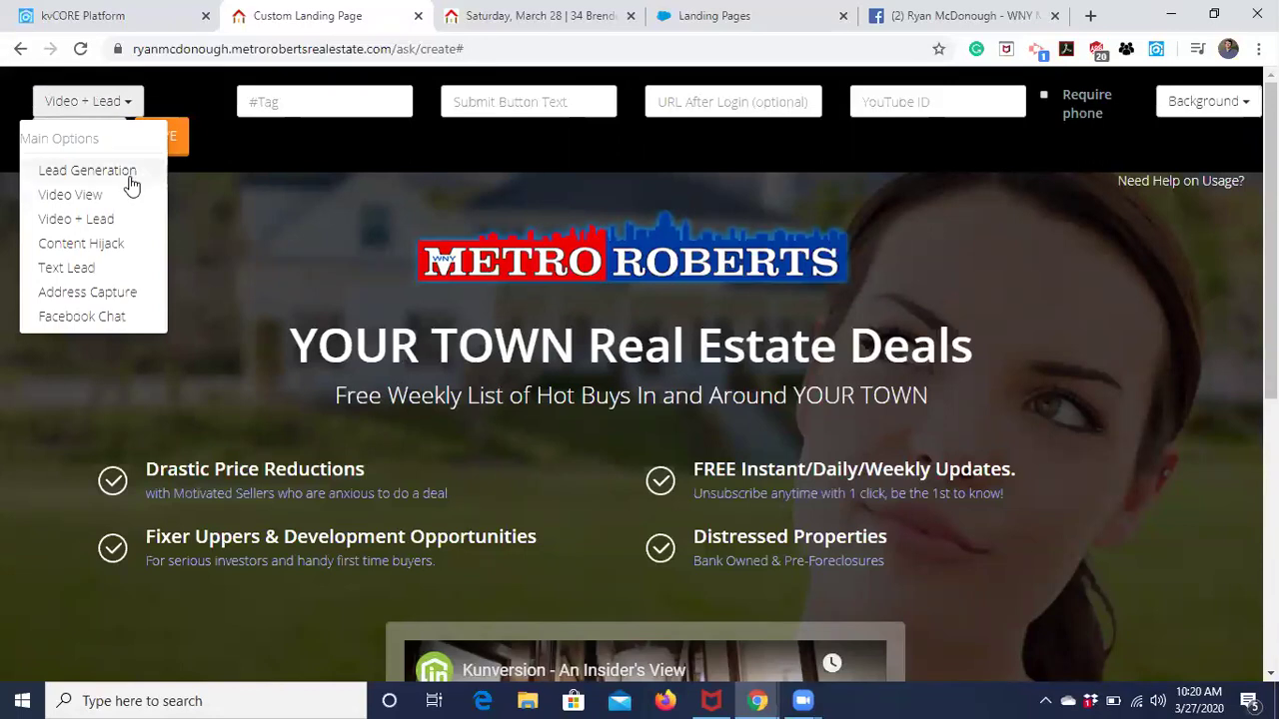
Switch the page type to Content Hijack and preview its See The List Now button.
{"action": "left_click", "coordinate": [106, 248]}
{"action": "scroll", "coordinate": [378, 400], "scroll_direction": "down", "scroll_amount": 2}
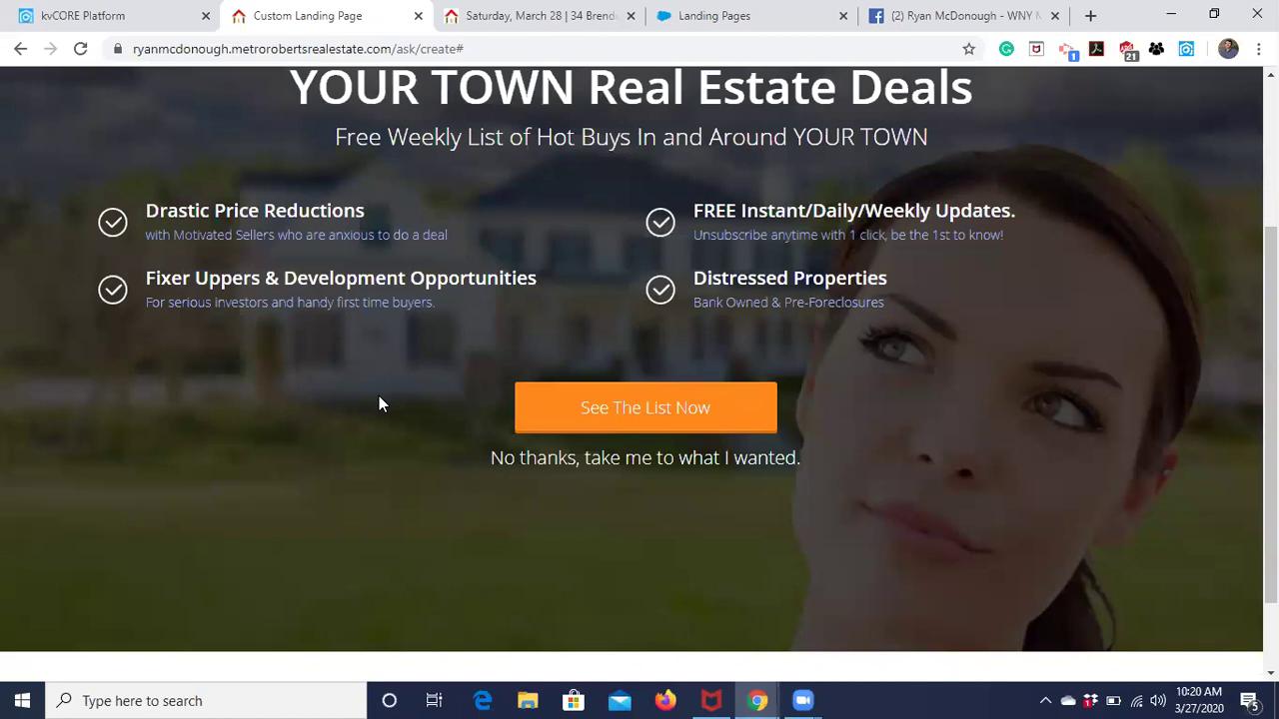
{"action": "scroll", "coordinate": [378, 403], "scroll_direction": "up", "scroll_amount": 1}
{"action": "scroll", "coordinate": [379, 403], "scroll_direction": "up", "scroll_amount": 2}
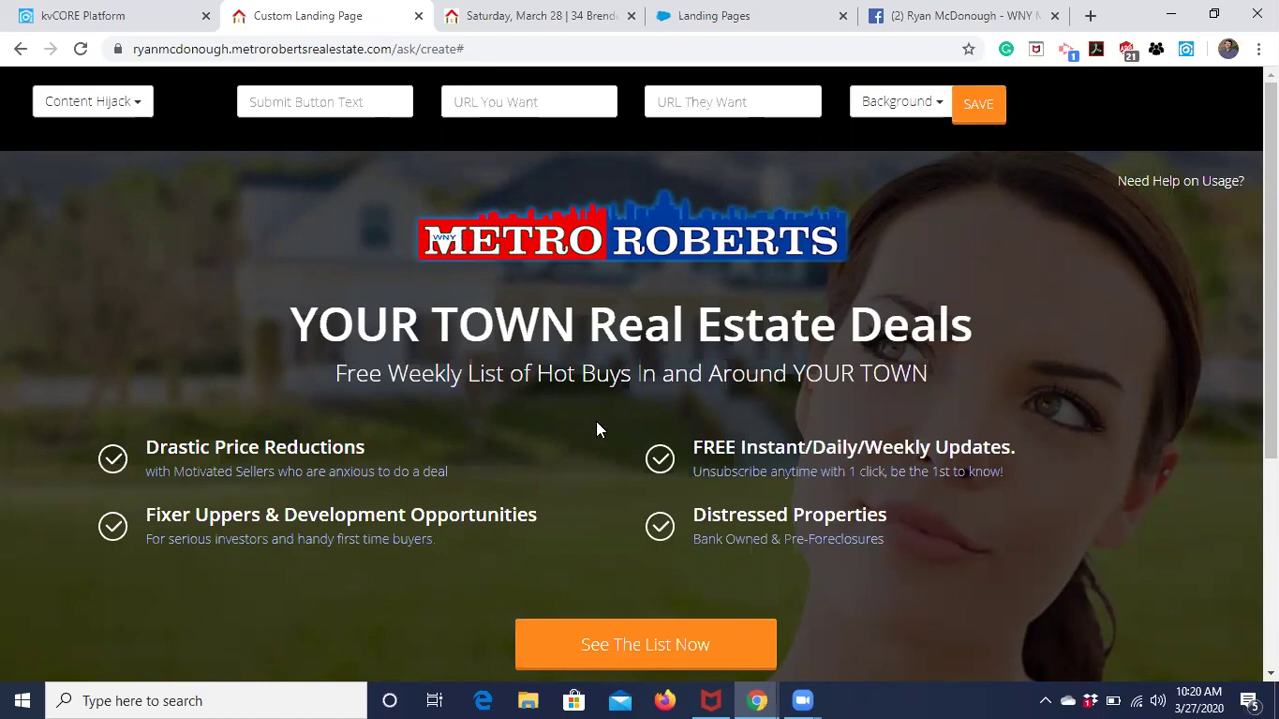
{"action": "scroll", "coordinate": [595, 422], "scroll_direction": "down", "scroll_amount": 1}
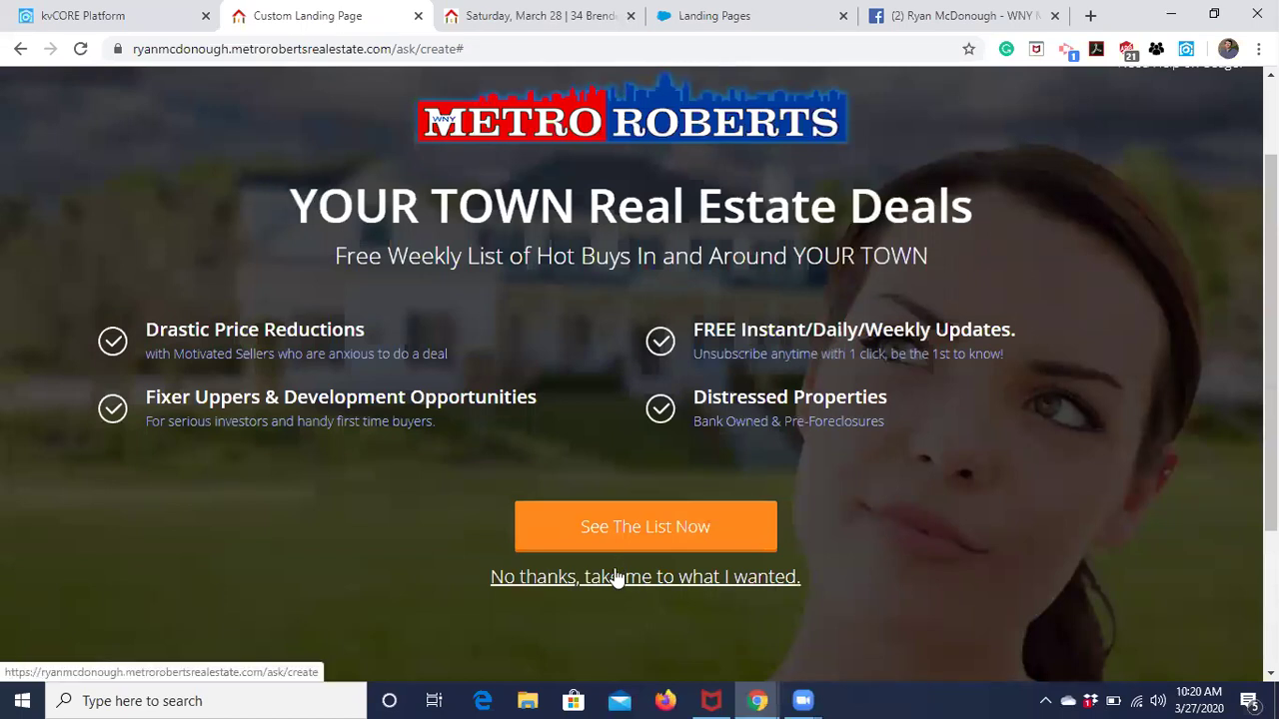
{"action": "scroll", "coordinate": [618, 579], "scroll_direction": "up", "scroll_amount": 1}
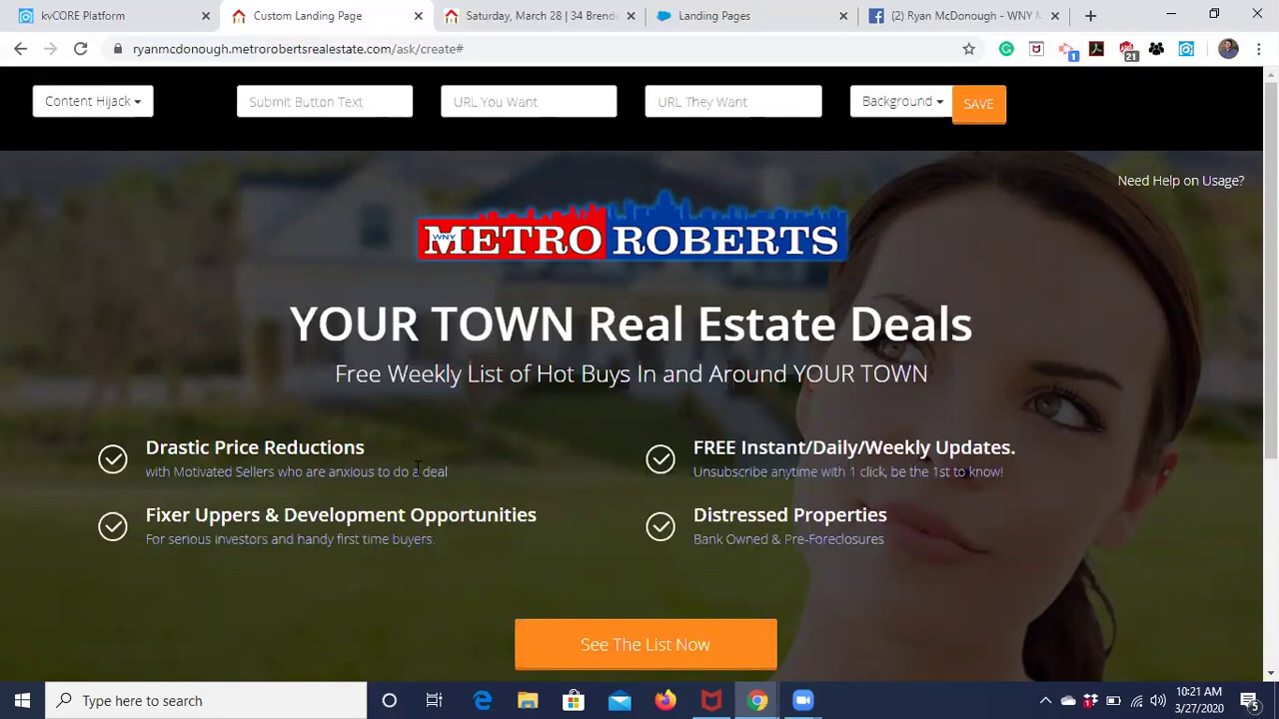
{"action": "scroll", "coordinate": [417, 470], "scroll_direction": "down", "scroll_amount": 2}
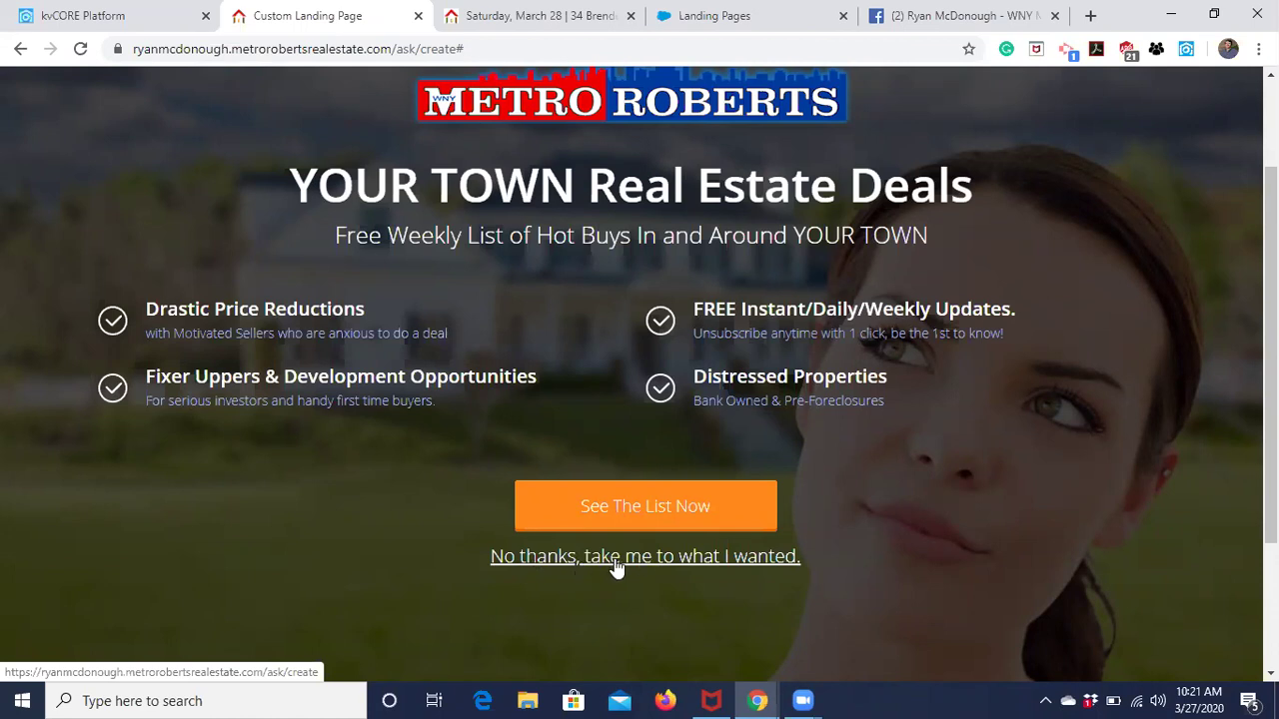
Test the 'No thanks, take me to what I wanted.' link, then close the extra window.
{"action": "left_click", "coordinate": [614, 558]}
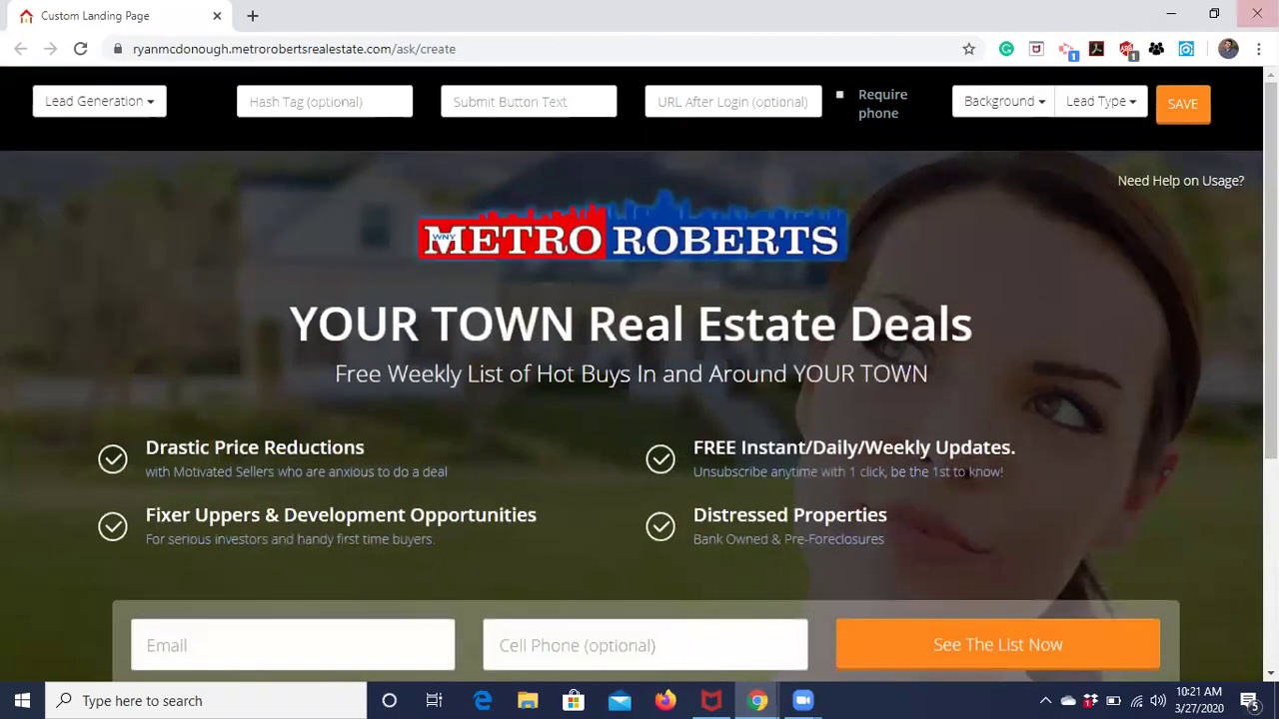
{"action": "left_click", "coordinate": [1257, 13]}
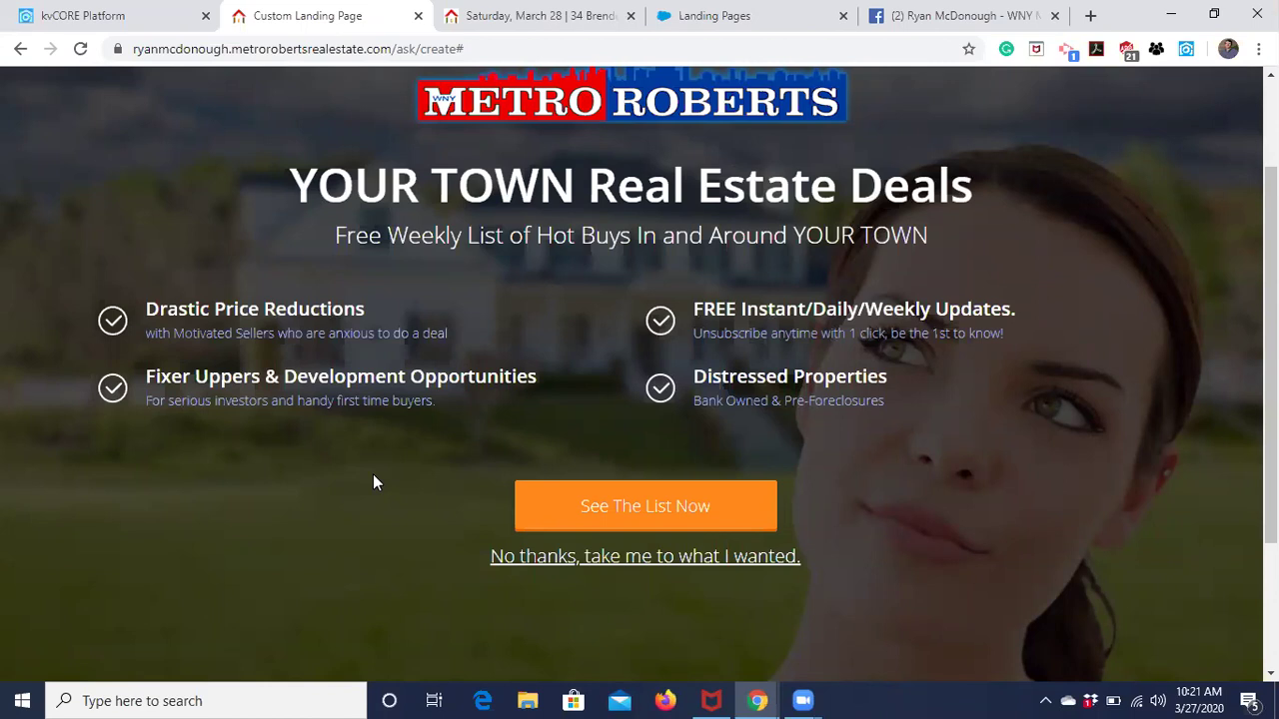
{"action": "scroll", "coordinate": [373, 482], "scroll_direction": "up", "scroll_amount": 2}
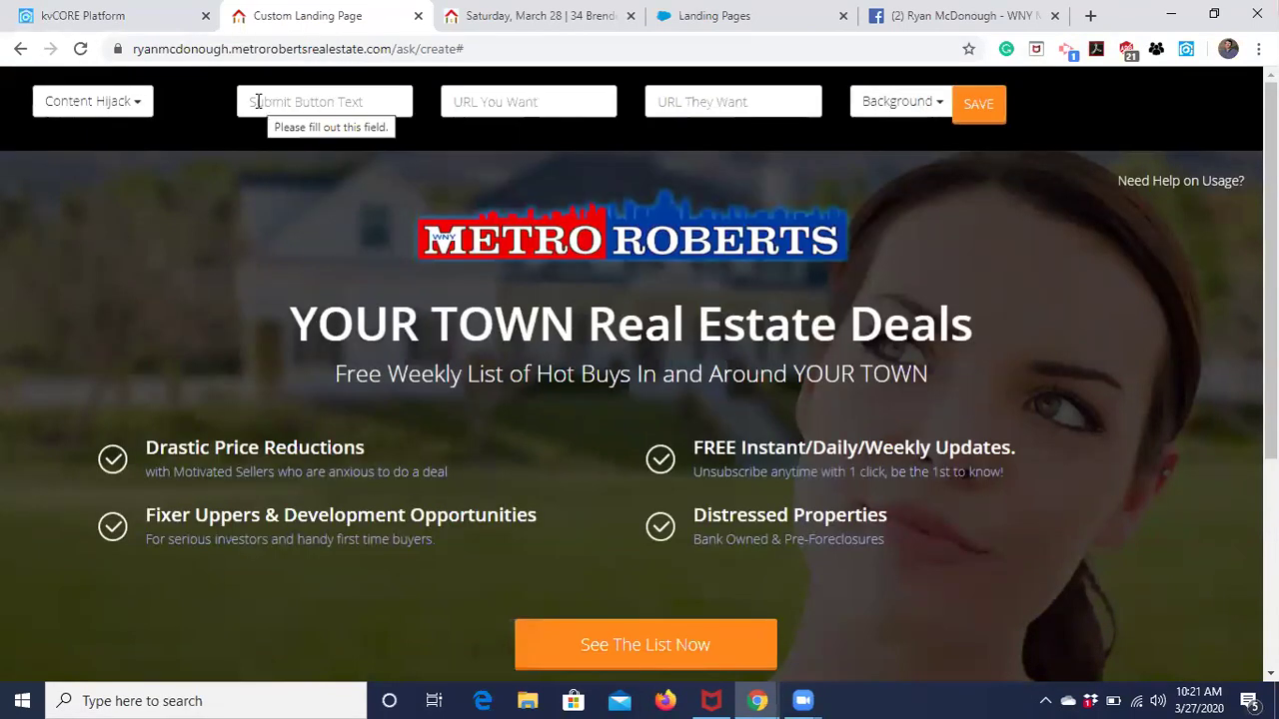
Switch the landing page type to Text Lead and preview the layout.
{"action": "left_click", "coordinate": [80, 114]}
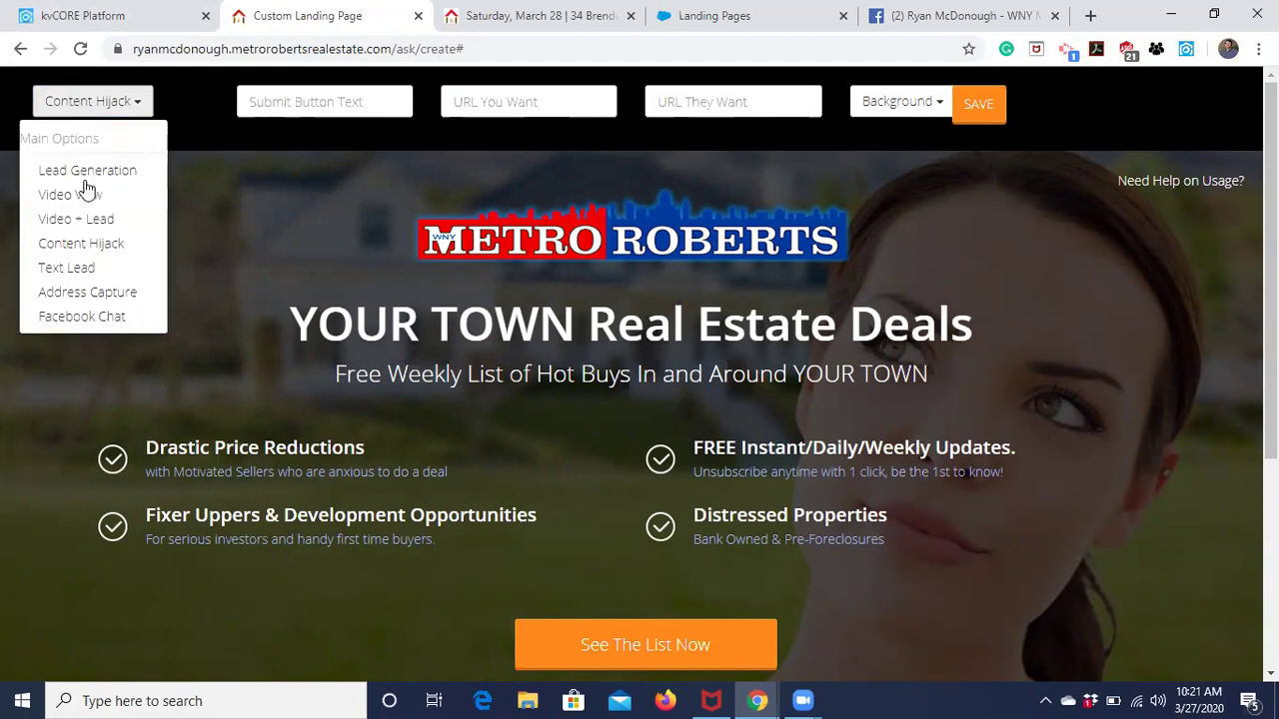
{"action": "left_click", "coordinate": [79, 267]}
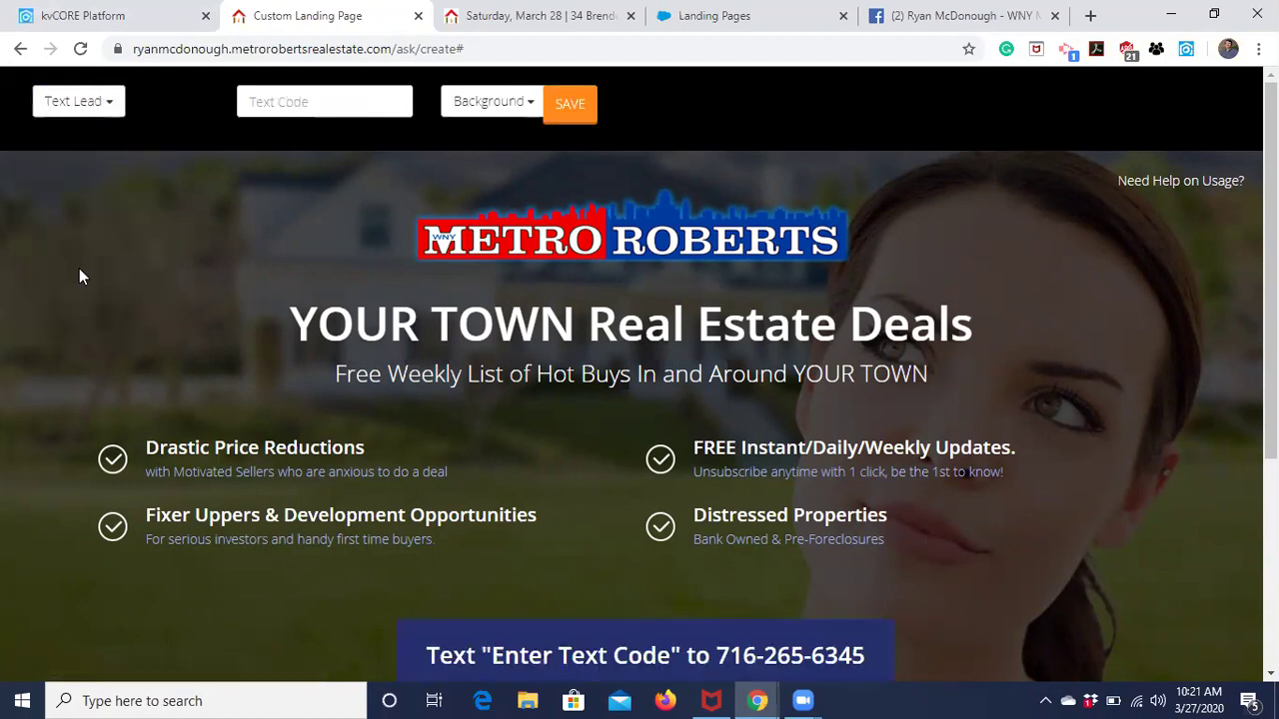
{"action": "scroll", "coordinate": [317, 232], "scroll_direction": "down", "scroll_amount": 2}
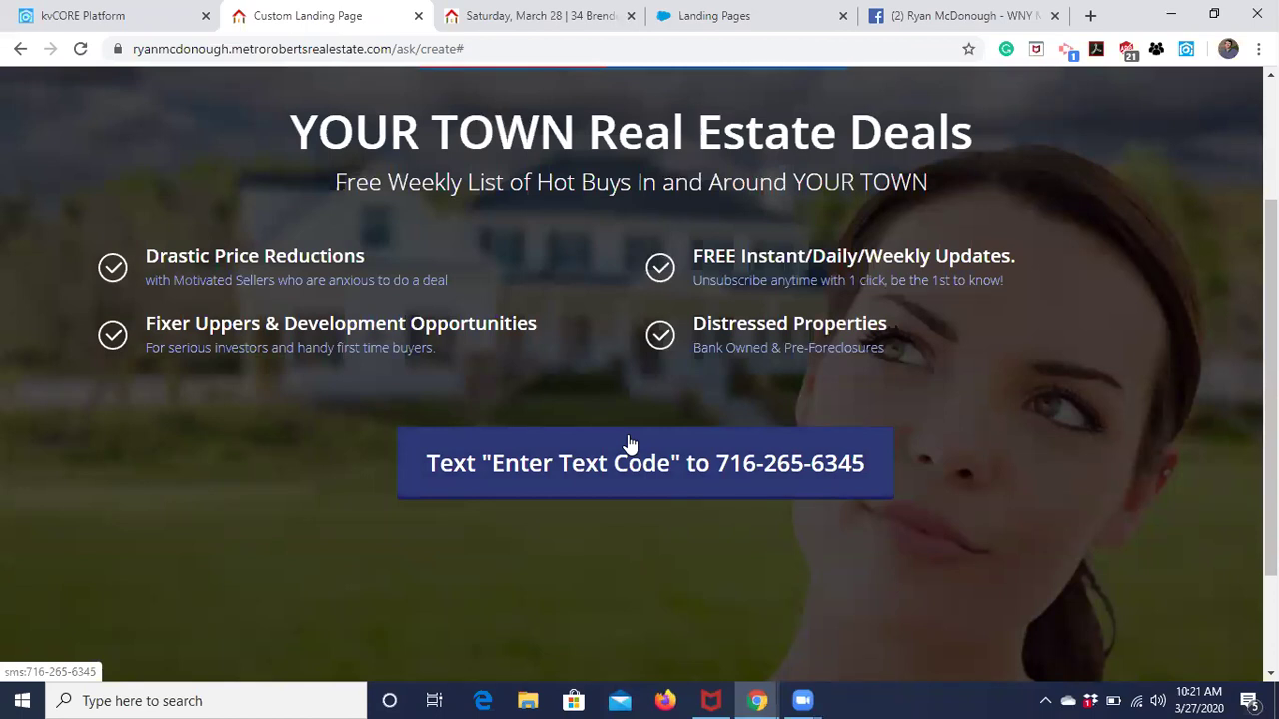
{"action": "scroll", "coordinate": [630, 442], "scroll_direction": "down", "scroll_amount": 2}
{"action": "scroll", "coordinate": [630, 443], "scroll_direction": "up", "scroll_amount": 4}
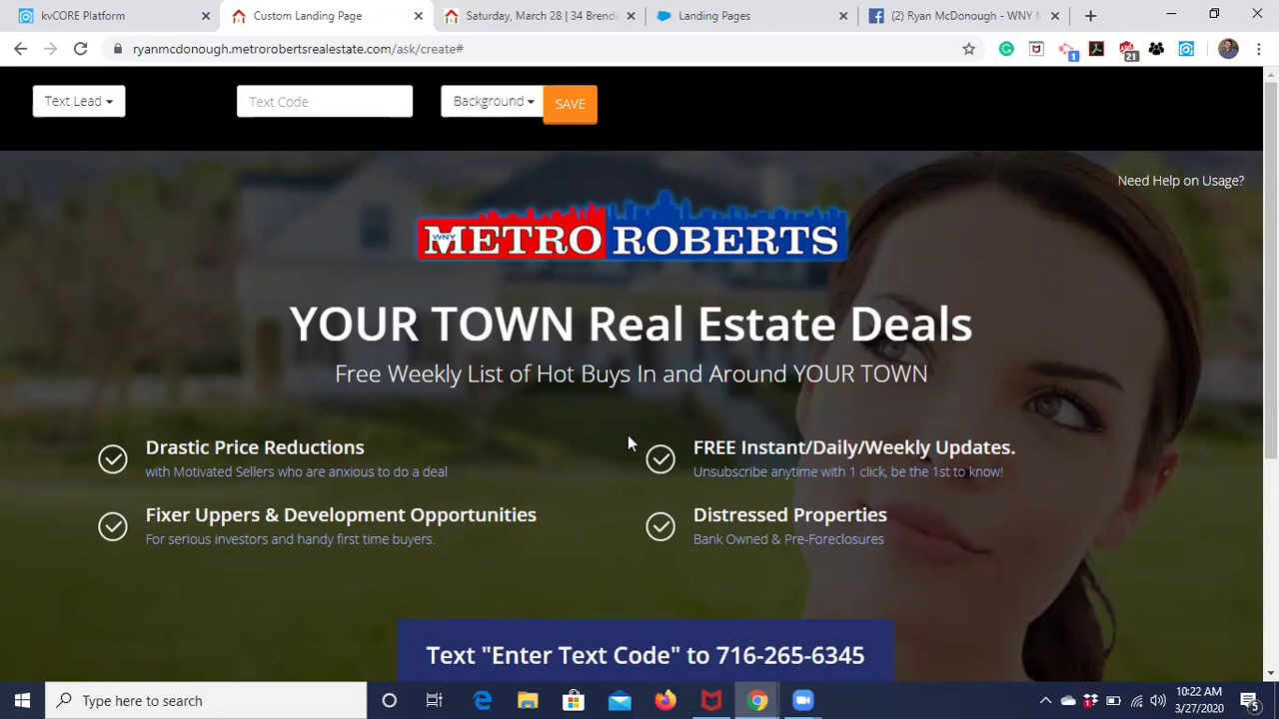
{"action": "scroll", "coordinate": [627, 445], "scroll_direction": "down", "scroll_amount": 2}
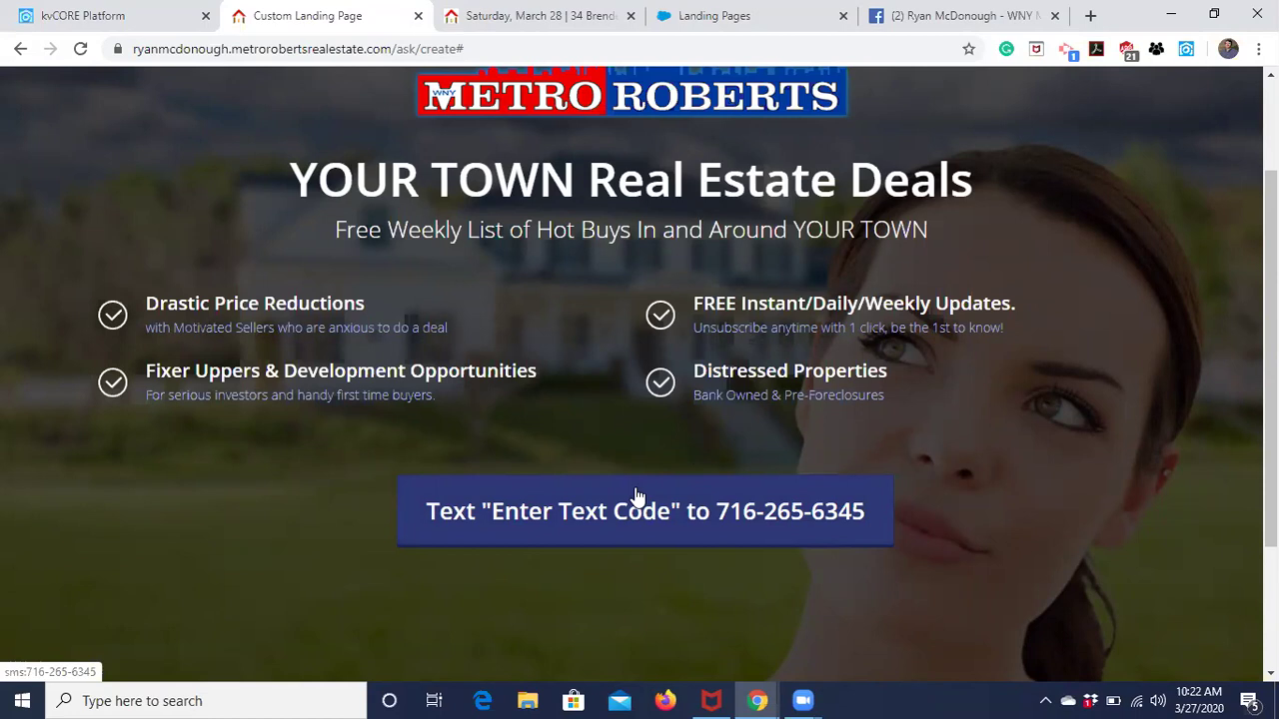
{"action": "scroll", "coordinate": [621, 413], "scroll_direction": "up", "scroll_amount": 2}
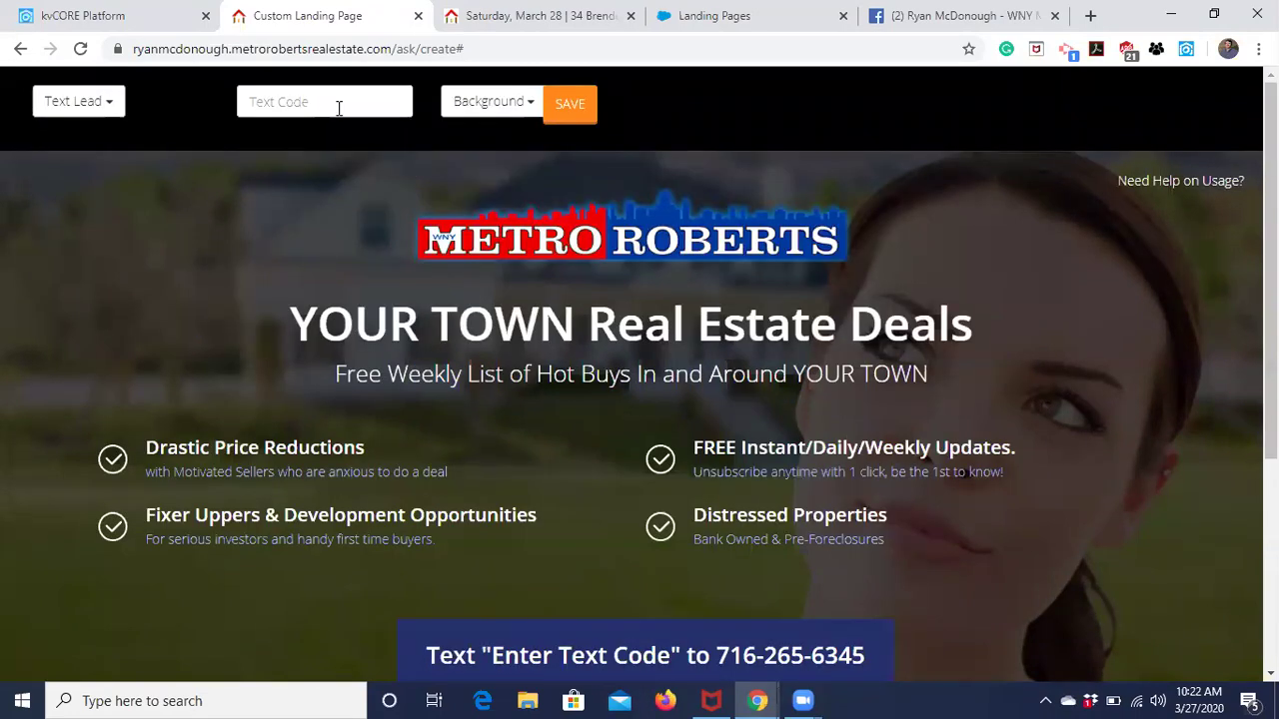
{"action": "left_click", "coordinate": [302, 103]}
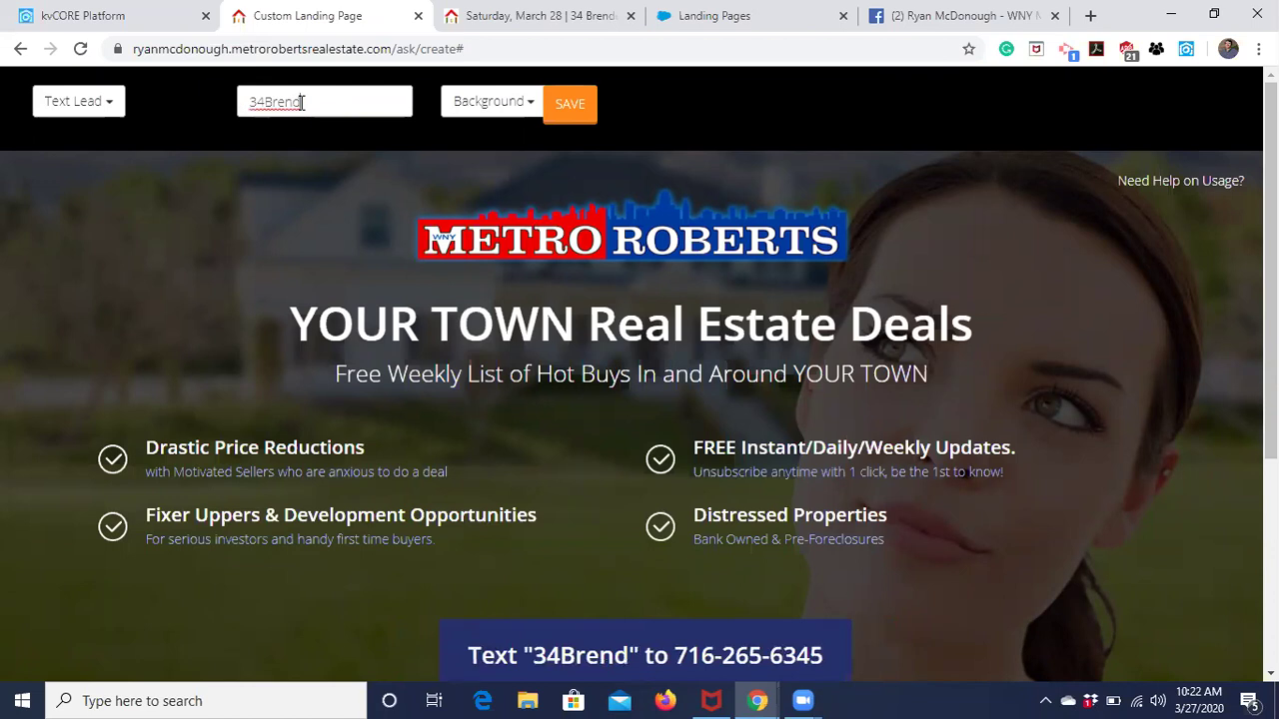
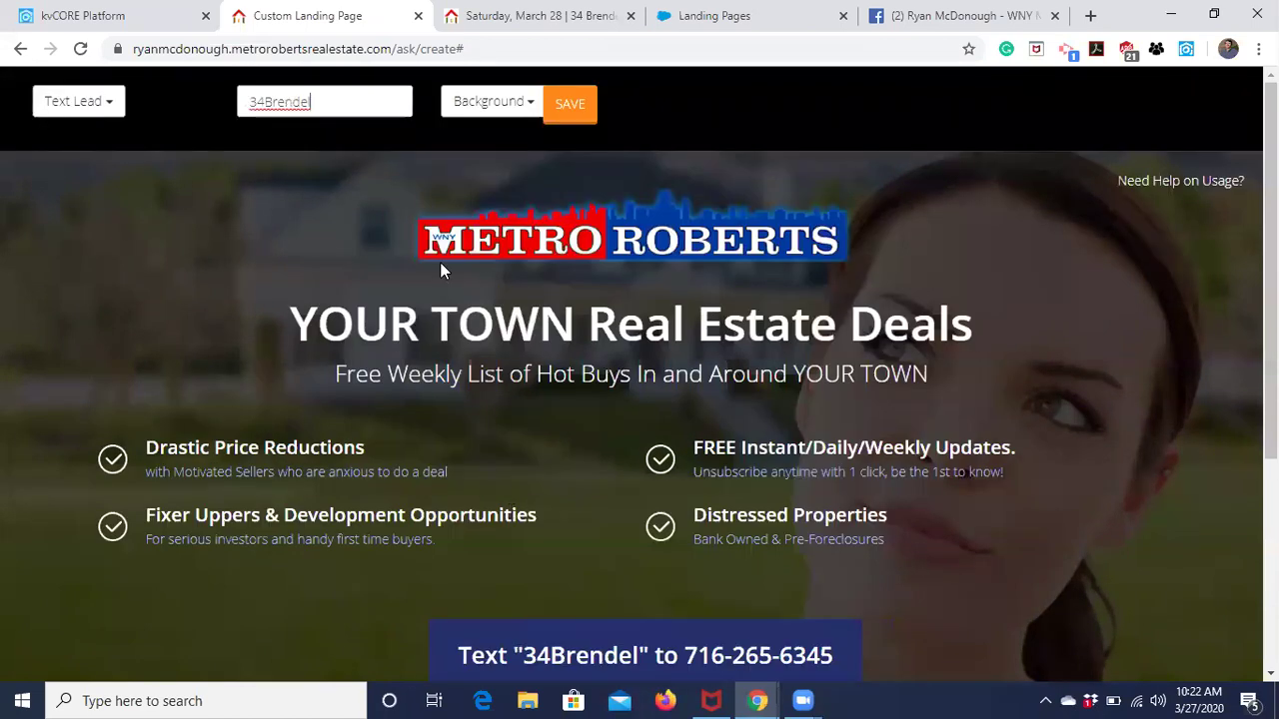
{"action": "scroll", "coordinate": [480, 510], "scroll_direction": "down", "scroll_amount": 1}
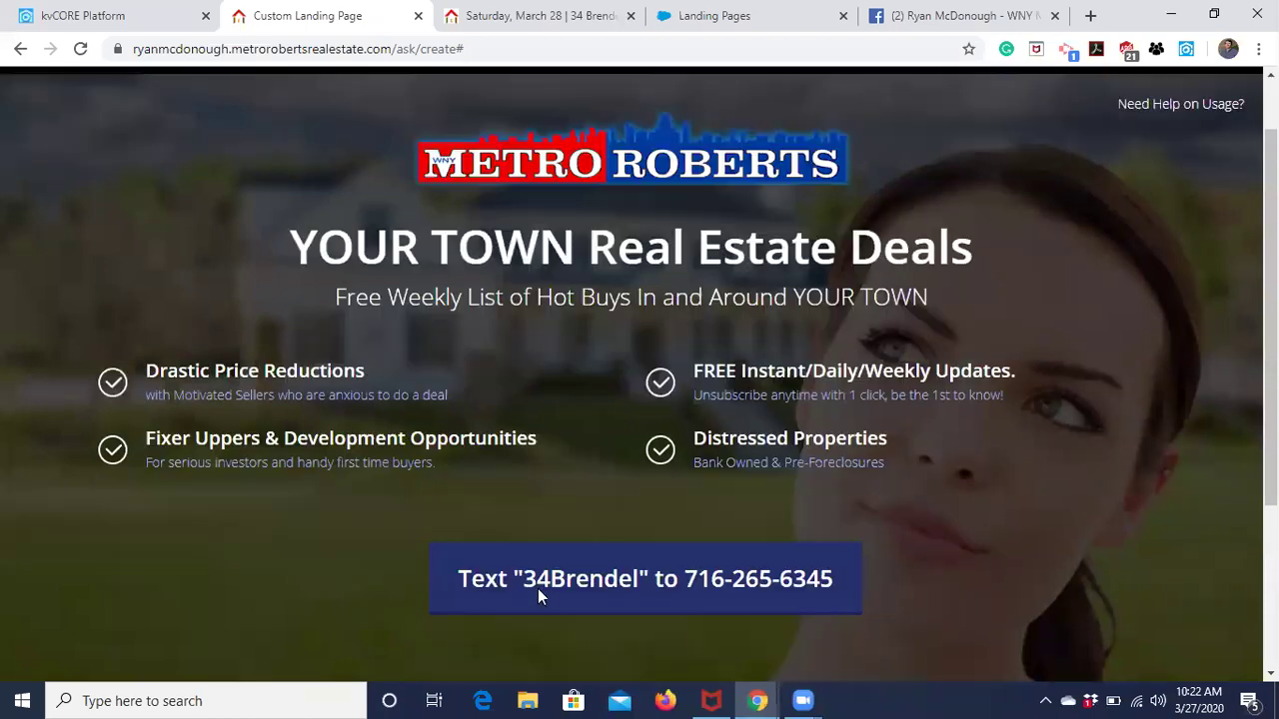
{"action": "scroll", "coordinate": [412, 427], "scroll_direction": "up", "scroll_amount": 1}
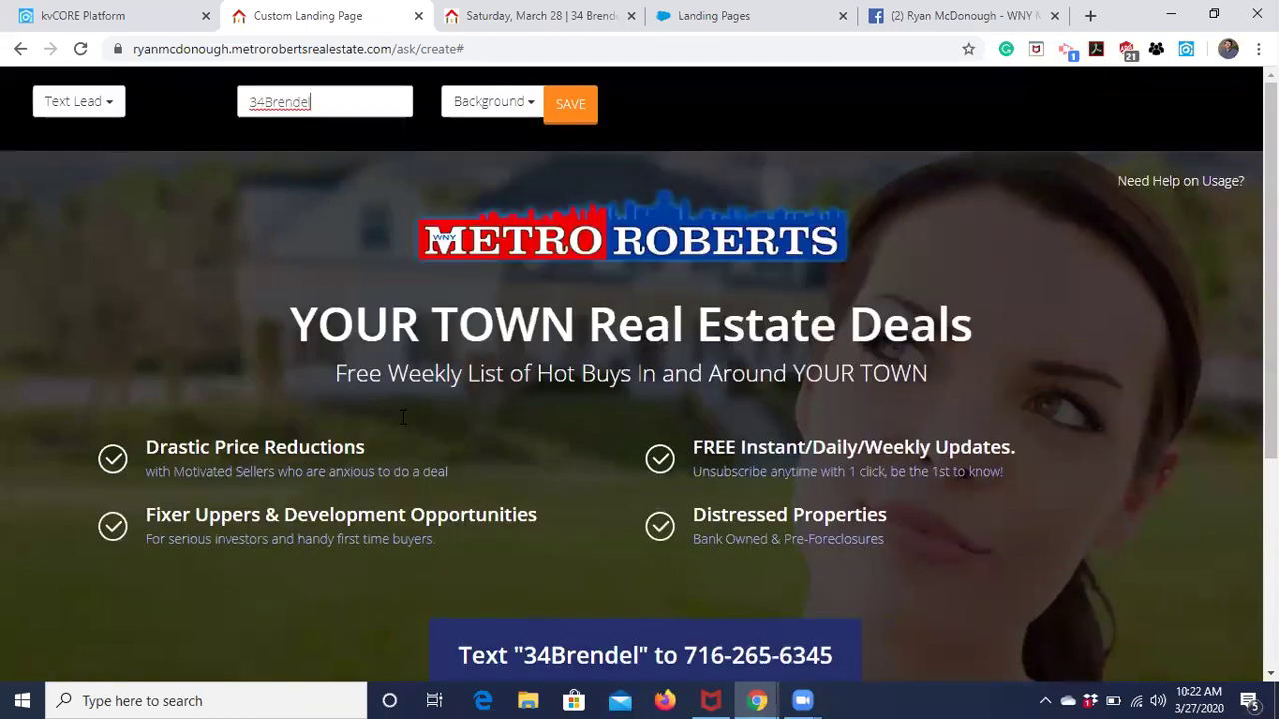
Switch the page type to Address Capture and preview its layout.
{"action": "left_click", "coordinate": [77, 112]}
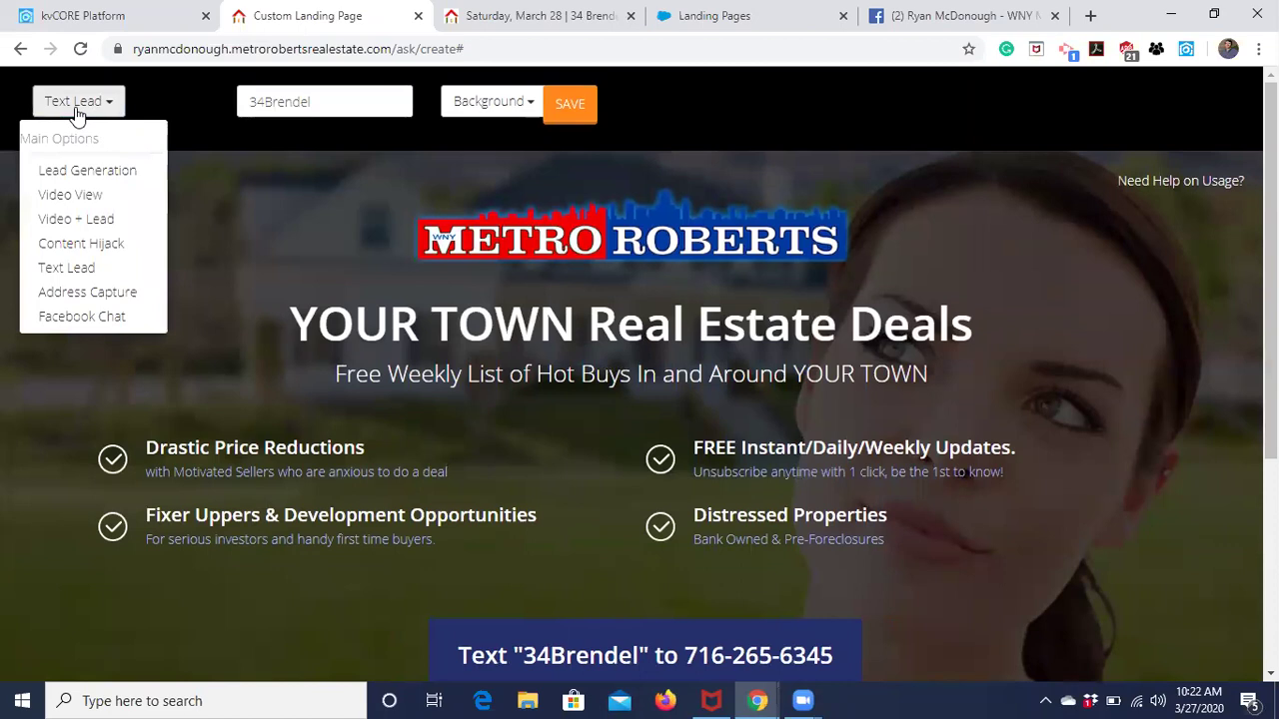
{"action": "left_click", "coordinate": [88, 294]}
{"action": "scroll", "coordinate": [358, 436], "scroll_direction": "down", "scroll_amount": 2}
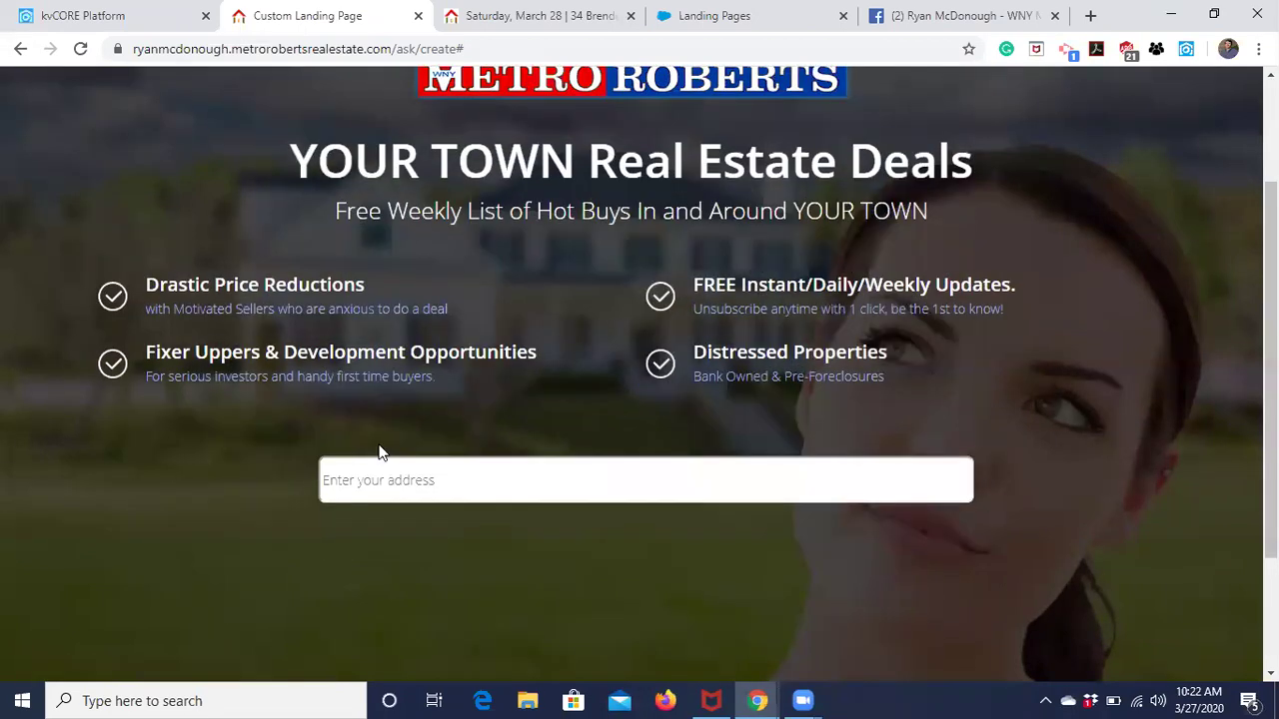
{"action": "scroll", "coordinate": [379, 453], "scroll_direction": "up", "scroll_amount": 2}
{"action": "scroll", "coordinate": [379, 447], "scroll_direction": "down", "scroll_amount": 2}
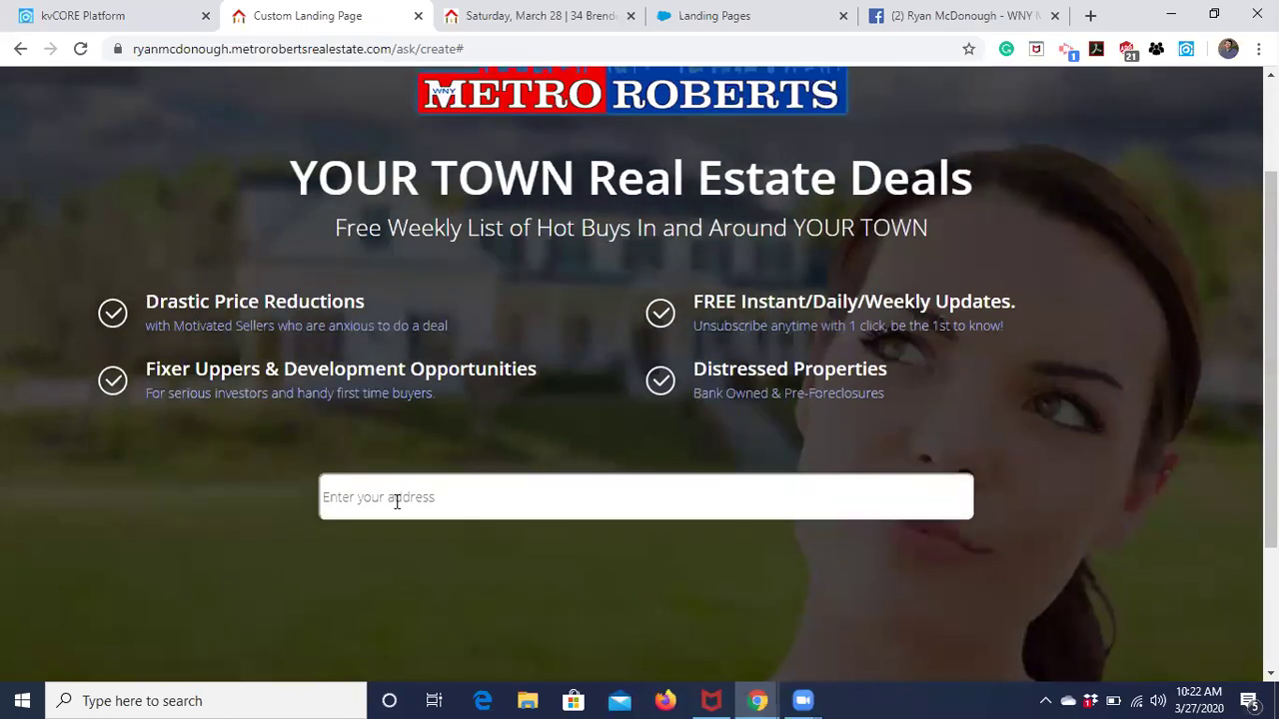
{"action": "scroll", "coordinate": [398, 503], "scroll_direction": "down", "scroll_amount": 1}
{"action": "scroll", "coordinate": [398, 503], "scroll_direction": "up", "scroll_amount": 1}
{"action": "scroll", "coordinate": [398, 503], "scroll_direction": "up", "scroll_amount": 1}
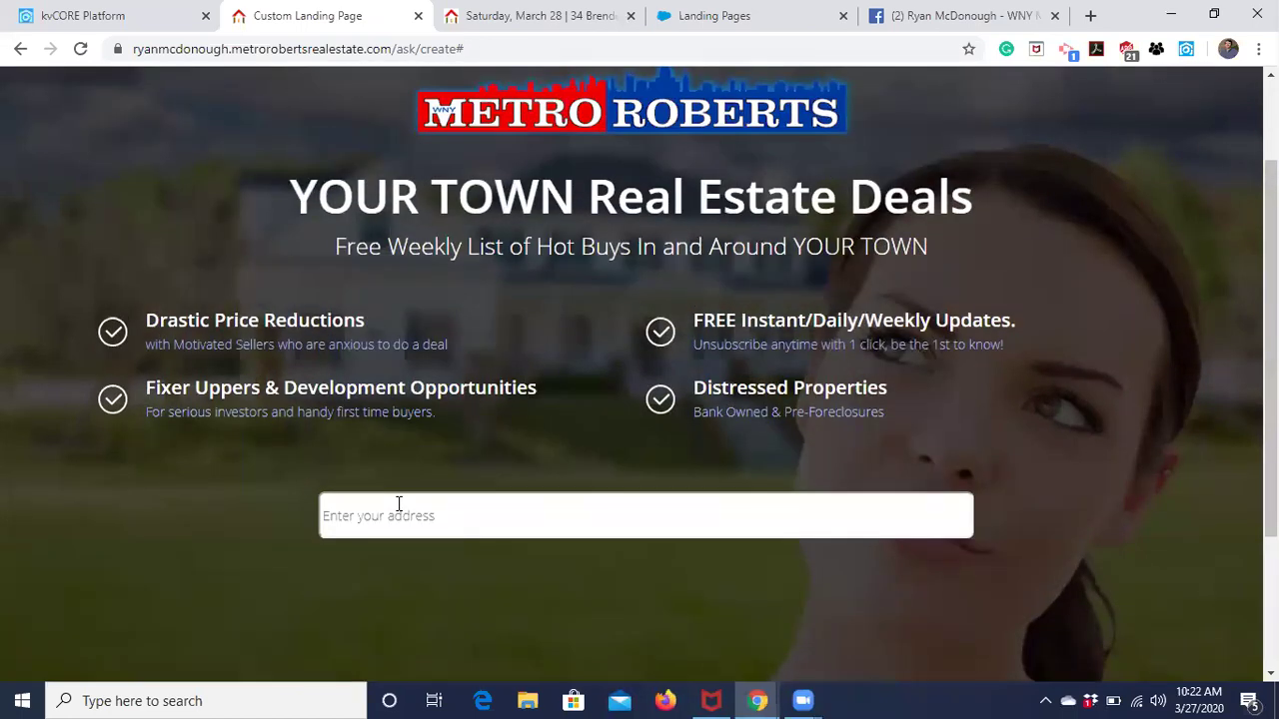
{"action": "scroll", "coordinate": [406, 406], "scroll_direction": "up", "scroll_amount": 2}
{"action": "scroll", "coordinate": [405, 407], "scroll_direction": "down", "scroll_amount": 3}
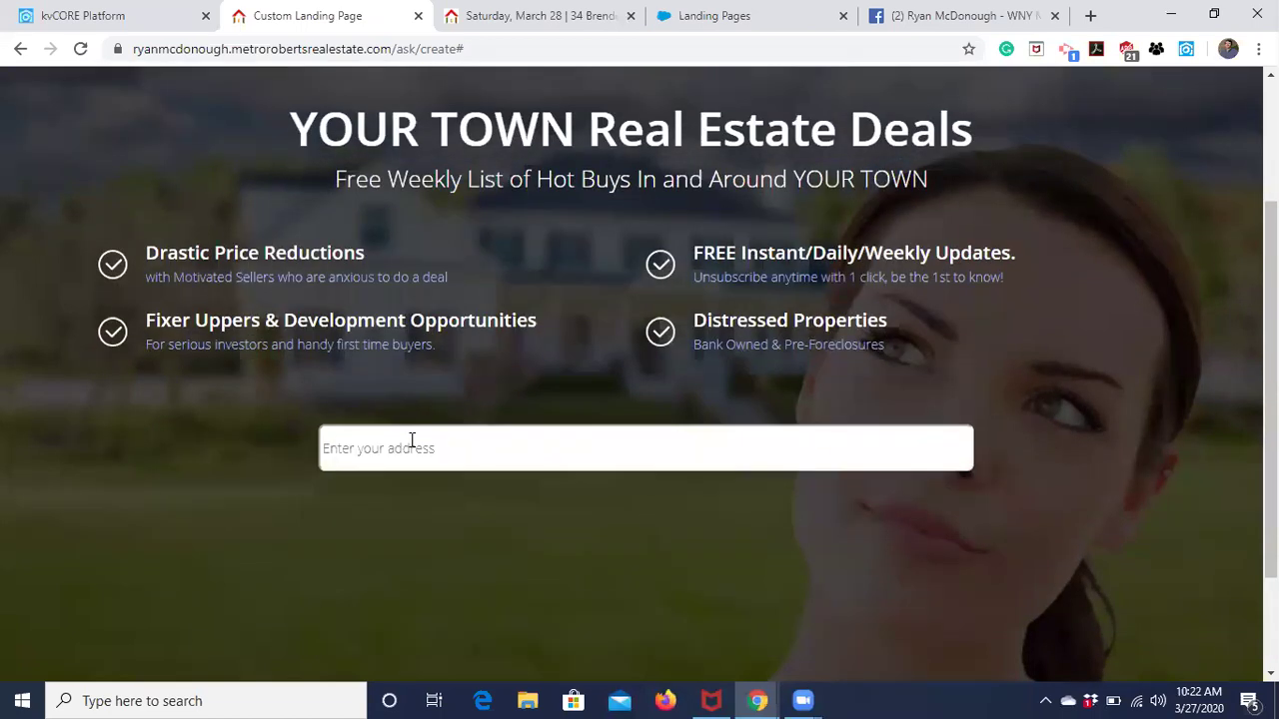
{"action": "scroll", "coordinate": [412, 441], "scroll_direction": "down", "scroll_amount": 2}
{"action": "scroll", "coordinate": [411, 445], "scroll_direction": "up", "scroll_amount": 5}
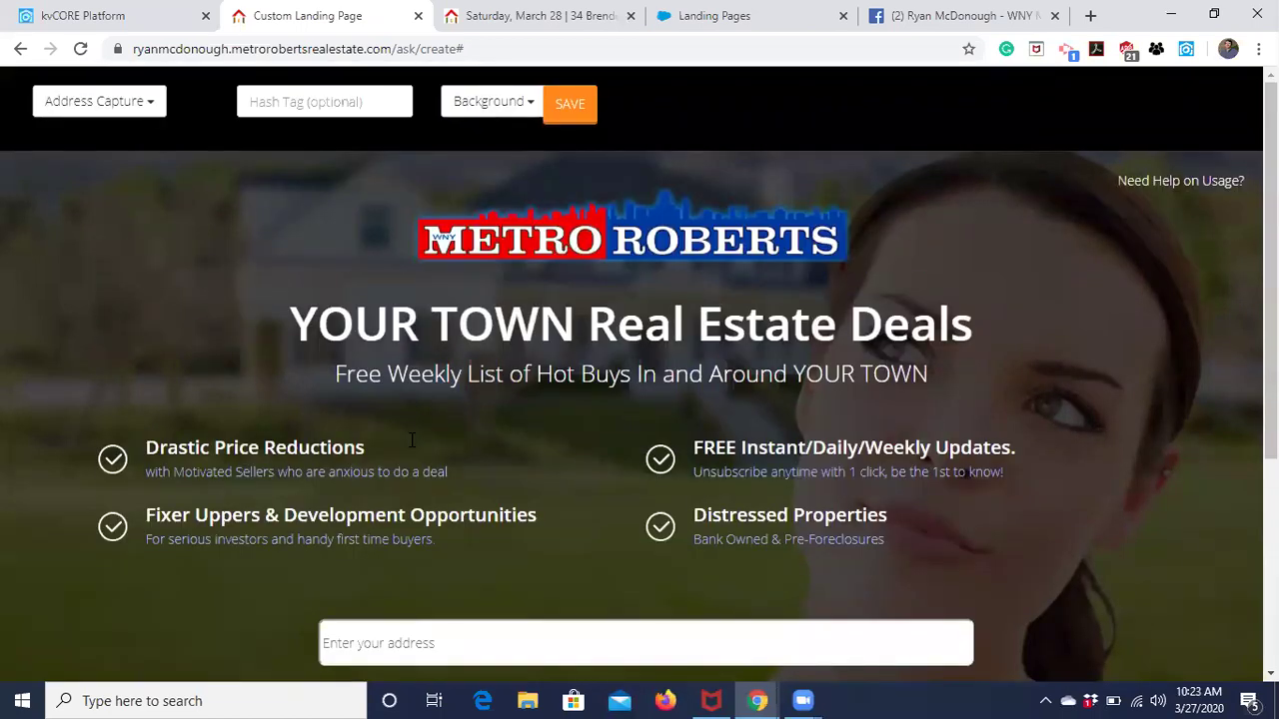
Preview the Facebook Chat type, then settle on Lead Generation.
{"action": "left_click", "coordinate": [87, 108]}
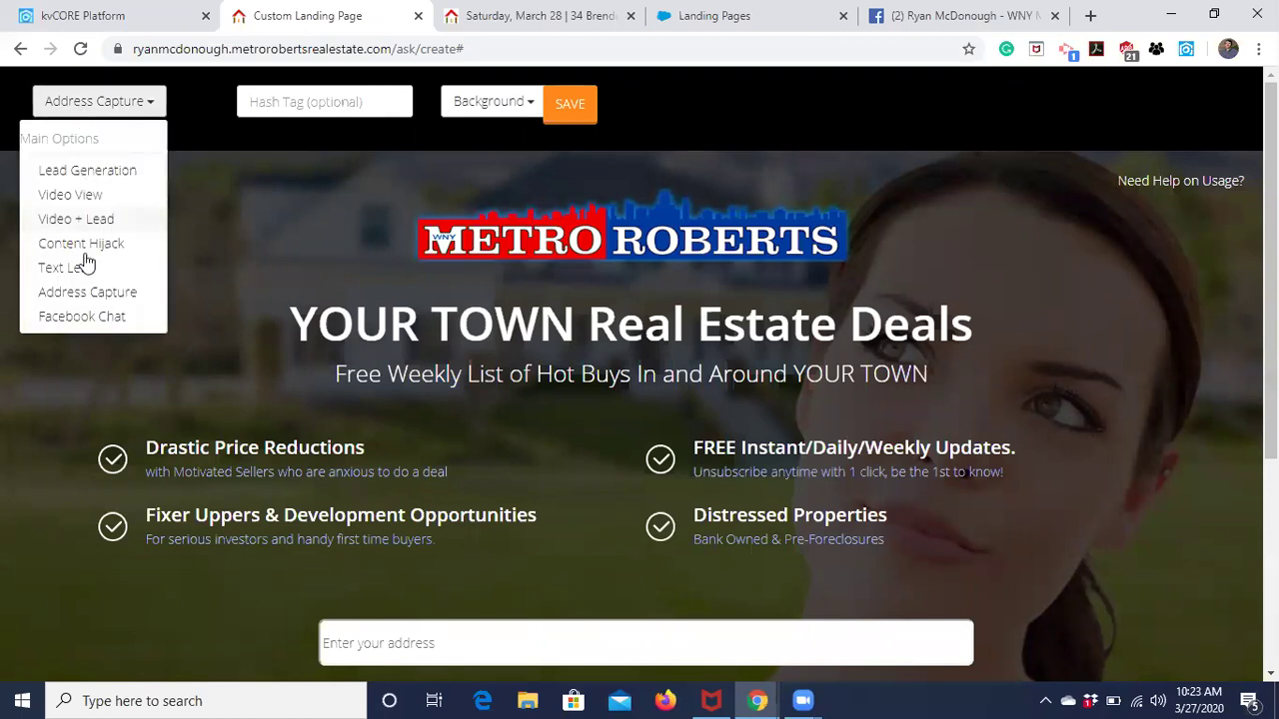
{"action": "left_click", "coordinate": [90, 317]}
{"action": "scroll", "coordinate": [471, 465], "scroll_direction": "down", "scroll_amount": 3}
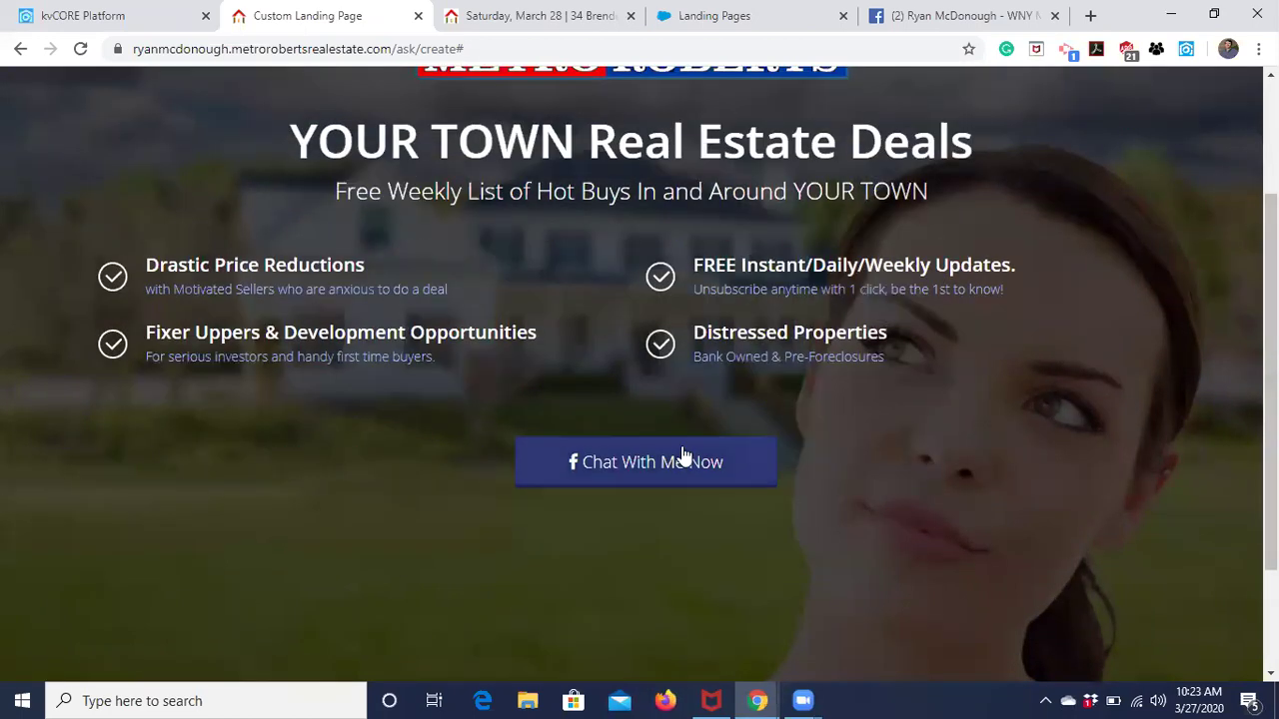
{"action": "scroll", "coordinate": [688, 482], "scroll_direction": "up", "scroll_amount": 2}
{"action": "scroll", "coordinate": [686, 476], "scroll_direction": "down", "scroll_amount": 1}
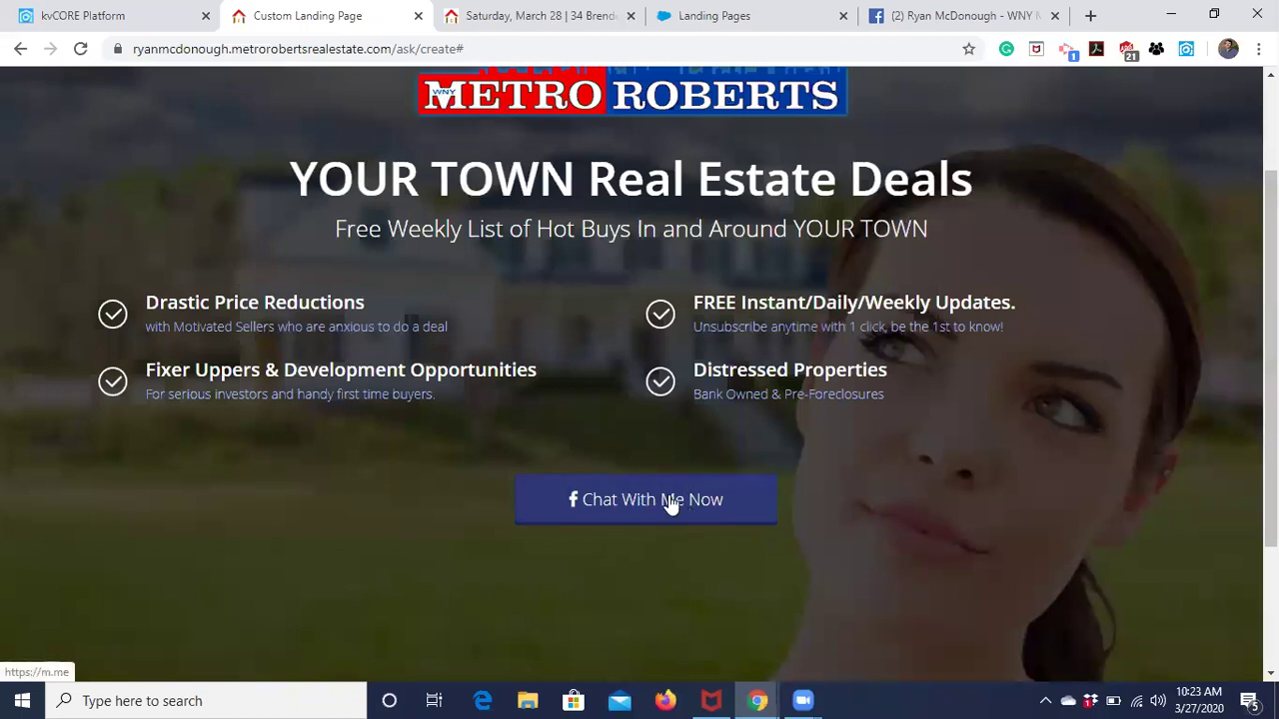
{"action": "scroll", "coordinate": [669, 494], "scroll_direction": "up", "scroll_amount": 1}
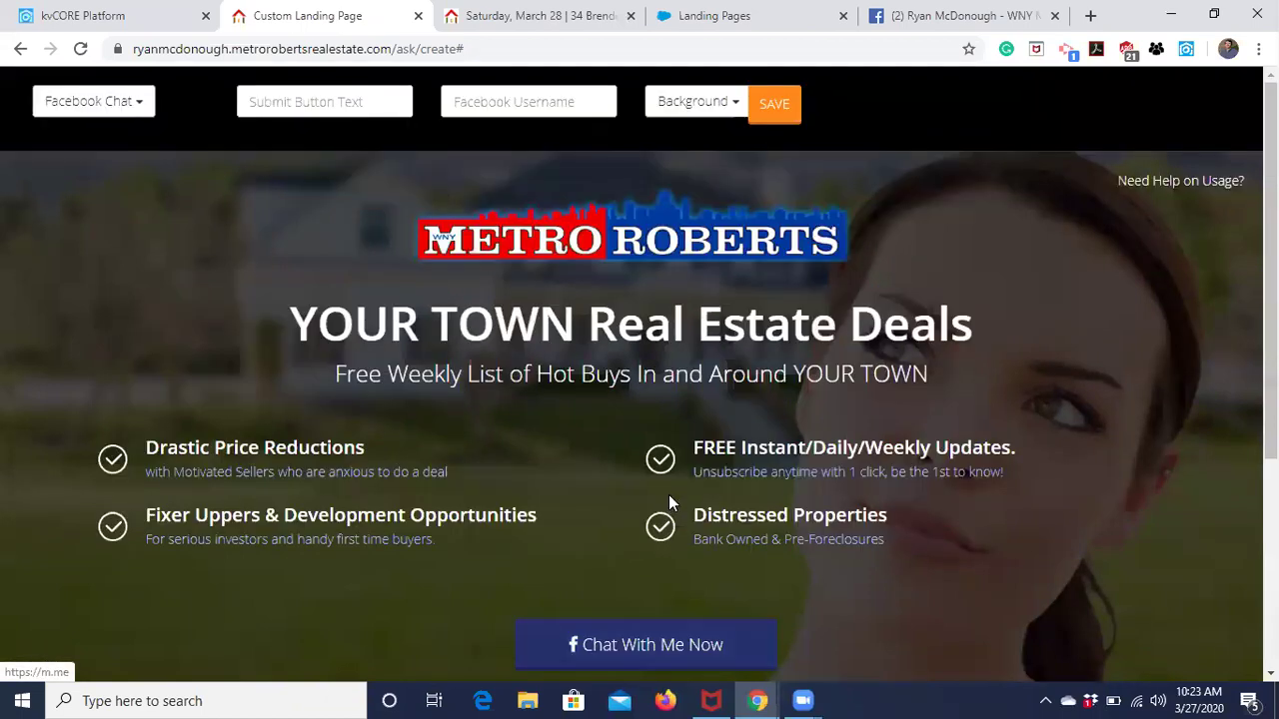
{"action": "left_click", "coordinate": [89, 103]}
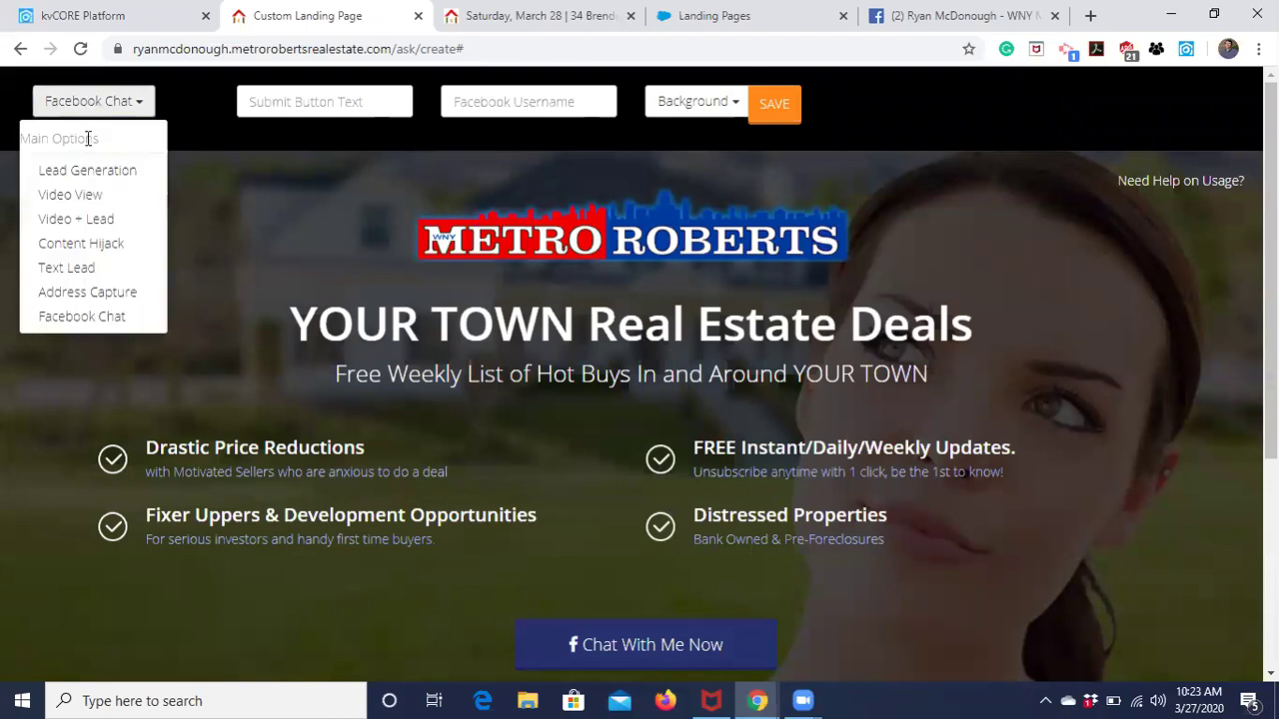
{"action": "left_click", "coordinate": [87, 171]}
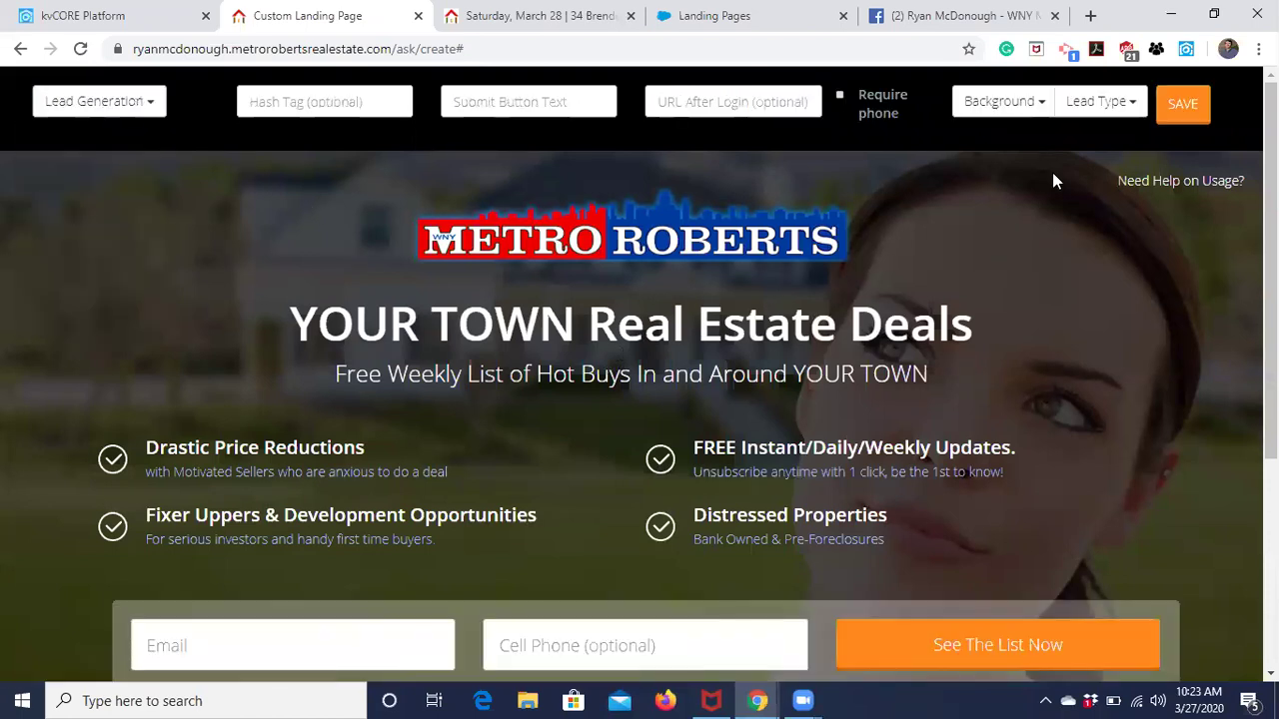
Choose Custom Background from the Background dropdown to get the image URL prompt.
{"action": "left_click", "coordinate": [1011, 110]}
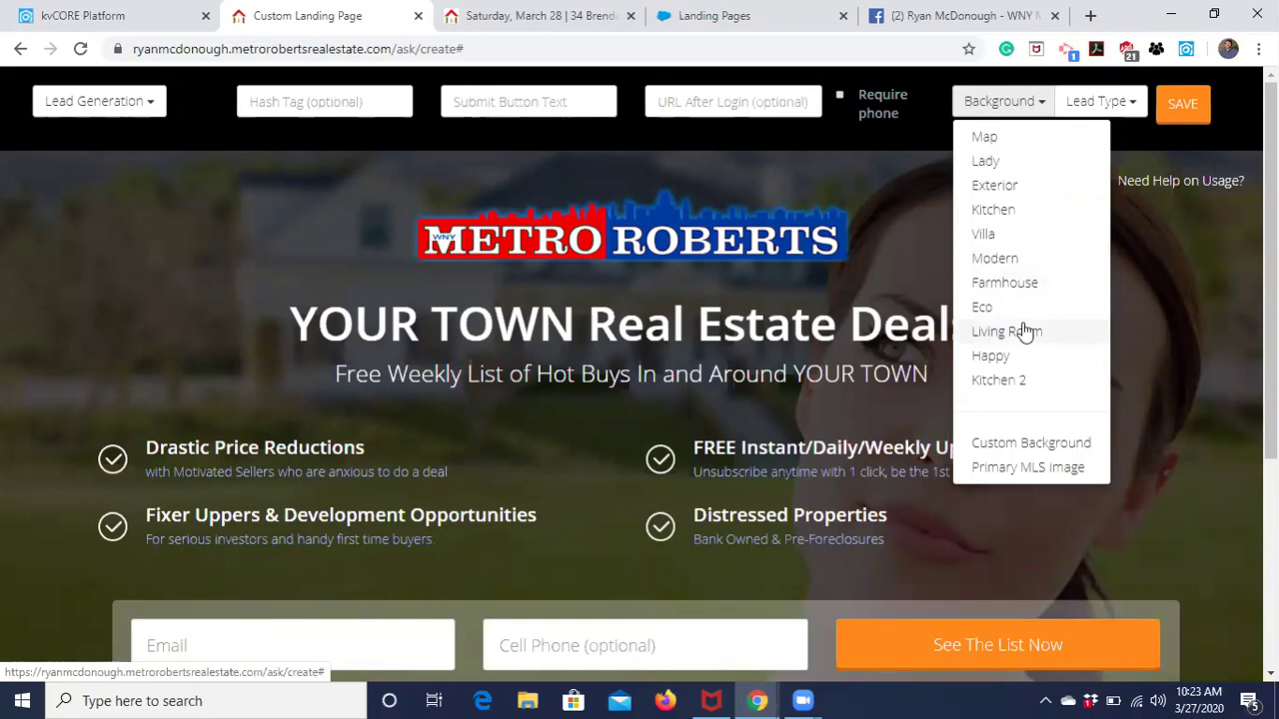
{"action": "left_click", "coordinate": [1021, 445]}
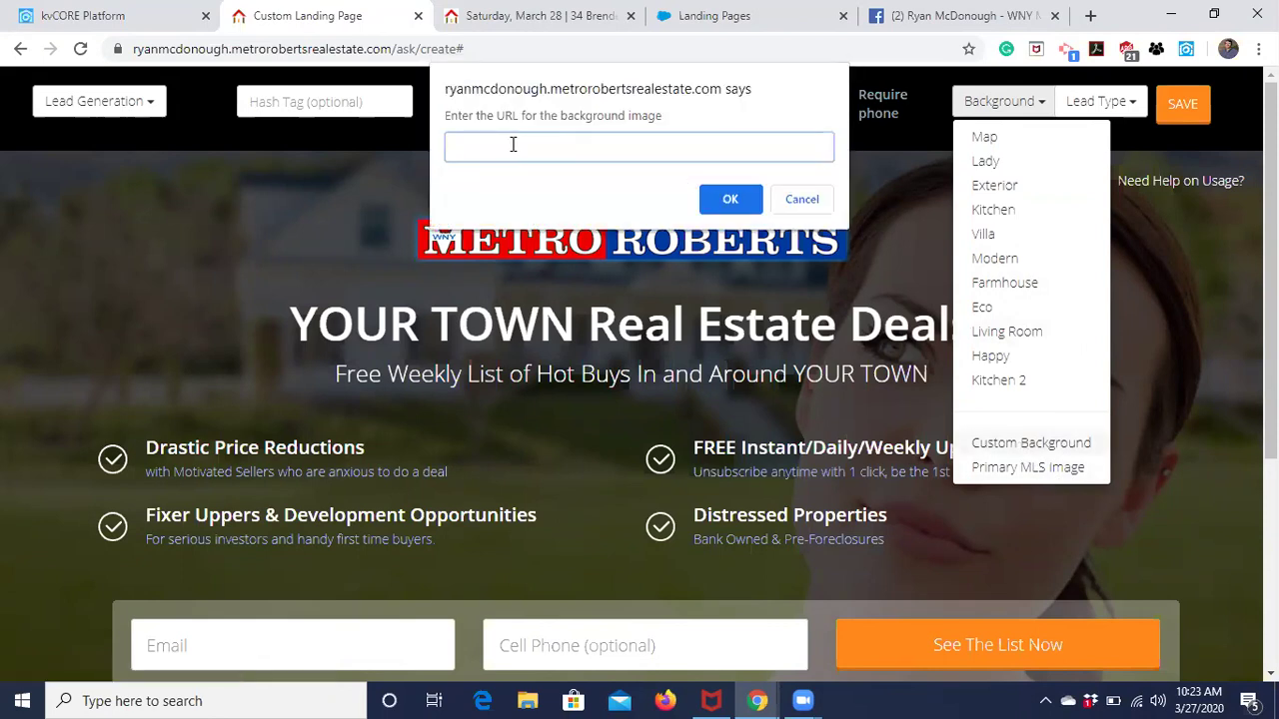
In a new tab, go to google.com and open Google Images.
{"action": "left_click", "coordinate": [1090, 16]}
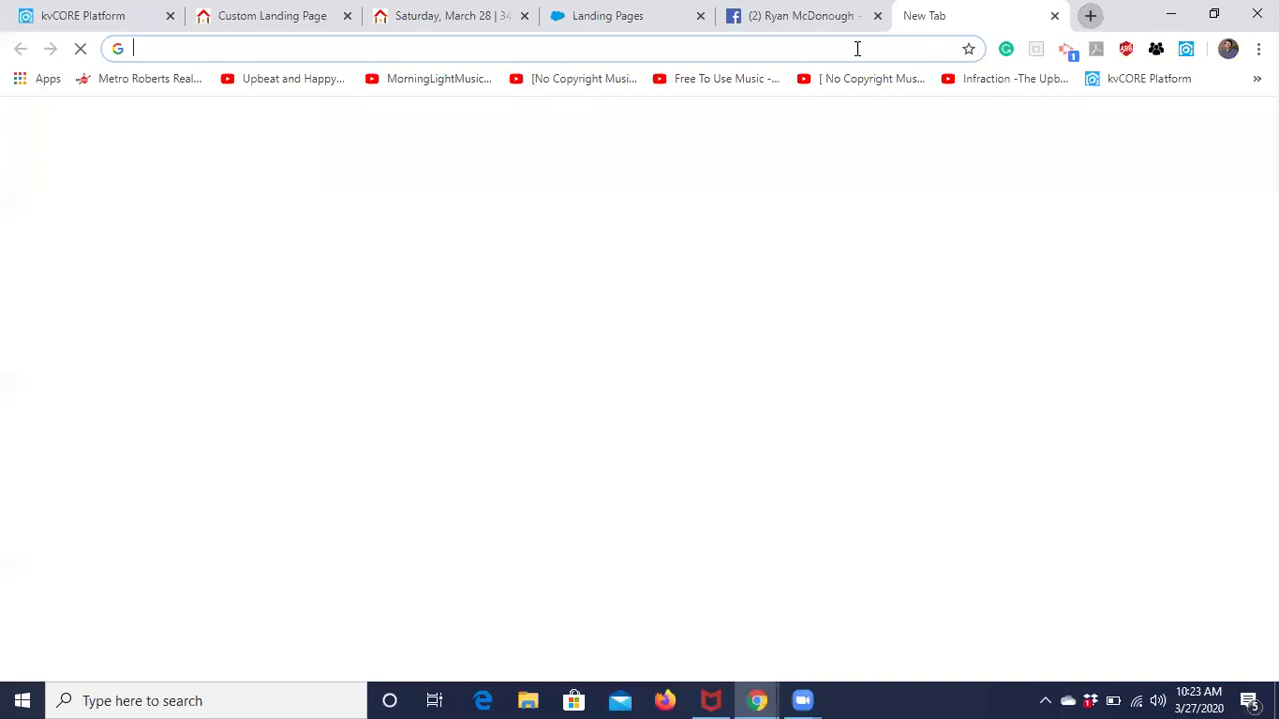
{"action": "type", "text": "googli"}
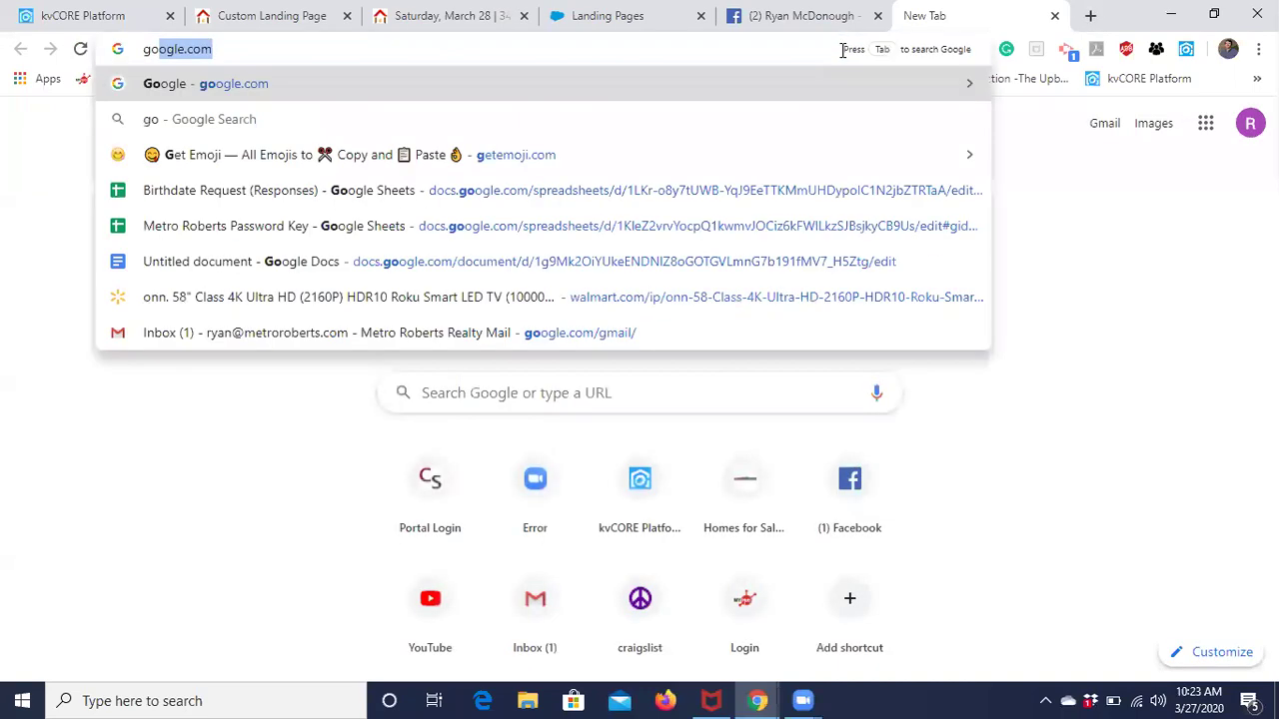
{"action": "key", "text": "BackSpace"}
{"action": "key", "text": "BackSpace"}
{"action": "type", "text": "le"}
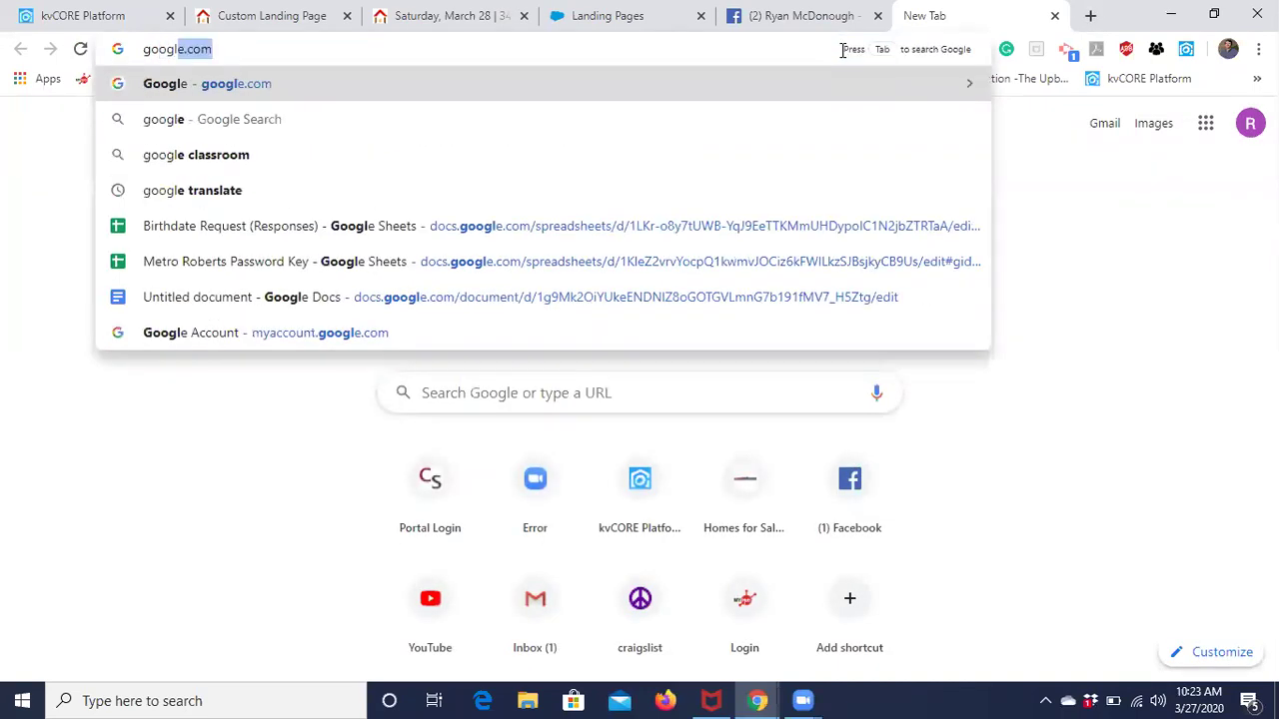
{"action": "key", "text": "Return"}
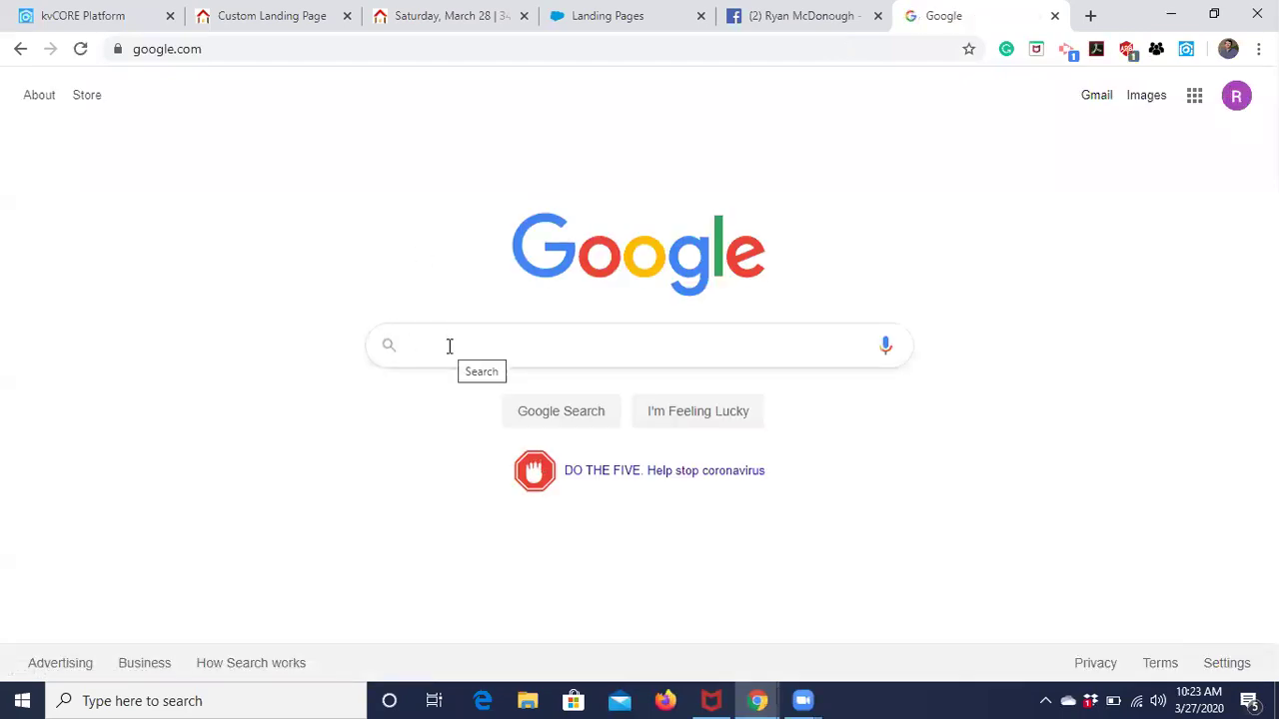
{"action": "left_click", "coordinate": [1141, 92]}
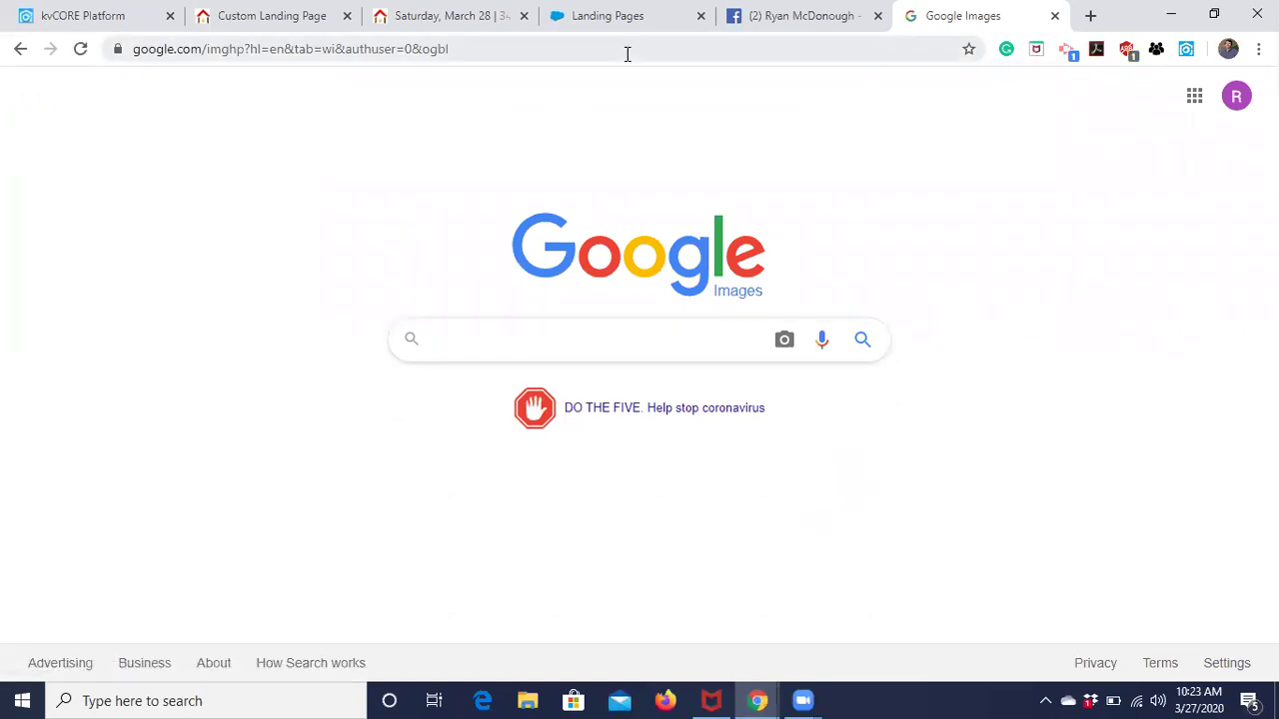
Search images for 'Buffalo', then refine the query to 'Buffalo New York'.
{"action": "type", "text": "Buffalo"}
{"action": "key", "text": "Return"}
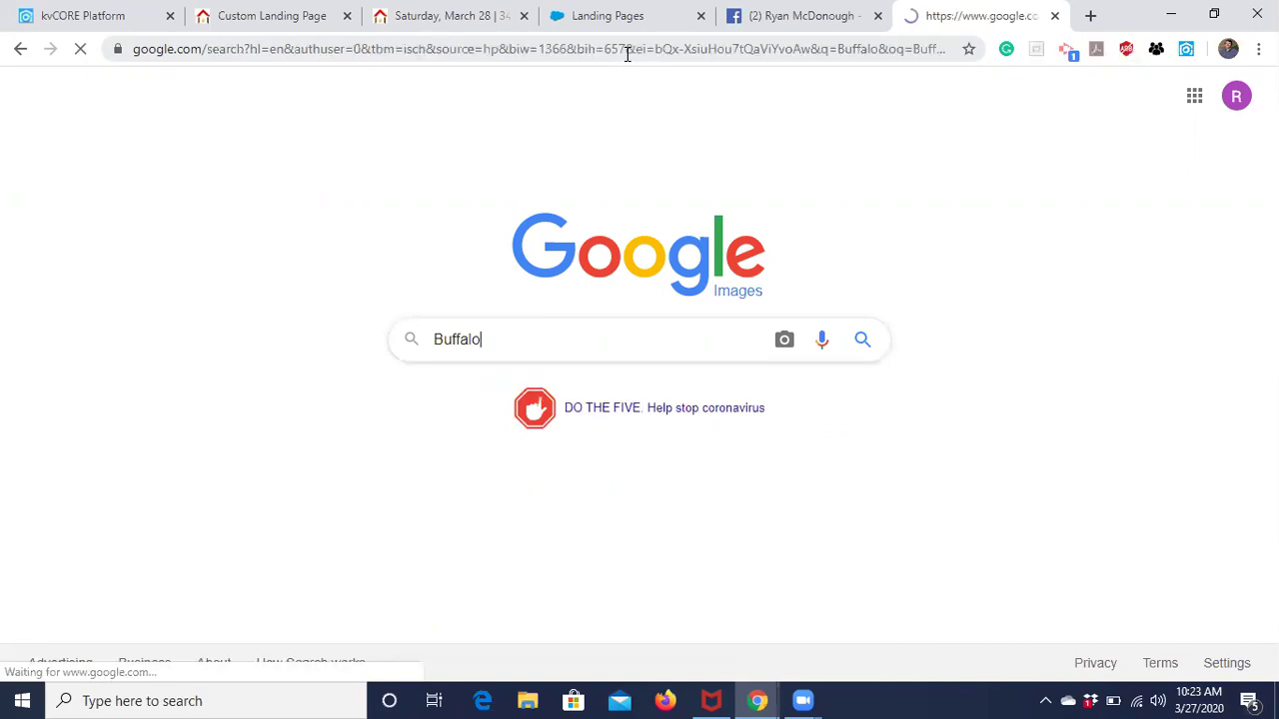
{"action": "left_click", "coordinate": [279, 106]}
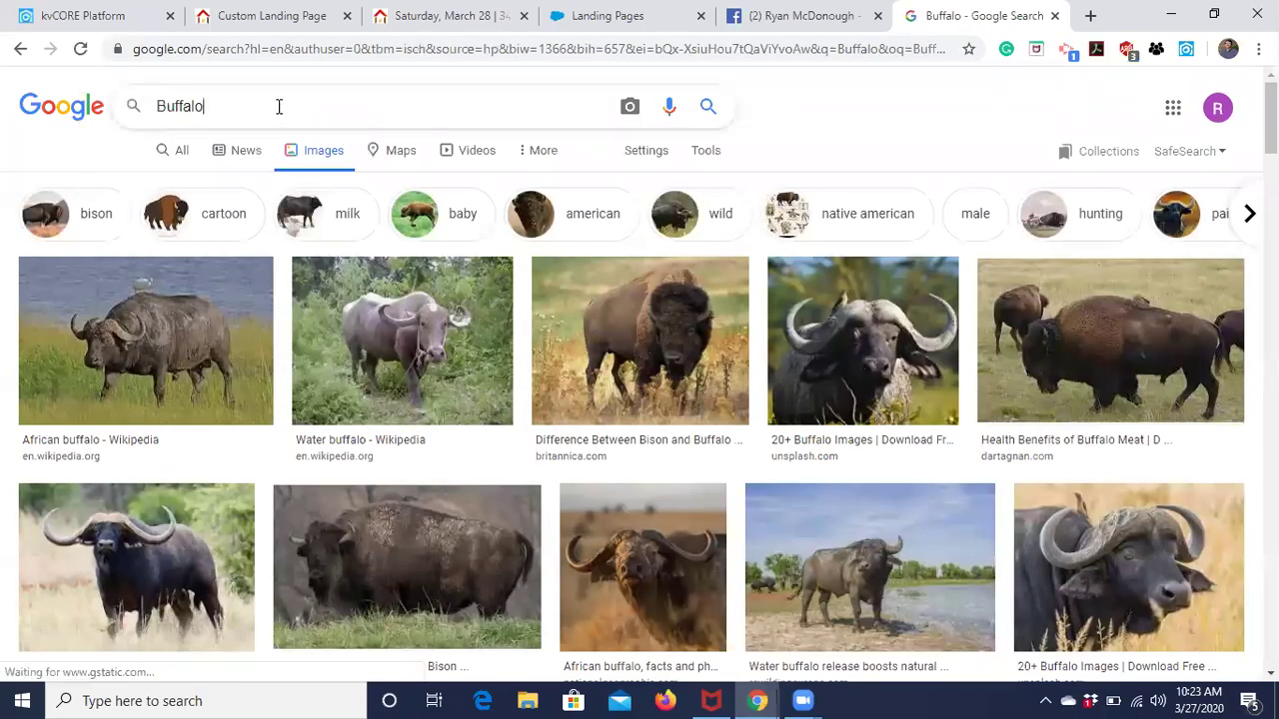
{"action": "type", "text": "New York"}
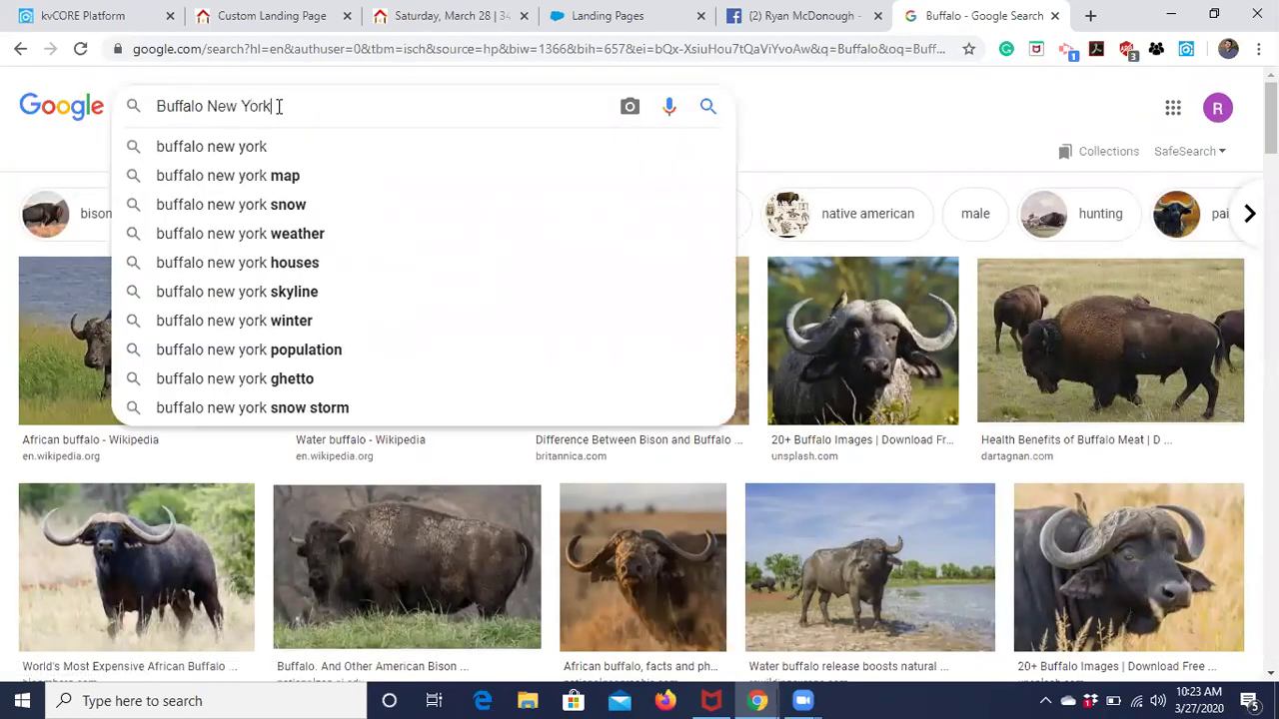
{"action": "key", "text": "Return"}
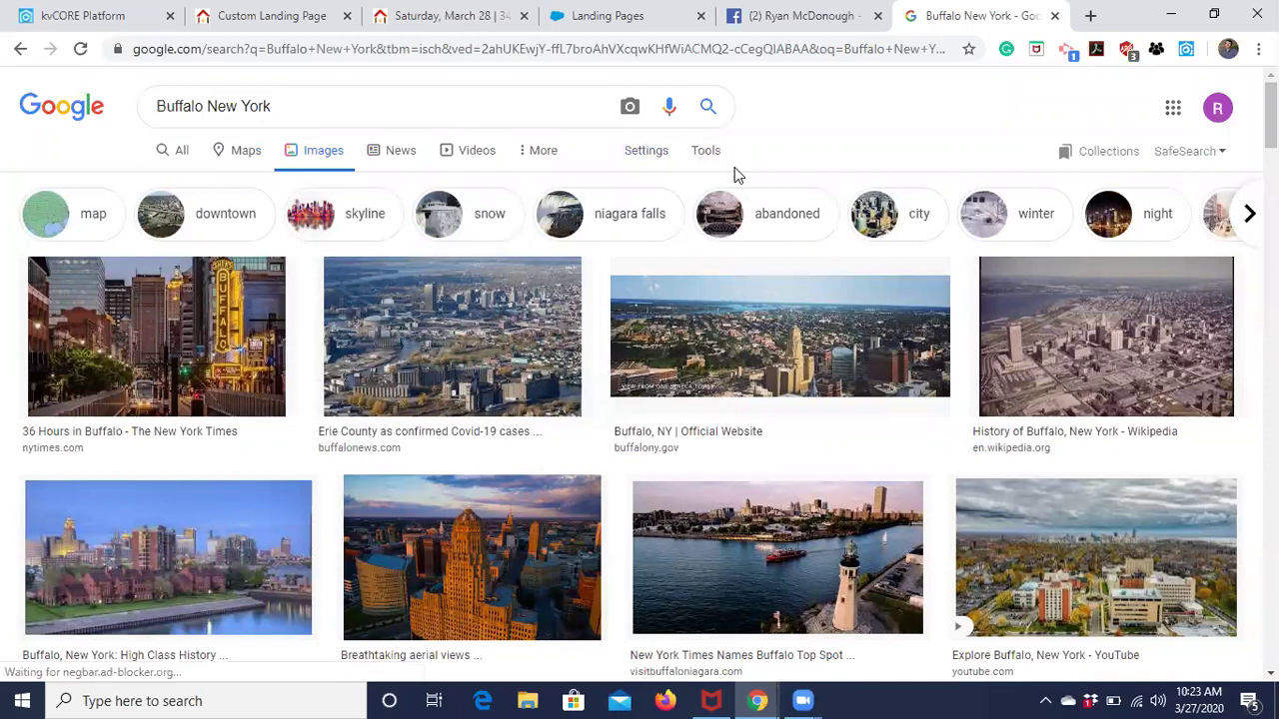
Use Advanced search to set usage rights to 'free to use or share, even commercially'.
{"action": "left_click", "coordinate": [646, 155]}
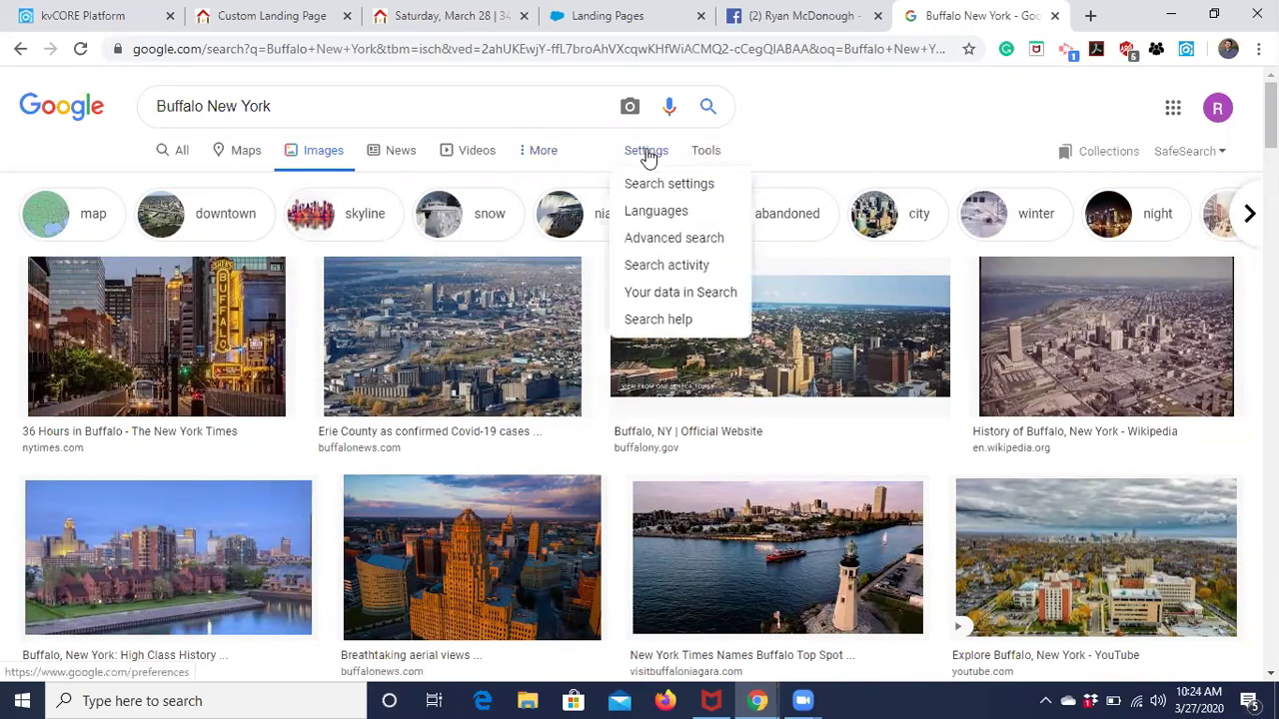
{"action": "left_click", "coordinate": [667, 240]}
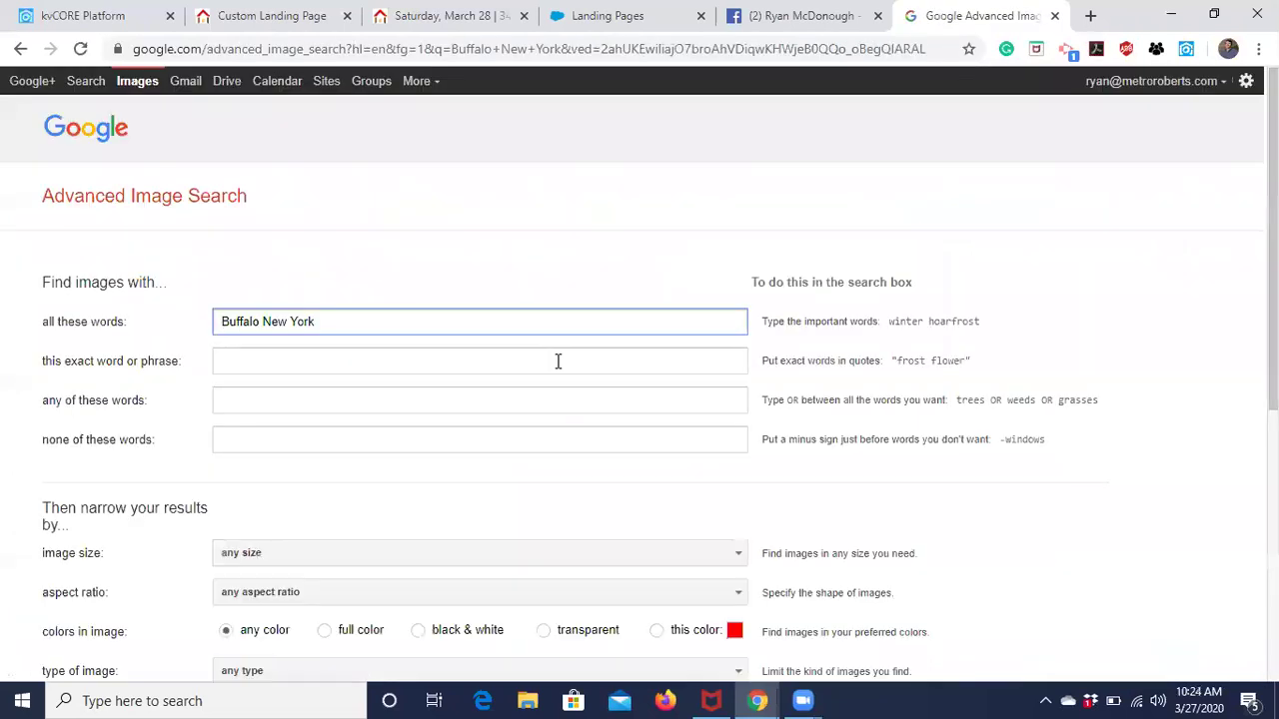
{"action": "scroll", "coordinate": [557, 360], "scroll_direction": "down", "scroll_amount": 3}
{"action": "scroll", "coordinate": [556, 361], "scroll_direction": "down", "scroll_amount": 1}
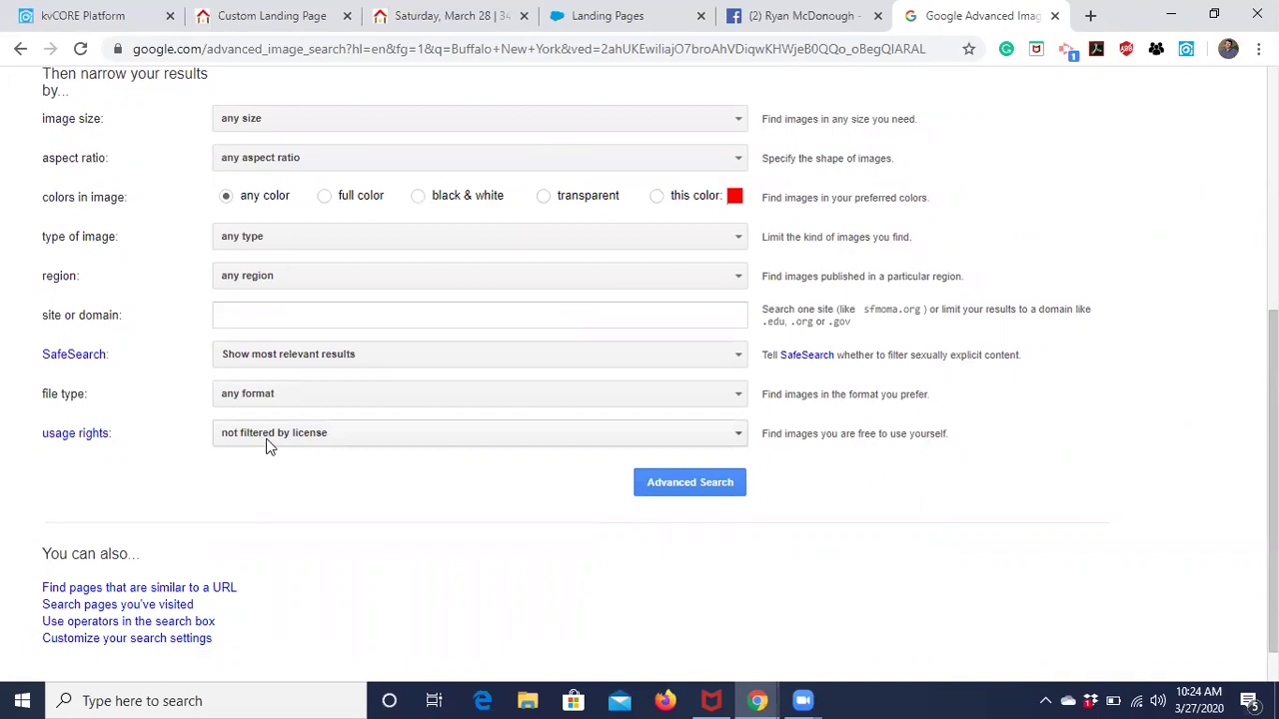
{"action": "left_click", "coordinate": [266, 442]}
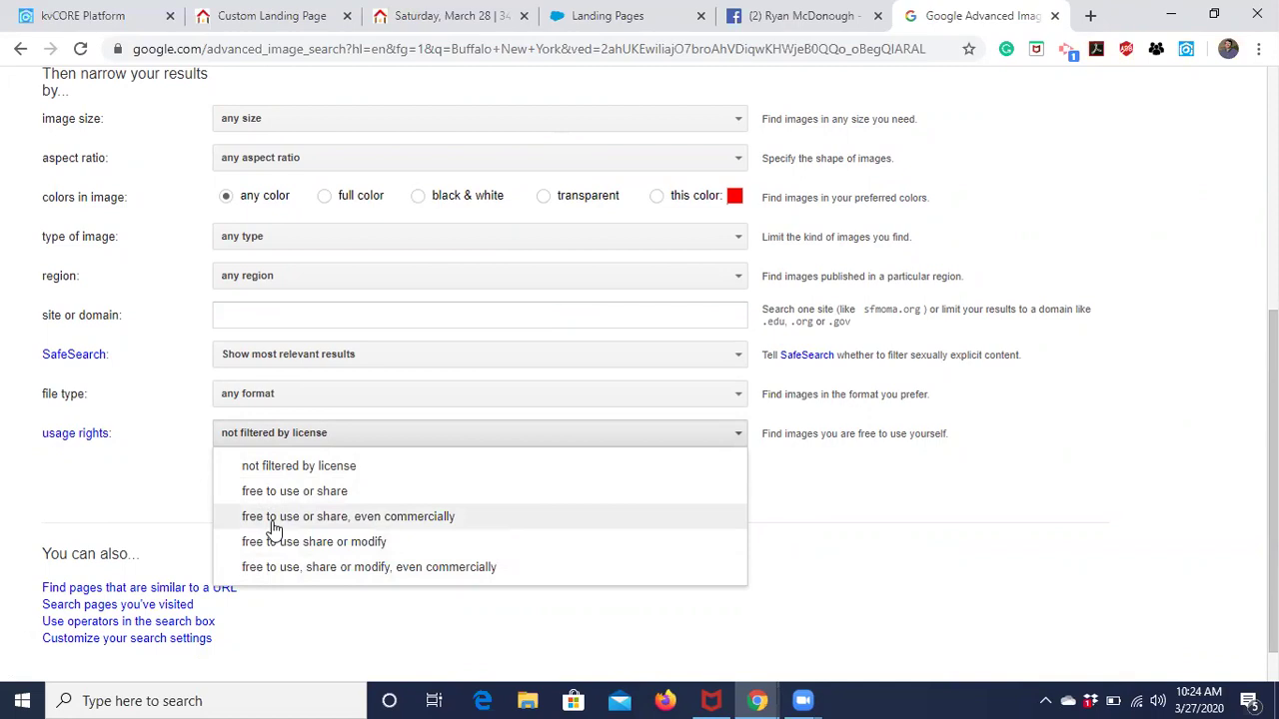
{"action": "left_click", "coordinate": [274, 516]}
{"action": "left_click", "coordinate": [679, 491]}
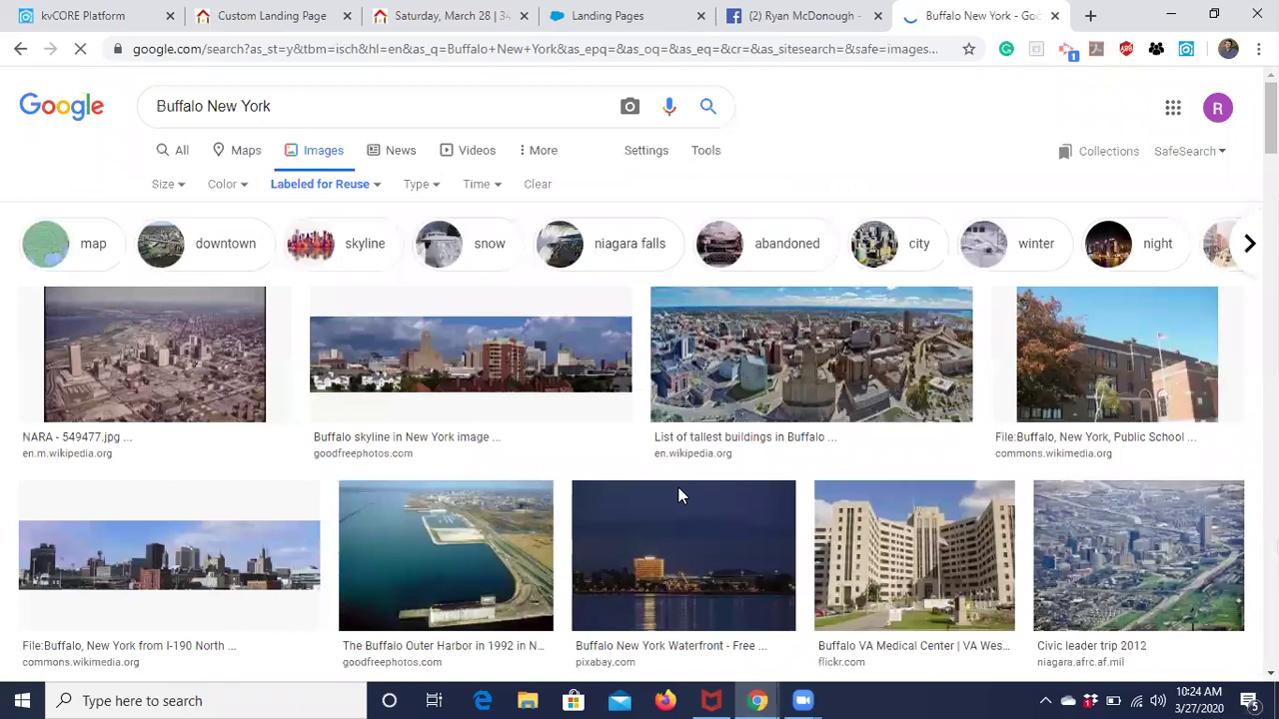
Open the 'List of tallest buildings in Buffalo' aerial image and copy its link address.
{"action": "scroll", "coordinate": [876, 419], "scroll_direction": "down", "scroll_amount": 4}
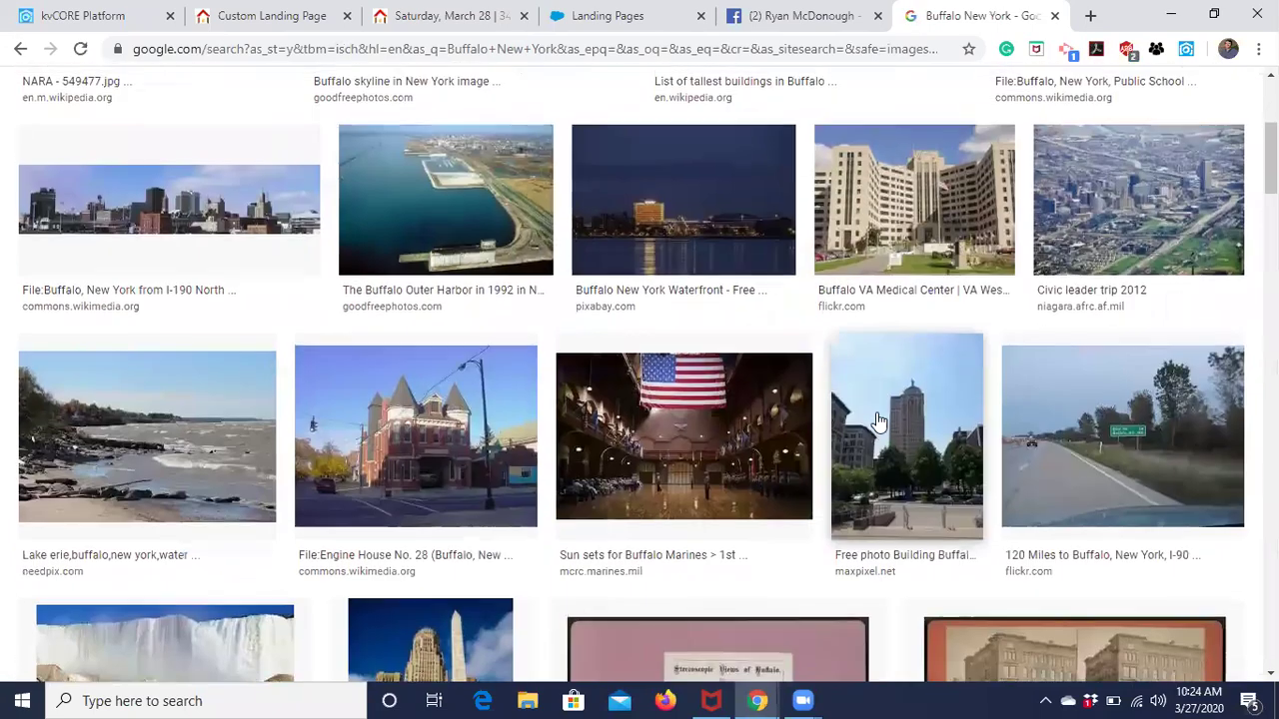
{"action": "scroll", "coordinate": [876, 420], "scroll_direction": "down", "scroll_amount": 3}
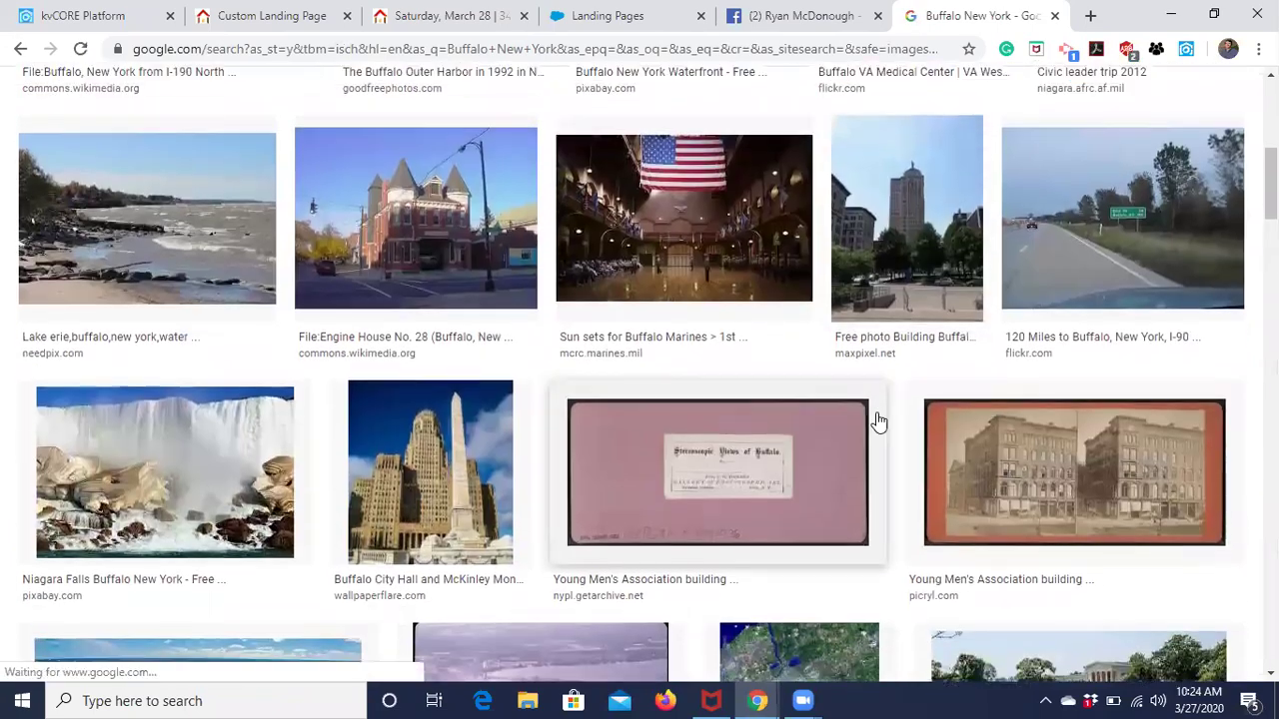
{"action": "scroll", "coordinate": [876, 419], "scroll_direction": "up", "scroll_amount": 2}
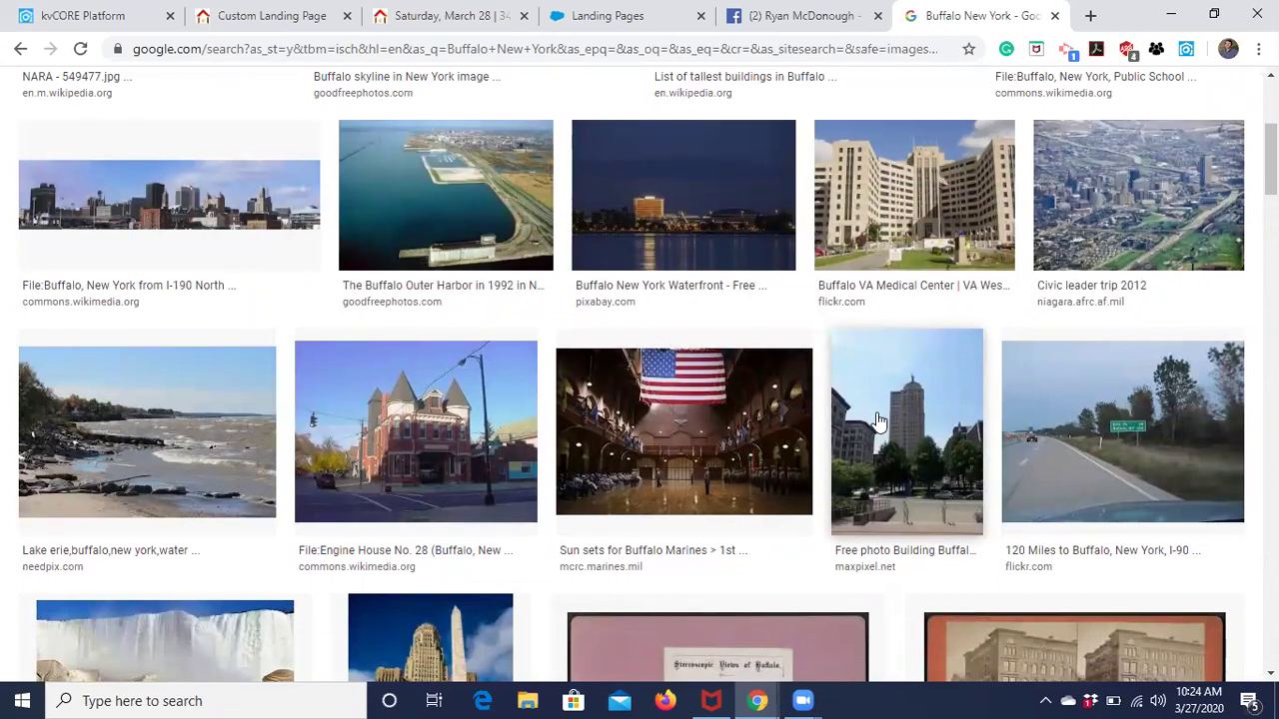
{"action": "scroll", "coordinate": [876, 420], "scroll_direction": "up", "scroll_amount": 3}
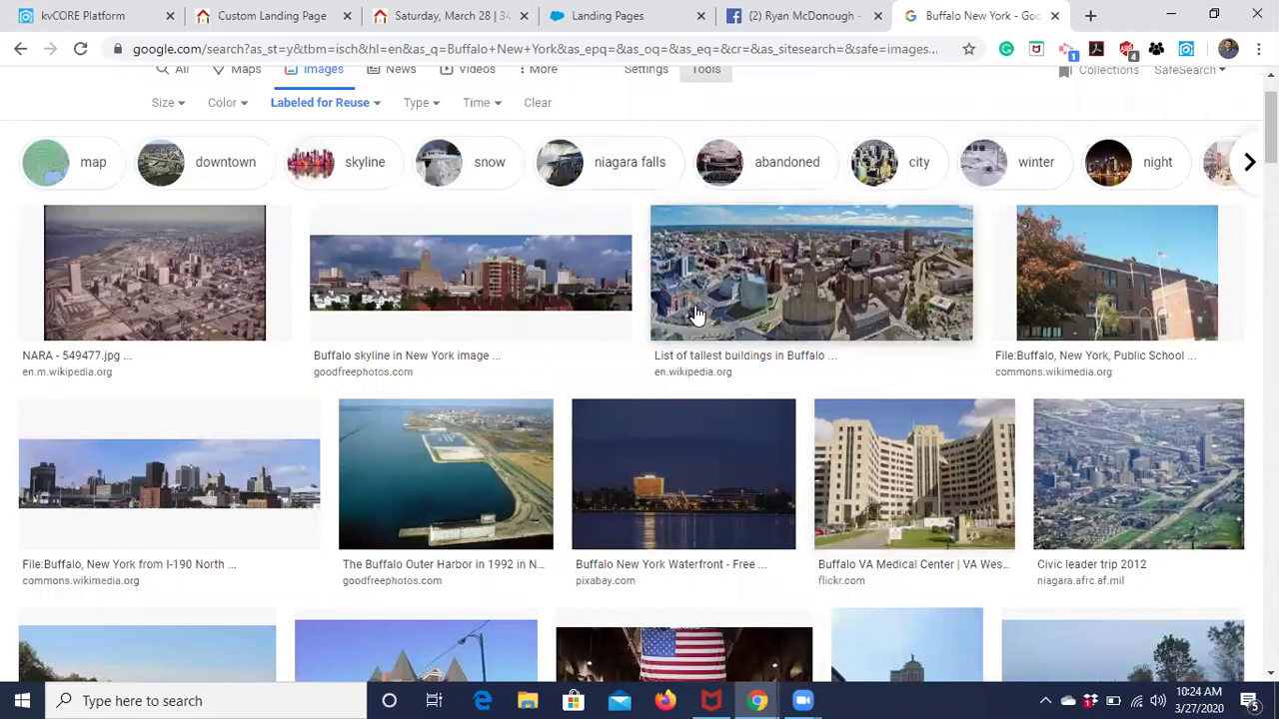
{"action": "left_click", "coordinate": [835, 244]}
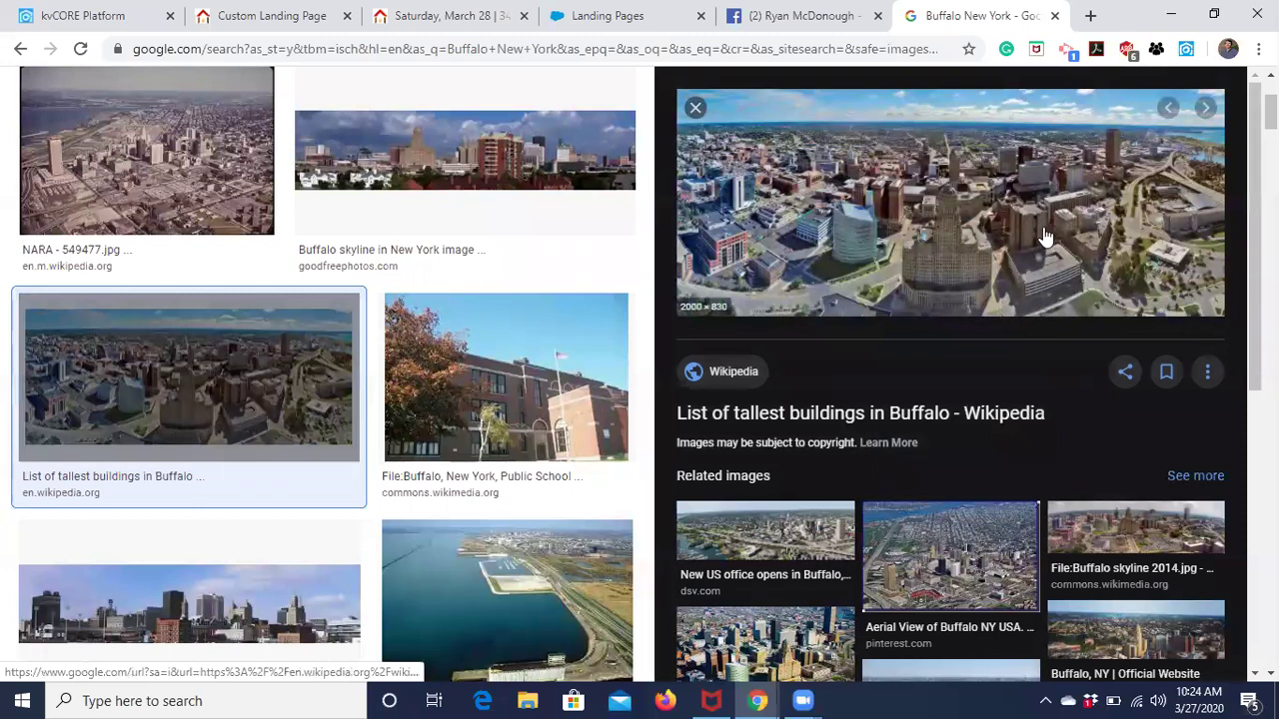
{"action": "right_click", "coordinate": [1002, 211]}
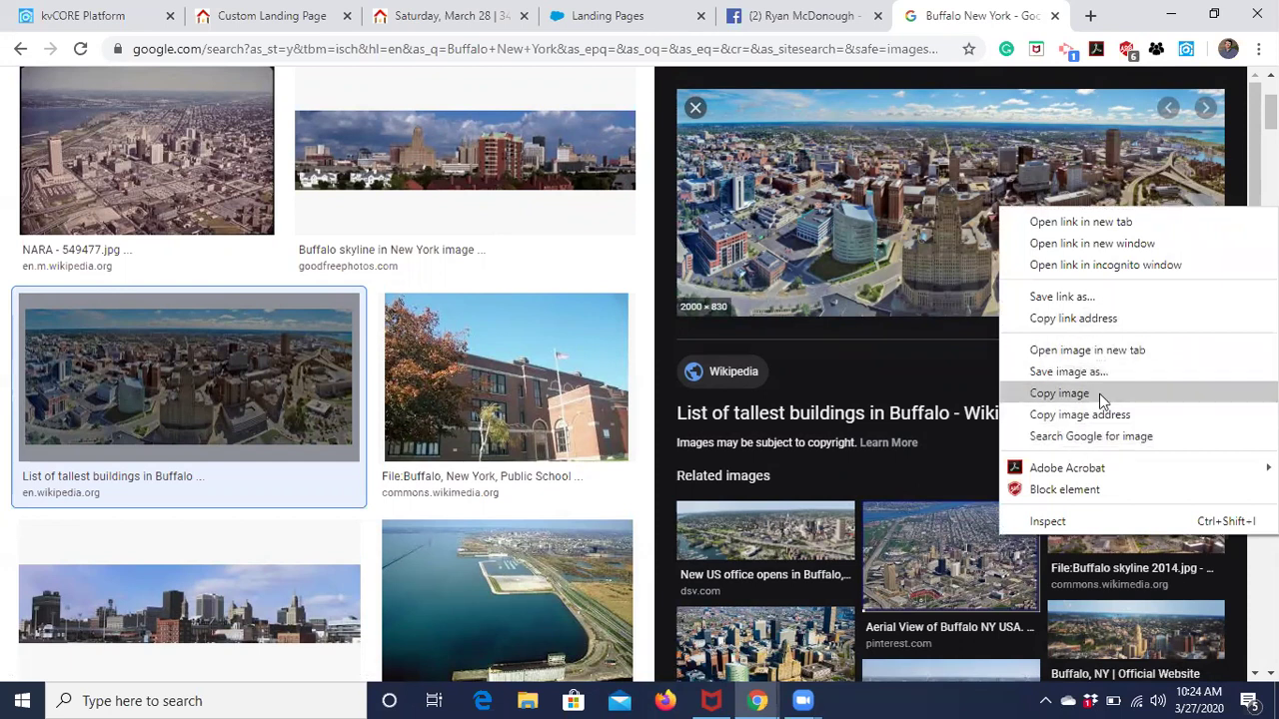
{"action": "left_click", "coordinate": [1100, 318]}
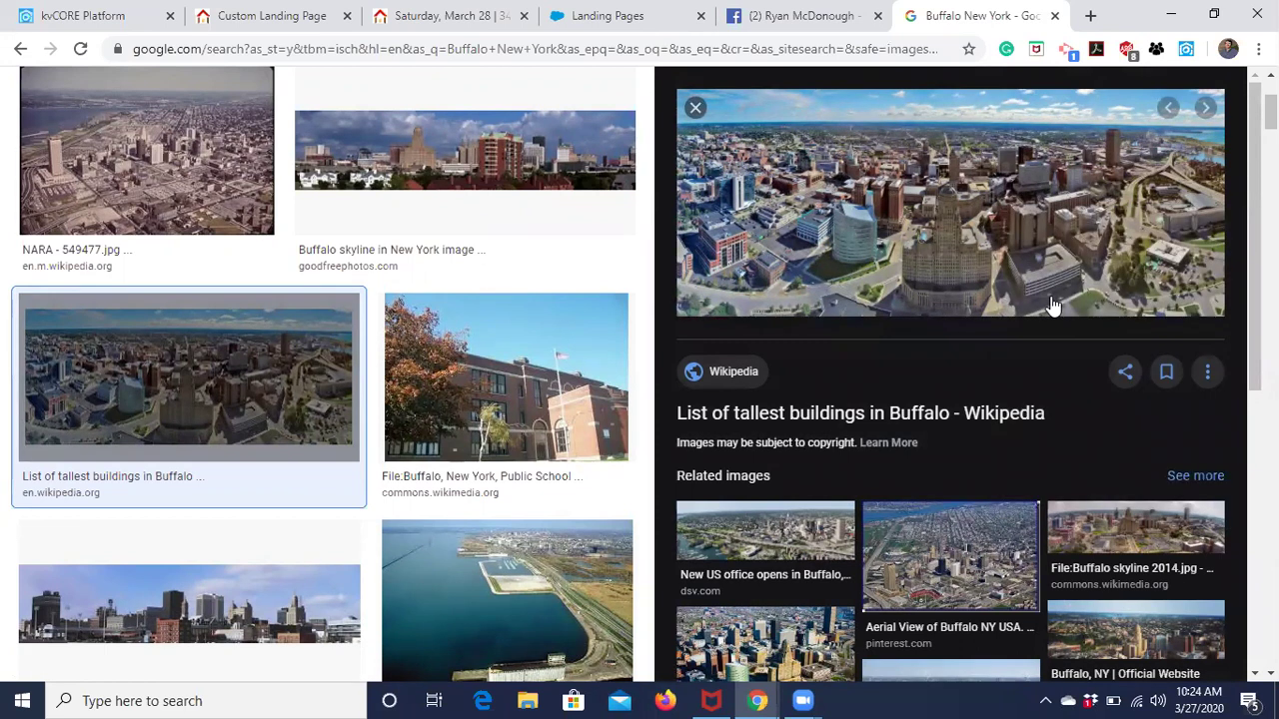
In the landing page editor, paste the copied link as the Custom Background URL.
{"action": "left_click", "coordinate": [270, 15]}
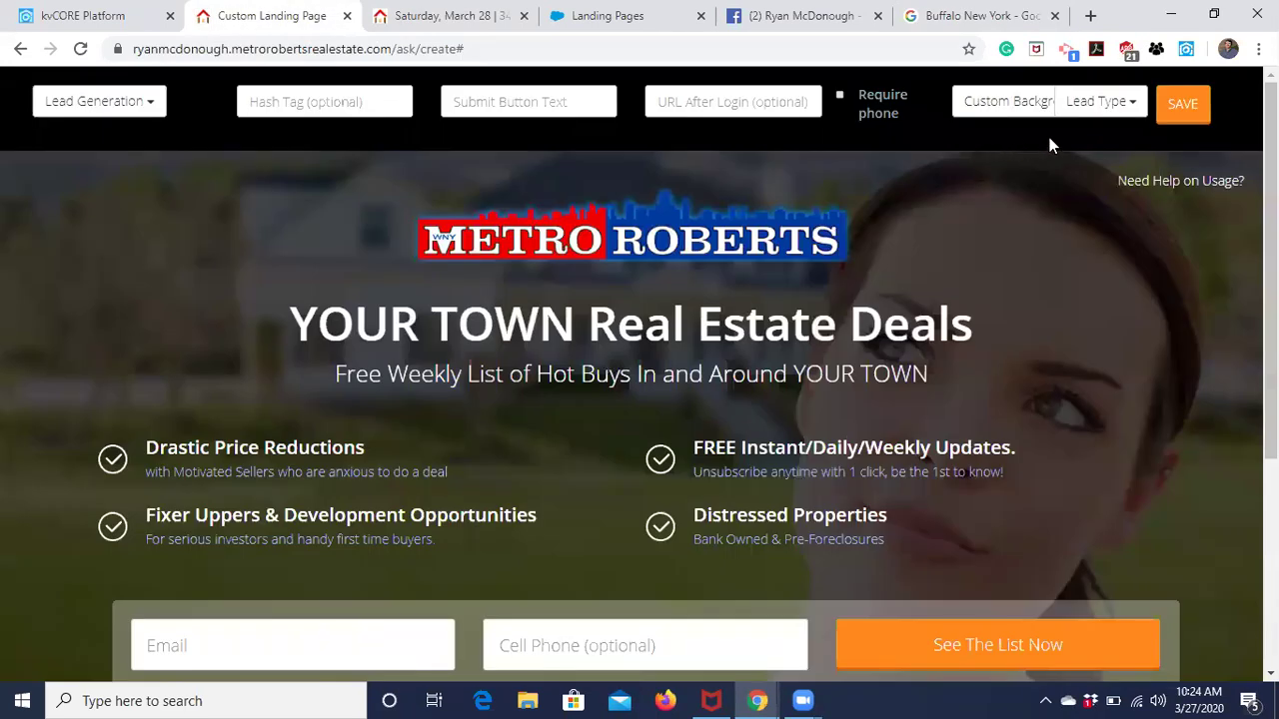
{"action": "left_click", "coordinate": [1024, 104]}
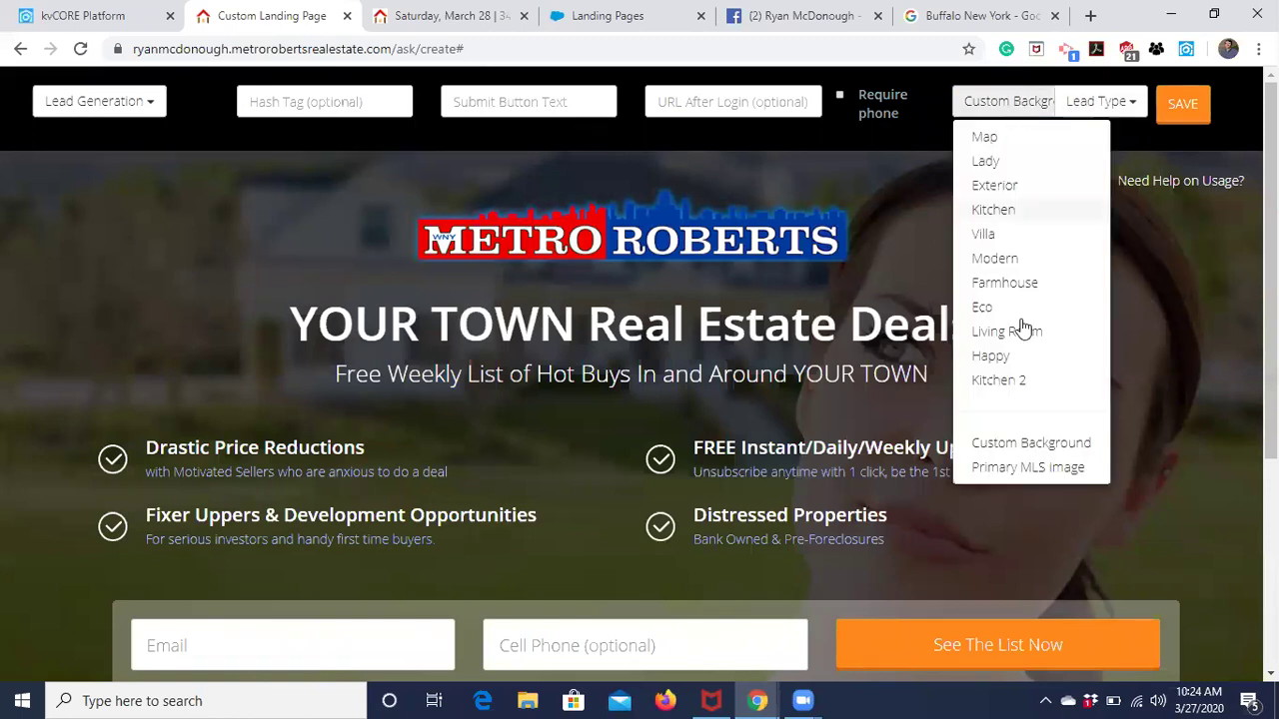
{"action": "left_click", "coordinate": [1017, 450]}
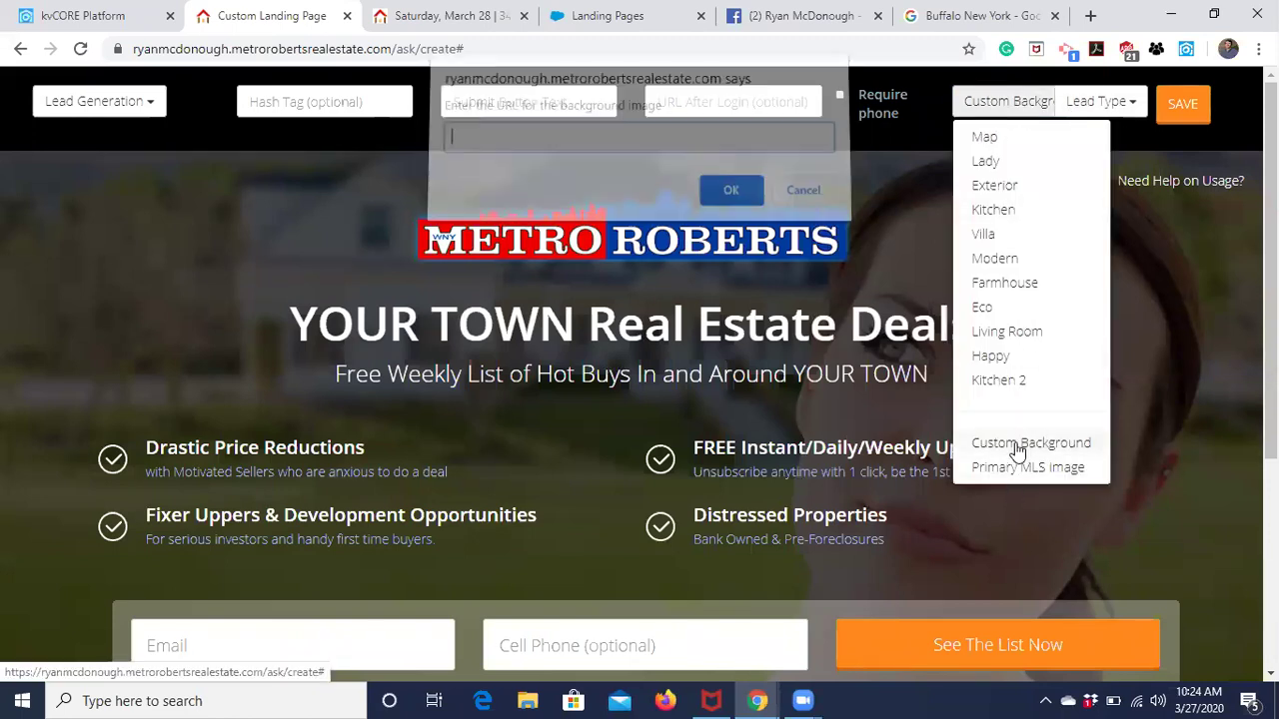
{"action": "right_click", "coordinate": [653, 144]}
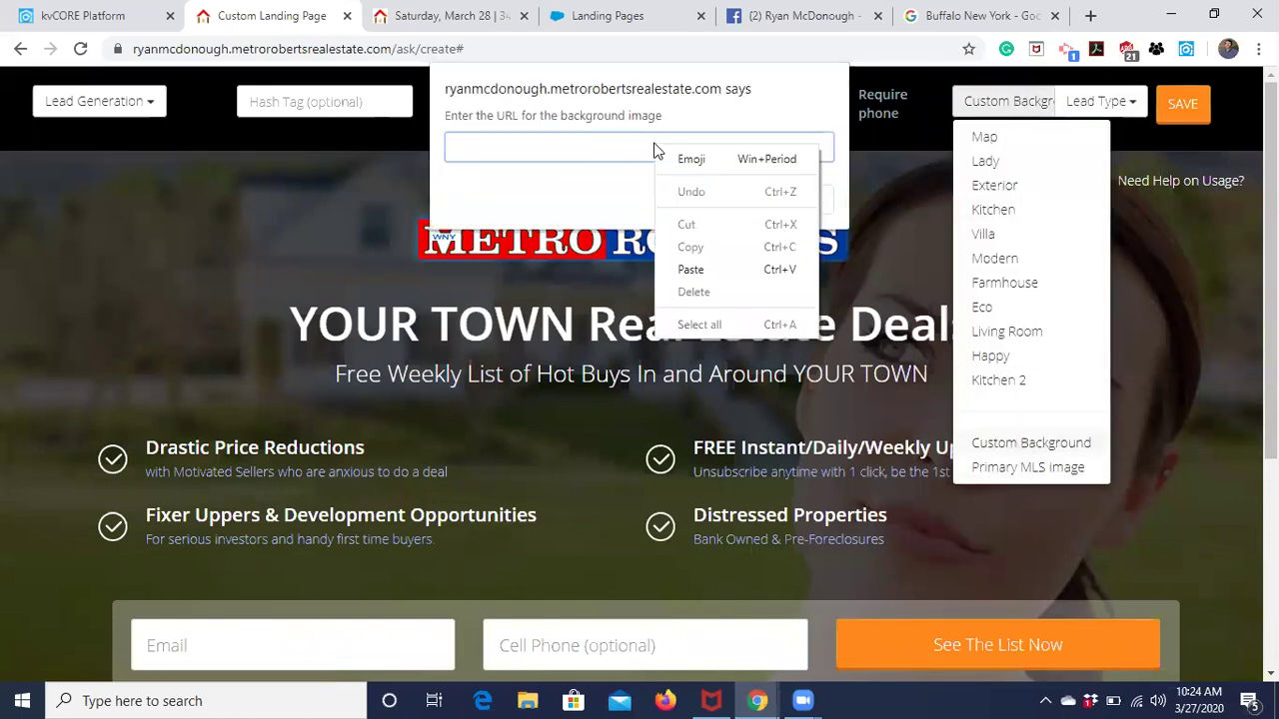
{"action": "left_click", "coordinate": [730, 271]}
{"action": "left_click", "coordinate": [730, 198]}
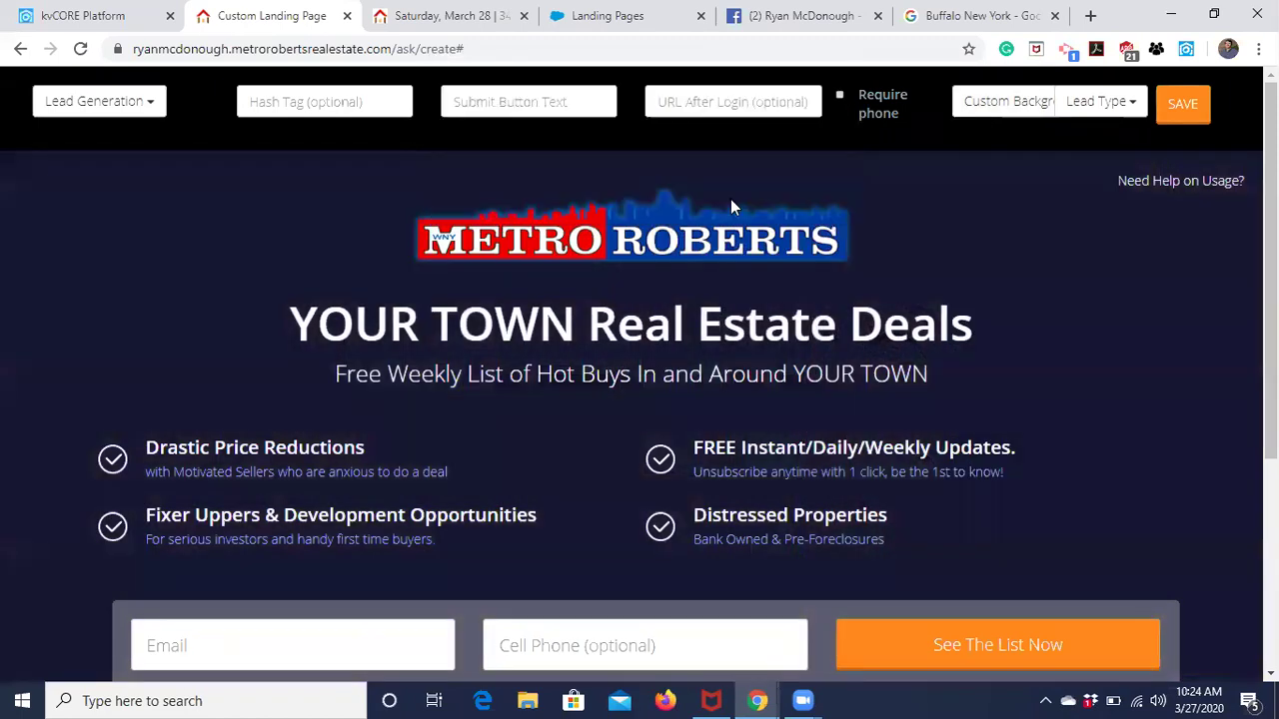
Check the now plain dark page, then return to the Buffalo image results.
{"action": "scroll", "coordinate": [1147, 312], "scroll_direction": "down", "scroll_amount": 2}
{"action": "scroll", "coordinate": [1147, 312], "scroll_direction": "up", "scroll_amount": 2}
{"action": "scroll", "coordinate": [1148, 320], "scroll_direction": "down", "scroll_amount": 3}
{"action": "scroll", "coordinate": [1149, 319], "scroll_direction": "up", "scroll_amount": 5}
{"action": "left_click", "coordinate": [984, 16]}
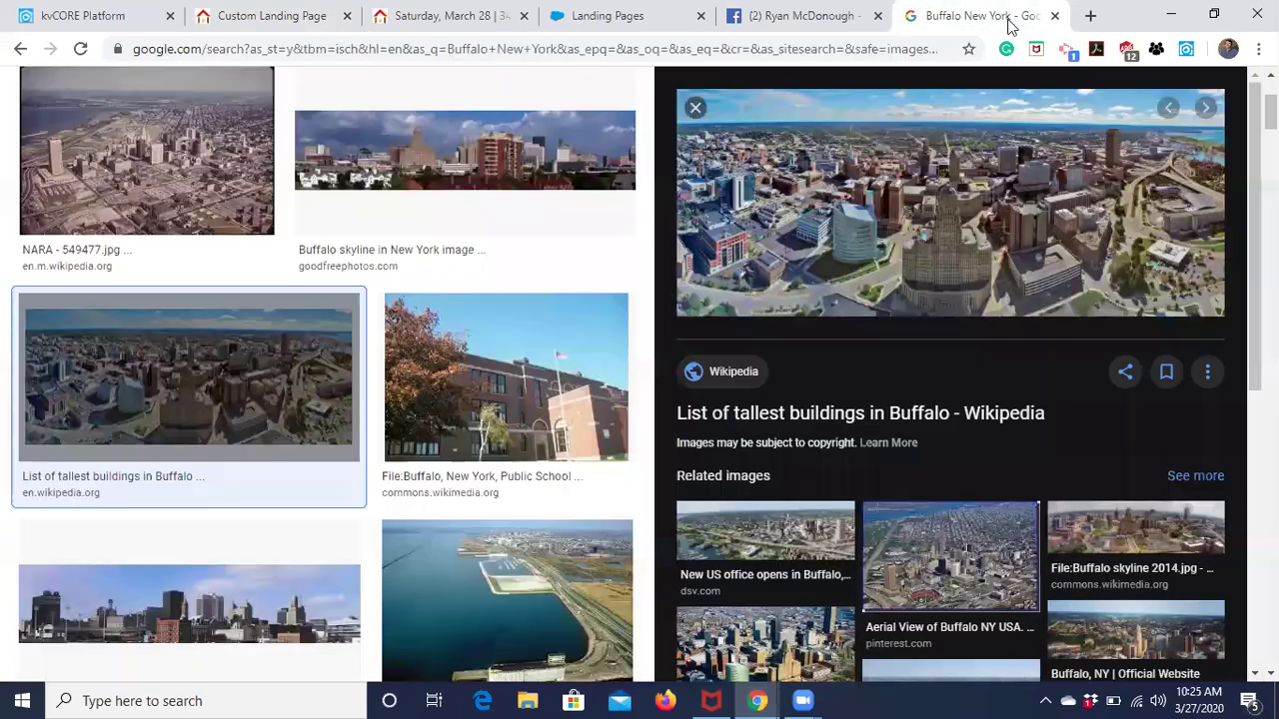
Copy the aerial Buffalo preview's direct image address.
{"action": "right_click", "coordinate": [961, 158]}
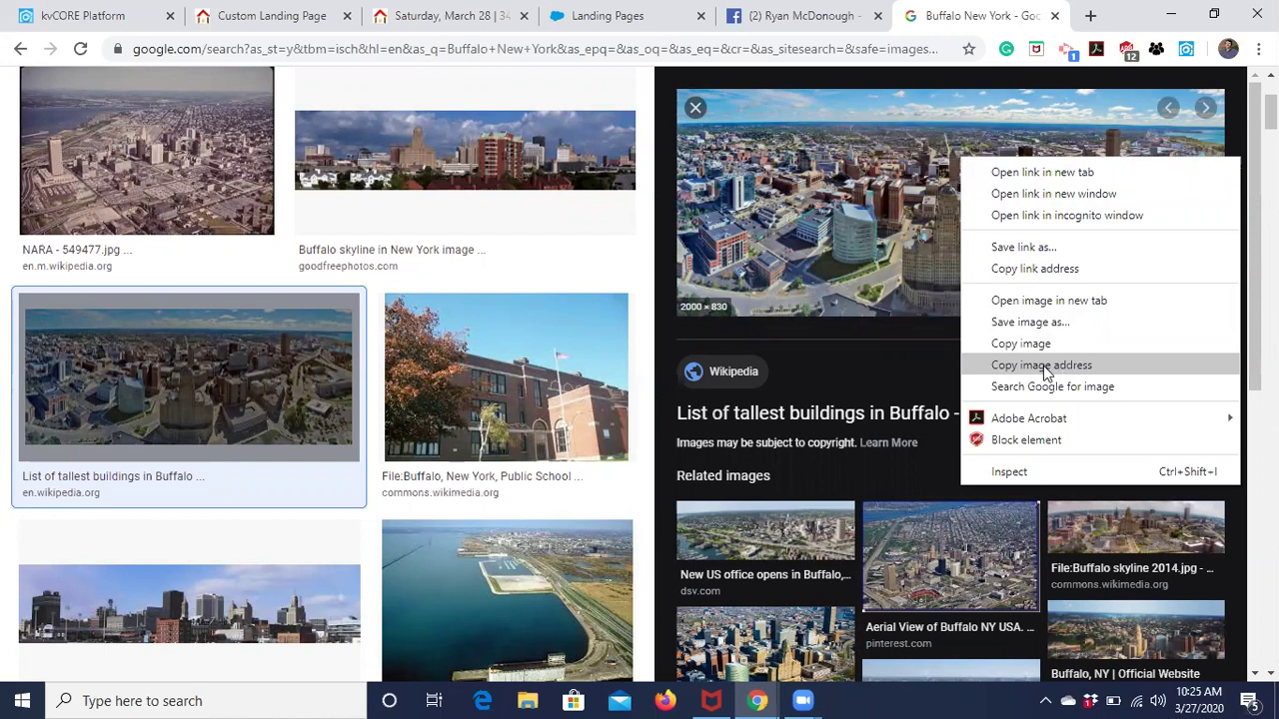
{"action": "left_click", "coordinate": [984, 371]}
Set the landing page's Custom Background to the pasted aerial Buffalo city photo URL, then return to Google Images.
{"action": "left_click", "coordinate": [236, 25]}
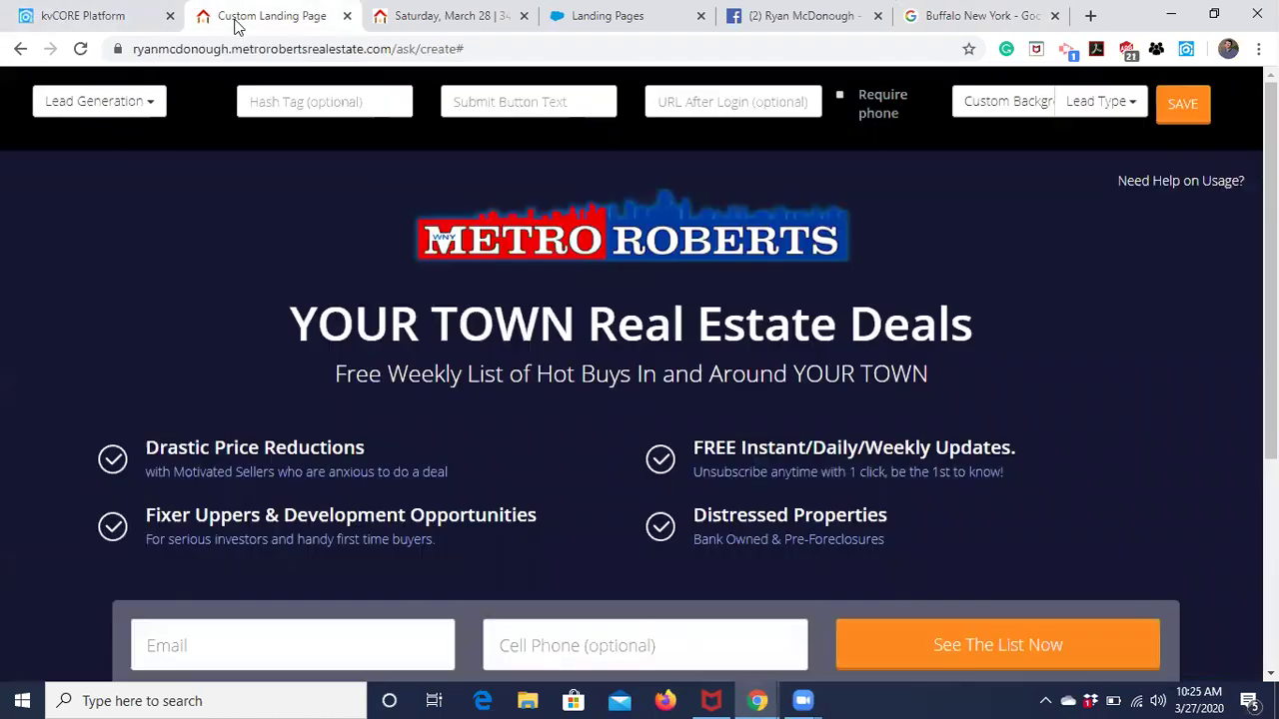
{"action": "left_click", "coordinate": [1099, 101]}
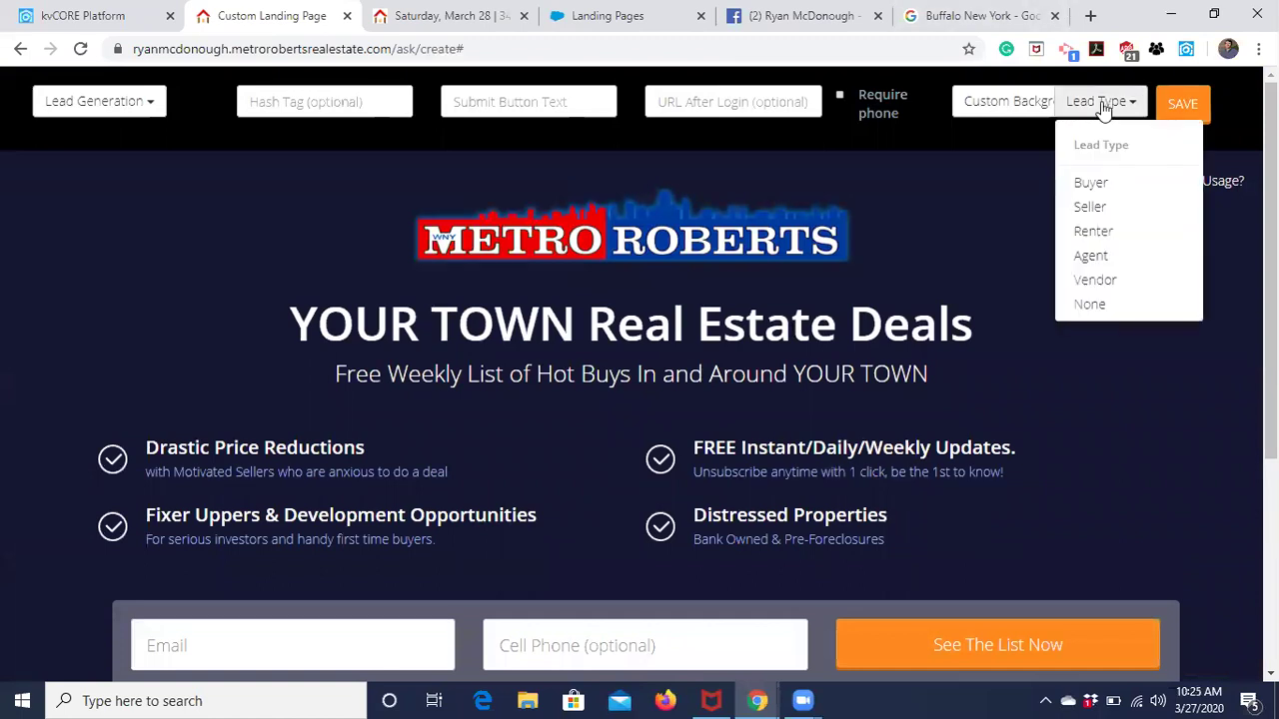
{"action": "left_click", "coordinate": [991, 95]}
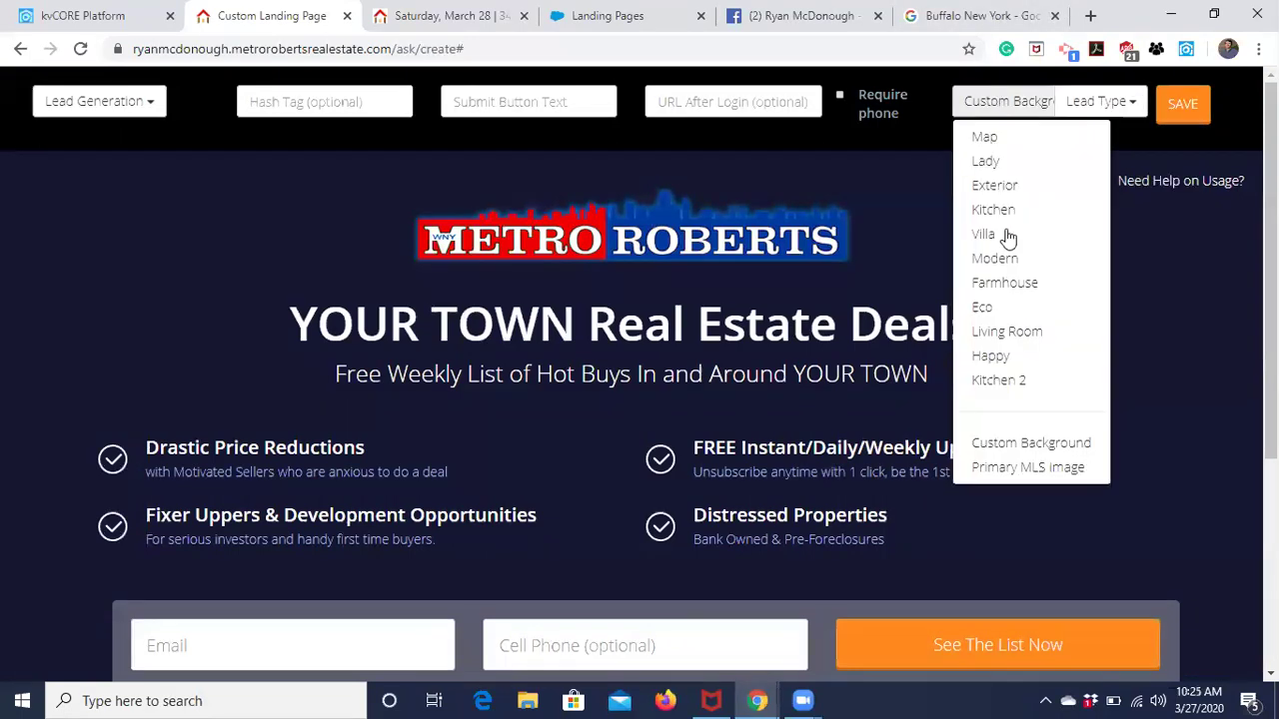
{"action": "left_click", "coordinate": [1035, 449]}
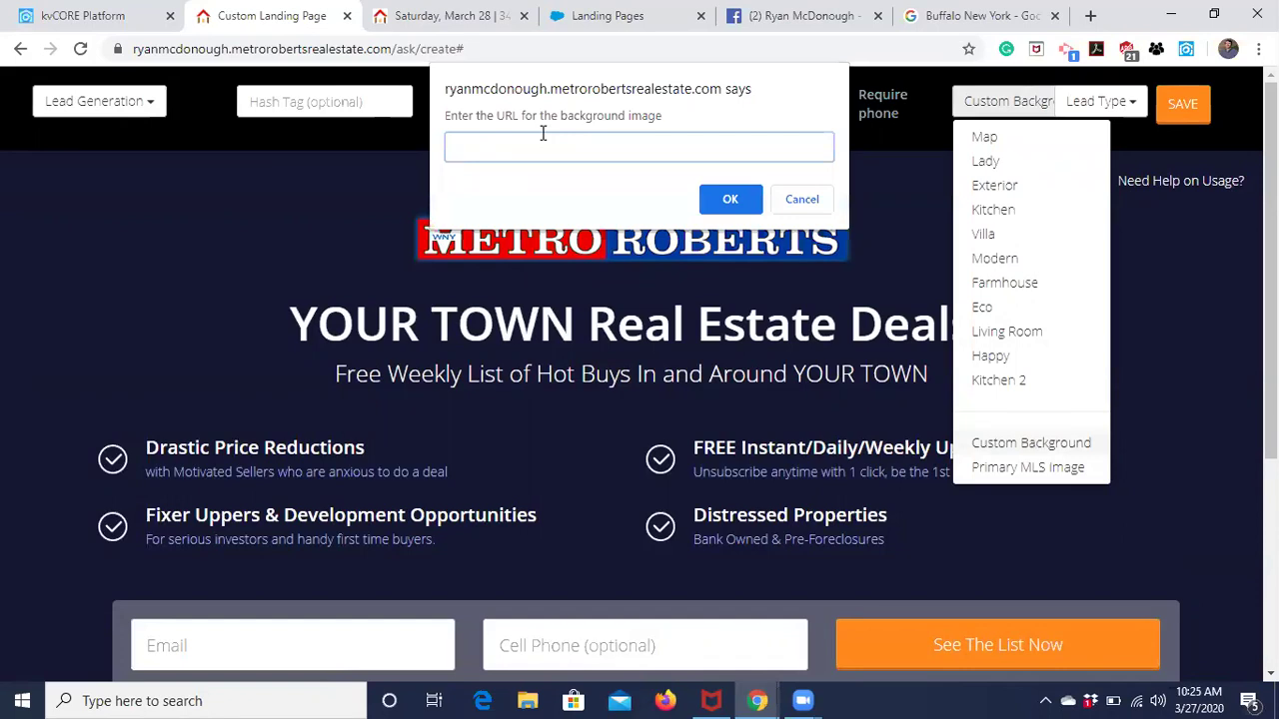
{"action": "key", "text": "ctrl+v"}
{"action": "key", "text": "Return"}
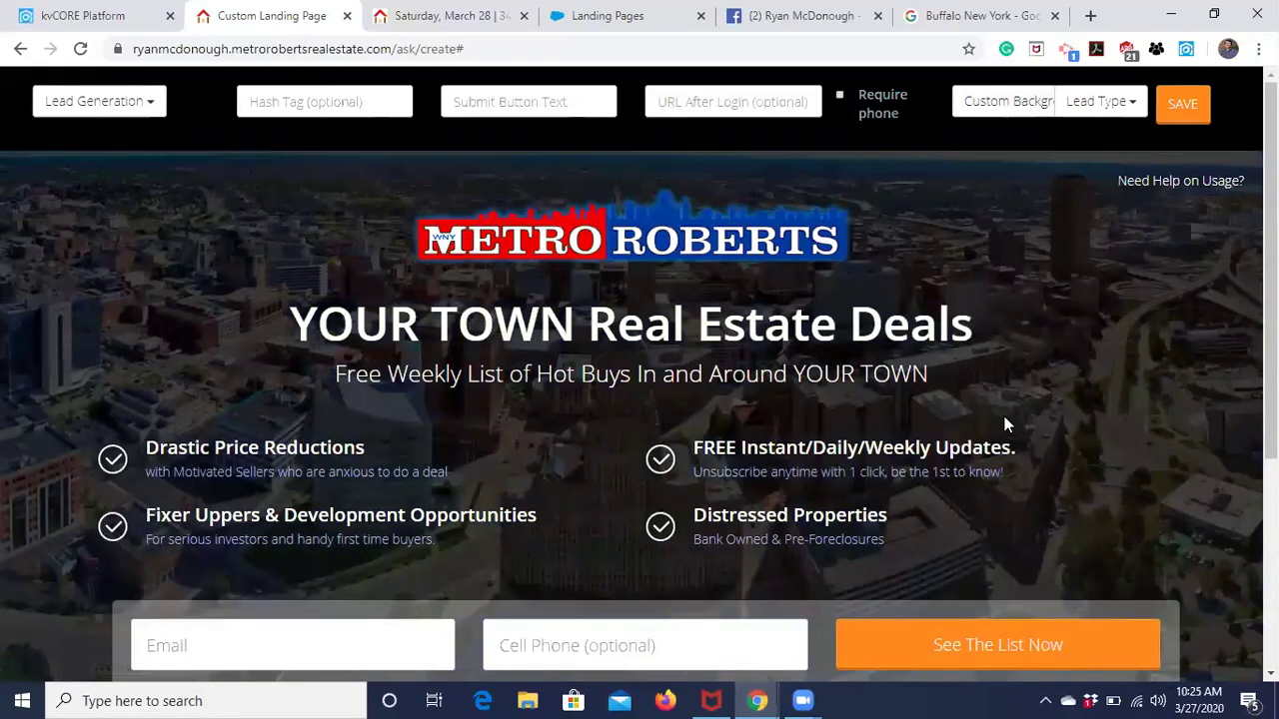
{"action": "scroll", "coordinate": [1005, 425], "scroll_direction": "down", "scroll_amount": 3}
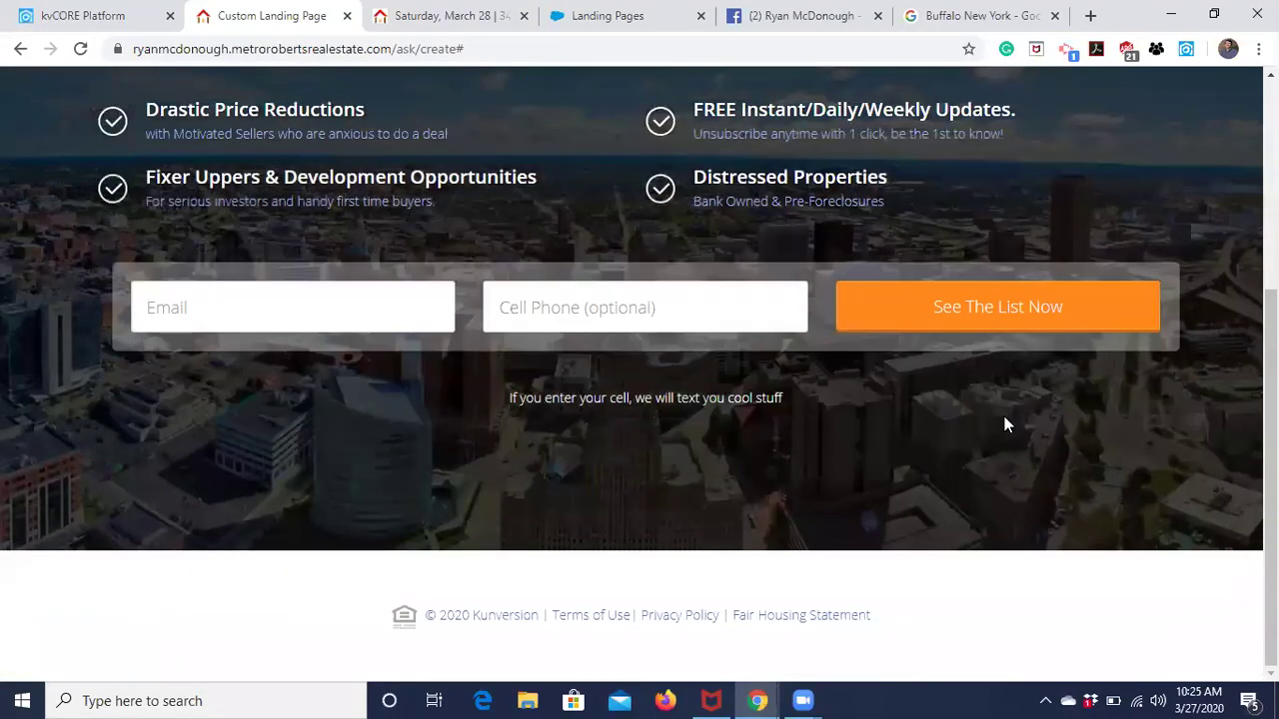
{"action": "scroll", "coordinate": [1005, 424], "scroll_direction": "up", "scroll_amount": 3}
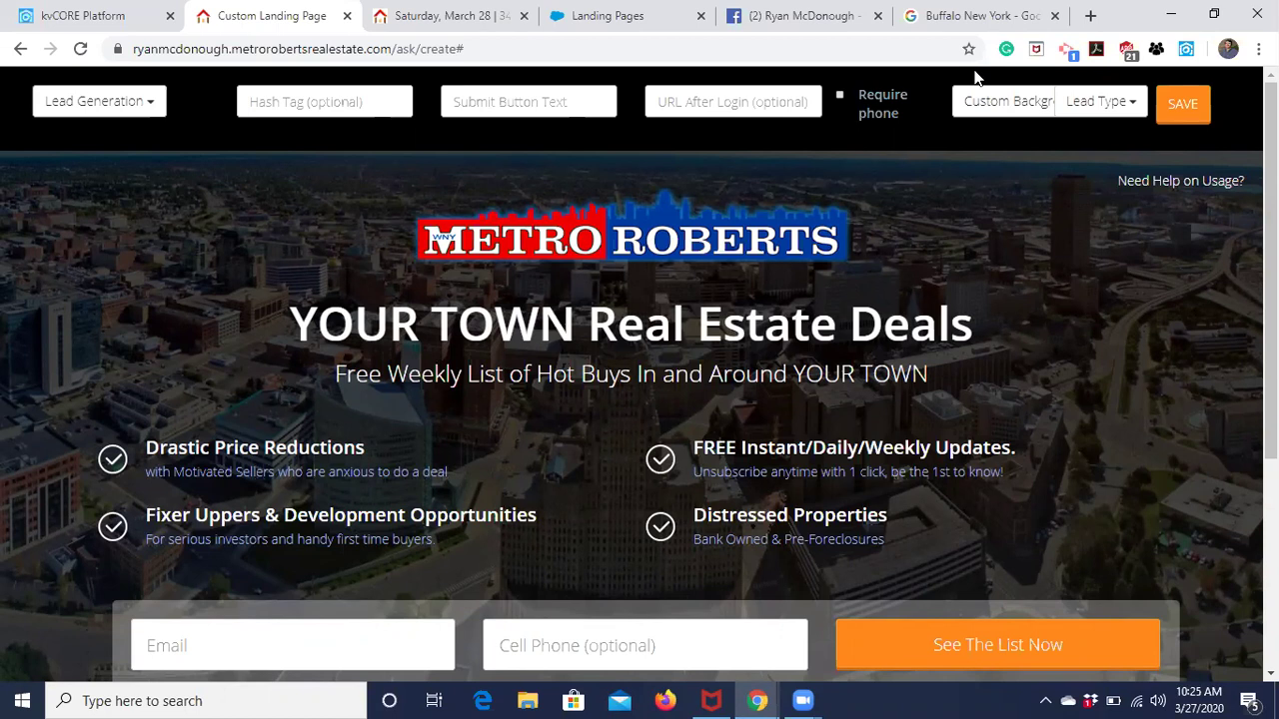
{"action": "left_click", "coordinate": [1004, 17]}
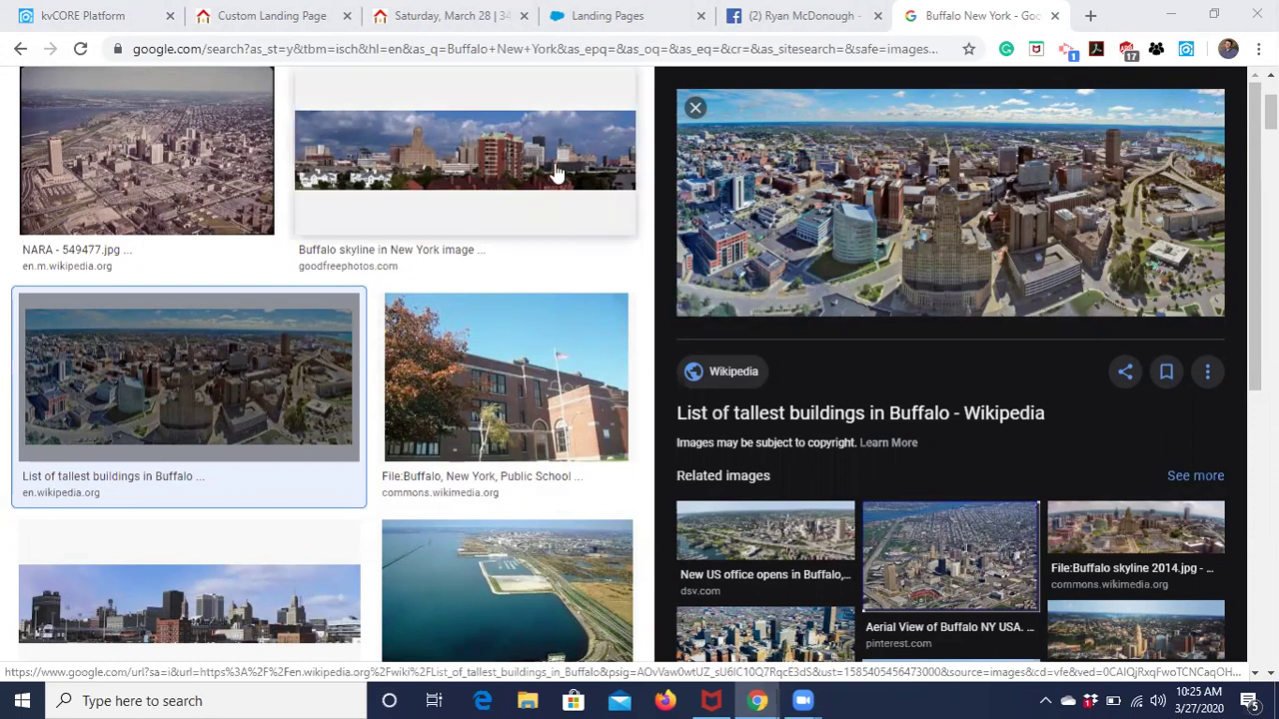
Scroll through more commercial-use Buffalo New York photos, such as the Outer Harbor and waterfront.
{"action": "scroll", "coordinate": [814, 220], "scroll_direction": "down", "scroll_amount": 2}
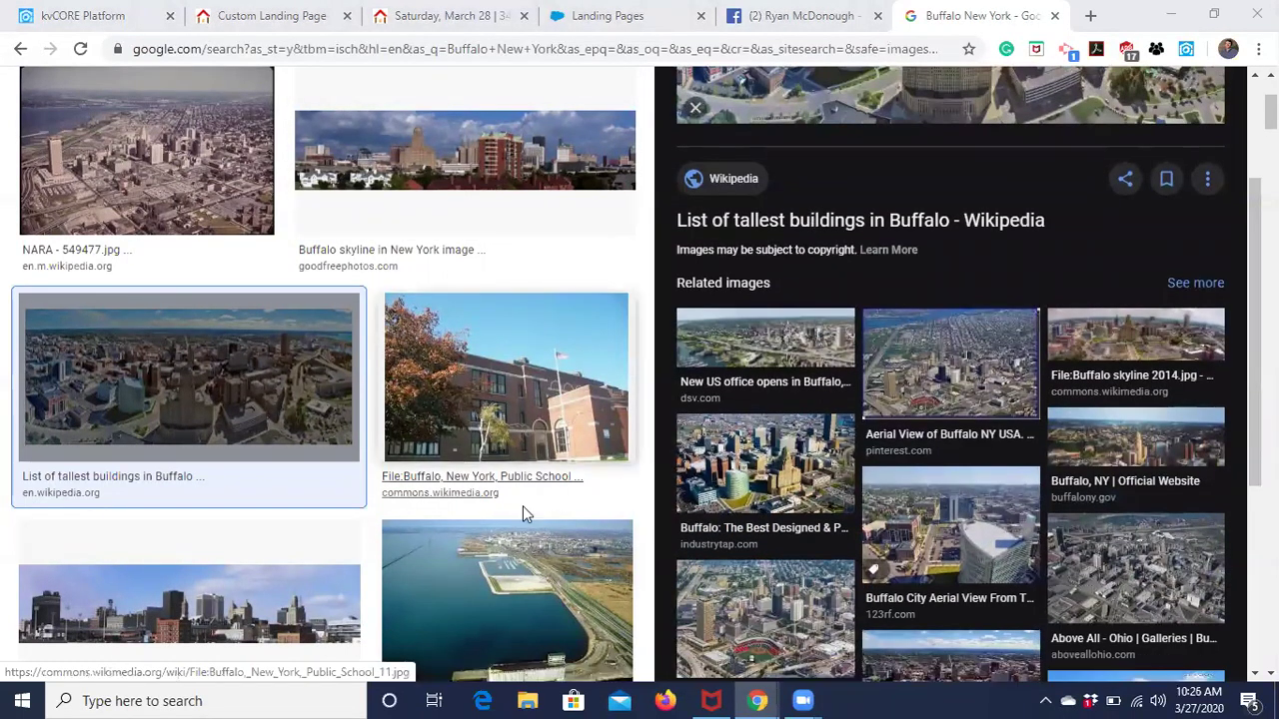
{"action": "scroll", "coordinate": [509, 520], "scroll_direction": "down", "scroll_amount": 1}
{"action": "scroll", "coordinate": [509, 527], "scroll_direction": "down", "scroll_amount": 2}
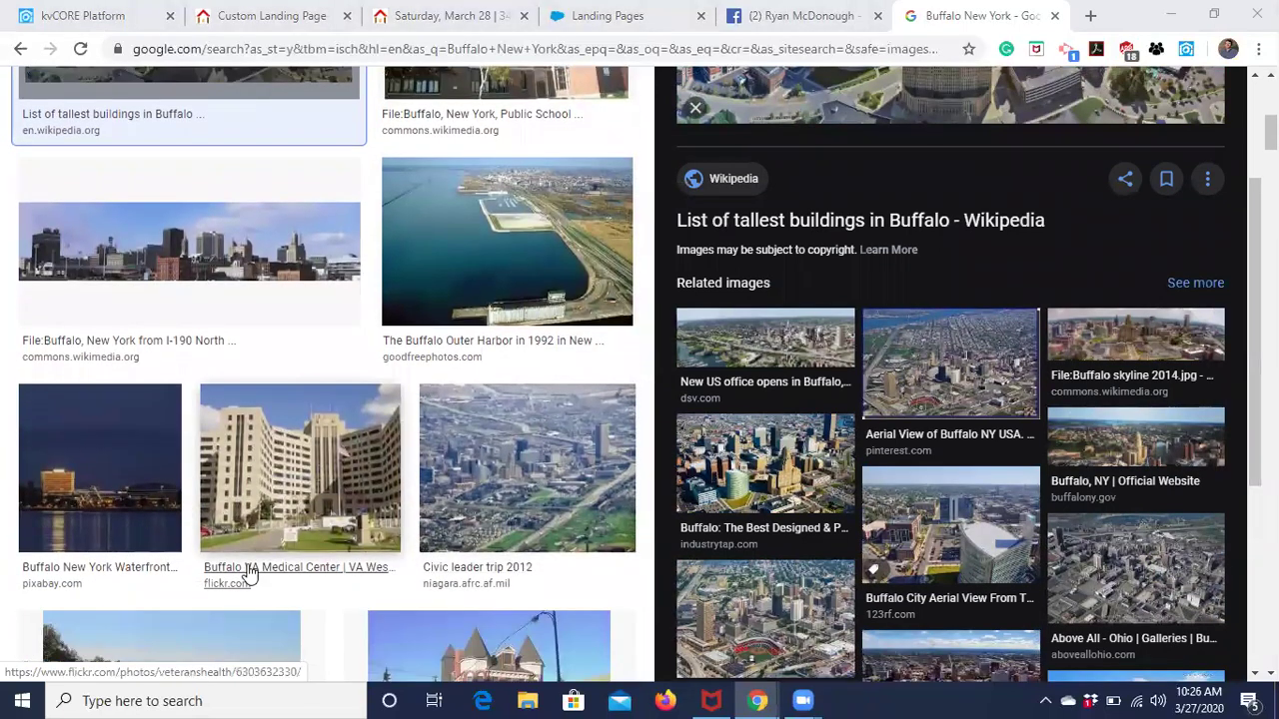
{"action": "scroll", "coordinate": [249, 571], "scroll_direction": "down", "scroll_amount": 2}
{"action": "scroll", "coordinate": [249, 571], "scroll_direction": "up", "scroll_amount": 5}
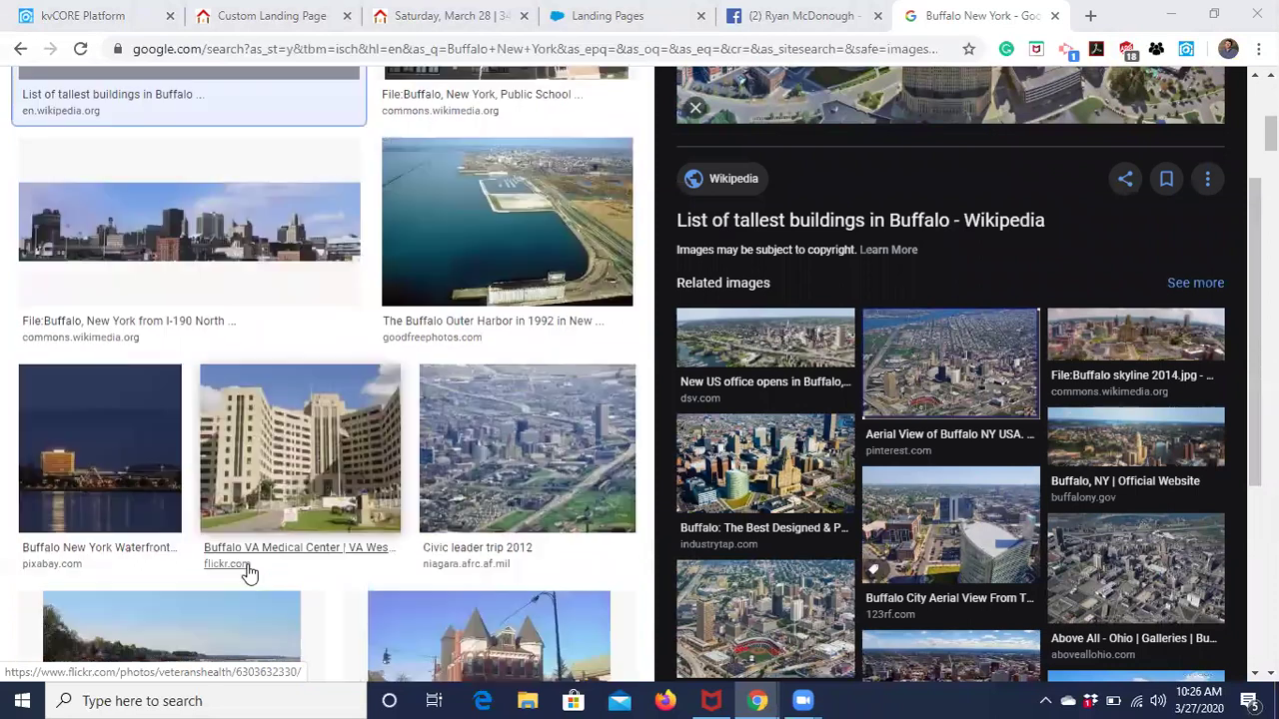
{"action": "left_click", "coordinate": [284, 15]}
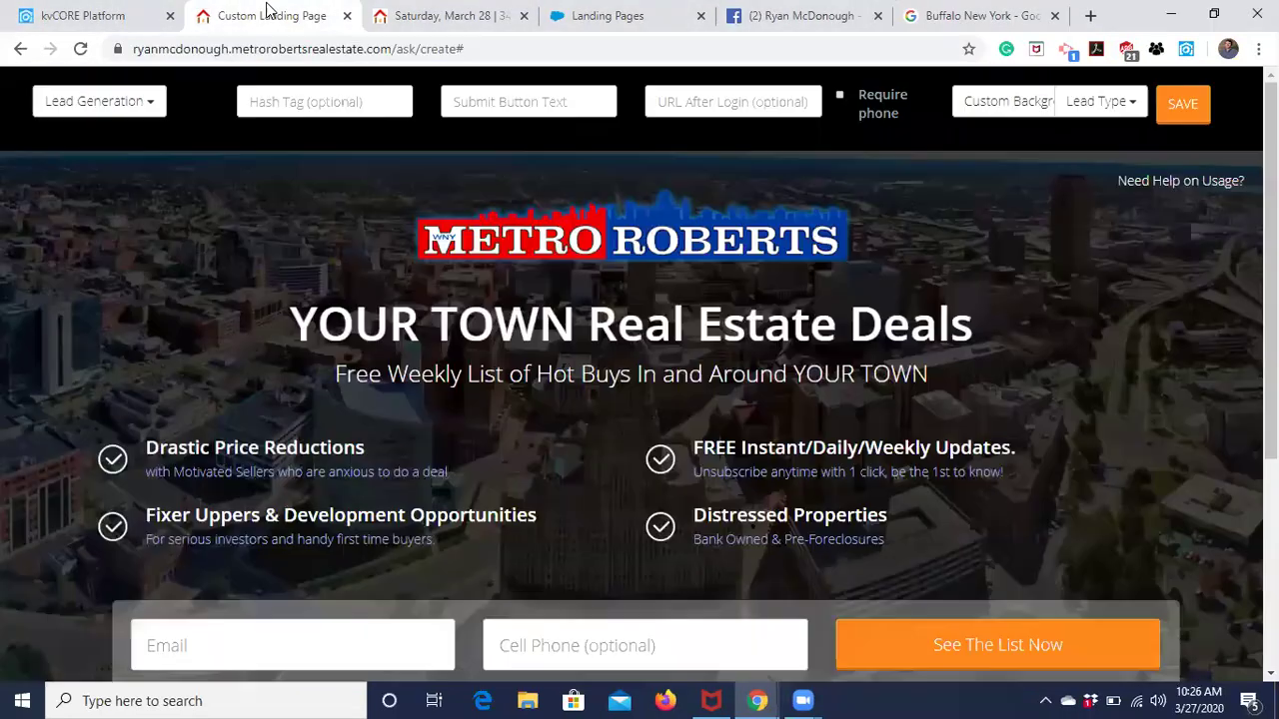